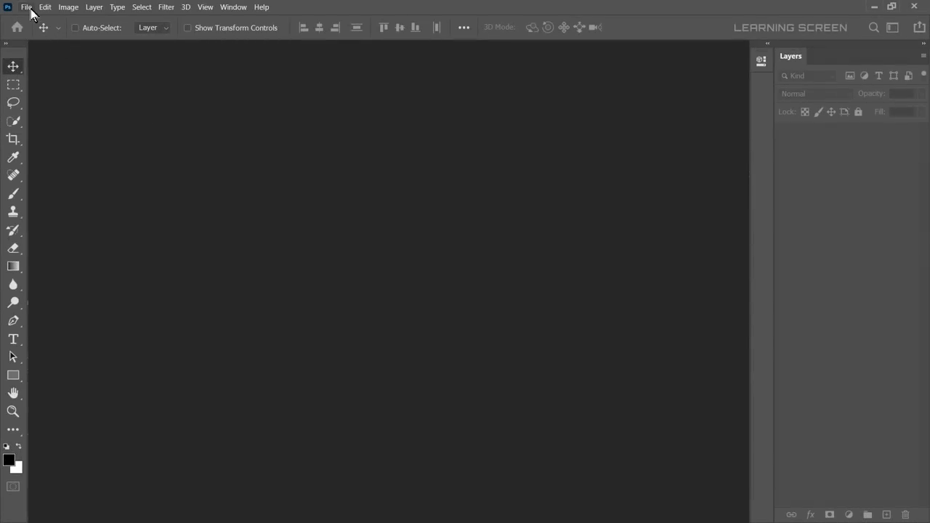
# Open the File menu to begin creating a new Photoshop document.
pyautogui.click(26, 7)
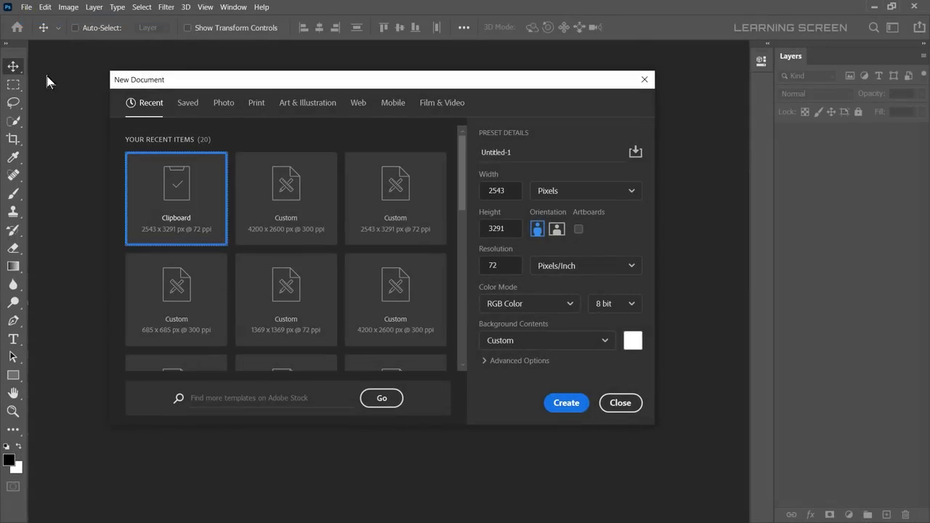
# Create a 4200 × 2600 px, 300 ppi document with a transparent background.
pyautogui.doubleClick(507, 191)
pyautogui.write('4200')
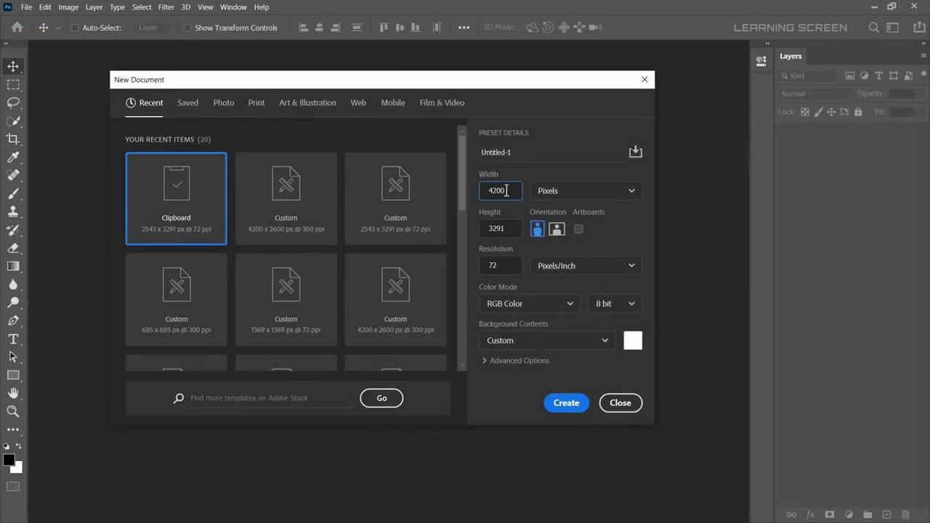
pyautogui.click(508, 228)
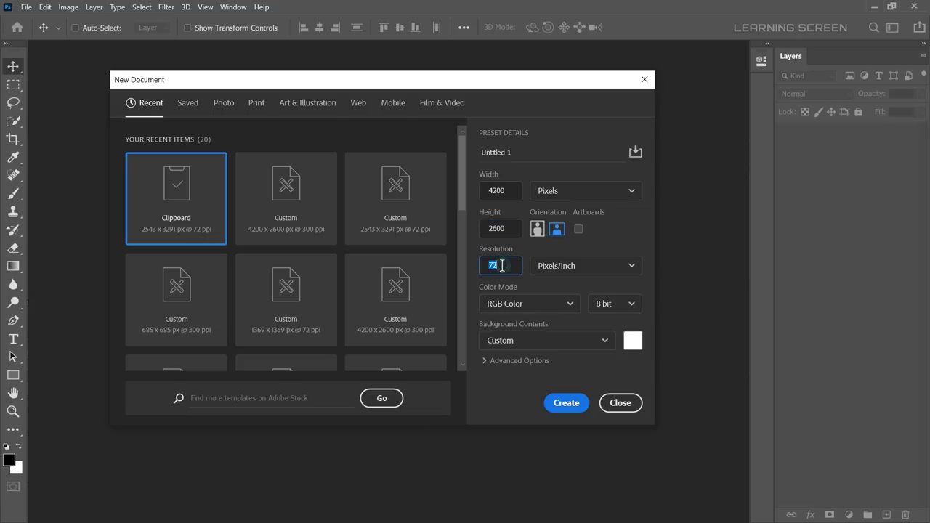
pyautogui.click(500, 265)
pyautogui.write('300')
pyautogui.click(508, 341)
pyautogui.click(512, 433)
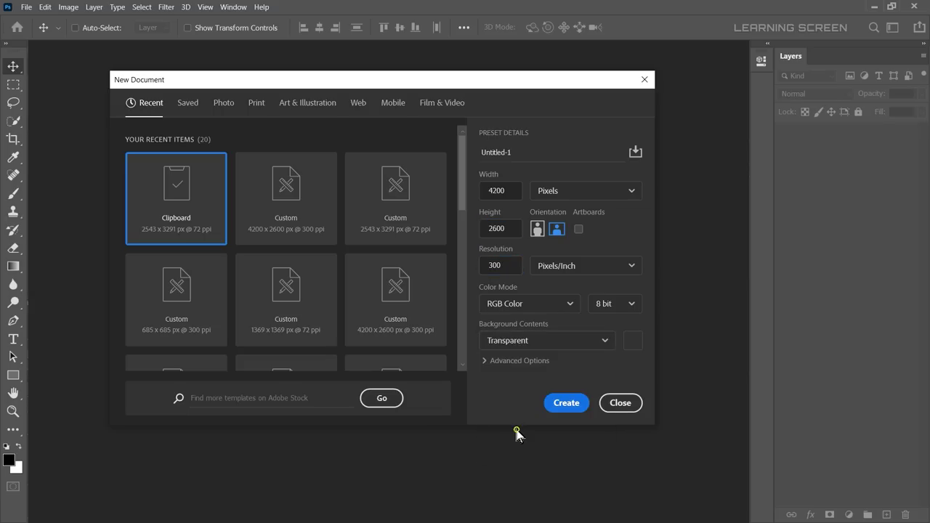
pyautogui.click(560, 404)
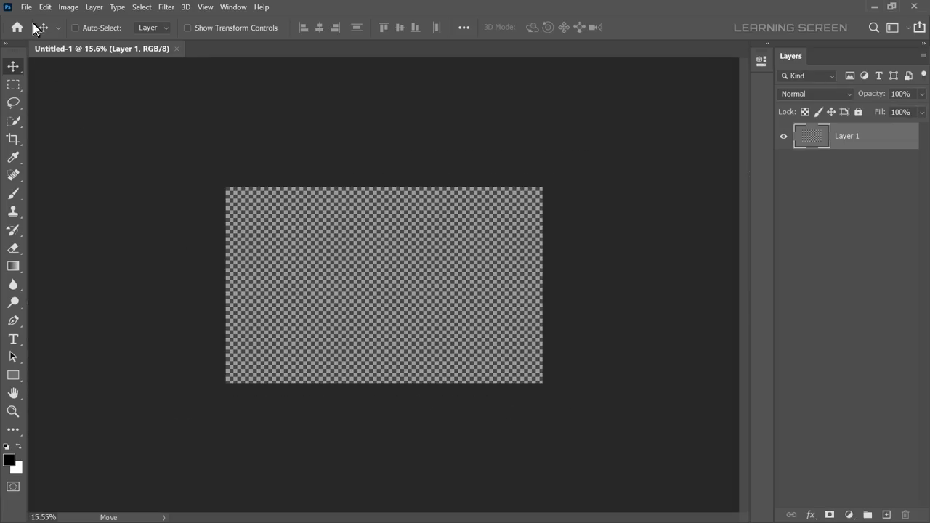
pyautogui.hotkey('alt', 'f')
# Copy the whole of Background.jpg into the new document, then close Background.jpg.
pyautogui.click(33, 30)
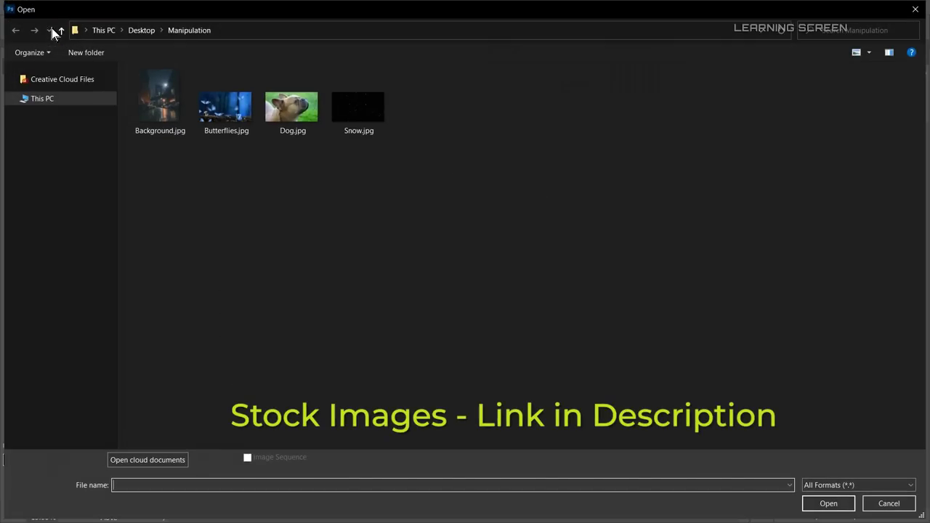
pyautogui.click(166, 98)
pyautogui.doubleClick(162, 104)
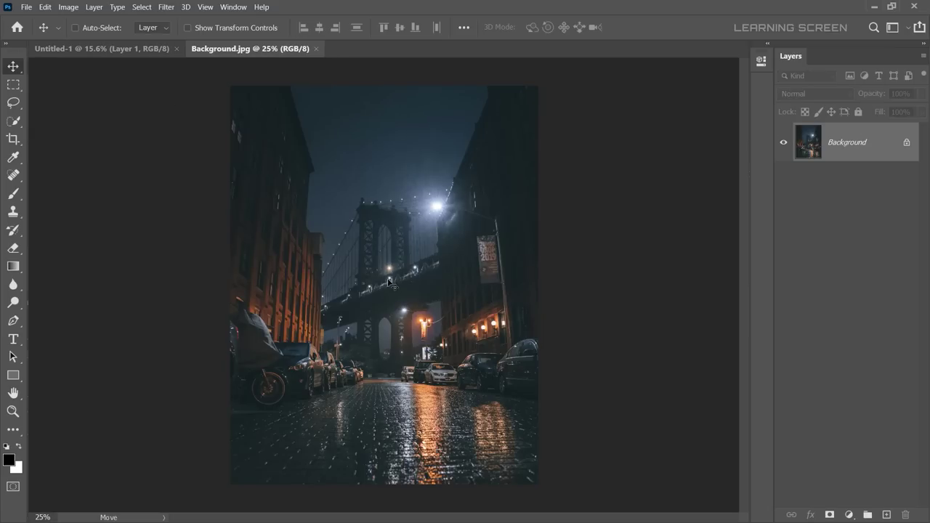
pyautogui.hotkey('ctrl', 'a')
pyautogui.hotkey('ctrl', 'c')
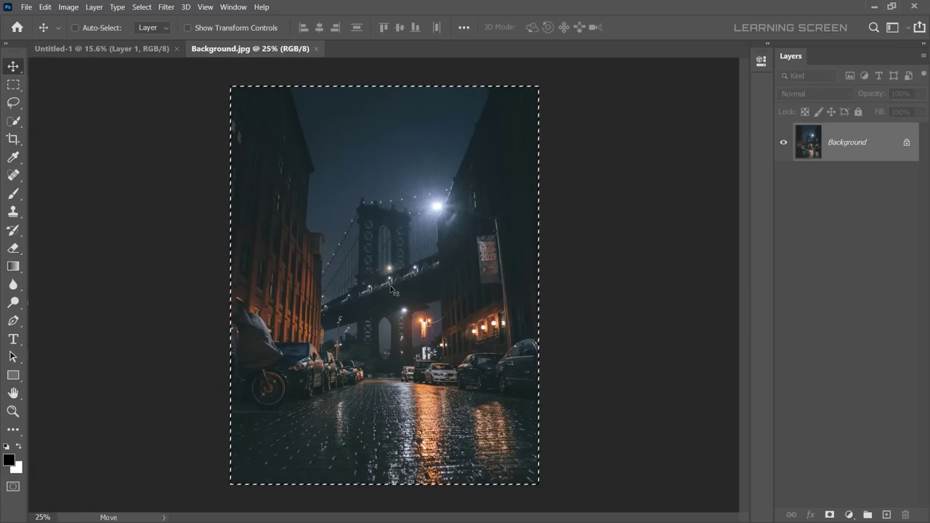
pyautogui.click(139, 51)
pyautogui.hotkey('ctrl', 'v')
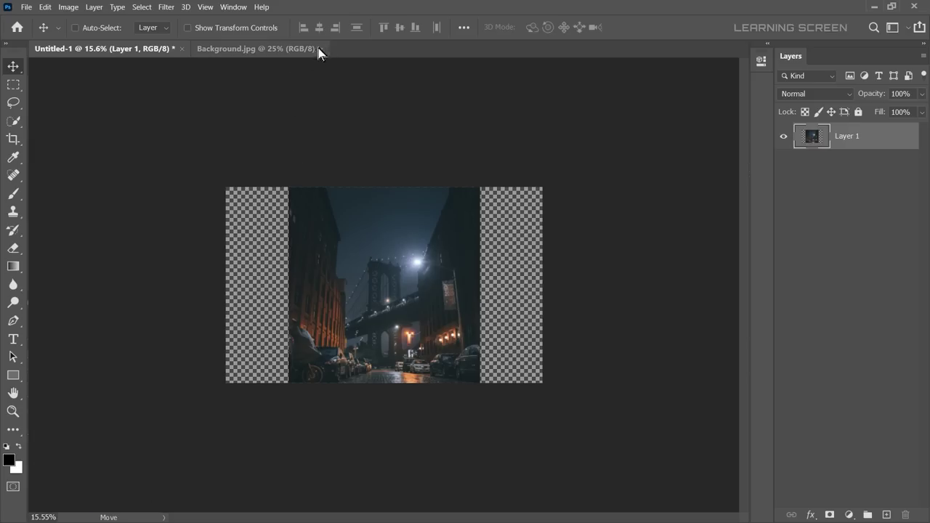
pyautogui.click(317, 48)
# Flip the pasted street horizontally, scale it to about 141%, and position it right.
pyautogui.hotkey('ctrl', 't')
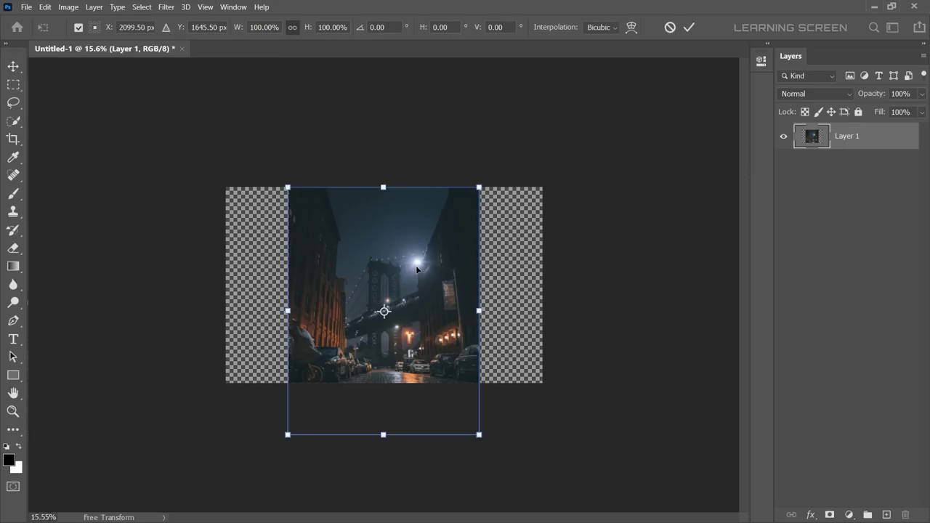
pyautogui.rightClick(399, 254)
pyautogui.click(434, 456)
pyautogui.moveTo(383, 311); pyautogui.dragTo(488, 264)
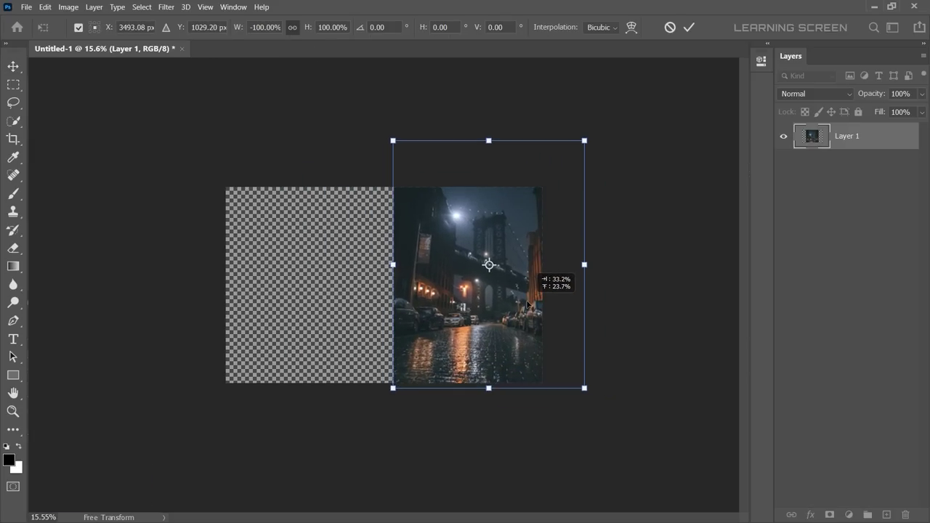
pyautogui.moveTo(393, 138); pyautogui.dragTo(263, 101)
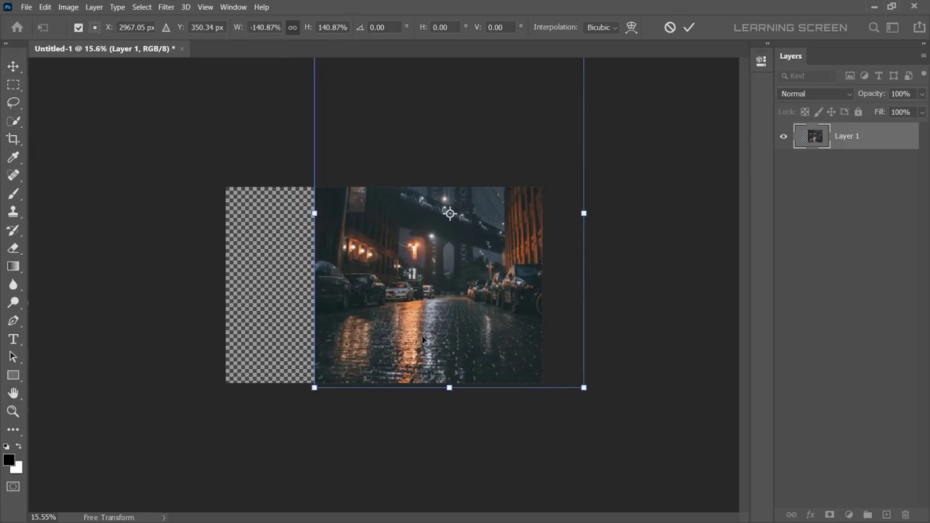
pyautogui.moveTo(437, 345); pyautogui.dragTo(437, 340)
pyautogui.click(689, 27)
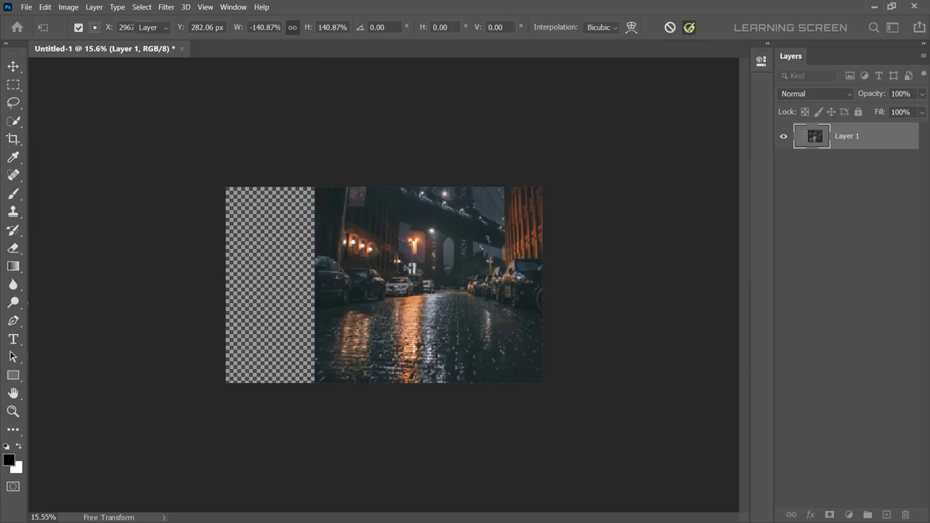
# Duplicate Layer 1, flip the copy horizontally, and rotate it about -170° over the left side.
pyautogui.rightClick(866, 140)
pyautogui.click(748, 80)
pyautogui.click(593, 145)
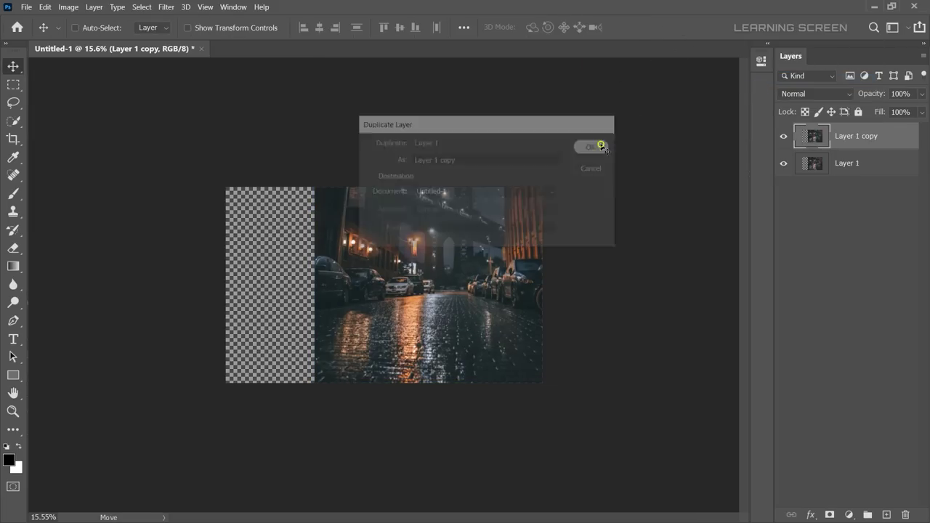
pyautogui.hotkey('ctrl', 't')
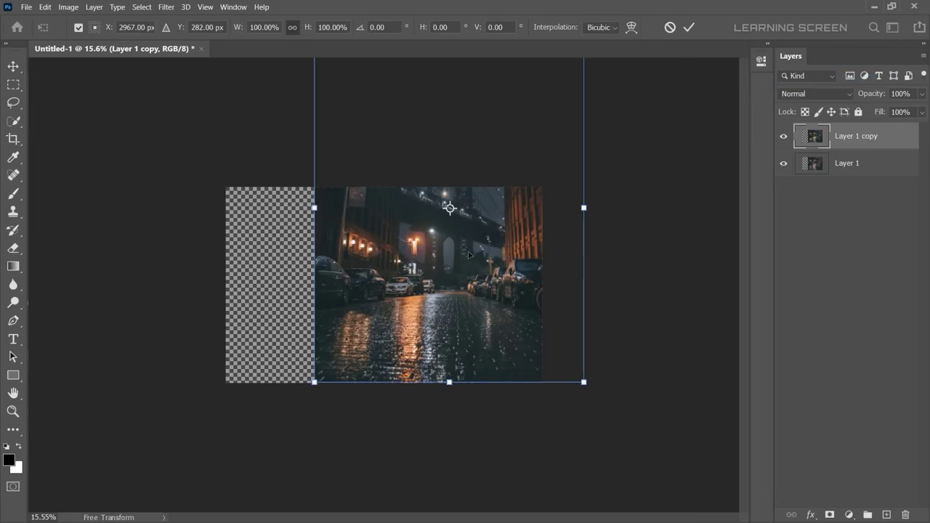
pyautogui.rightClick(468, 251)
pyautogui.click(518, 452)
pyautogui.moveTo(509, 266); pyautogui.dragTo(243, 266)
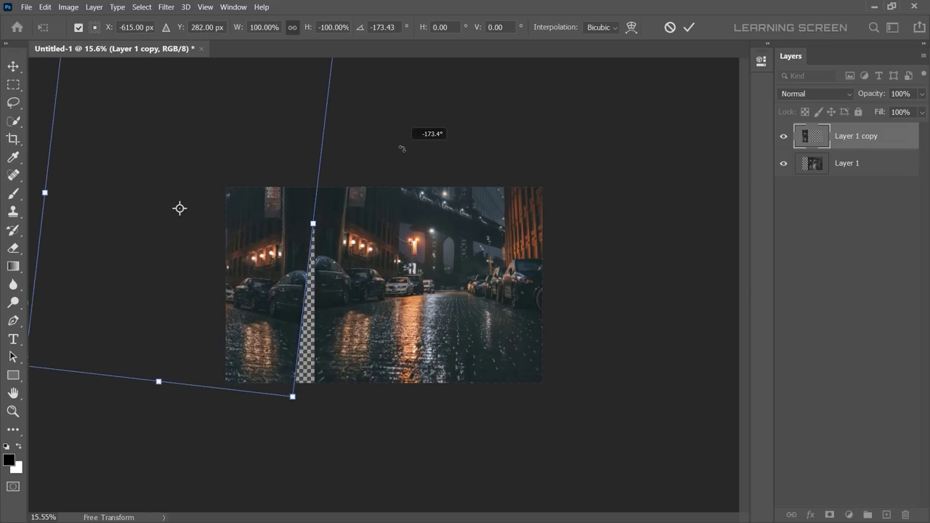
pyautogui.moveTo(319, 240)
pyautogui.mouseDown()
pyautogui.moveTo(328, 198)
pyautogui.moveTo(288, 272)
pyautogui.mouseUp()
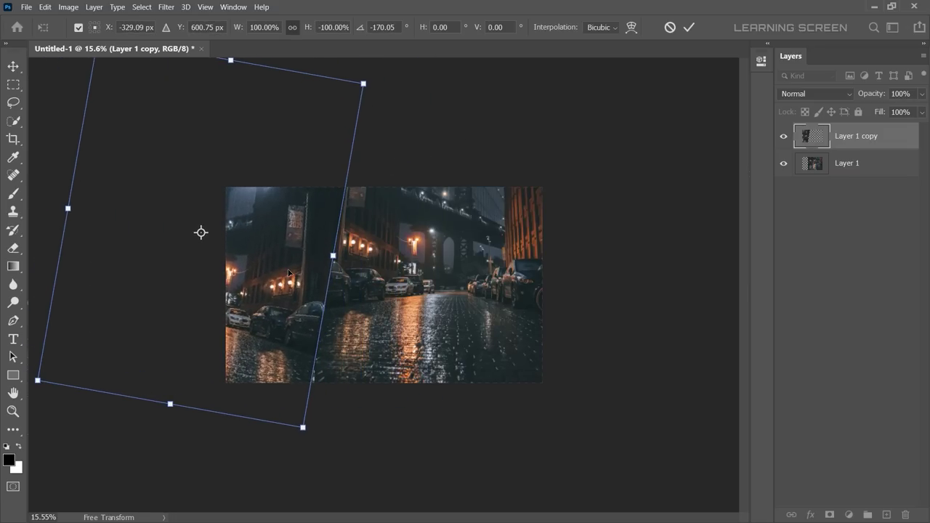
pyautogui.click(690, 28)
pyautogui.hotkey('ctrl', '0')
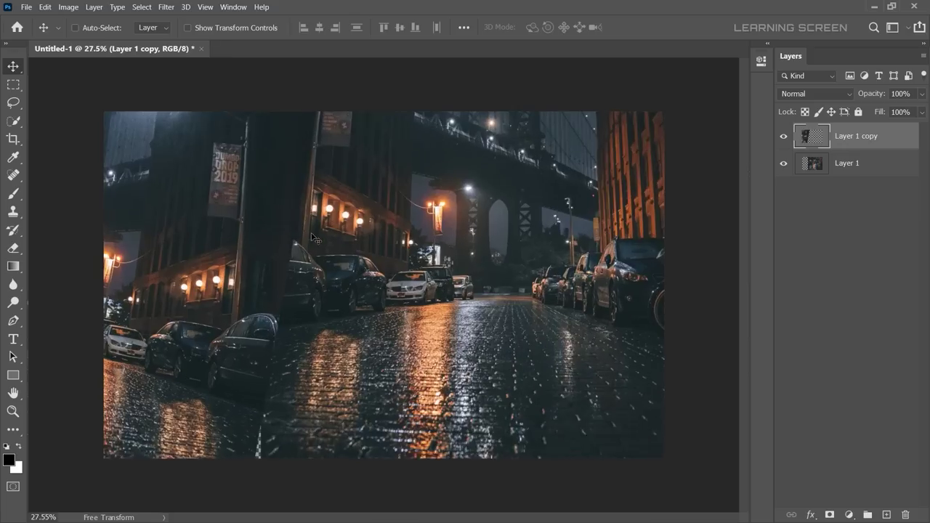
# Add a layer mask to the copy and paint out its seam with a 219 px soft brush.
pyautogui.click(831, 514)
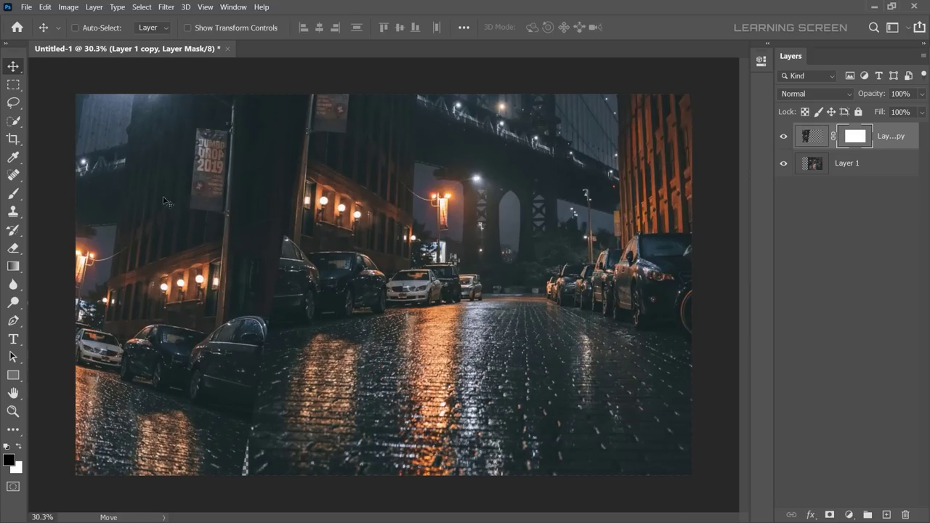
pyautogui.click(13, 193)
pyautogui.rightClick(243, 180)
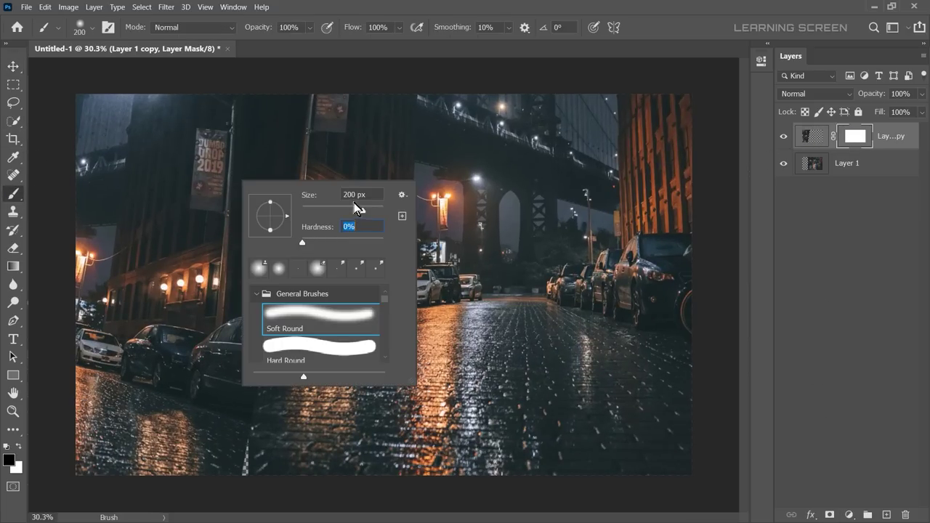
pyautogui.moveTo(354, 206); pyautogui.dragTo(363, 205)
pyautogui.click(254, 132)
pyautogui.scroll(3, 254, 132)
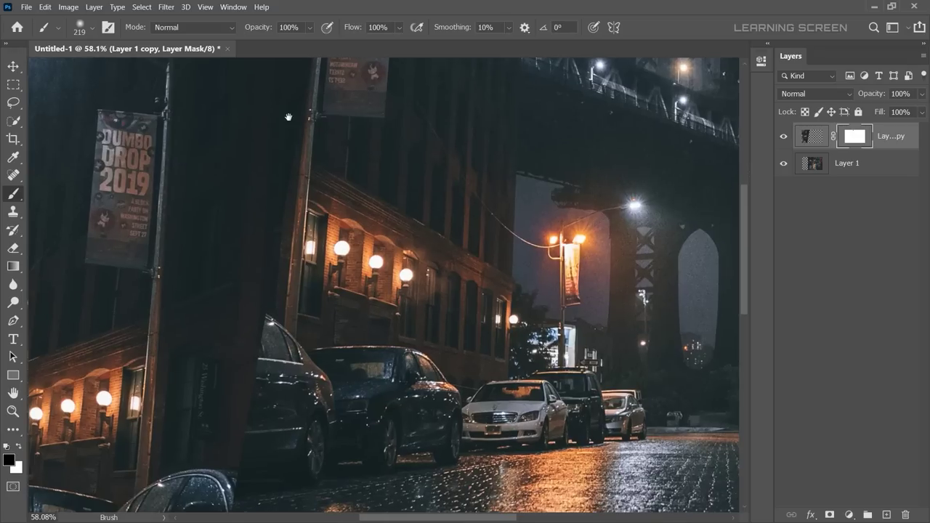
pyautogui.scroll(-5, 282, 378)
pyautogui.scroll(-5, 291, 291)
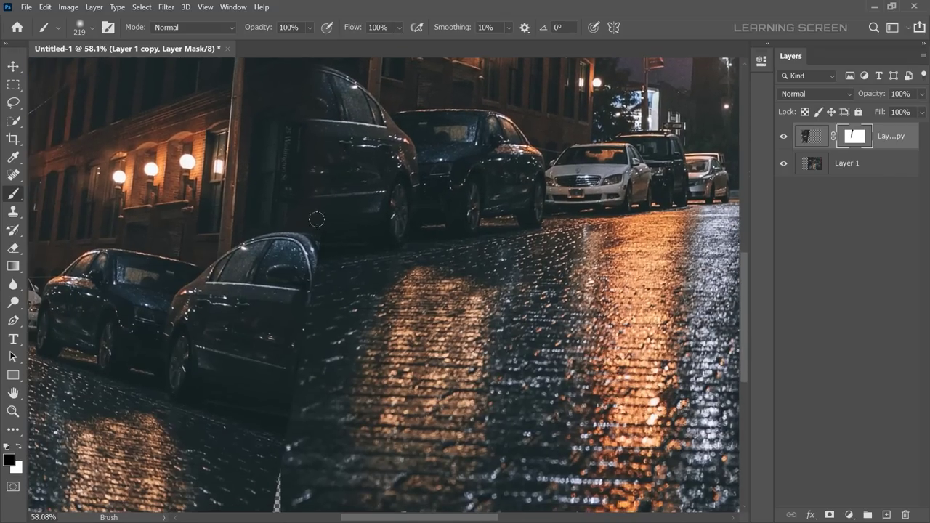
pyautogui.keyDown('shift'); pyautogui.click(298, 251); pyautogui.keyUp('shift')
pyautogui.scroll(-3, 304, 209)
pyautogui.scroll(-5, 303, 209)
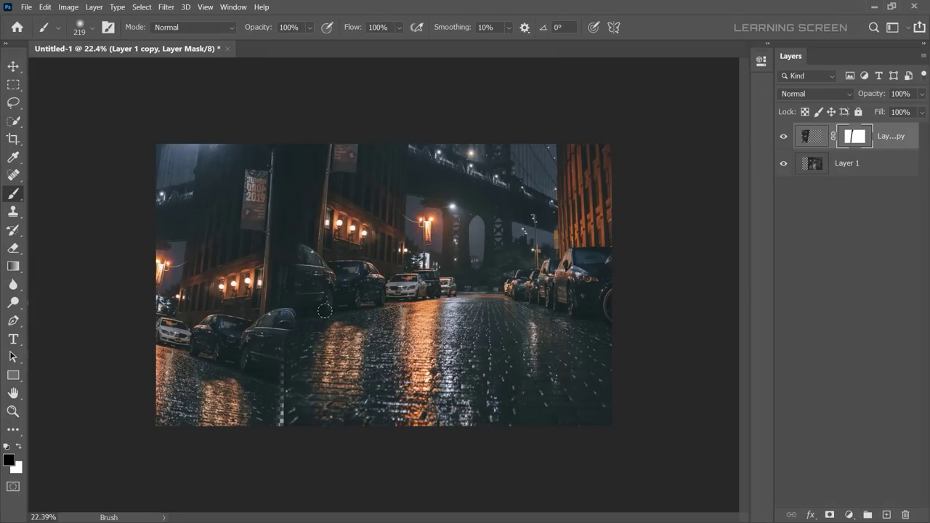
# Merge the masked copy down into Layer 1.
pyautogui.rightClick(905, 138)
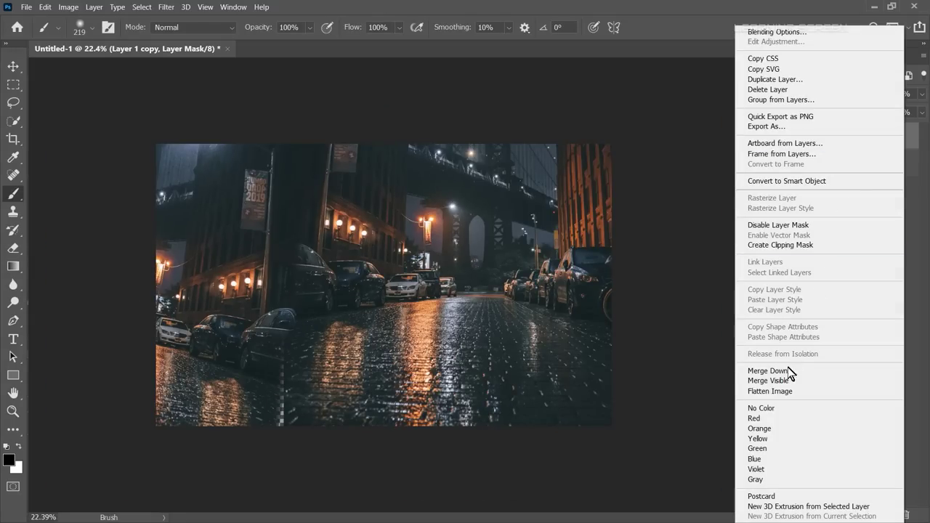
pyautogui.click(789, 370)
pyautogui.scroll(4, 297, 353)
pyautogui.scroll(3, 257, 242)
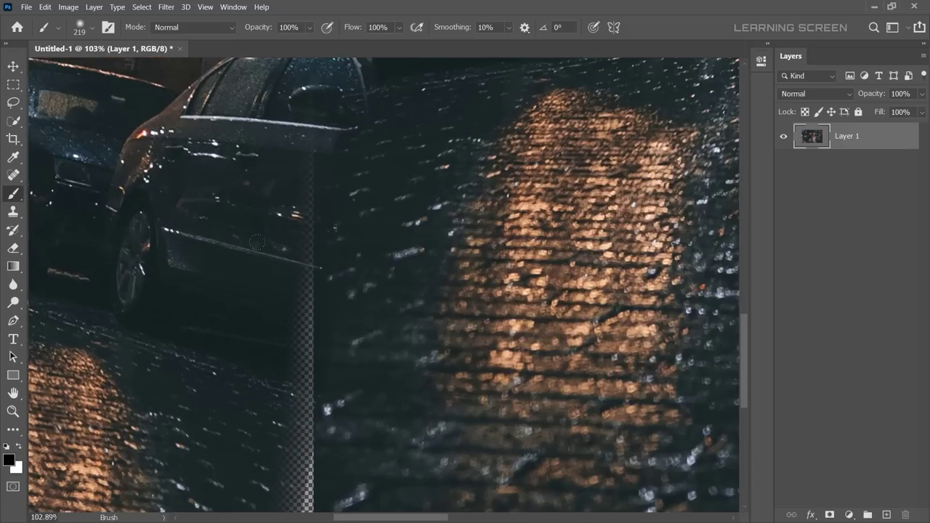
# Clone nearby road texture over the transparent strip beside the parked car.
pyautogui.click(17, 210)
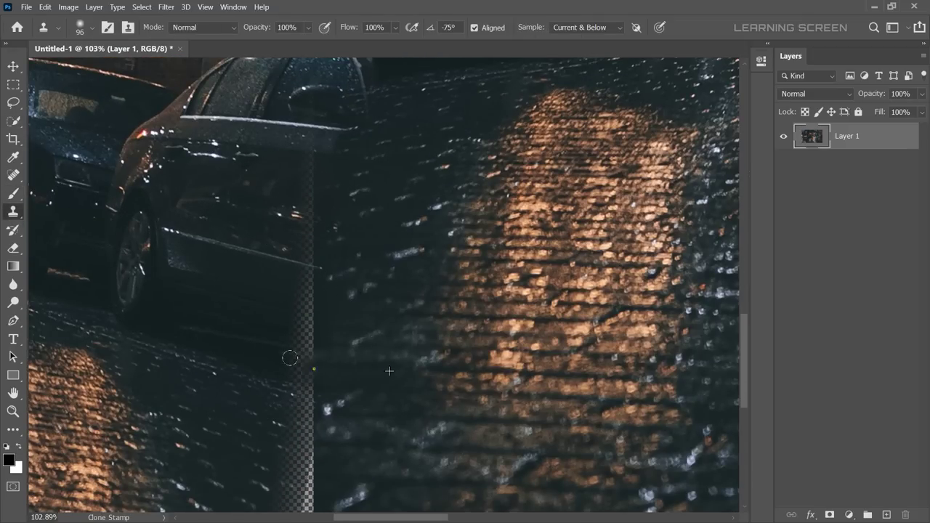
pyautogui.moveTo(290, 357); pyautogui.dragTo(302, 253)
pyautogui.moveTo(302, 469)
pyautogui.mouseDown()
pyautogui.moveTo(297, 385)
pyautogui.moveTo(274, 458)
pyautogui.mouseUp()
pyautogui.moveTo(354, 241); pyautogui.dragTo(368, 324)
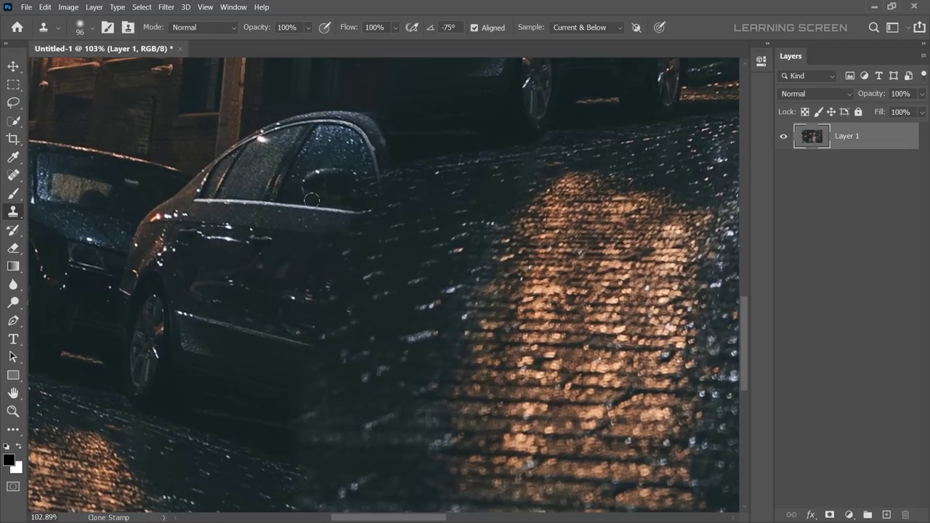
pyautogui.scroll(-3, 313, 180)
pyautogui.scroll(-2, 325, 296)
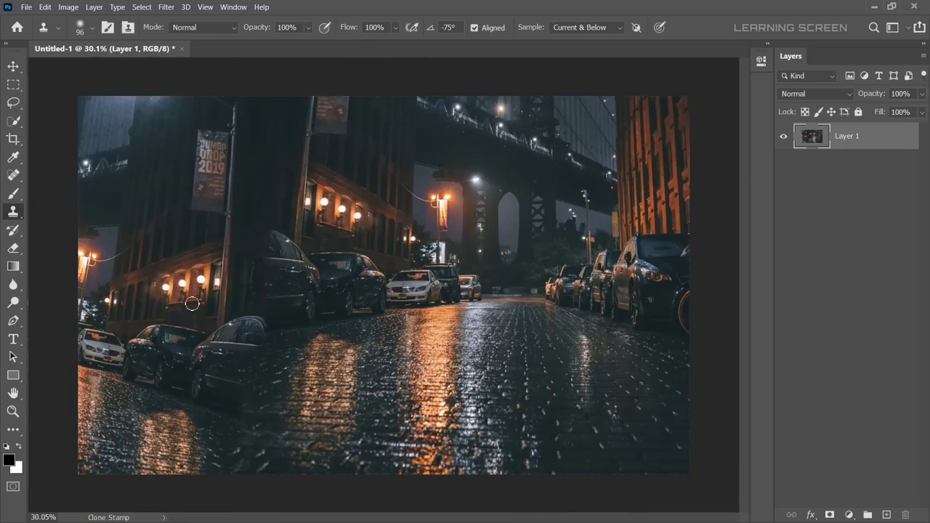
pyautogui.click(13, 68)
# Convert the street layer for Smart Filters and start a Tilt-Shift blur on it.
pyautogui.click(167, 7)
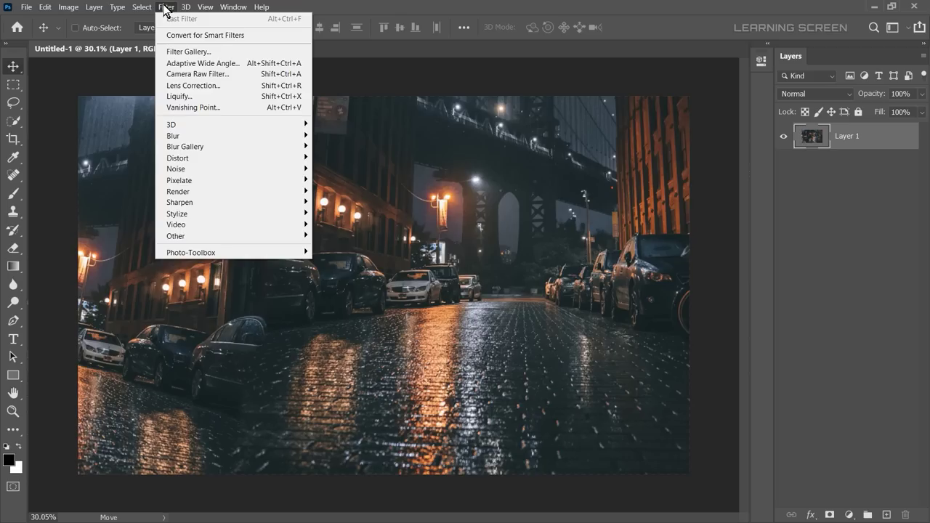
pyautogui.click(212, 34)
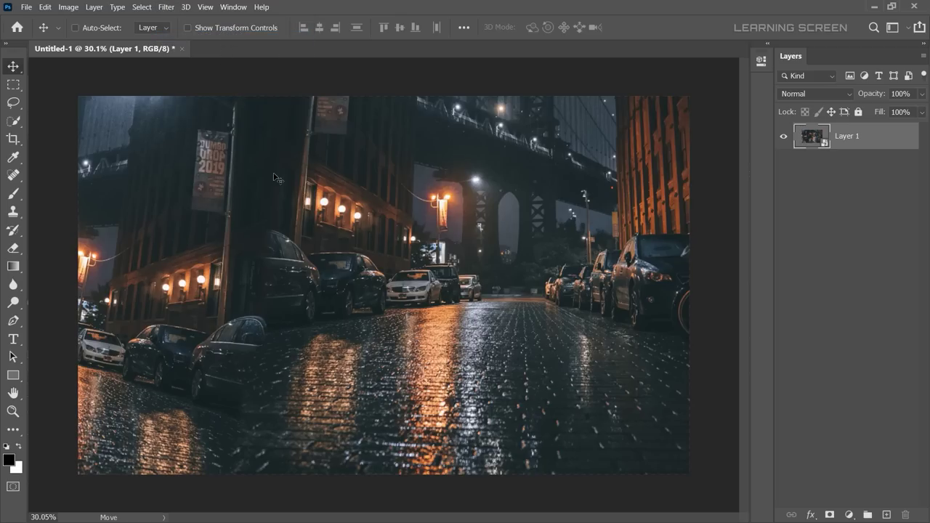
pyautogui.click(166, 7)
pyautogui.moveTo(186, 147)
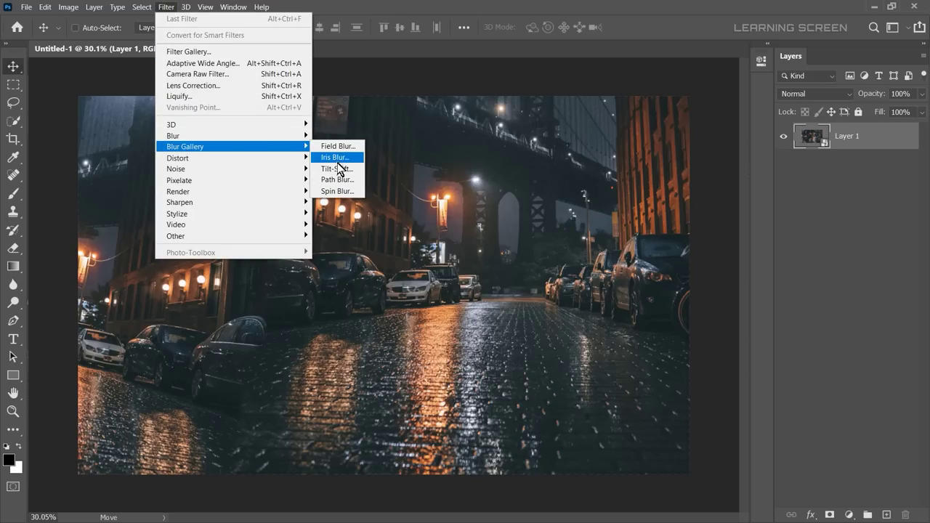
pyautogui.click(338, 169)
pyautogui.hotkey('ctrl', '-')
pyautogui.hotkey('ctrl', '-')
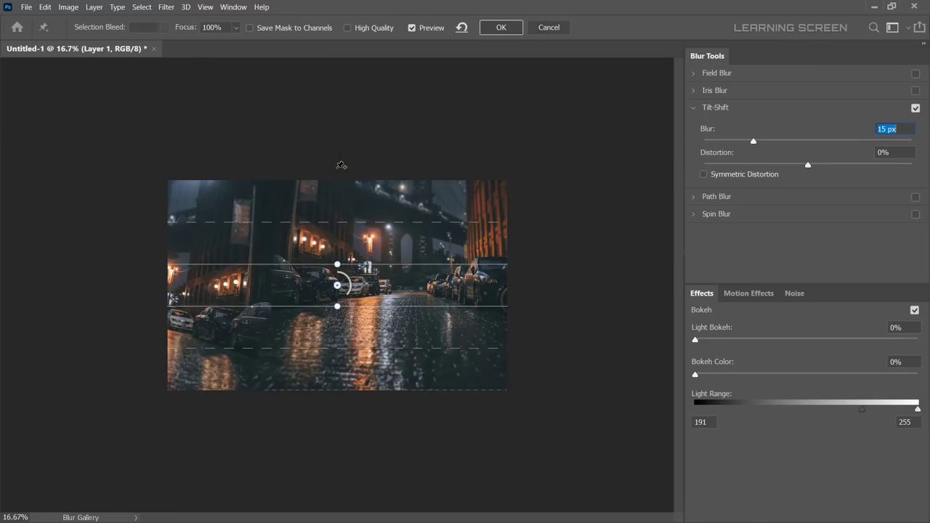
# Apply tilt-shift with 49 px blur, 39% light bokeh, light range 179, focus band low.
pyautogui.moveTo(338, 286); pyautogui.dragTo(317, 437)
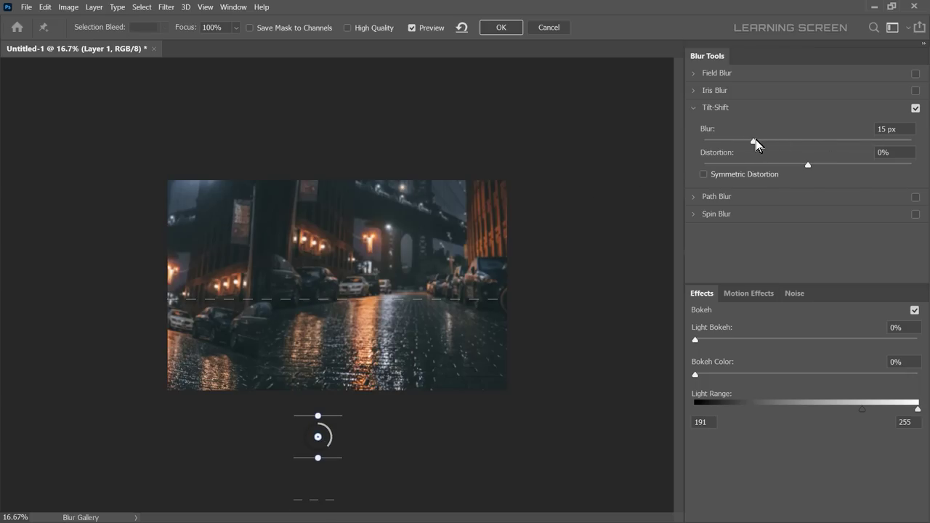
pyautogui.moveTo(754, 140); pyautogui.dragTo(792, 140)
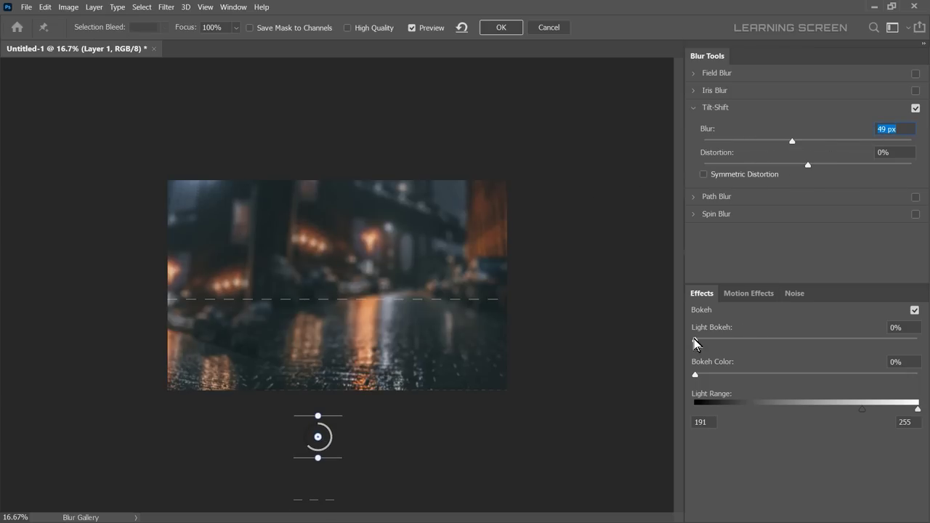
pyautogui.click(767, 340)
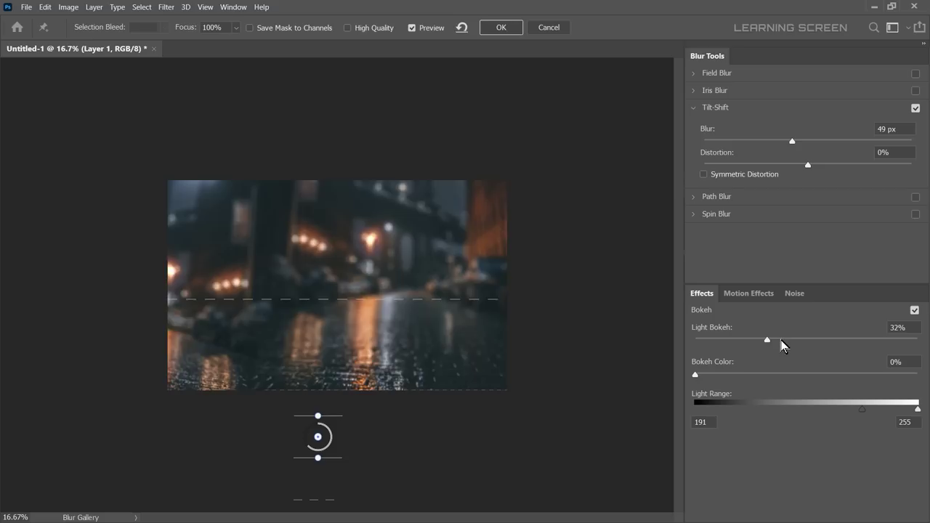
pyautogui.click(782, 340)
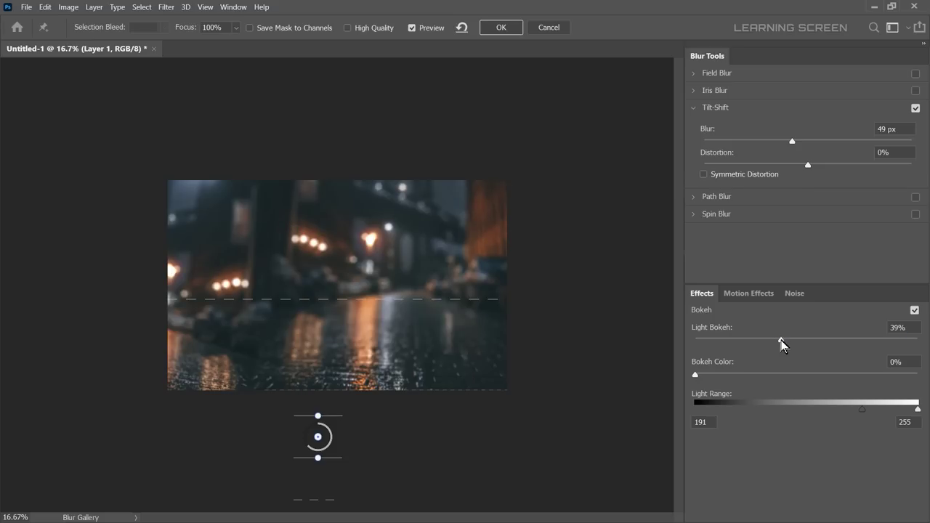
pyautogui.moveTo(863, 410); pyautogui.dragTo(853, 411)
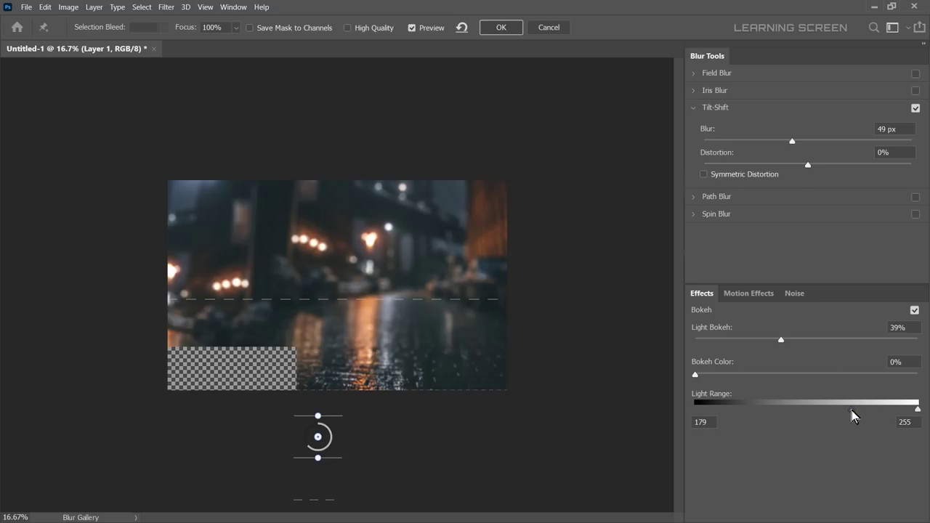
pyautogui.moveTo(318, 416); pyautogui.dragTo(318, 431)
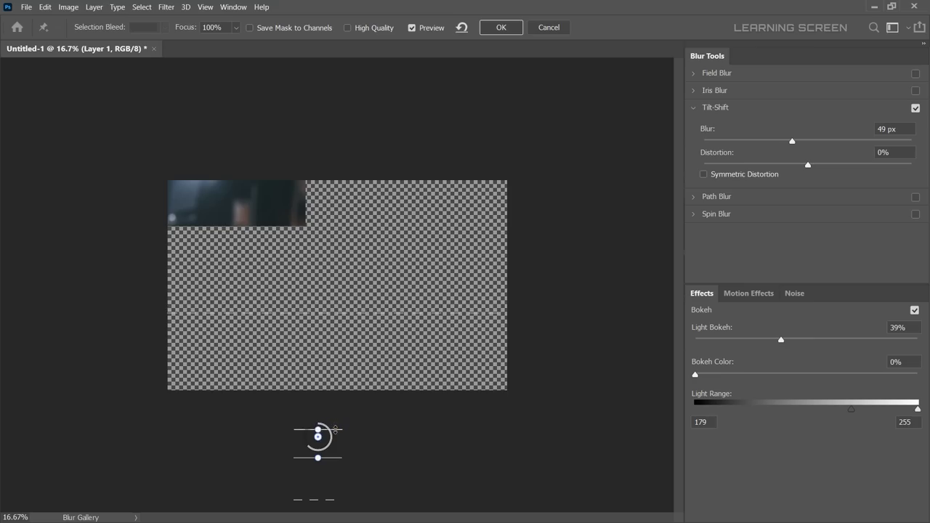
pyautogui.scroll(2, 368, 381)
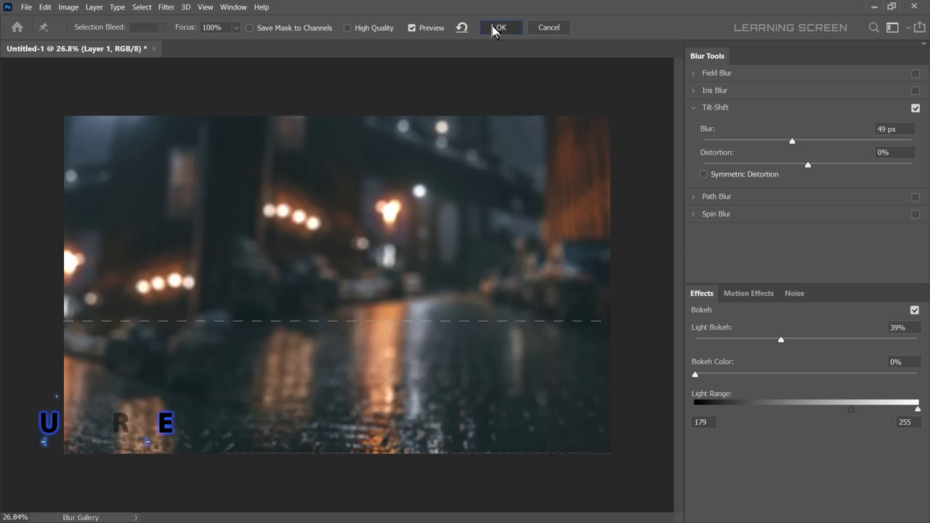
pyautogui.click(499, 27)
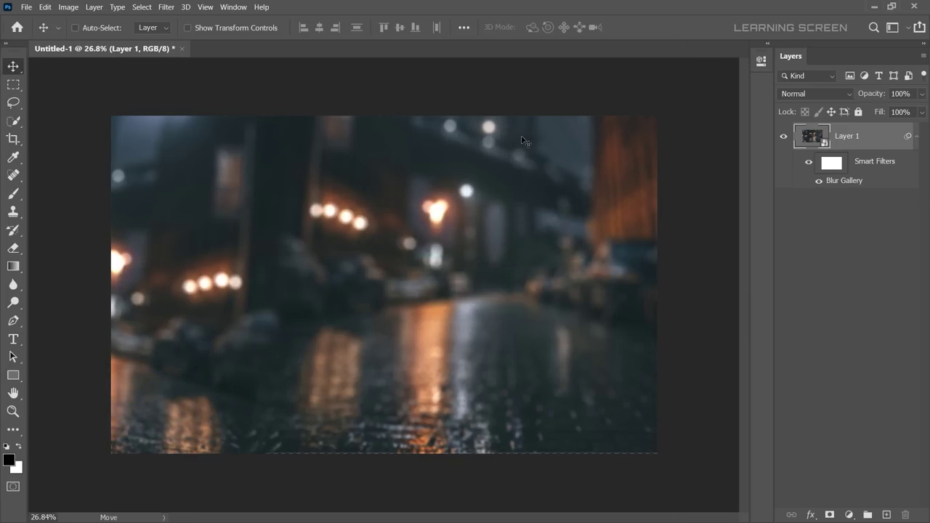
# Rename the street layer to Background.
pyautogui.click(917, 137)
pyautogui.doubleClick(847, 136)
pyautogui.write('Backgroun')
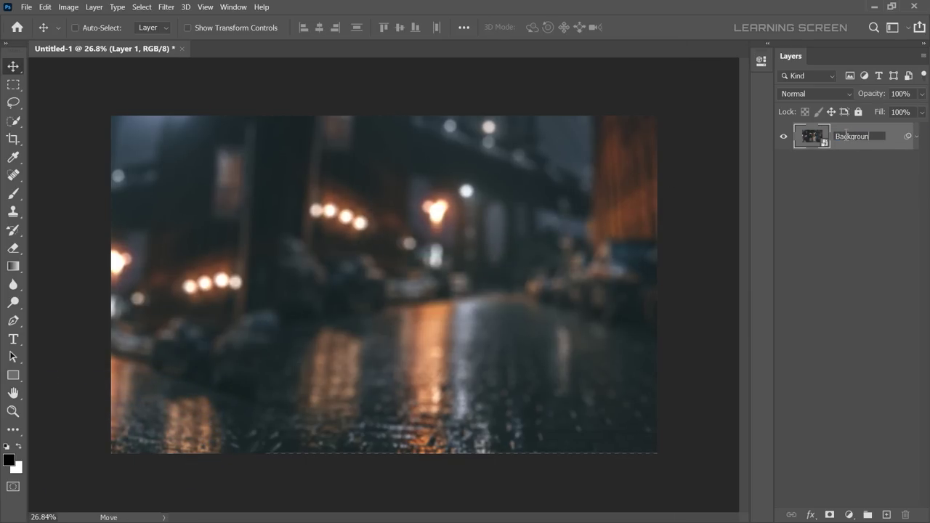
pyautogui.write('d')
pyautogui.press('Return')
# Add a Selective Color adjustment layer raising Blacks to +5.
pyautogui.click(849, 515)
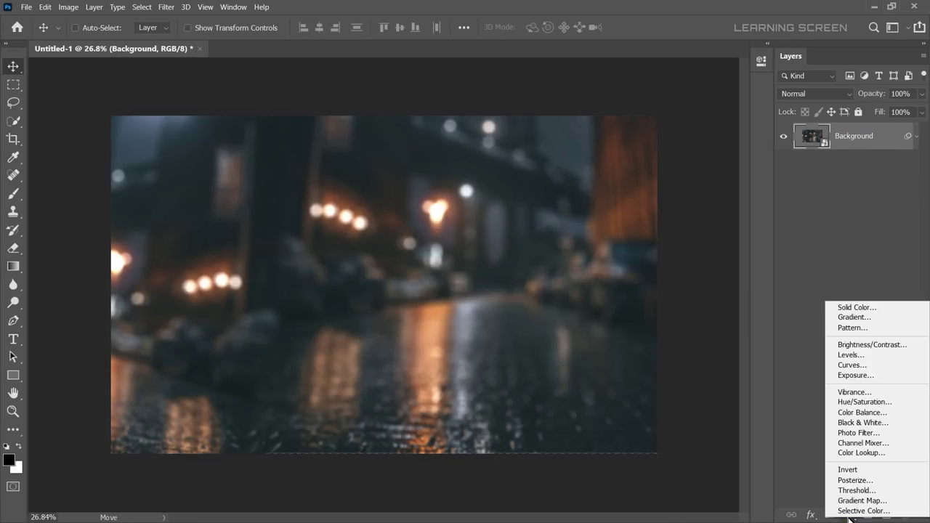
pyautogui.click(854, 506)
pyautogui.click(678, 115)
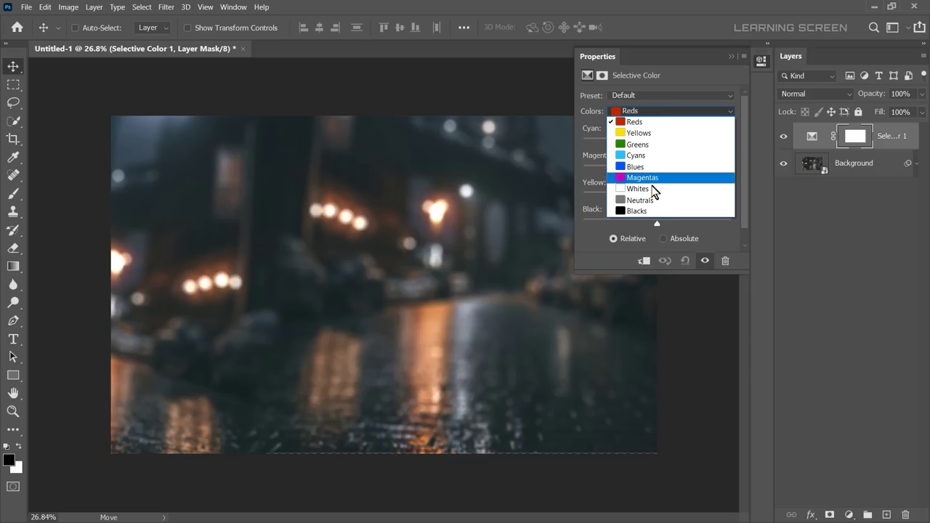
pyautogui.click(644, 210)
pyautogui.moveTo(657, 223); pyautogui.dragTo(662, 223)
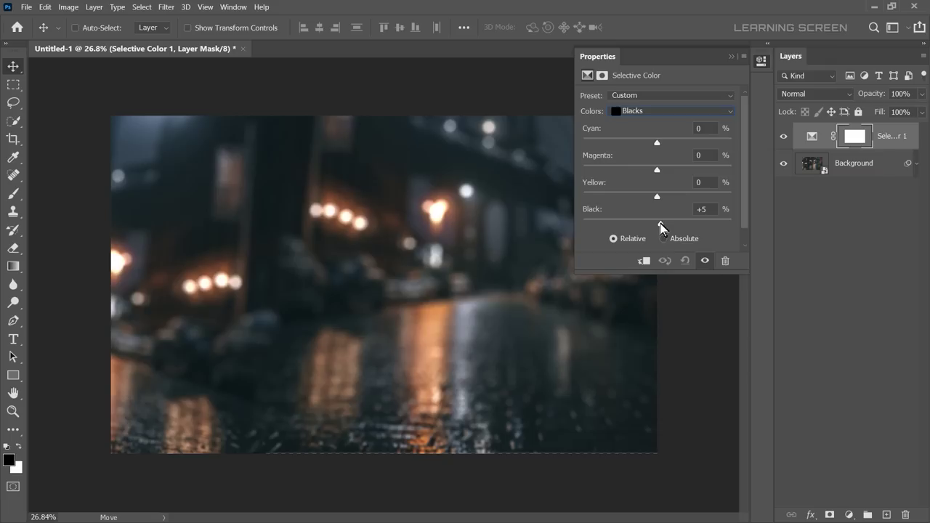
pyautogui.click(730, 56)
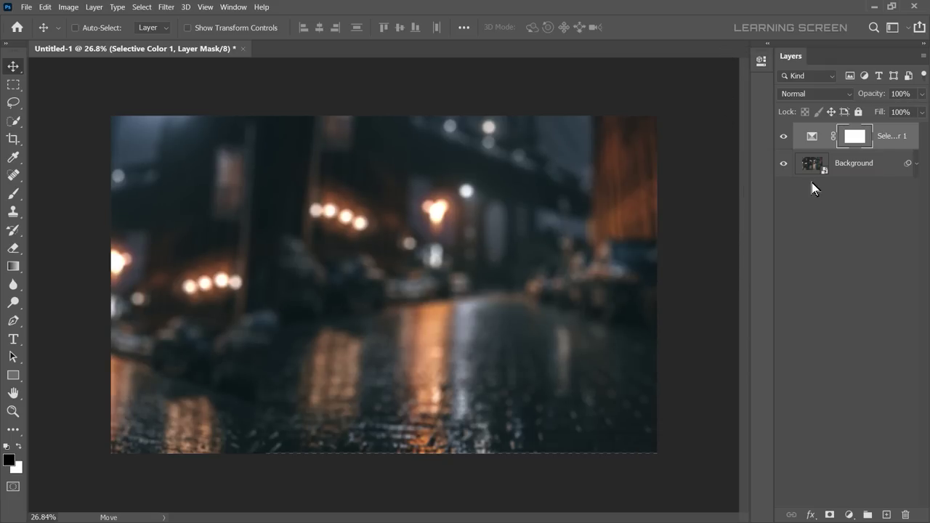
# Add a Brightness/Contrast adjustment layer with contrast raised to 30.
pyautogui.click(849, 514)
pyautogui.click(871, 340)
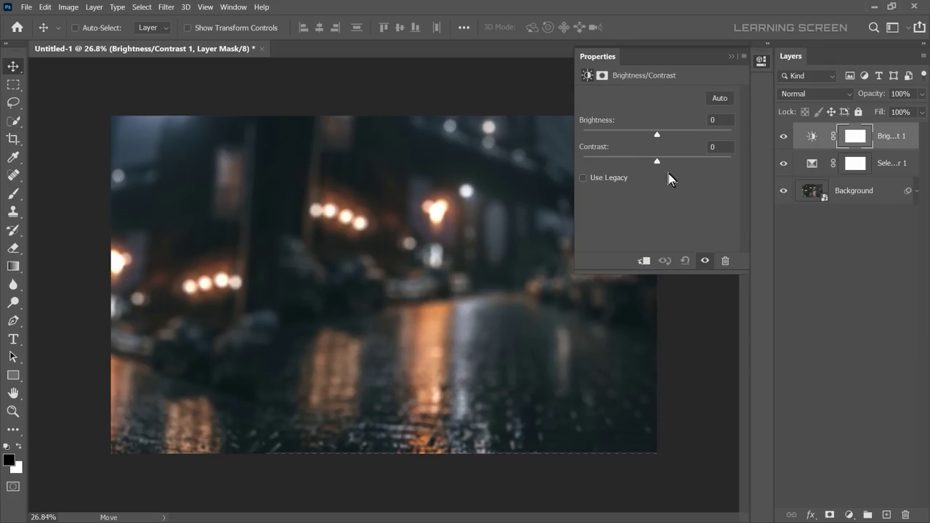
pyautogui.moveTo(658, 156)
pyautogui.mouseDown()
pyautogui.moveTo(679, 159)
pyautogui.moveTo(670, 131)
pyautogui.moveTo(662, 134)
pyautogui.mouseUp()
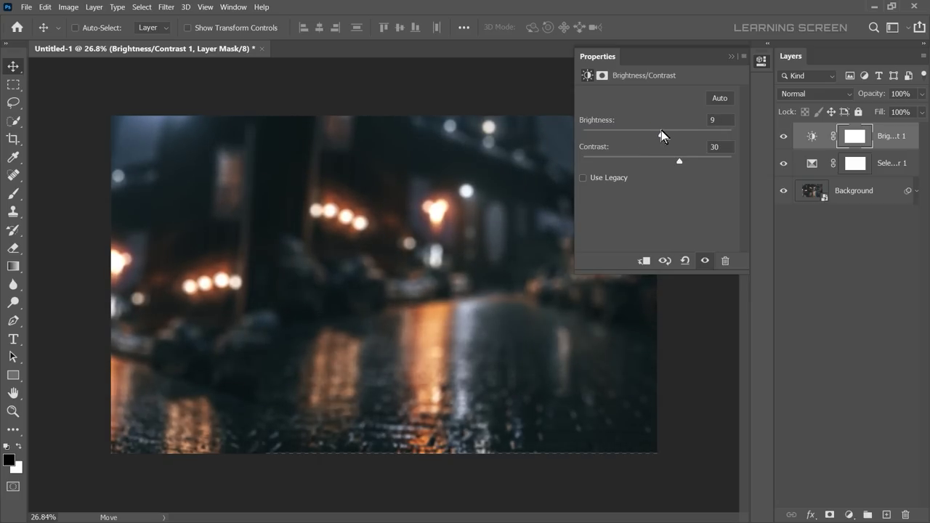
pyautogui.click(732, 57)
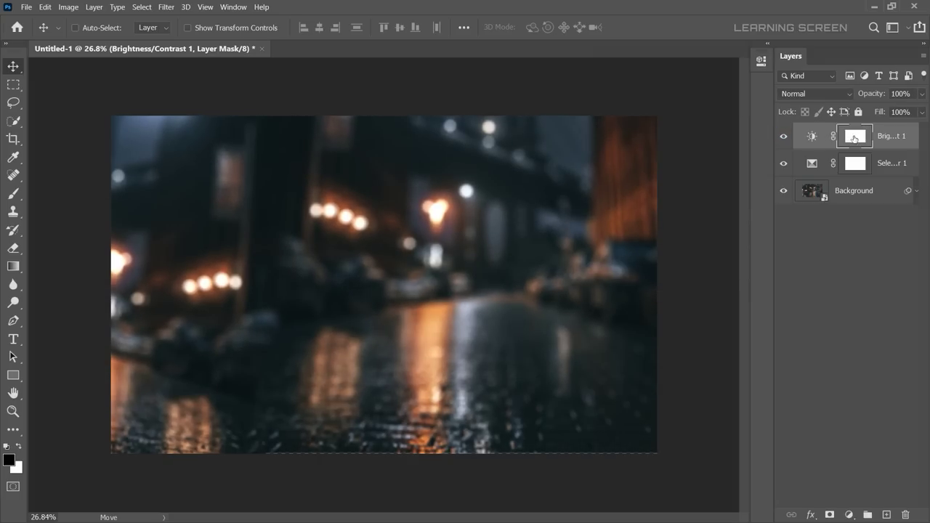
# Group the street and both adjustment layers as 'Background', then bring up File > Open.
pyautogui.keyDown('shift'); pyautogui.click(905, 138); pyautogui.keyUp('shift')
pyautogui.keyDown('shift'); pyautogui.click(889, 192); pyautogui.keyUp('shift')
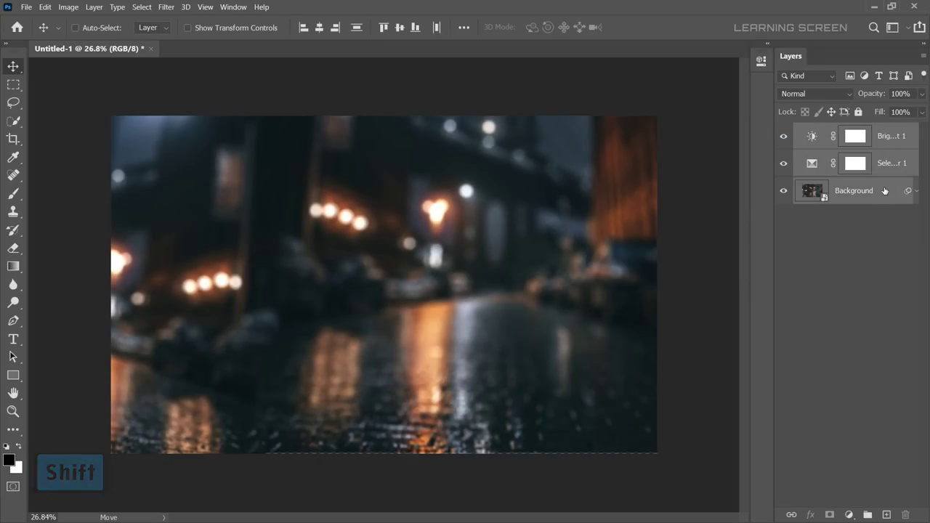
pyautogui.click(867, 515)
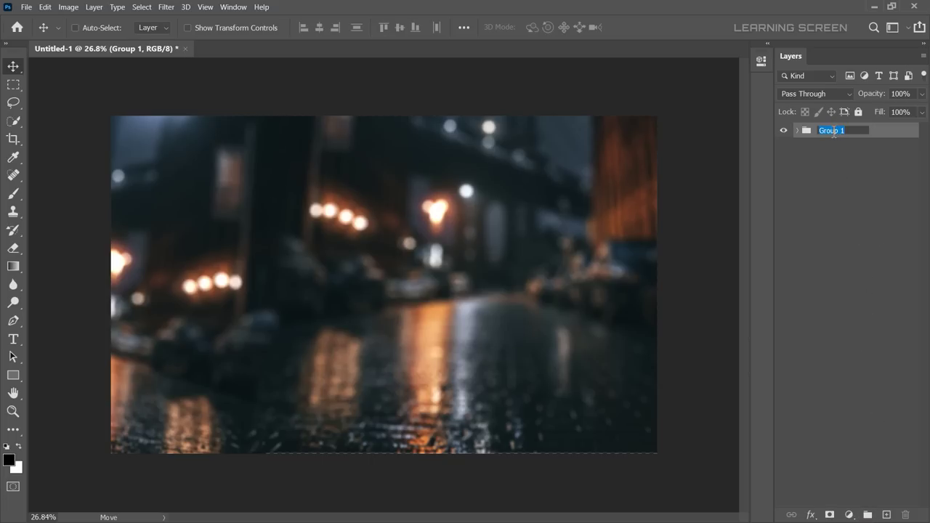
pyautogui.write('Background')
pyautogui.press('Return')
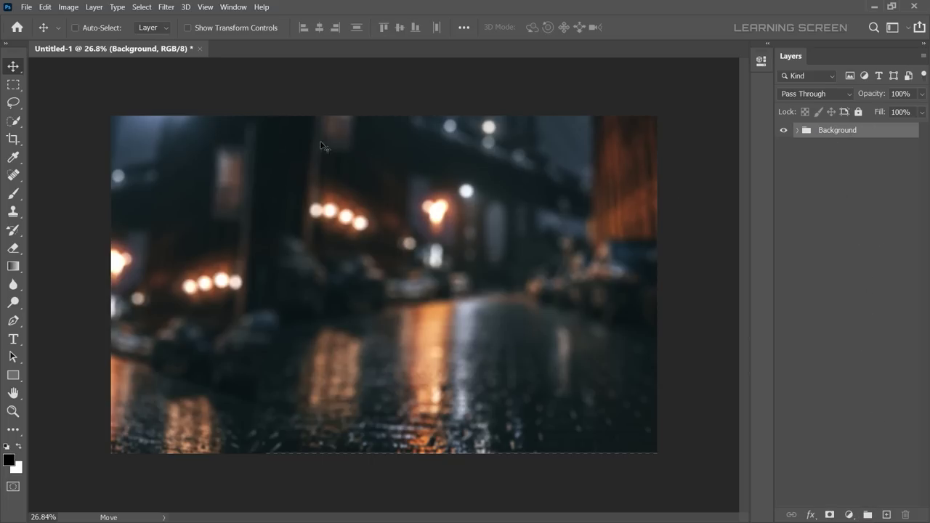
pyautogui.click(26, 10)
pyautogui.click(50, 24)
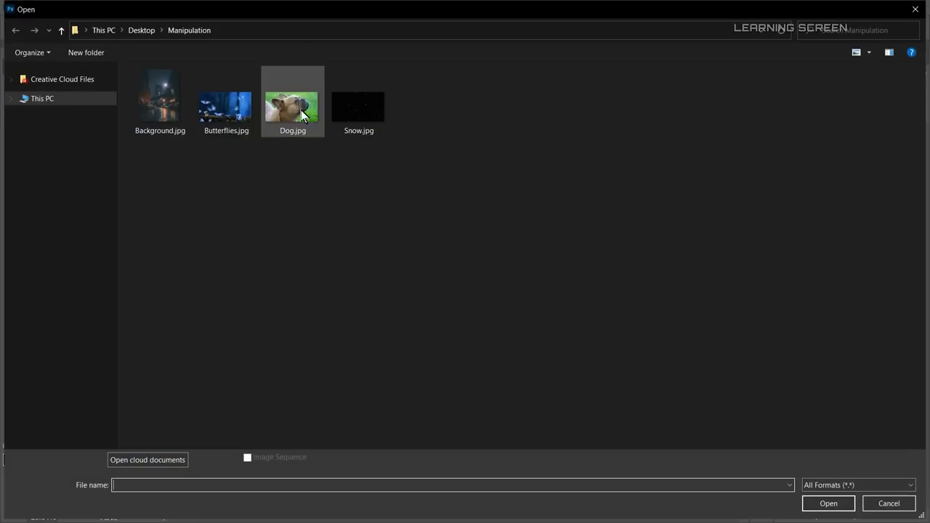
# Open Dog.jpg and unlock its background layer.
pyautogui.click(293, 110)
pyautogui.doubleClick(293, 111)
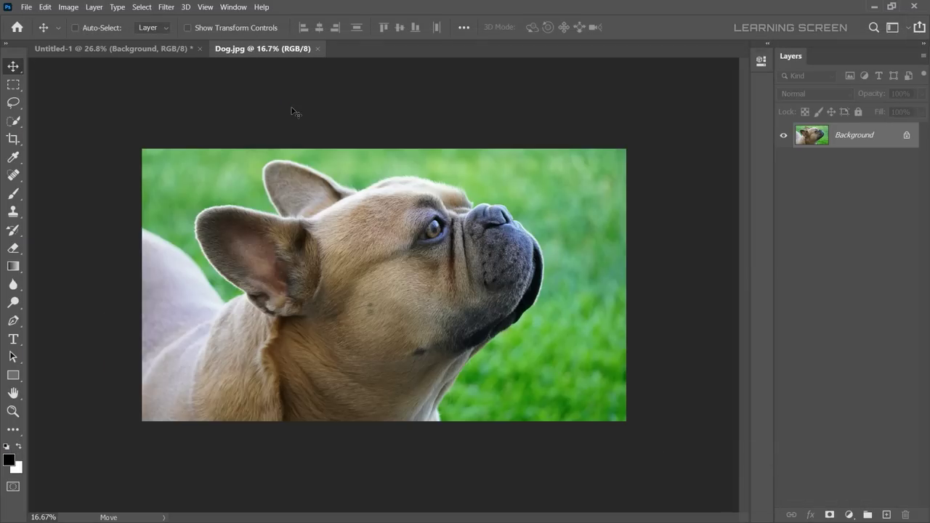
pyautogui.click(907, 135)
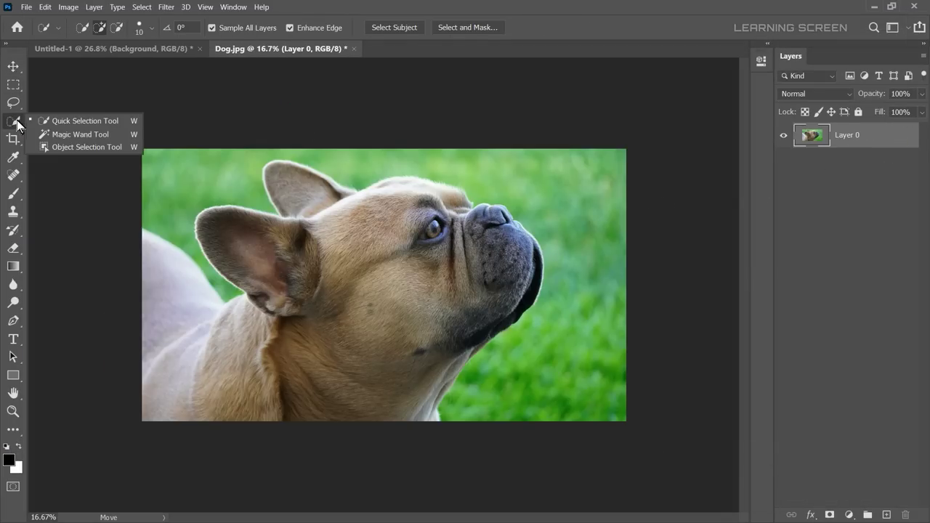
# Select the bulldog with Select Subject, add its missed pale body, and mask out the grass.
pyautogui.moveTo(13, 121); pyautogui.dragTo(68, 126)
pyautogui.click(402, 29)
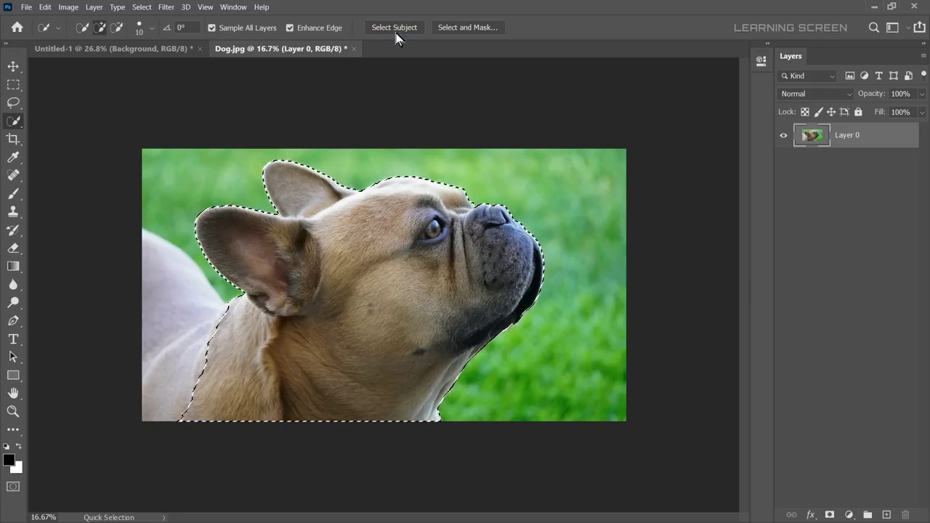
pyautogui.scroll(3, 367, 253)
pyautogui.press(']')
pyautogui.press(']')
pyautogui.press(']')
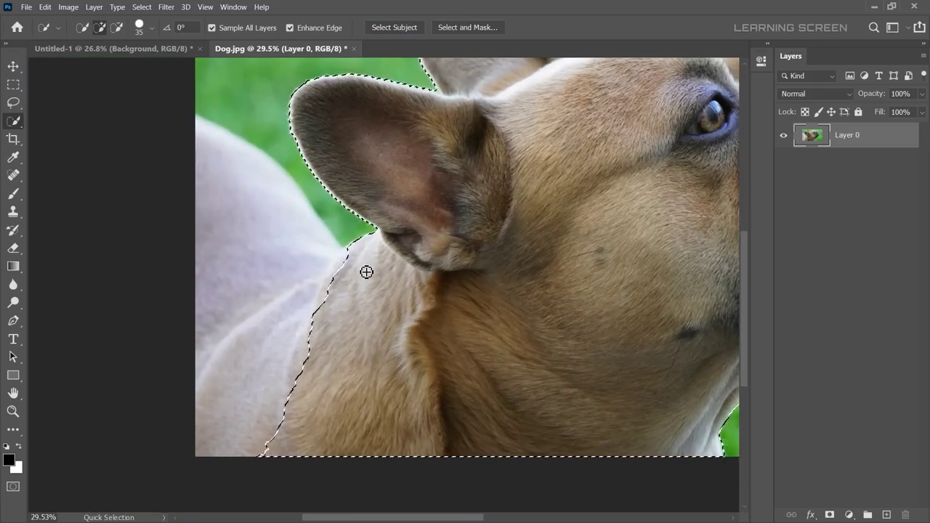
pyautogui.click(236, 239)
pyautogui.scroll(-3, 221, 228)
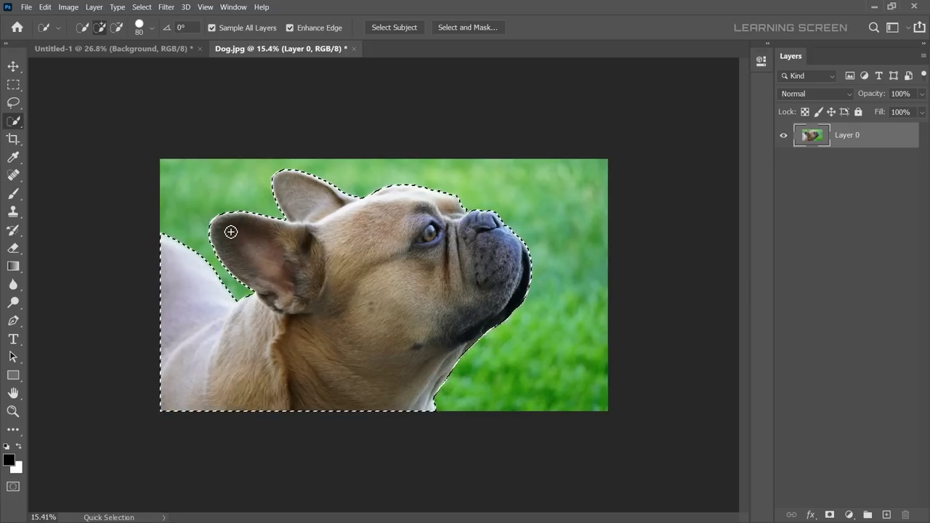
pyautogui.click(829, 515)
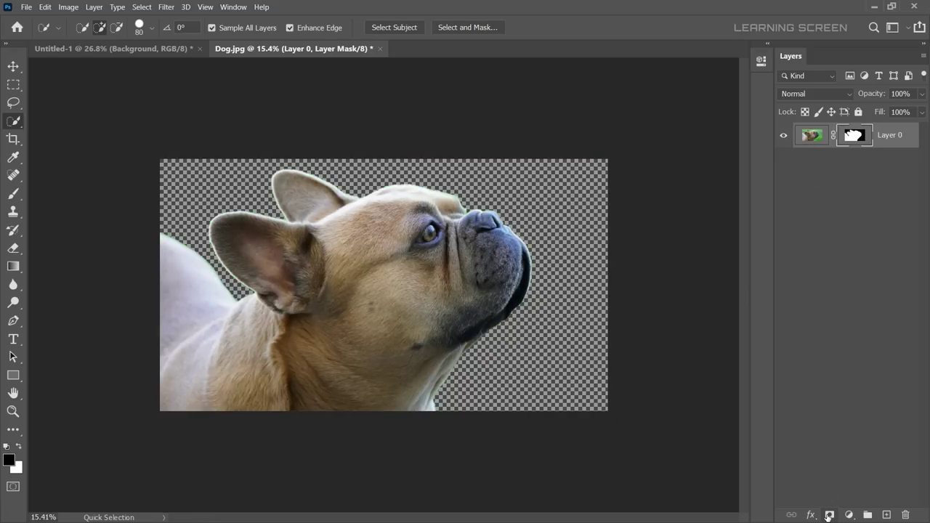
pyautogui.click(13, 67)
# Bring the cut-out dog layer into the street composite and close Dog.jpg without saving.
pyautogui.moveTo(363, 268); pyautogui.dragTo(151, 54)
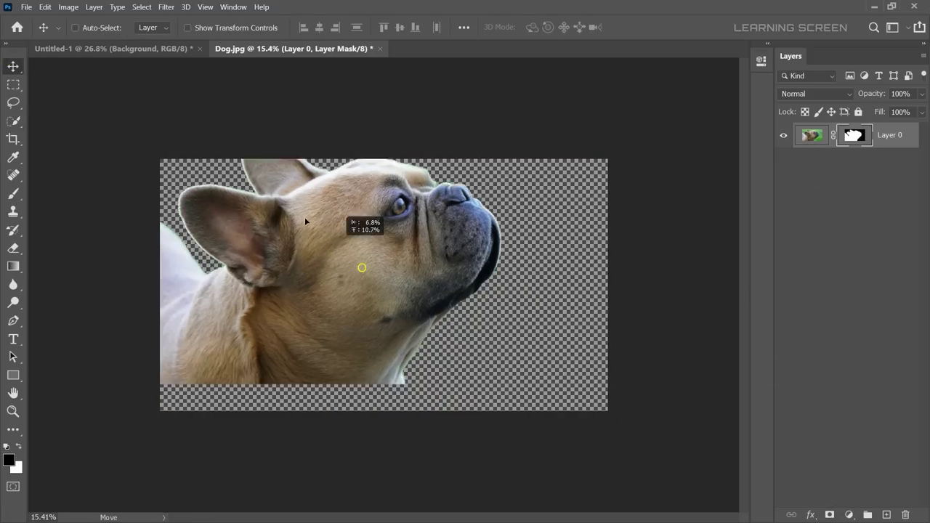
pyautogui.moveTo(309, 217); pyautogui.dragTo(375, 255)
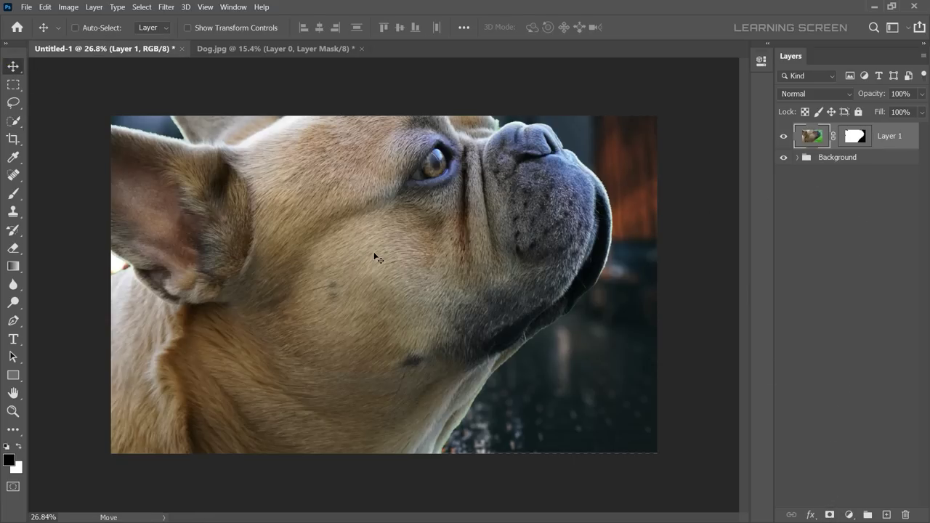
pyautogui.click(361, 49)
pyautogui.click(482, 208)
pyautogui.scroll(-3, 492, 208)
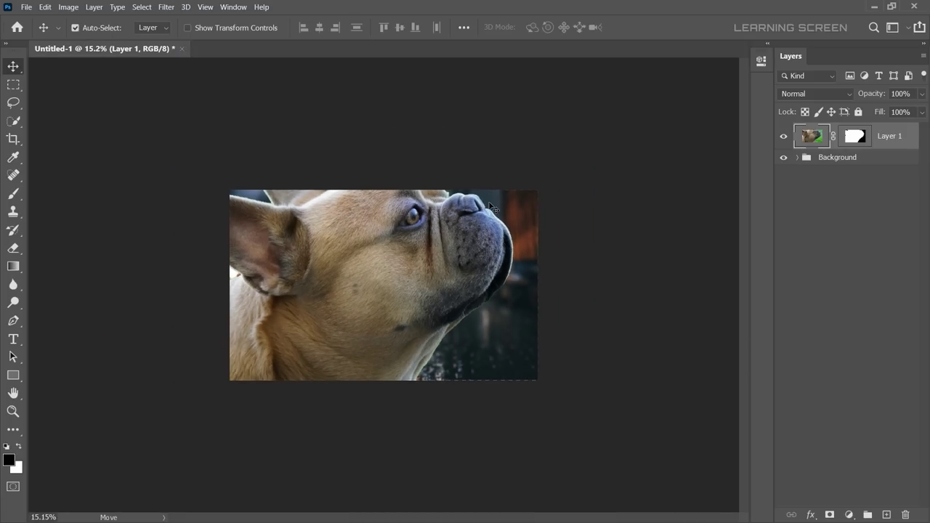
# Free-transform the dog to about half size and place it at the lower left.
pyautogui.hotkey('ctrl', 't')
pyautogui.moveTo(587, 145); pyautogui.dragTo(538, 197)
pyautogui.moveTo(483, 225); pyautogui.dragTo(514, 227)
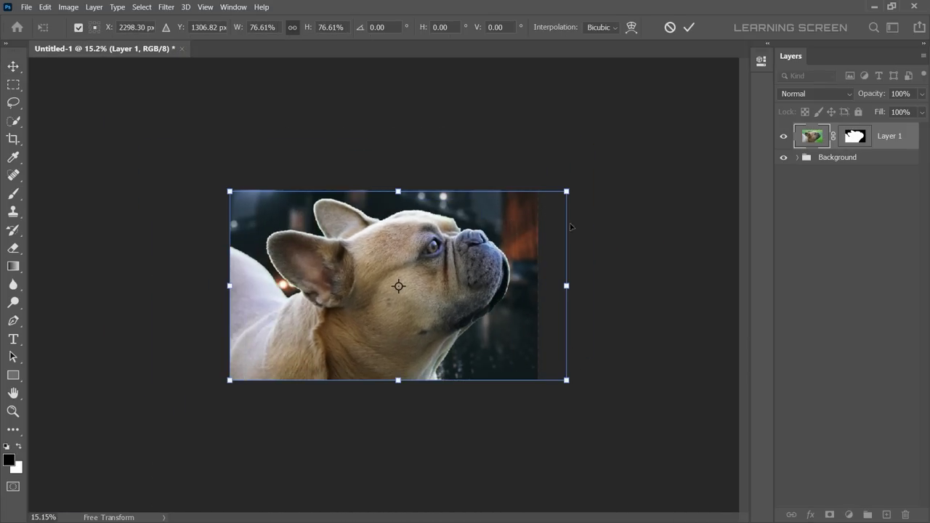
pyautogui.moveTo(566, 191); pyautogui.dragTo(527, 213)
pyautogui.hotkey('ctrl', '=')
pyautogui.hotkey('ctrl', '=')
pyautogui.hotkey('ctrl', '=')
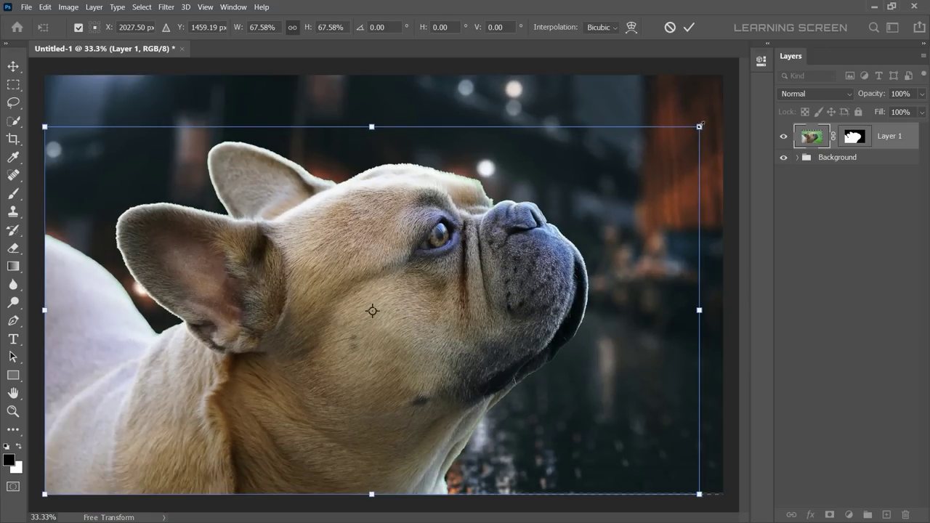
pyautogui.moveTo(700, 125)
pyautogui.mouseDown()
pyautogui.moveTo(519, 202)
pyautogui.moveTo(541, 216)
pyautogui.mouseUp()
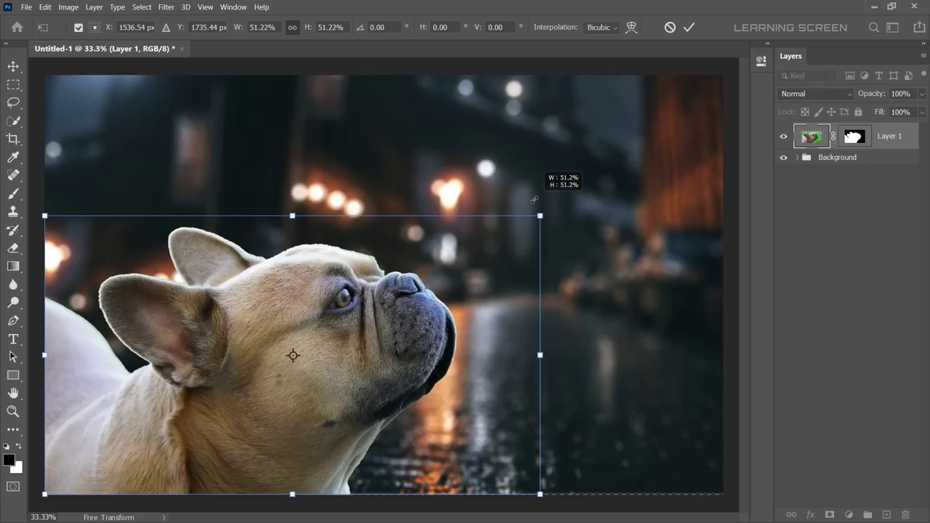
pyautogui.moveTo(354, 314)
pyautogui.mouseDown()
pyautogui.moveTo(316, 314)
pyautogui.moveTo(348, 318)
pyautogui.mouseUp()
pyautogui.scroll(1, 316, 314)
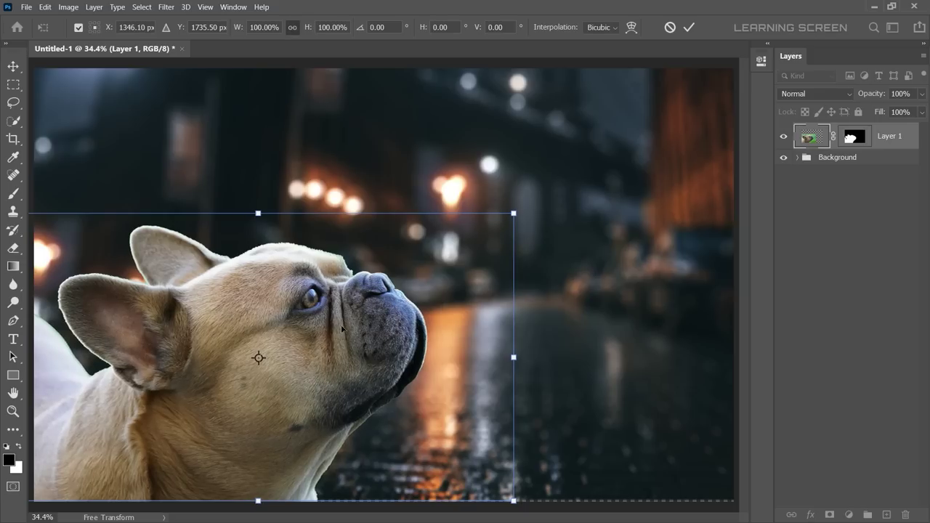
pyautogui.click(684, 30)
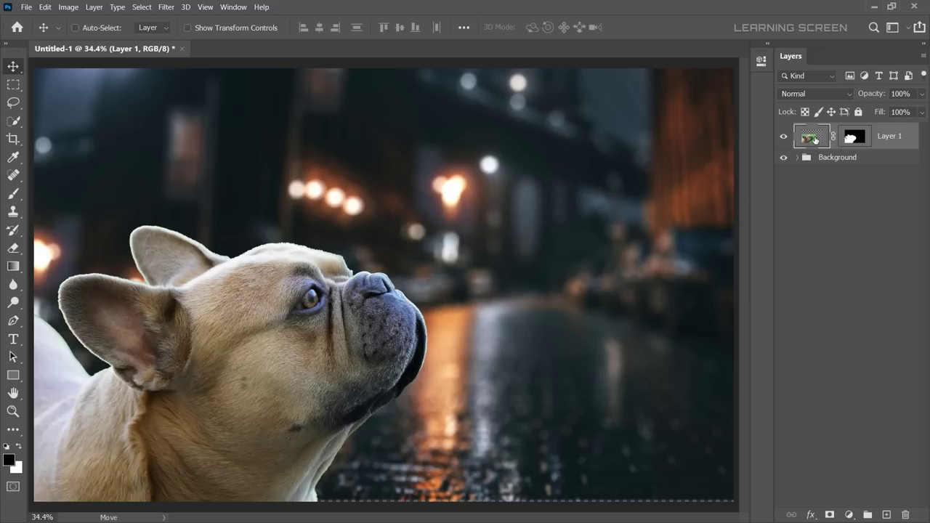
# Add a Levels layer clipped to the dog with output white 122 and input black 35.
pyautogui.click(849, 515)
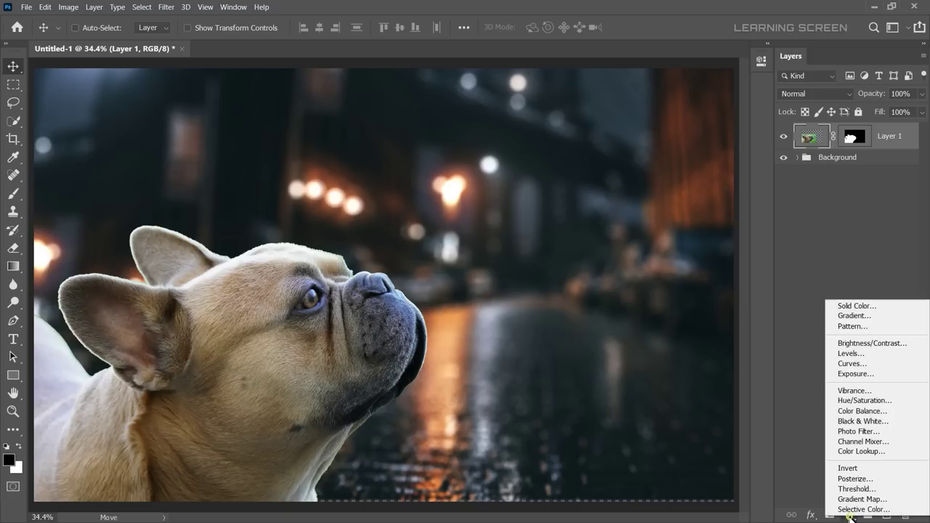
pyautogui.click(855, 354)
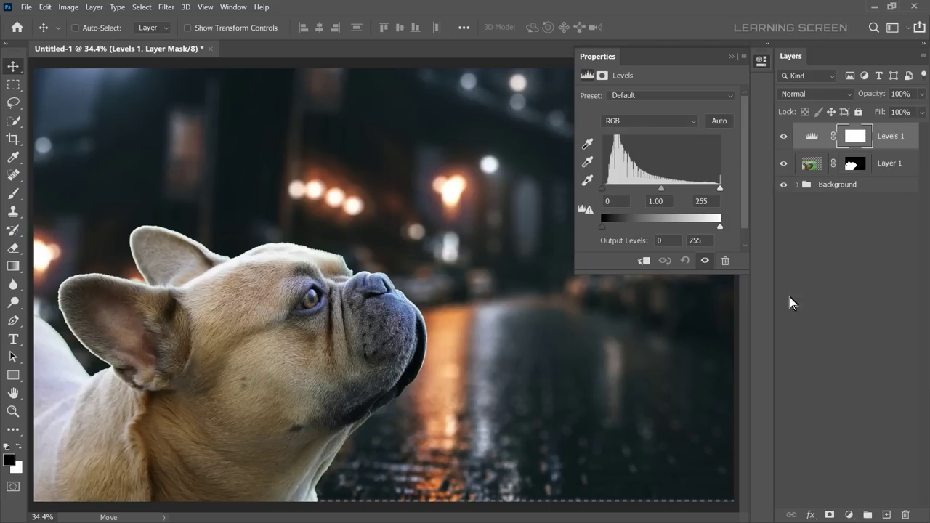
pyautogui.moveTo(709, 231); pyautogui.dragTo(658, 222)
pyautogui.click(644, 260)
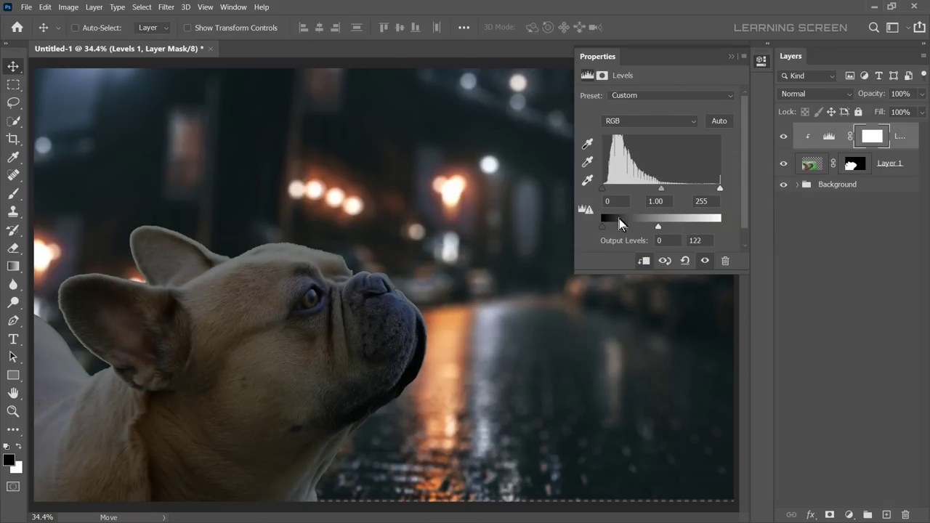
pyautogui.moveTo(601, 189); pyautogui.dragTo(618, 189)
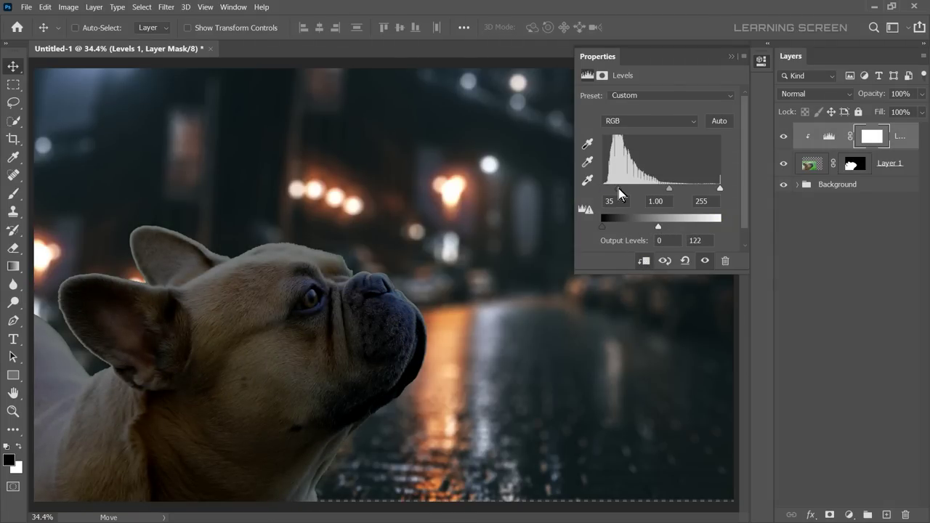
# Close the Levels properties and select Layer 1's mask.
pyautogui.click(731, 57)
pyautogui.scroll(3, 312, 247)
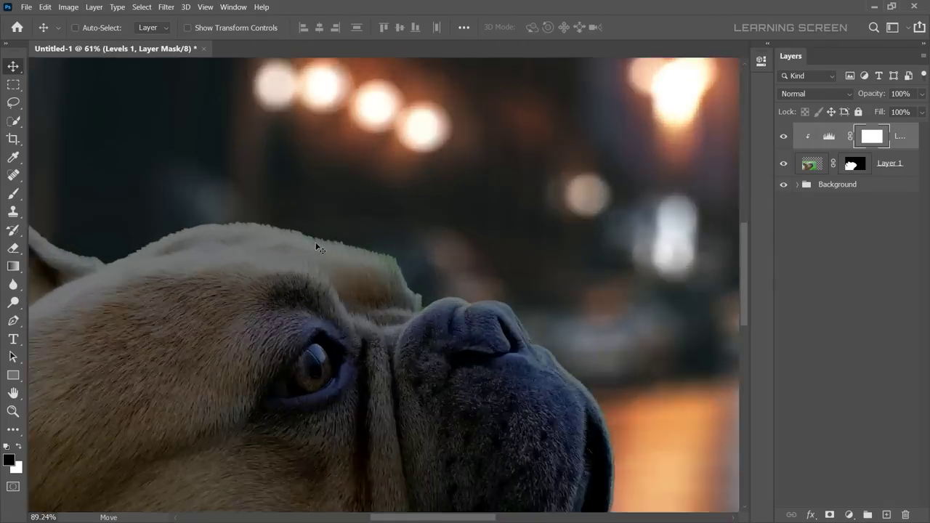
pyautogui.scroll(3, 313, 247)
pyautogui.click(852, 168)
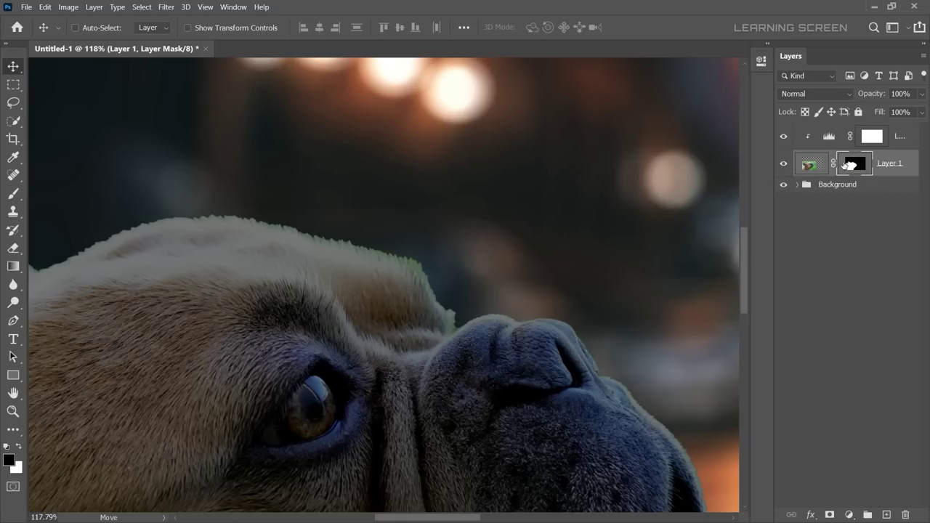
# Set up a small brush and paint black on the mask along the fur edge.
pyautogui.click(13, 194)
pyautogui.scroll(5, 305, 225)
pyautogui.rightClick(451, 261)
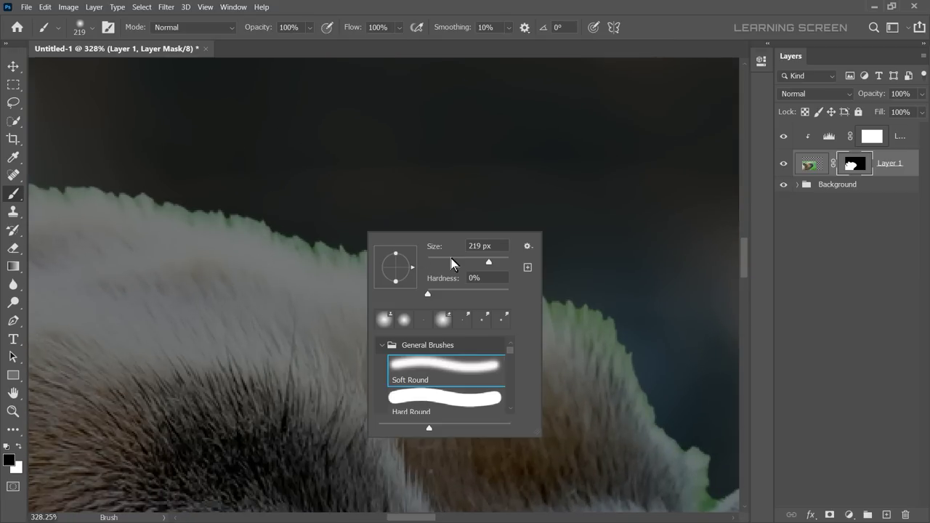
pyautogui.press('Return')
pyautogui.scroll(3, 549, 287)
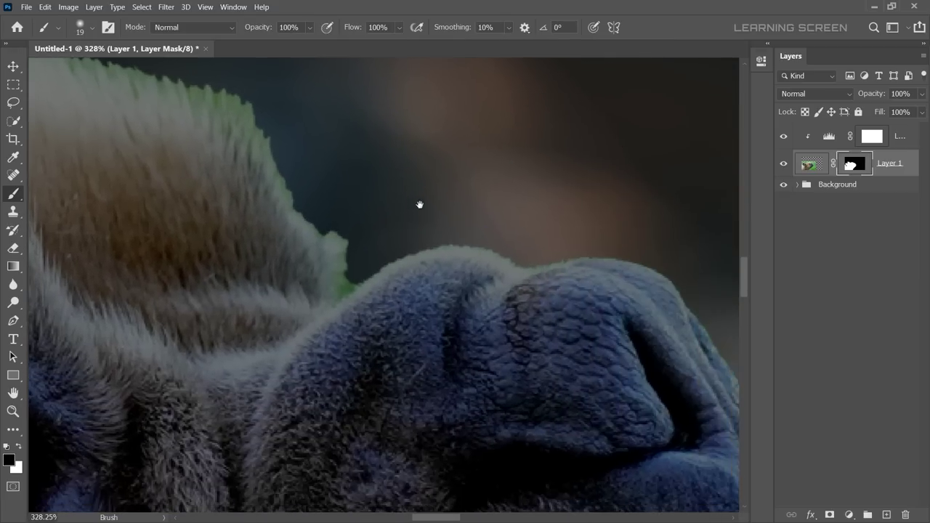
pyautogui.scroll(2, 420, 204)
pyautogui.moveTo(305, 295)
pyautogui.mouseDown()
pyautogui.moveTo(490, 220)
pyautogui.moveTo(345, 181)
pyautogui.mouseUp()
# Mask out the light halo along the dog's nose edge.
pyautogui.moveTo(417, 224); pyautogui.dragTo(381, 181)
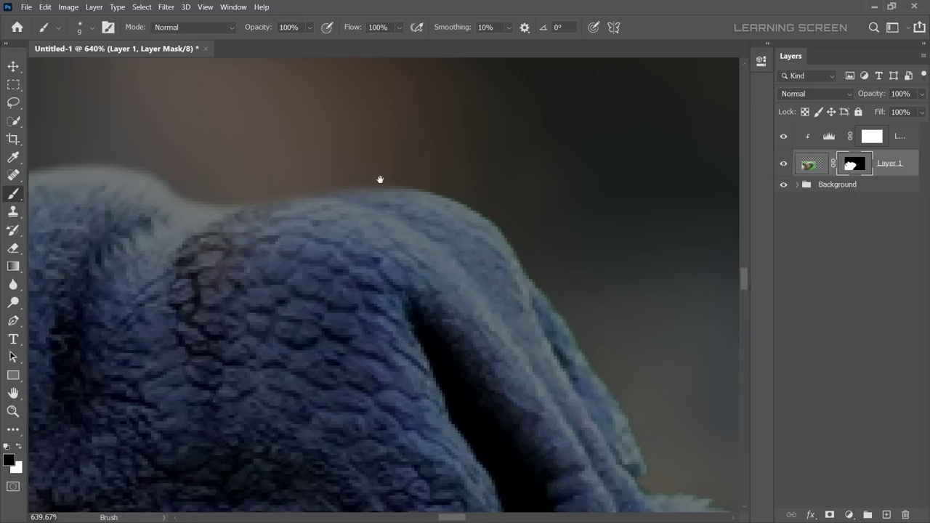
pyautogui.rightClick(415, 177)
pyautogui.press('Return')
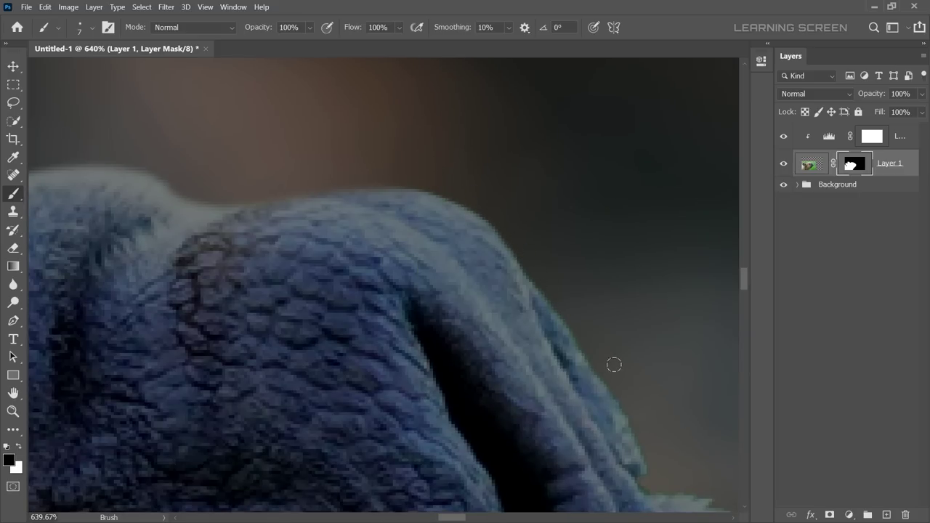
pyautogui.moveTo(634, 364); pyautogui.dragTo(545, 245)
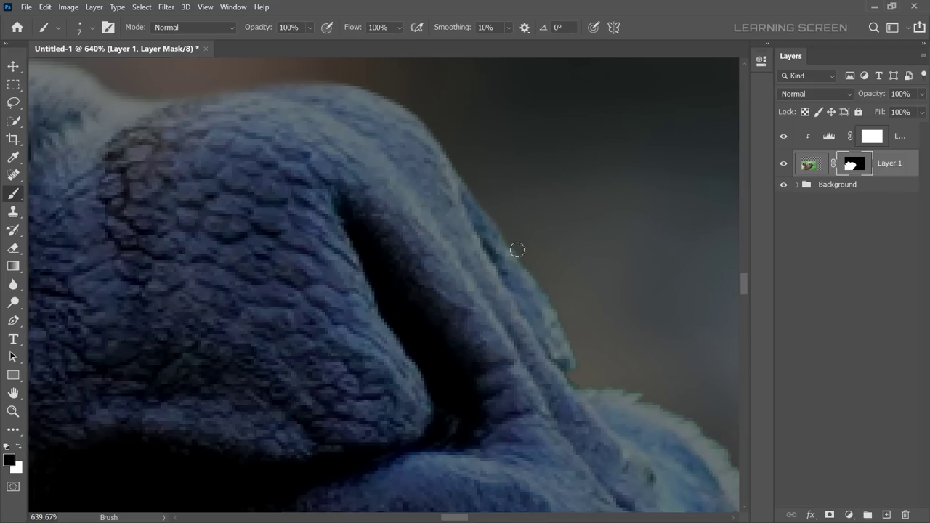
pyautogui.scroll(1, 471, 224)
pyautogui.scroll(1, 460, 217)
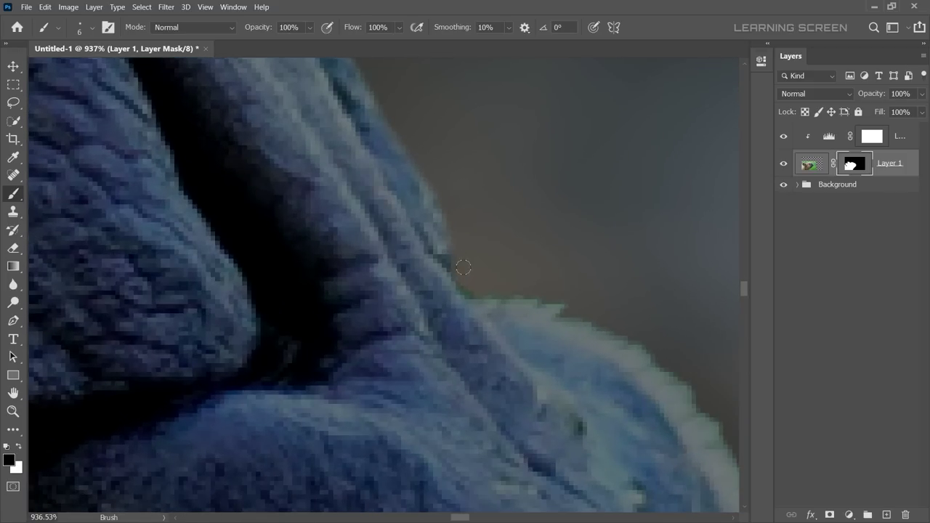
pyautogui.scroll(-3, 473, 256)
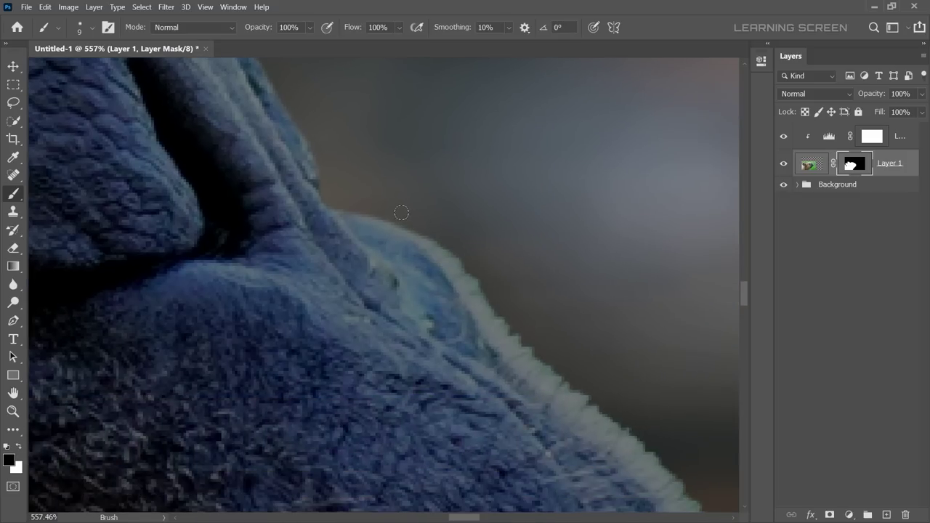
pyautogui.moveTo(402, 212)
pyautogui.mouseDown()
pyautogui.moveTo(559, 378)
pyautogui.moveTo(685, 429)
pyautogui.mouseUp()
pyautogui.moveTo(457, 245); pyautogui.dragTo(509, 320)
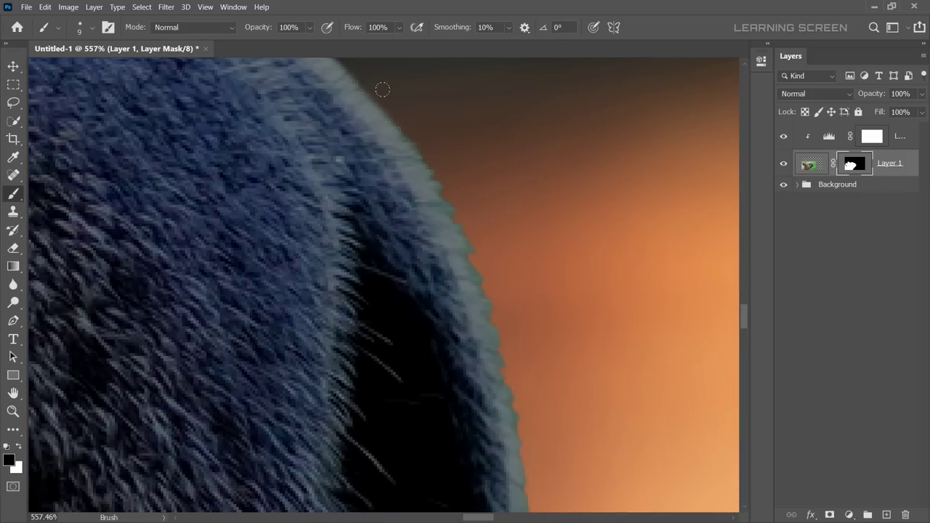
pyautogui.moveTo(382, 89); pyautogui.dragTo(508, 407)
# Enlarge the brush and paint out the green fringe along the neck.
pyautogui.scroll(-1, 509, 291)
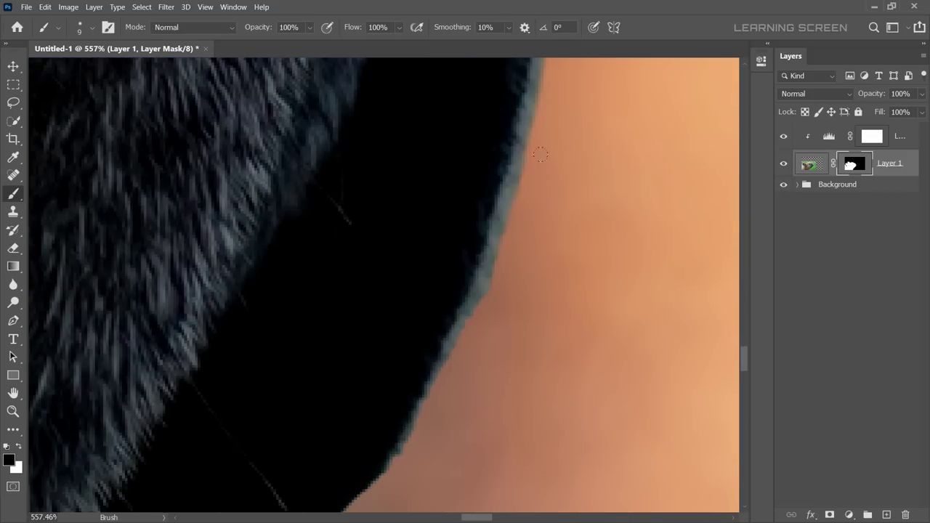
pyautogui.scroll(-1, 470, 303)
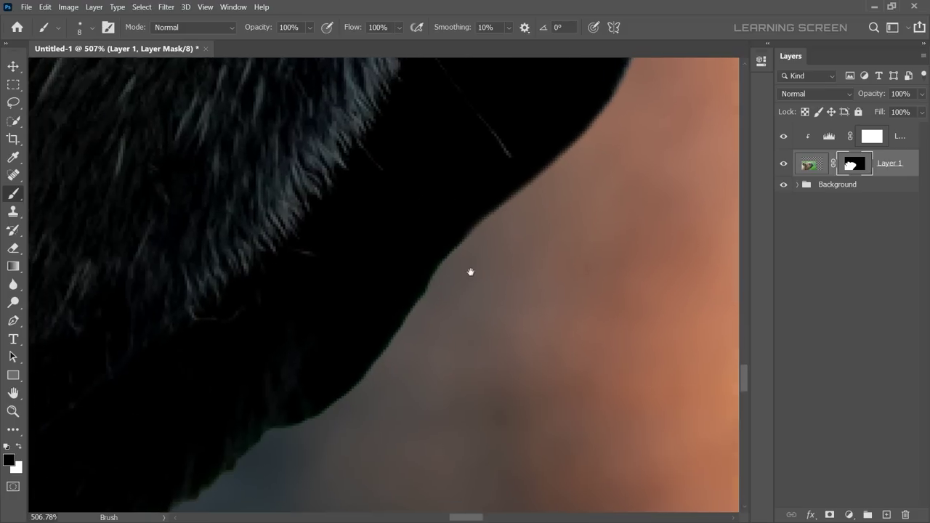
pyautogui.scroll(-2, 471, 272)
pyautogui.moveTo(471, 272); pyautogui.dragTo(416, 301)
pyautogui.press(']')
pyautogui.press(']')
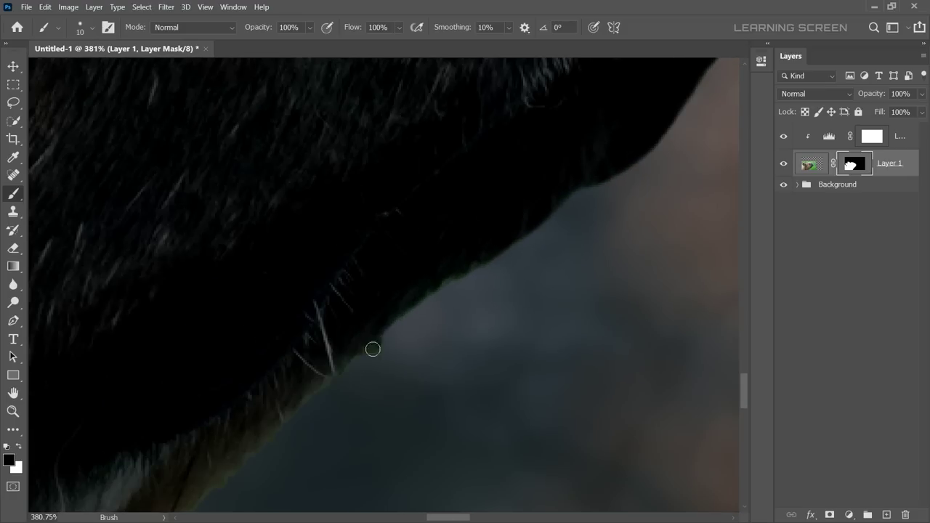
pyautogui.scroll(-2, 461, 243)
pyautogui.scroll(-2, 530, 187)
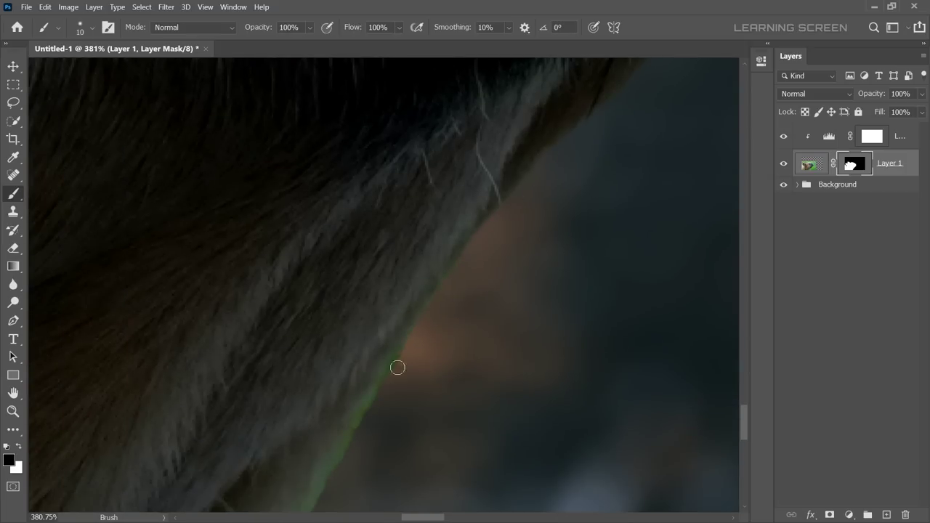
pyautogui.moveTo(397, 368); pyautogui.dragTo(534, 95)
pyautogui.moveTo(340, 411); pyautogui.dragTo(501, 135)
pyautogui.press(']')
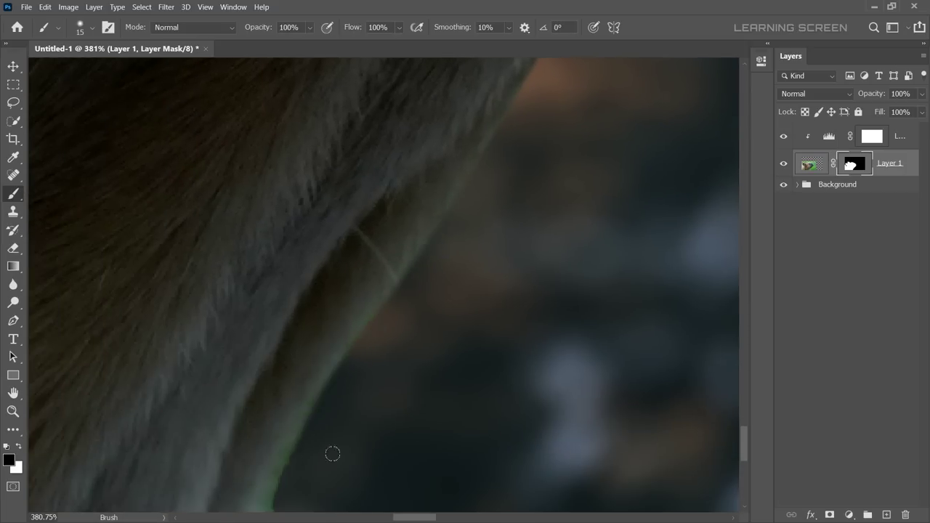
pyautogui.scroll(-3, 332, 454)
pyautogui.press(']')
pyautogui.moveTo(365, 266); pyautogui.dragTo(351, 314)
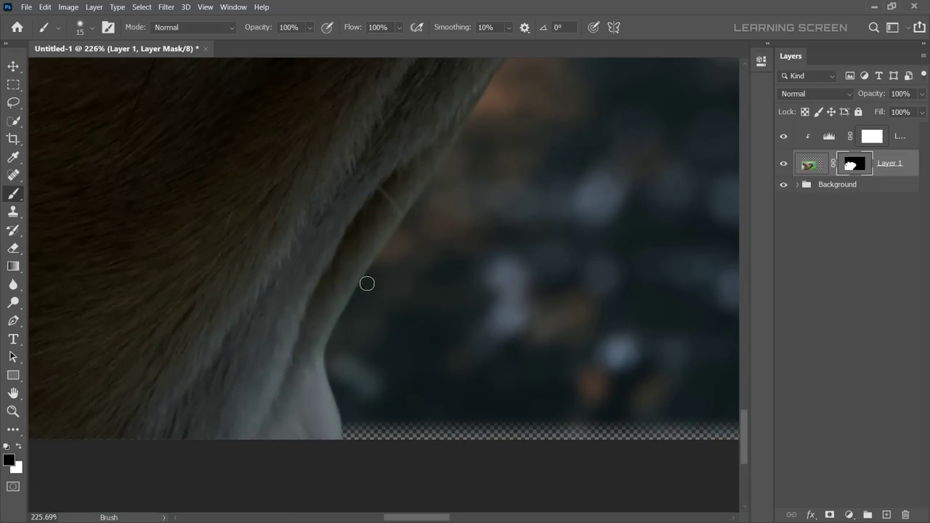
# Paint out the green fringe on the nearby fur edge.
pyautogui.scroll(-1, 399, 389)
pyautogui.scroll(-5, 385, 94)
pyautogui.scroll(2, 525, 254)
pyautogui.scroll(5, 383, 212)
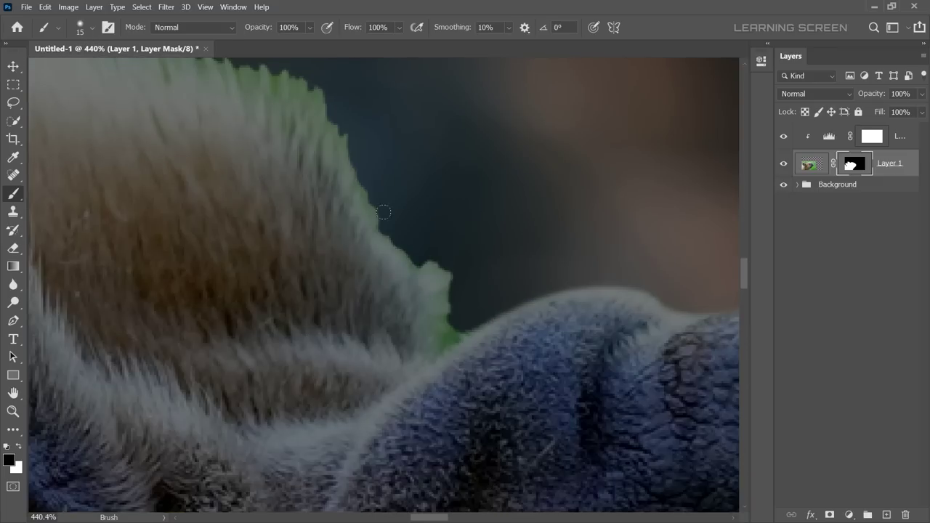
pyautogui.scroll(2, 437, 291)
pyautogui.moveTo(384, 212)
pyautogui.mouseDown()
pyautogui.moveTo(440, 320)
pyautogui.moveTo(422, 372)
pyautogui.moveTo(370, 232)
pyautogui.mouseUp()
# Clean the fringe along the fur edge and the top of the head.
pyautogui.press('[')
pyautogui.press('[')
pyautogui.press('[')
pyautogui.scroll(-4, 409, 317)
pyautogui.scroll(3, 409, 317)
pyautogui.press(']')
pyautogui.press(']')
pyautogui.press(']')
pyautogui.moveTo(604, 330)
pyautogui.mouseDown()
pyautogui.moveTo(364, 237)
pyautogui.moveTo(587, 286)
pyautogui.moveTo(206, 247)
pyautogui.moveTo(452, 199)
pyautogui.mouseUp()
pyautogui.scroll(1, 206, 247)
pyautogui.press('[')
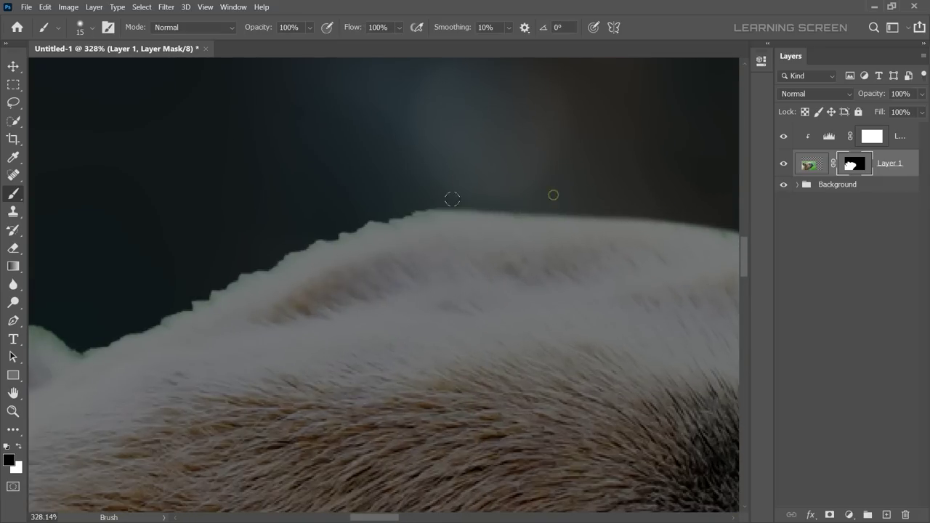
pyautogui.scroll(-3, 452, 198)
pyautogui.moveTo(538, 189); pyautogui.dragTo(283, 253)
pyautogui.scroll(-5, 413, 293)
pyautogui.scroll(5, 471, 227)
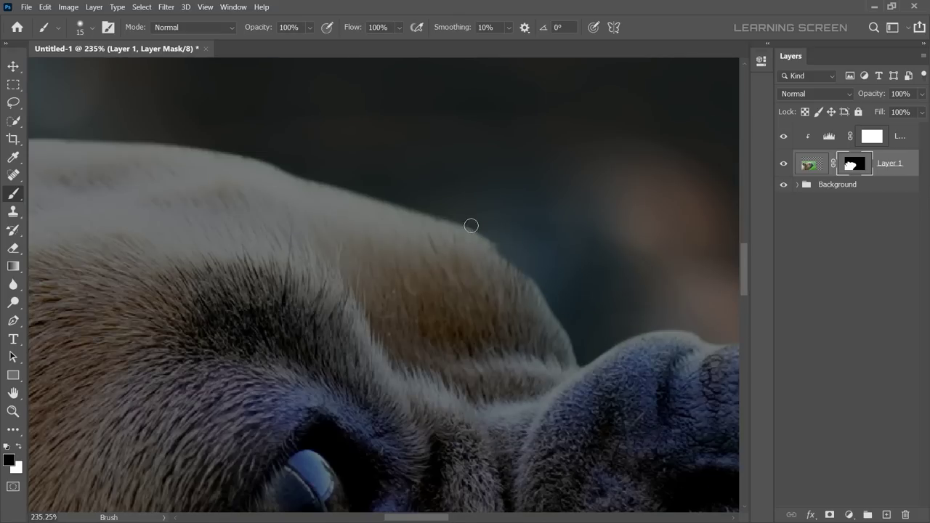
pyautogui.moveTo(502, 243)
pyautogui.mouseDown()
pyautogui.moveTo(390, 208)
pyautogui.moveTo(560, 206)
pyautogui.moveTo(461, 197)
pyautogui.mouseUp()
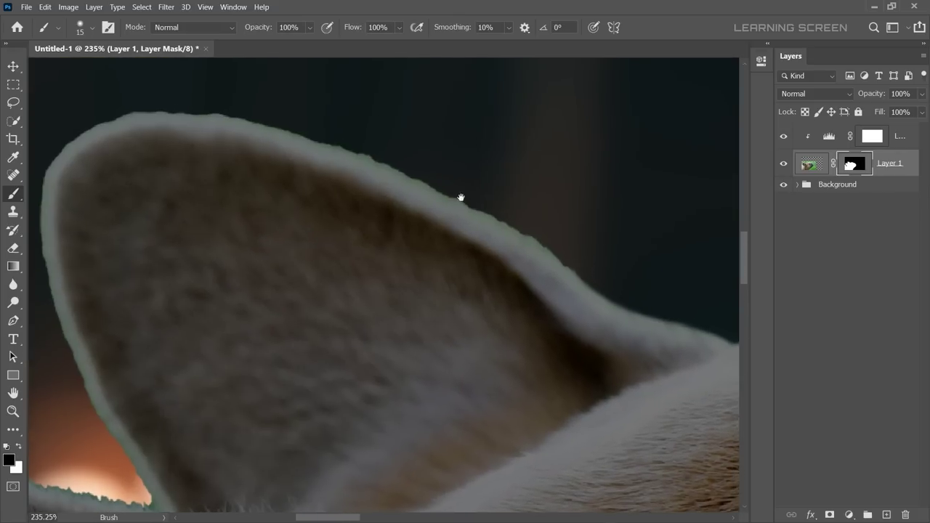
# Hide the pale halo along the ear's tip, top, left and lower edges.
pyautogui.moveTo(334, 143); pyautogui.dragTo(592, 278)
pyautogui.scroll(2, 560, 230)
pyautogui.moveTo(307, 193); pyautogui.dragTo(482, 193)
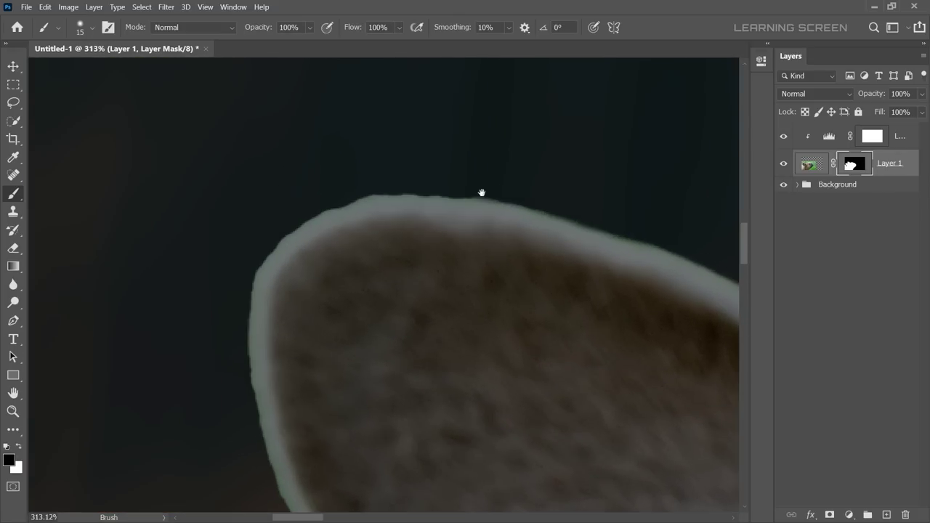
pyautogui.moveTo(538, 210); pyautogui.dragTo(254, 298)
pyautogui.moveTo(307, 216); pyautogui.dragTo(250, 389)
pyautogui.moveTo(247, 455)
pyautogui.mouseDown()
pyautogui.moveTo(308, 176)
pyautogui.moveTo(393, 385)
pyautogui.mouseUp()
pyautogui.scroll(-2, 365, 199)
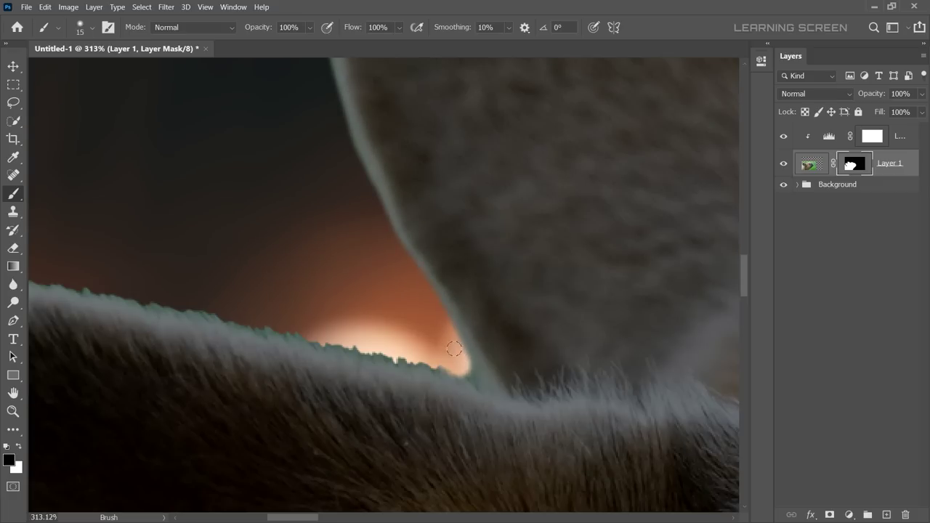
pyautogui.press(']')
pyautogui.moveTo(454, 349); pyautogui.dragTo(484, 392)
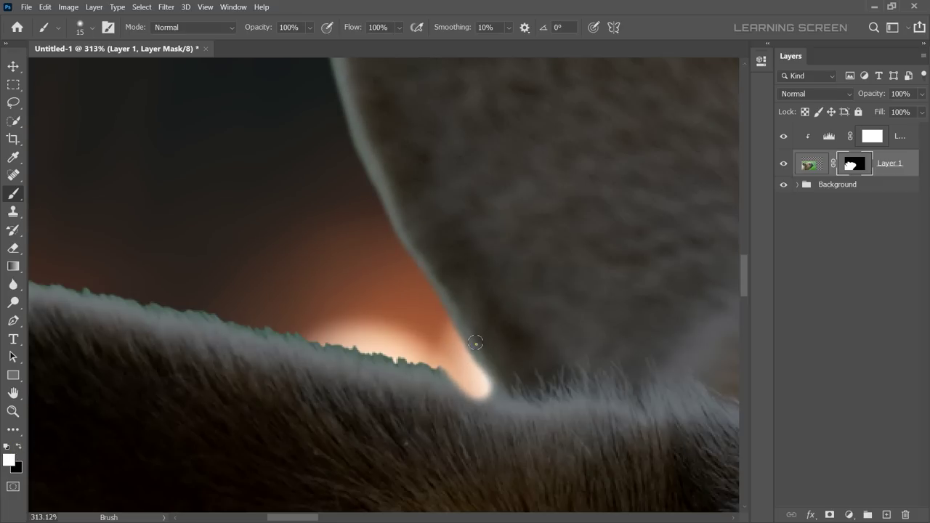
pyautogui.moveTo(476, 342)
pyautogui.mouseDown()
pyautogui.moveTo(502, 403)
pyautogui.moveTo(447, 386)
pyautogui.mouseUp()
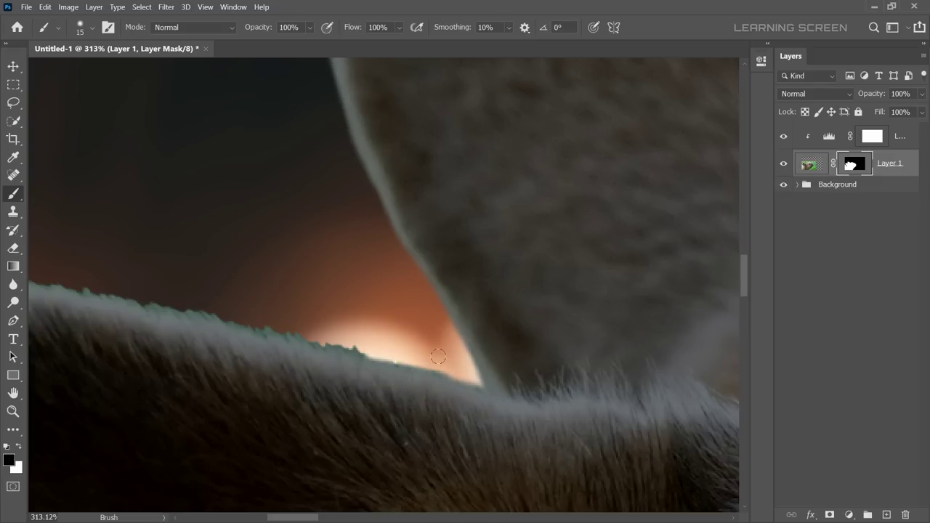
# Hide the glowing left and lower fur edges on the mask.
pyautogui.moveTo(375, 349)
pyautogui.mouseDown()
pyautogui.moveTo(584, 306)
pyautogui.moveTo(447, 202)
pyautogui.moveTo(251, 232)
pyautogui.moveTo(194, 305)
pyautogui.mouseUp()
pyautogui.moveTo(187, 291)
pyautogui.mouseDown()
pyautogui.moveTo(262, 170)
pyautogui.moveTo(232, 400)
pyautogui.mouseUp()
pyautogui.moveTo(239, 292); pyautogui.dragTo(254, 440)
pyautogui.moveTo(228, 369)
pyautogui.mouseDown()
pyautogui.moveTo(245, 187)
pyautogui.moveTo(281, 297)
pyautogui.moveTo(327, 363)
pyautogui.mouseUp()
pyautogui.moveTo(290, 306)
pyautogui.mouseDown()
pyautogui.moveTo(347, 270)
pyautogui.moveTo(514, 426)
pyautogui.mouseUp()
pyautogui.press(']')
pyautogui.scroll(-2, 383, 269)
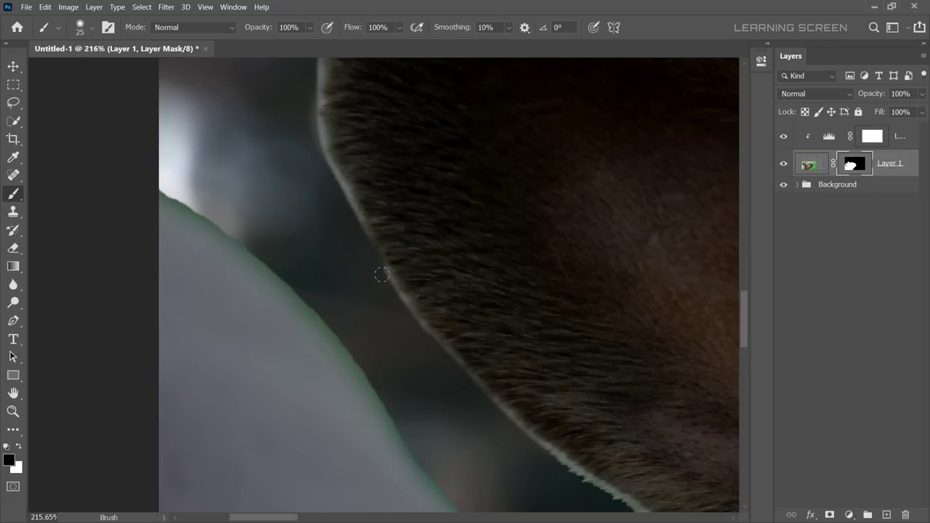
pyautogui.scroll(-2, 384, 276)
pyautogui.moveTo(384, 276)
pyautogui.mouseDown()
pyautogui.moveTo(421, 311)
pyautogui.moveTo(450, 428)
pyautogui.mouseUp()
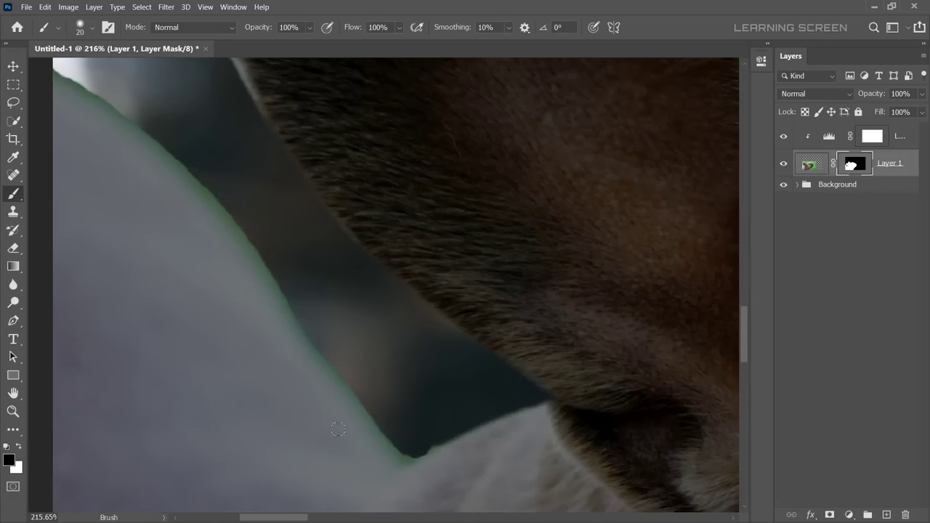
# Hide the green fringe along the pale shape further down the edge.
pyautogui.moveTo(374, 413); pyautogui.dragTo(280, 298)
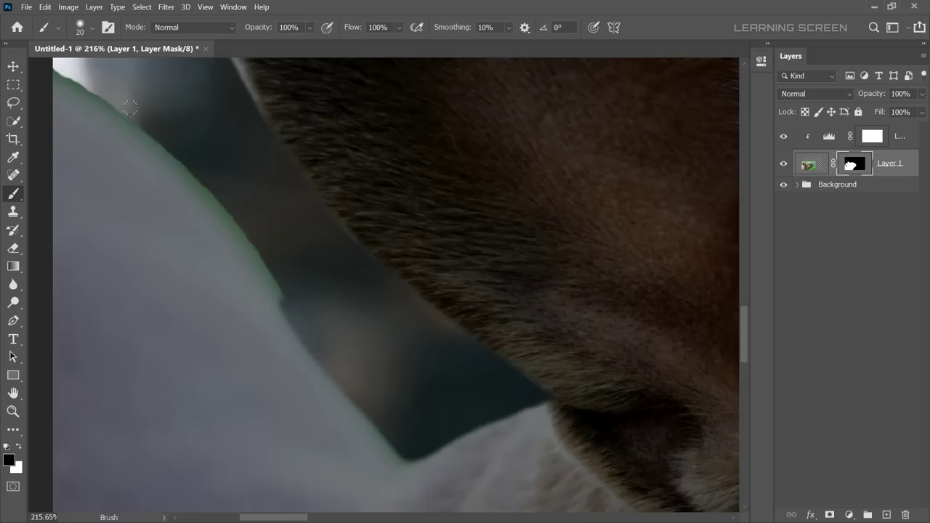
pyautogui.moveTo(128, 112)
pyautogui.mouseDown()
pyautogui.moveTo(245, 243)
pyautogui.moveTo(285, 304)
pyautogui.mouseUp()
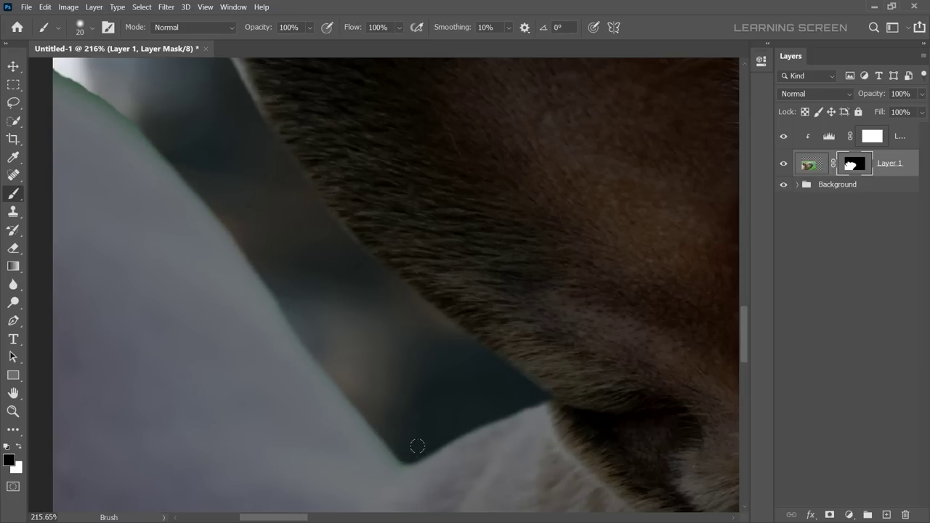
pyautogui.scroll(-4, 391, 409)
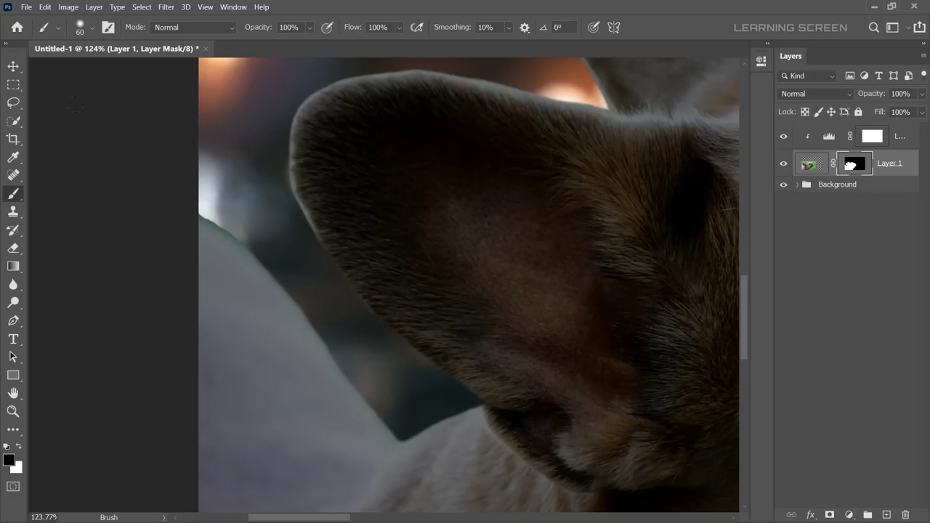
pyautogui.click(13, 102)
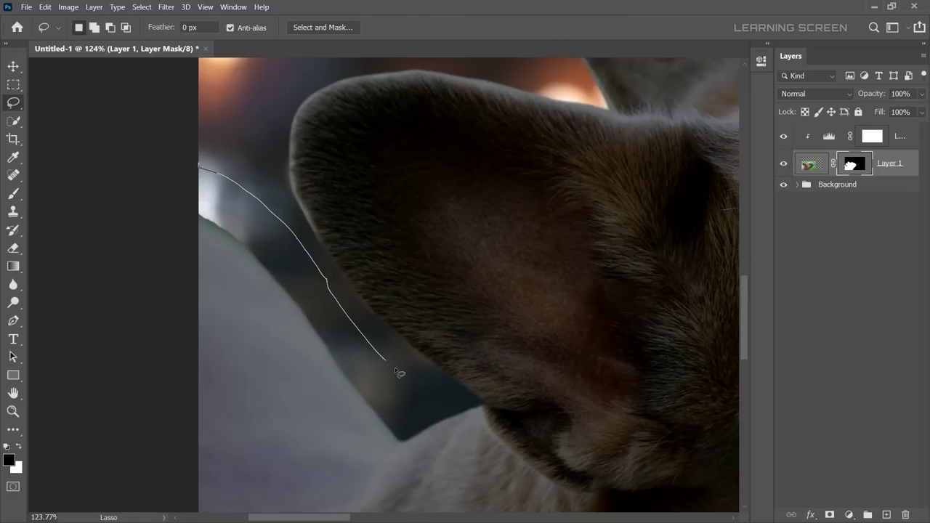
# Lasso the area left of the ear, mask it with the brush, then deselect.
pyautogui.moveTo(398, 372); pyautogui.dragTo(117, 467)
pyautogui.click(13, 193)
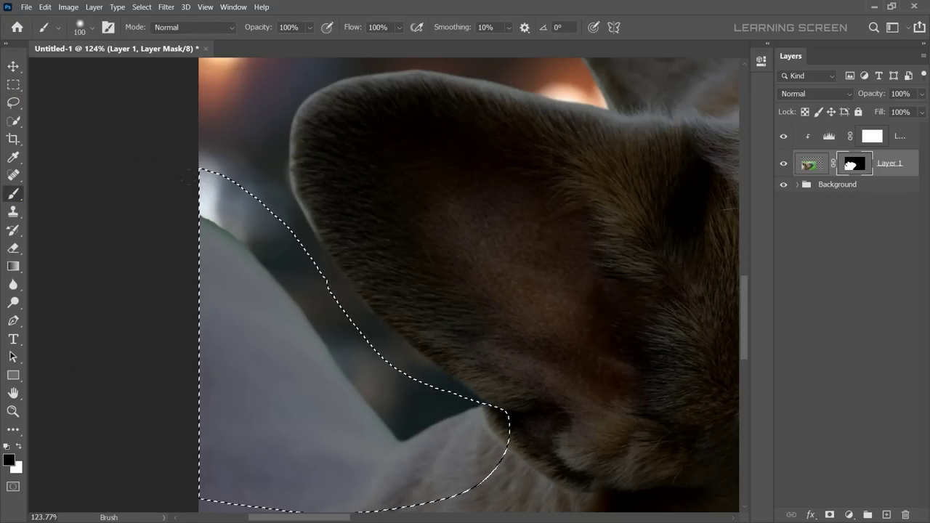
pyautogui.press('[')
pyautogui.press('[')
pyautogui.press('[')
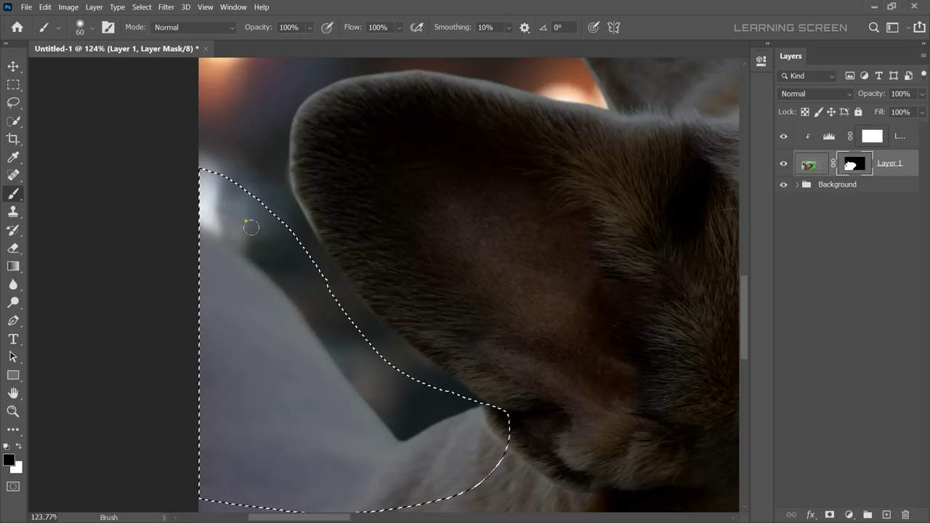
pyautogui.press(']')
pyautogui.press(']')
pyautogui.press(']')
pyautogui.scroll(-5, 351, 314)
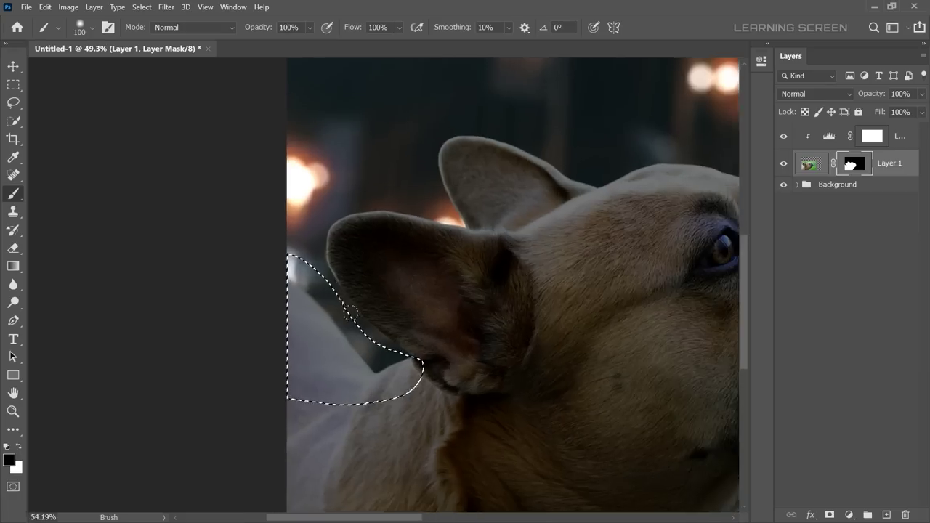
pyautogui.scroll(5, 351, 314)
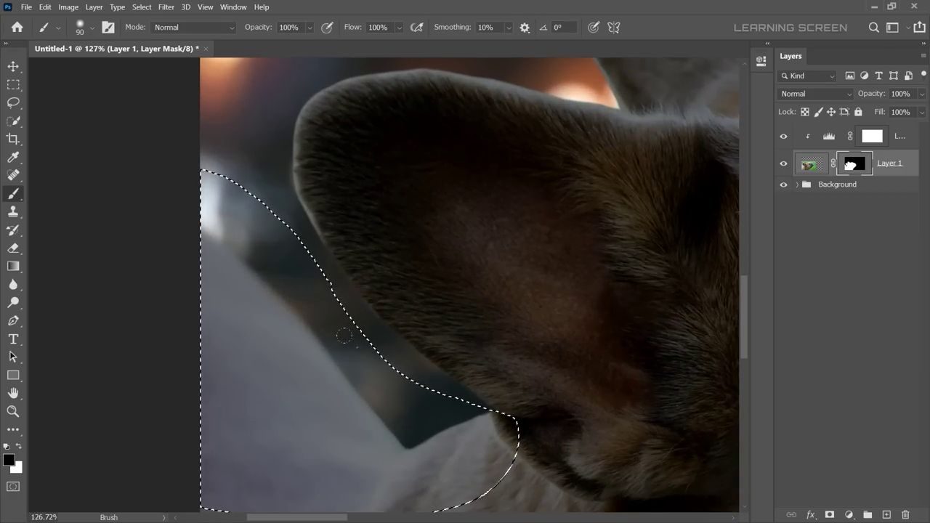
pyautogui.scroll(-3, 409, 409)
pyautogui.scroll(-3, 410, 408)
pyautogui.press('[')
pyautogui.press('[')
pyautogui.hotkey('ctrl', 'd')
pyautogui.scroll(-3, 410, 409)
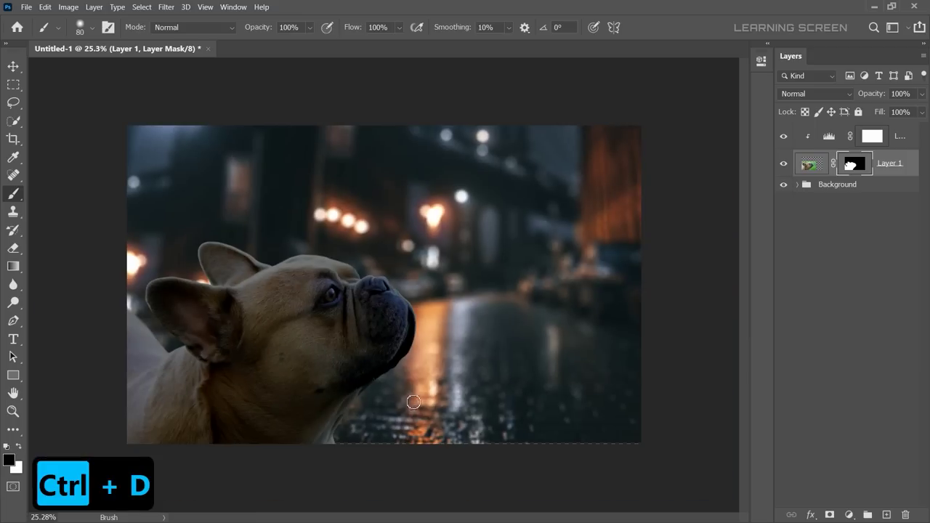
pyautogui.scroll(5, 258, 334)
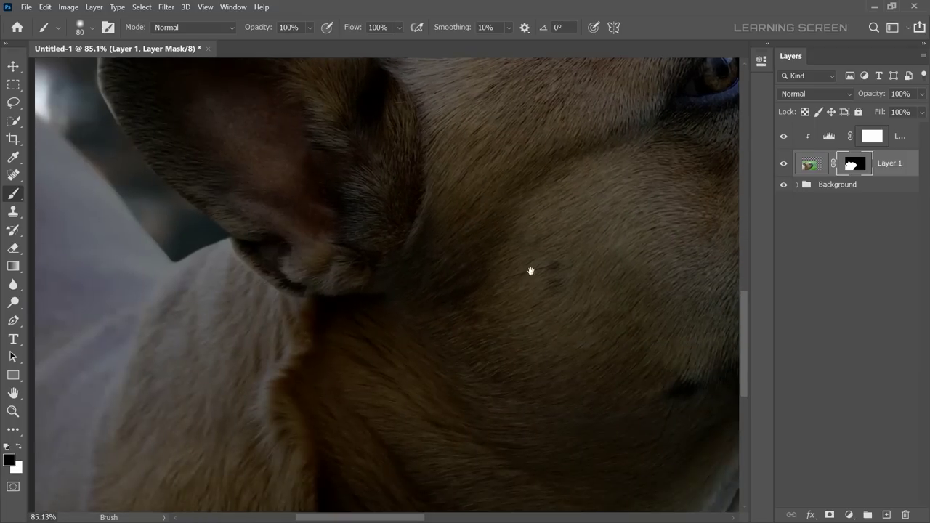
# Hide the light fringe along the neck and head outline, then fit the image on screen.
pyautogui.moveTo(531, 270); pyautogui.dragTo(278, 259)
pyautogui.scroll(2, 279, 260)
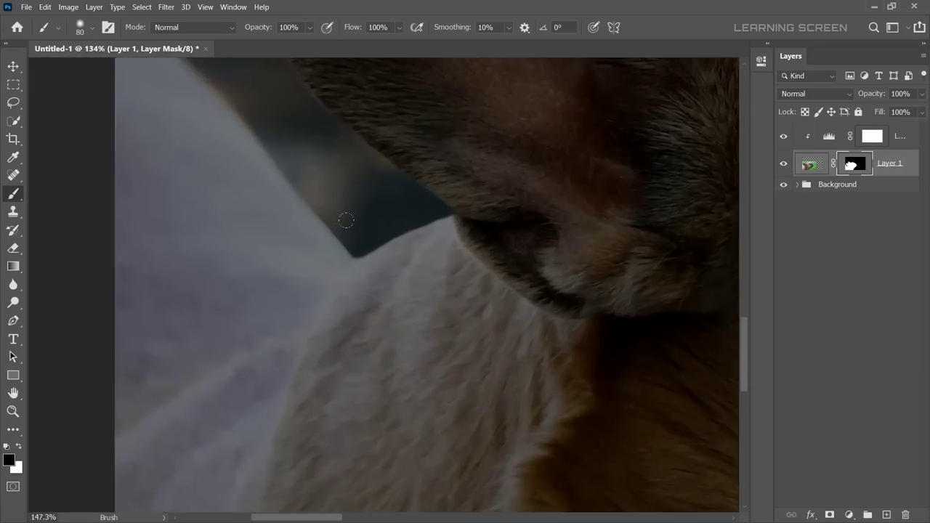
pyautogui.scroll(3, 353, 191)
pyautogui.press('[')
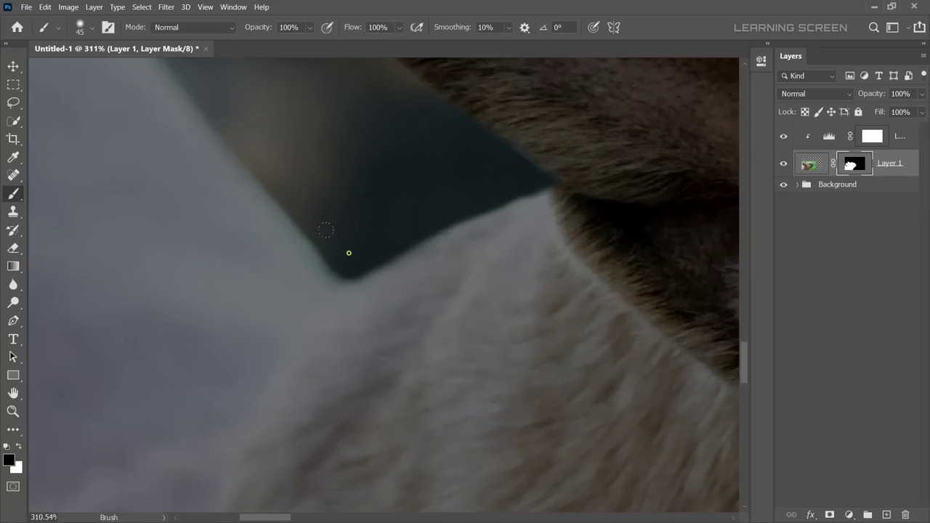
pyautogui.scroll(-5, 405, 225)
pyautogui.scroll(3, 488, 202)
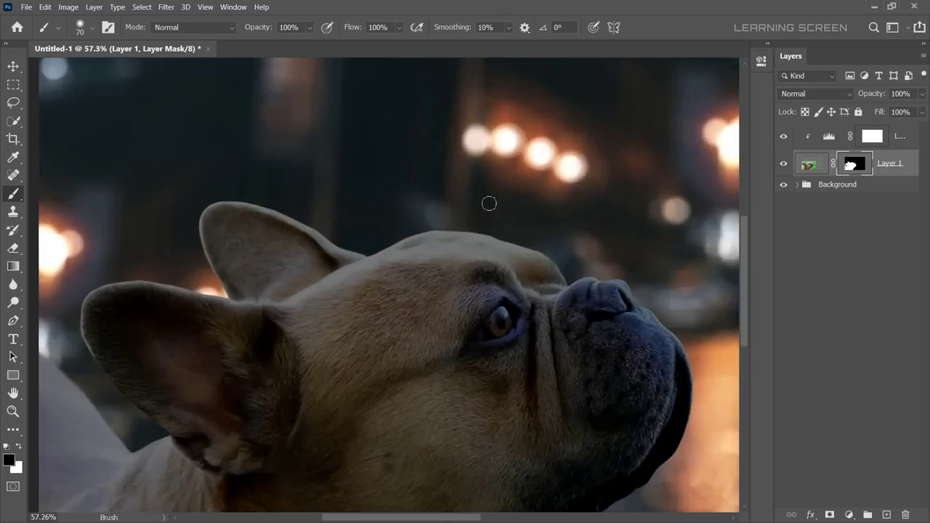
pyautogui.scroll(3, 488, 228)
pyautogui.press('[')
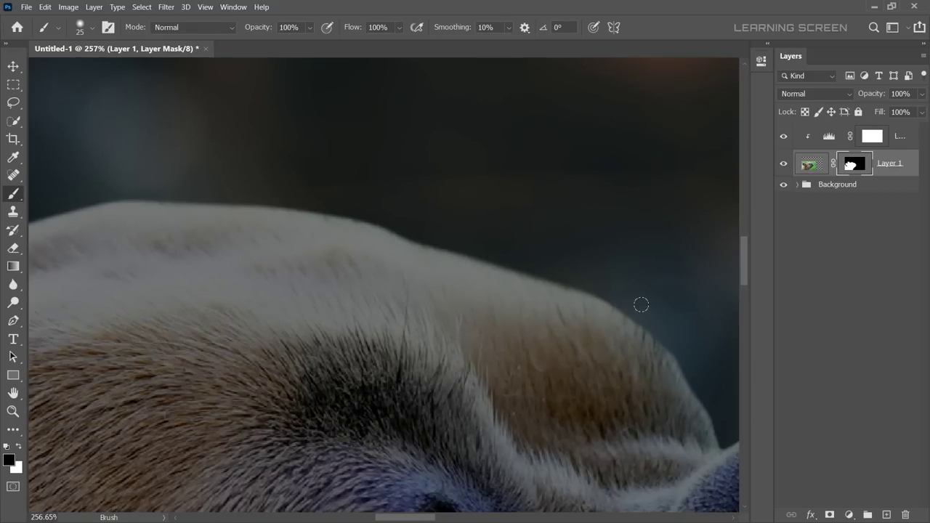
pyautogui.press('[')
pyautogui.moveTo(436, 235)
pyautogui.mouseDown()
pyautogui.moveTo(211, 188)
pyautogui.moveTo(497, 131)
pyautogui.mouseUp()
pyautogui.moveTo(216, 198)
pyautogui.mouseDown()
pyautogui.moveTo(357, 152)
pyautogui.moveTo(658, 137)
pyautogui.moveTo(452, 141)
pyautogui.moveTo(491, 159)
pyautogui.mouseUp()
pyautogui.hotkey('ctrl', '0')
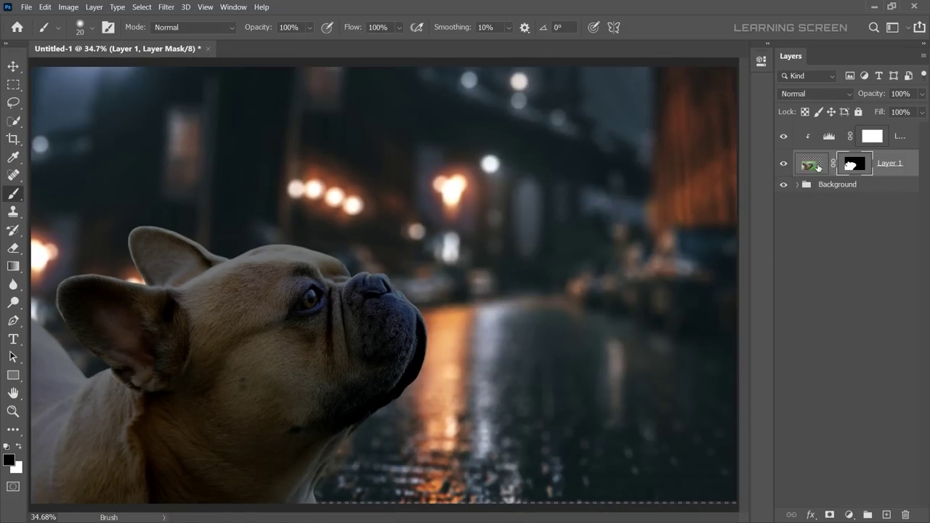
# Add a Brightness/Contrast adjustment to the dog layer, darkening it strongly with contrast 20.
pyautogui.click(818, 168)
pyautogui.click(849, 514)
pyautogui.click(858, 342)
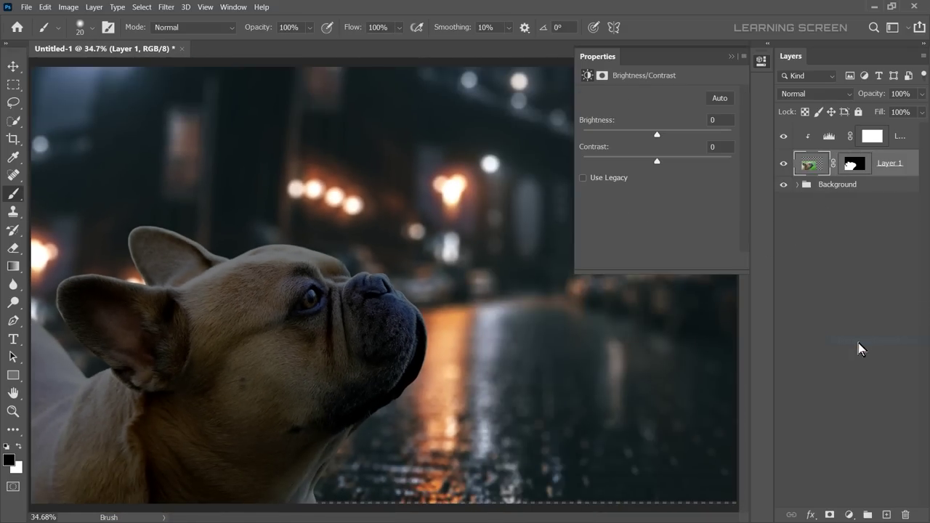
pyautogui.moveTo(657, 135); pyautogui.dragTo(598, 131)
pyautogui.moveTo(657, 161); pyautogui.dragTo(673, 161)
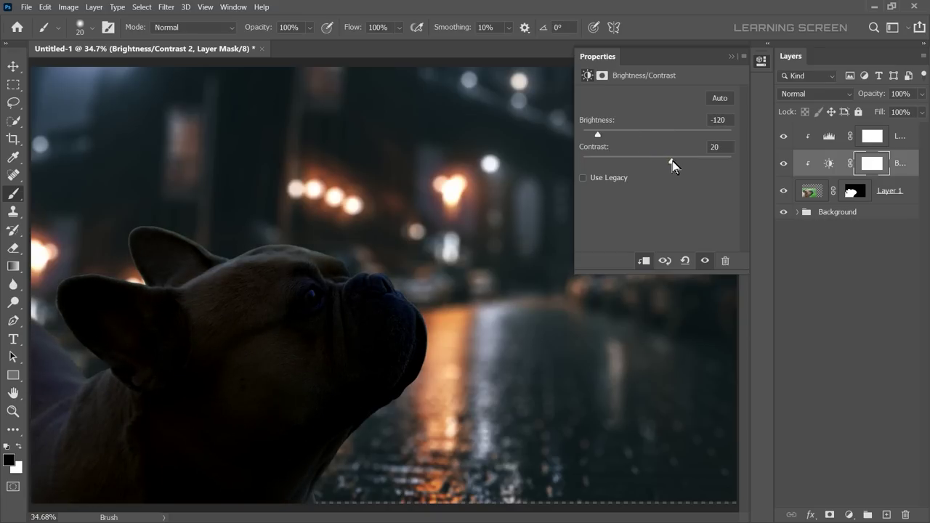
pyautogui.click(732, 56)
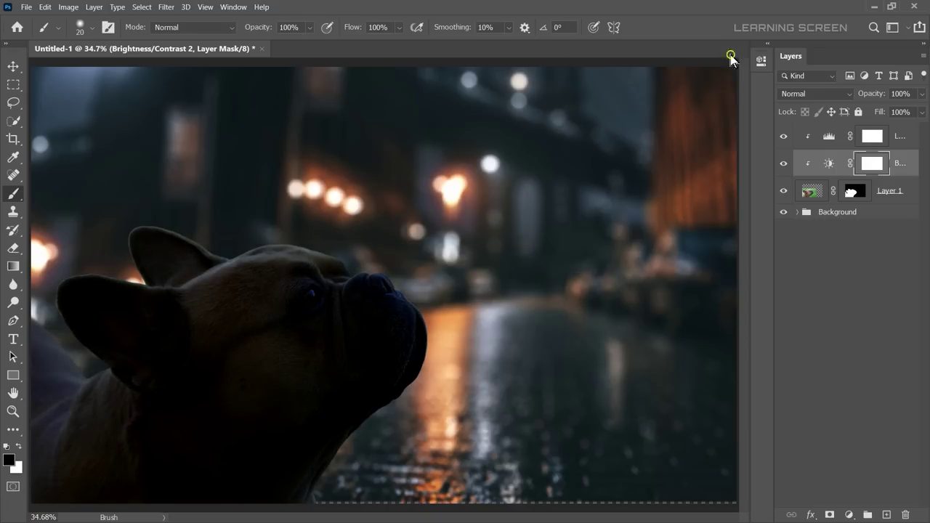
pyautogui.scroll(3, 253, 270)
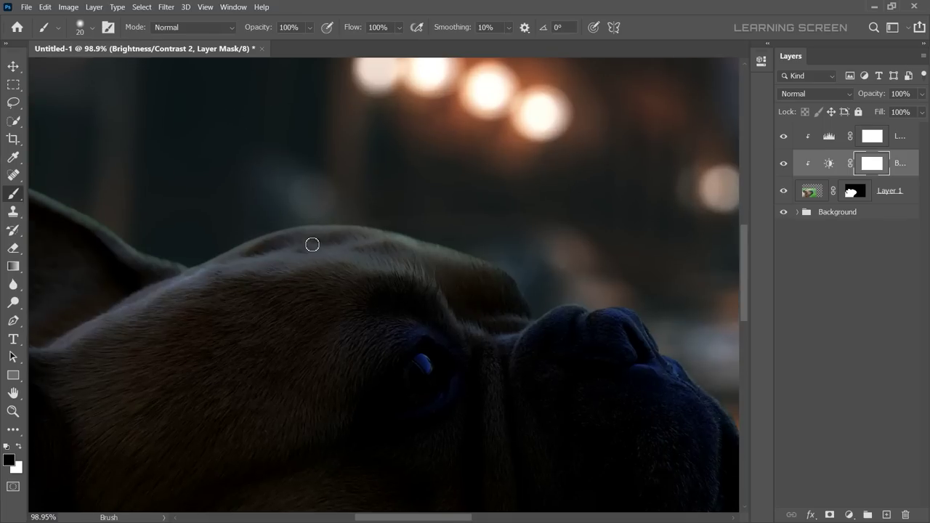
pyautogui.scroll(2, 312, 245)
pyautogui.scroll(2, 310, 243)
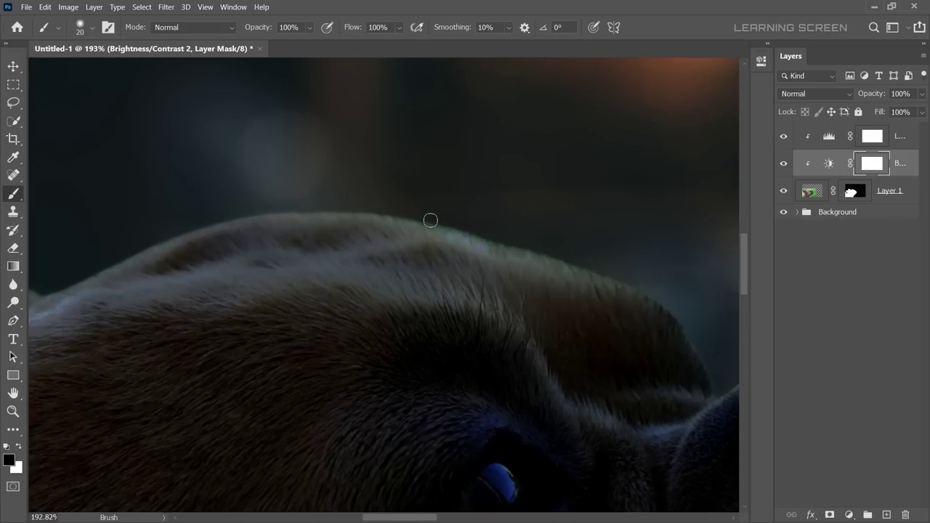
# Set up a white brush at size 70 with 67% flow.
pyautogui.click(10, 463)
pyautogui.click(292, 274)
pyautogui.rightClick(385, 161)
pyautogui.moveTo(454, 187); pyautogui.dragTo(473, 187)
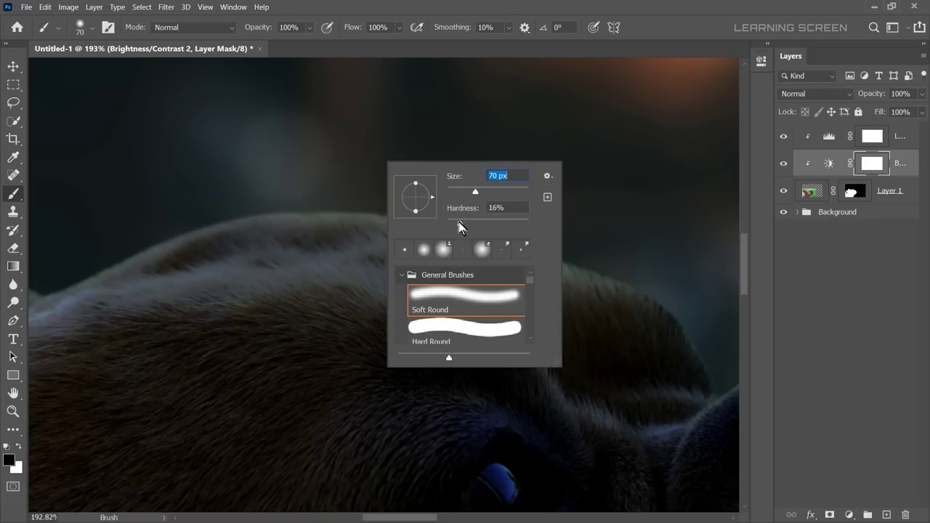
pyautogui.click(401, 28)
pyautogui.moveTo(414, 45); pyautogui.dragTo(393, 46)
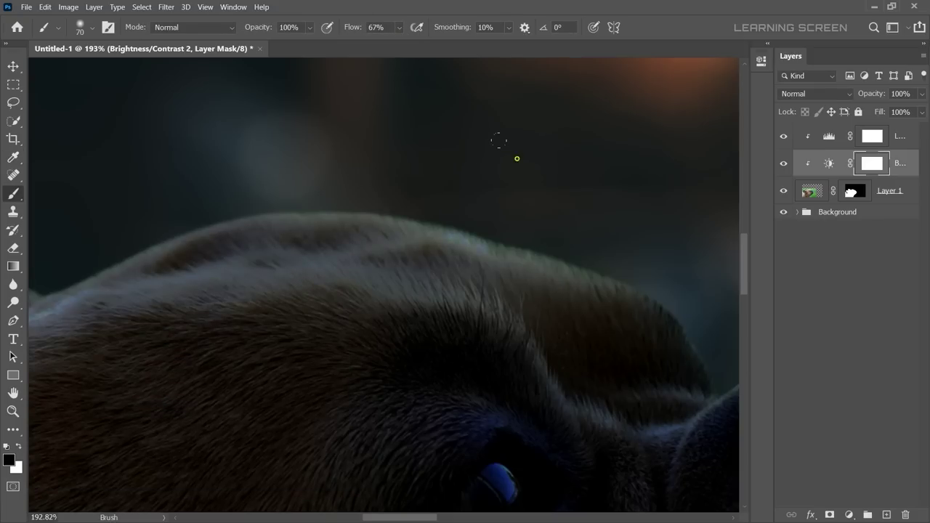
pyautogui.scroll(-1, 499, 141)
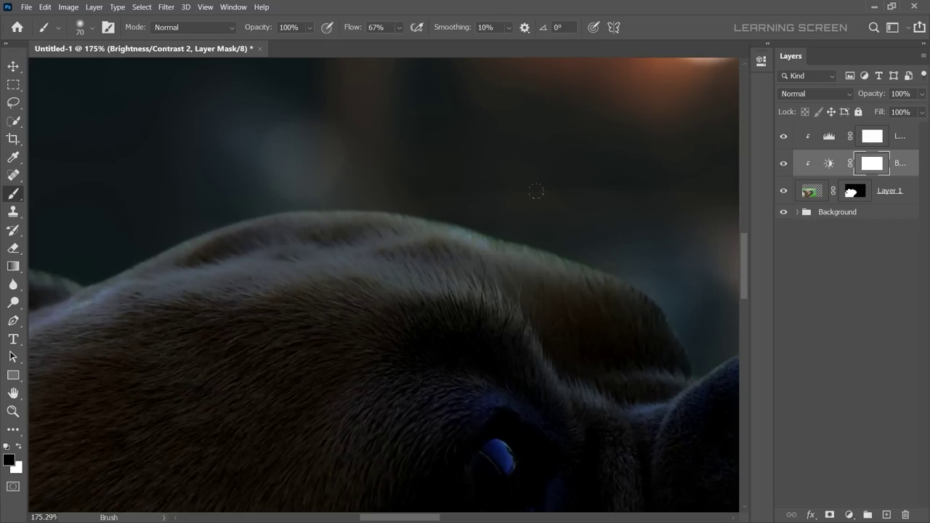
pyautogui.scroll(-5, 487, 194)
pyautogui.scroll(5, 519, 199)
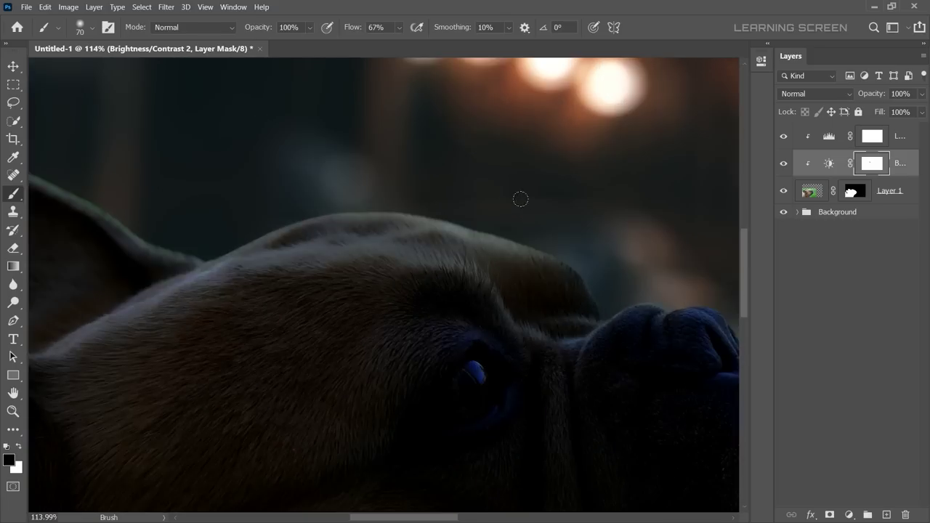
pyautogui.scroll(-3, 532, 210)
pyautogui.scroll(2, 463, 200)
pyautogui.scroll(2, 490, 191)
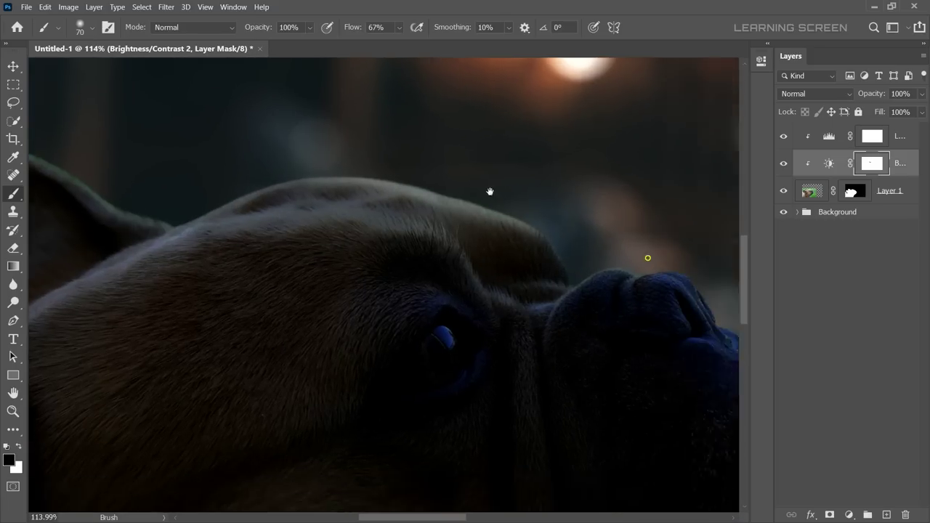
pyautogui.scroll(1, 436, 199)
pyautogui.scroll(-1, 486, 210)
# Paint the mask around the dog's nose and head top, shrinking the brush for the ears.
pyautogui.press(']')
pyautogui.press(']')
pyautogui.press(']')
pyautogui.moveTo(465, 206); pyautogui.dragTo(553, 283)
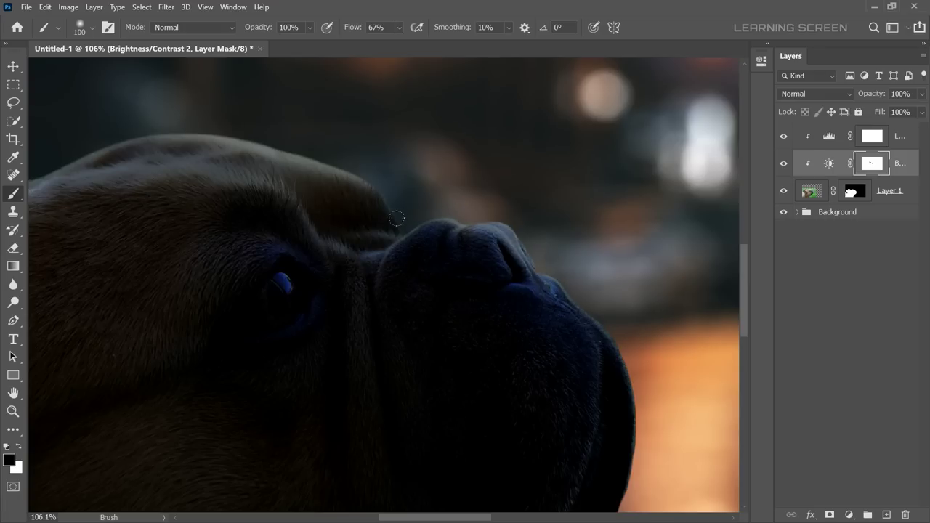
pyautogui.scroll(-3, 636, 336)
pyautogui.scroll(3, 477, 263)
pyautogui.scroll(-3, 279, 153)
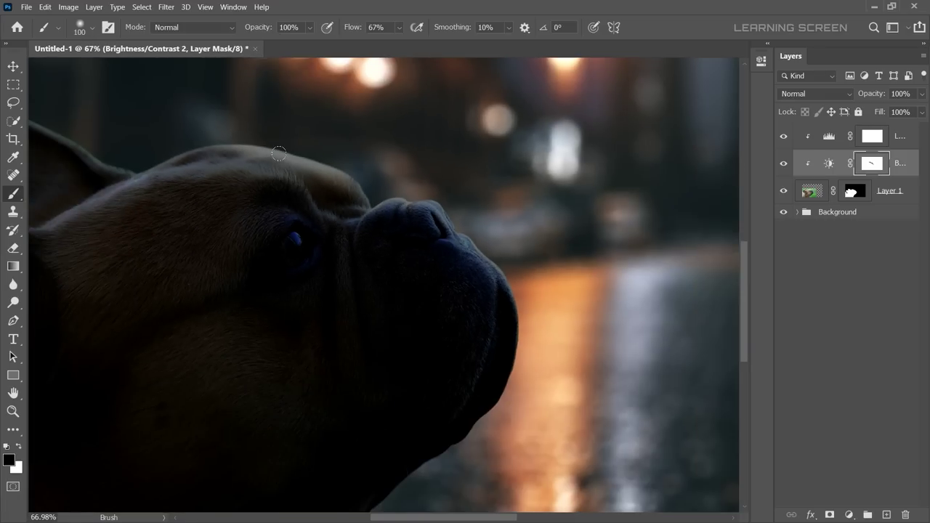
pyautogui.press('[')
pyautogui.moveTo(338, 146); pyautogui.dragTo(415, 202)
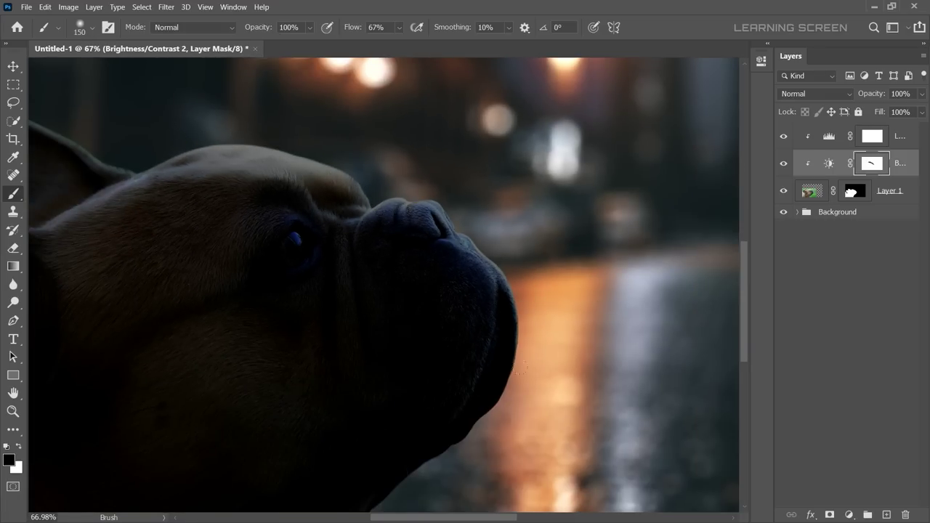
pyautogui.scroll(-4, 520, 368)
pyautogui.scroll(2, 317, 243)
pyautogui.scroll(2, 311, 225)
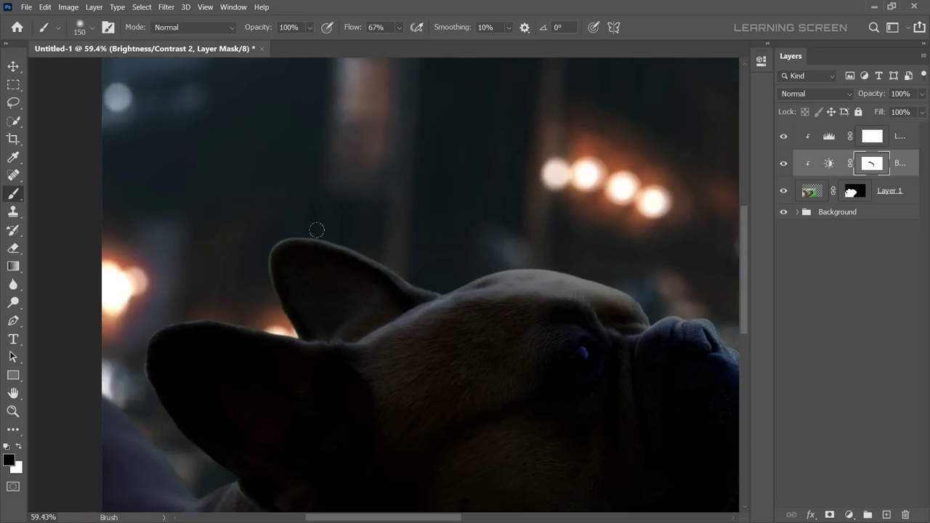
pyautogui.press('[')
pyautogui.press('[')
pyautogui.scroll(2, 380, 227)
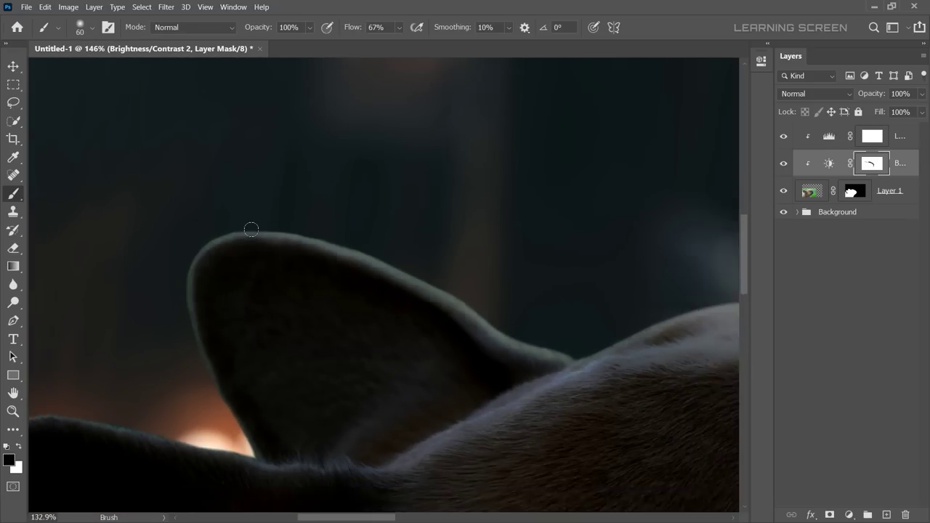
pyautogui.scroll(-2, 250, 170)
pyautogui.scroll(2, 135, 305)
pyautogui.press('[')
pyautogui.press('[')
pyautogui.scroll(-2, 146, 240)
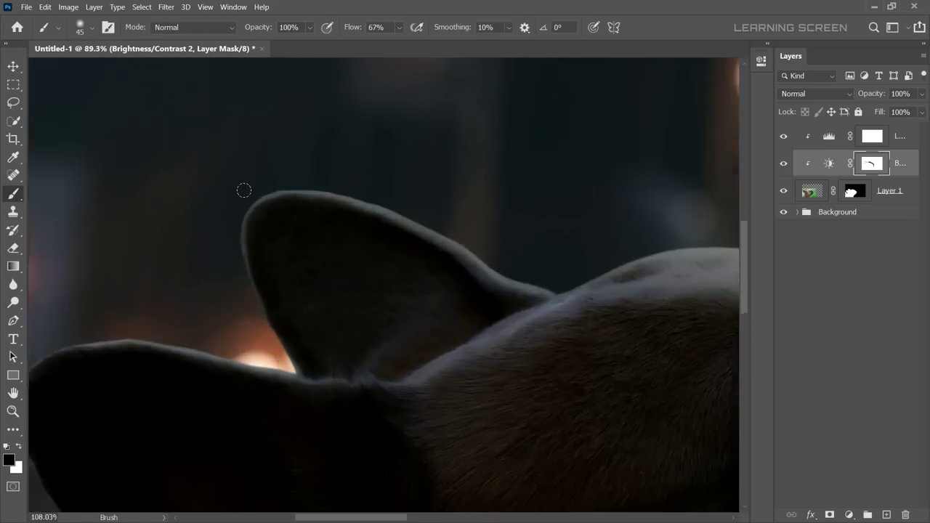
pyautogui.scroll(1, 245, 189)
pyautogui.scroll(-1, 508, 233)
pyautogui.scroll(2, 667, 307)
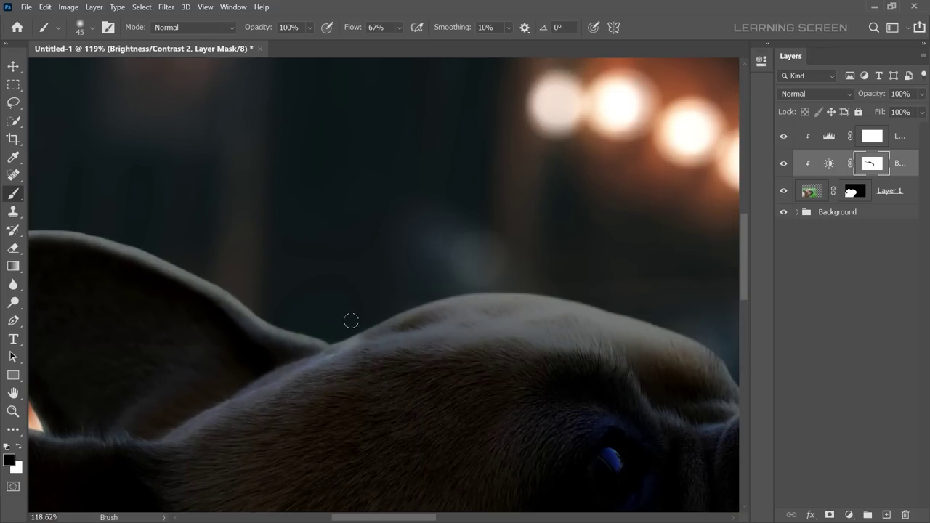
pyautogui.hscroll(3, 348, 320)
pyautogui.scroll(-3, 489, 300)
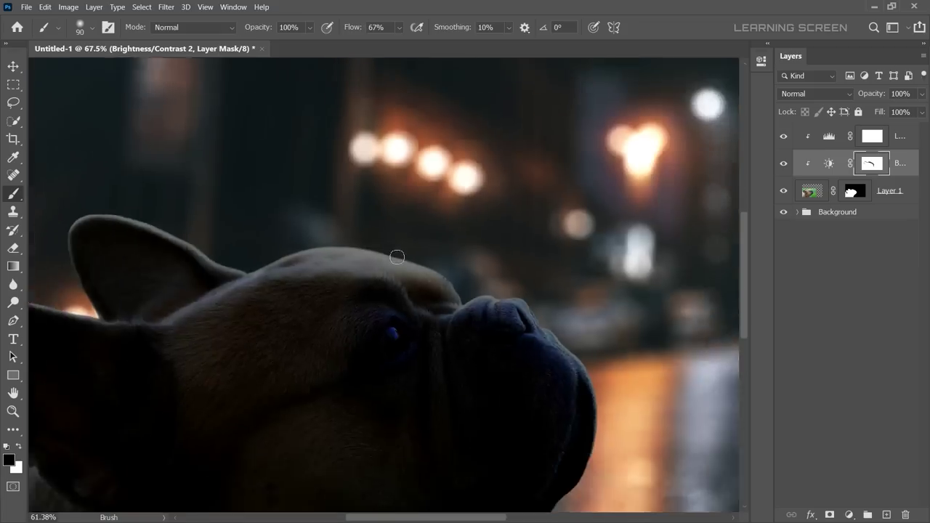
pyautogui.scroll(5, 438, 252)
pyautogui.scroll(-5, 494, 360)
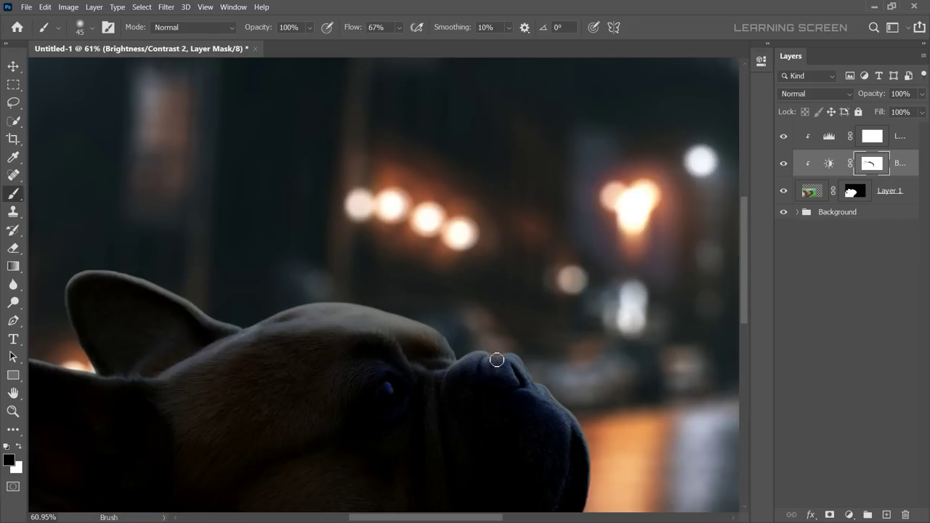
pyautogui.scroll(-1, 498, 357)
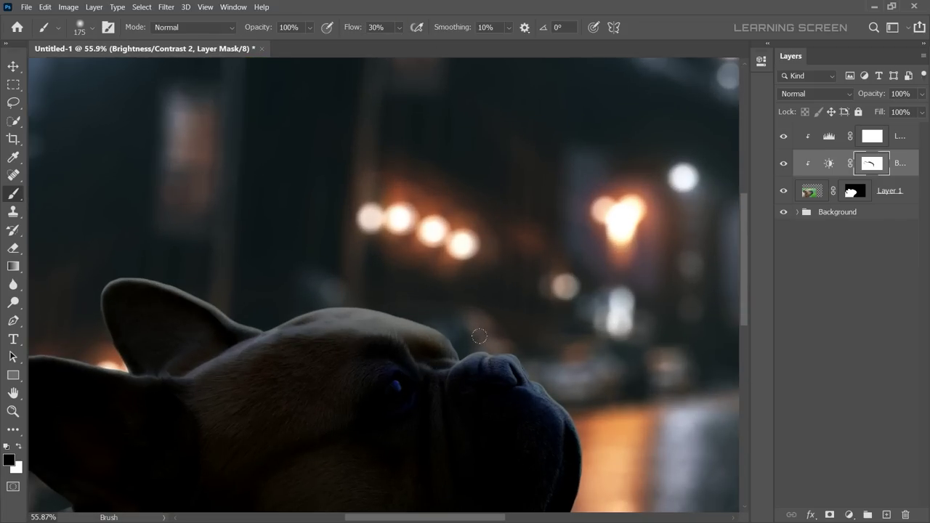
# Resize the brush, paint a soft stroke along the cheek fold, and lower flow to 8%.
pyautogui.rightClick(451, 382)
pyautogui.press('Return')
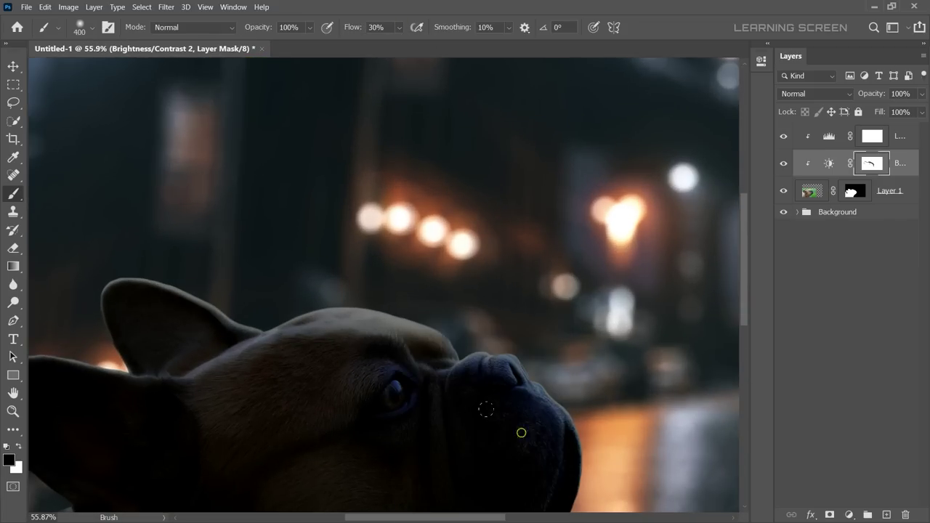
pyautogui.scroll(2, 486, 411)
pyautogui.press('[')
pyautogui.press('[')
pyautogui.press('[')
pyautogui.scroll(-3, 368, 334)
pyautogui.scroll(4, 367, 335)
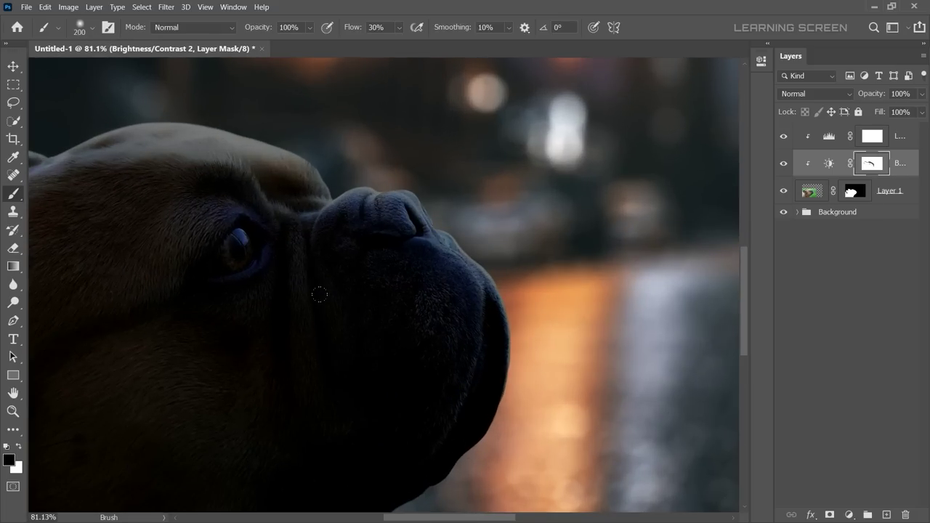
pyautogui.moveTo(399, 28); pyautogui.dragTo(392, 44)
pyautogui.press('[')
pyautogui.press('[')
pyautogui.moveTo(295, 235); pyautogui.dragTo(303, 357)
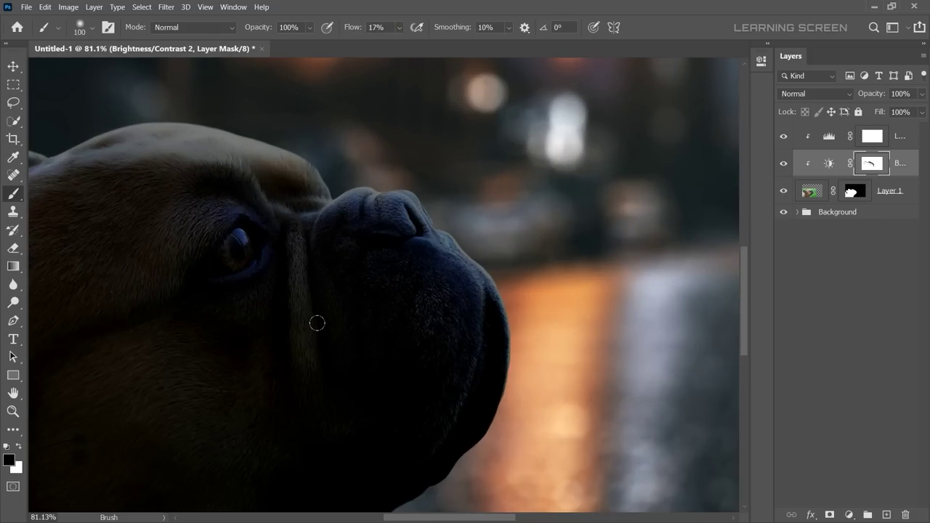
pyautogui.hotkey('ctrl', 'z')
pyautogui.moveTo(399, 28); pyautogui.dragTo(395, 43)
pyautogui.scroll(-2, 345, 339)
pyautogui.scroll(-1, 305, 276)
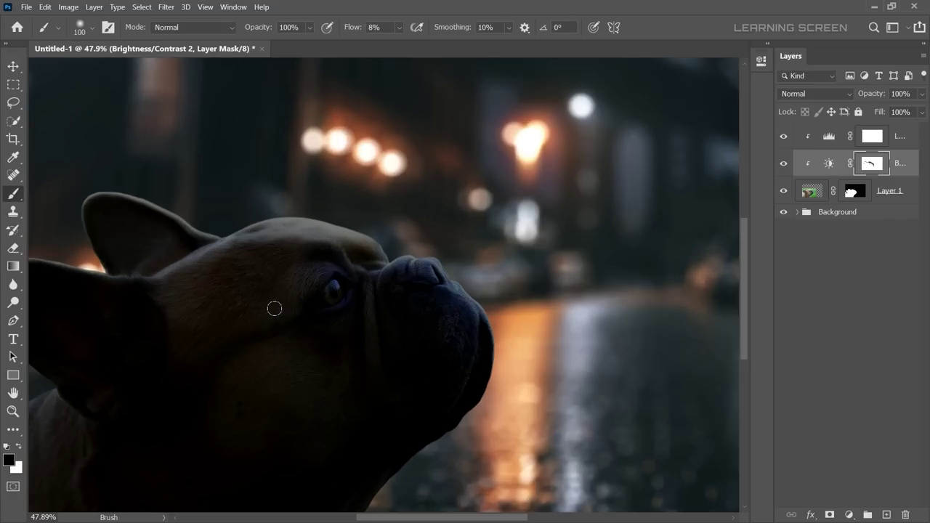
pyautogui.scroll(-3, 346, 301)
# Inspect the Levels 1 mask, toggling the adjustment to compare the image.
pyautogui.scroll(1, 347, 301)
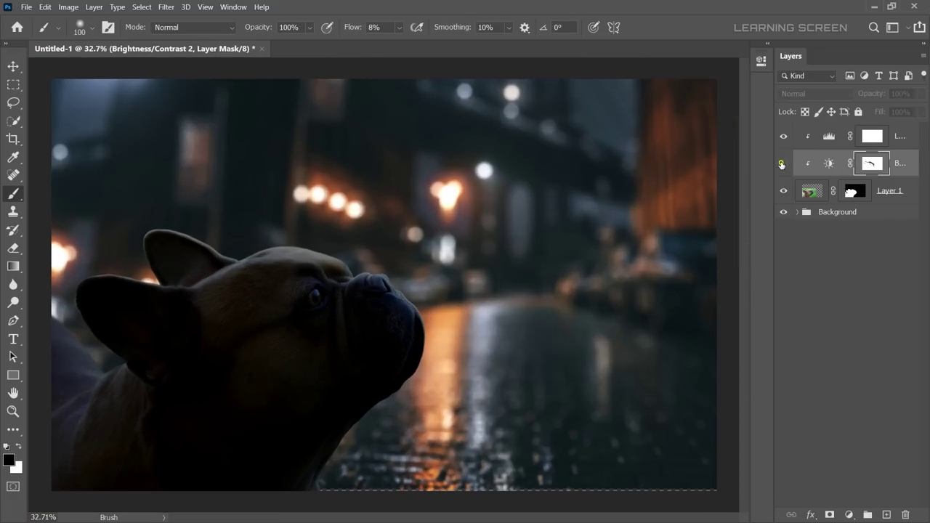
pyautogui.click(872, 136)
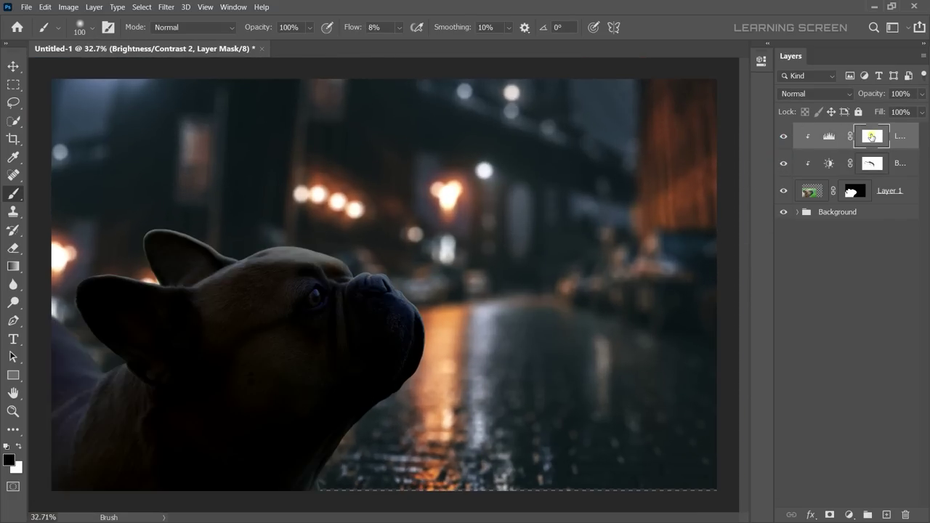
pyautogui.scroll(1, 388, 311)
pyautogui.scroll(1, 192, 311)
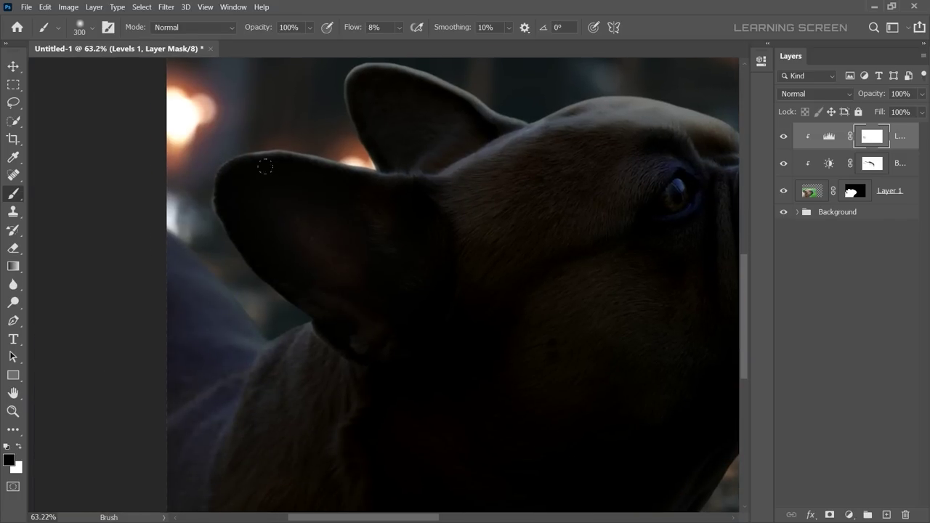
pyautogui.scroll(-2, 375, 312)
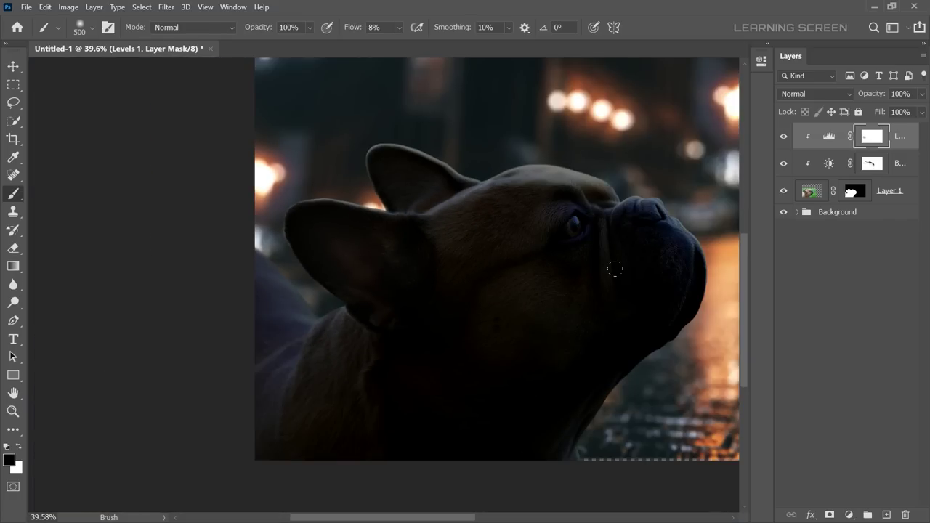
pyautogui.scroll(-1, 401, 269)
pyautogui.scroll(-1, 401, 270)
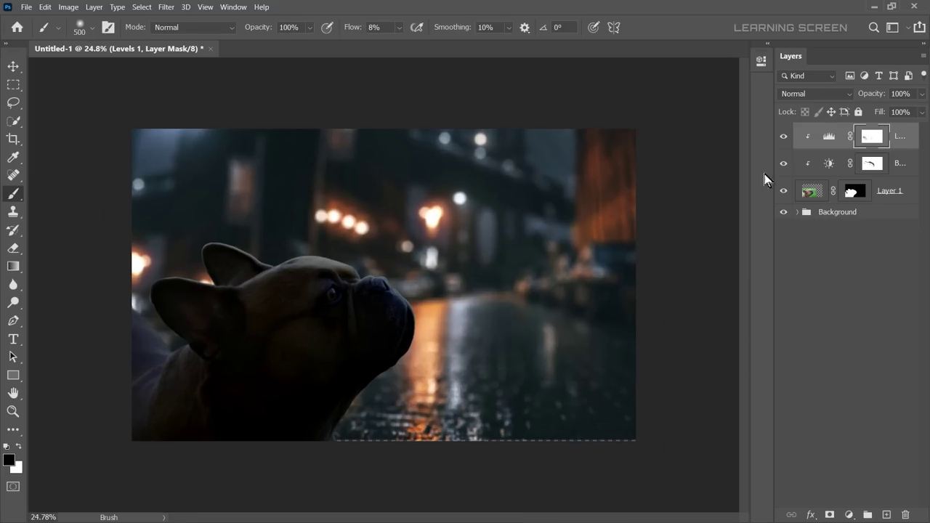
pyautogui.click(783, 136)
pyautogui.click(783, 136)
# Add a Levels adjustment above the dog with lowered output white, and invert its mask.
pyautogui.click(812, 191)
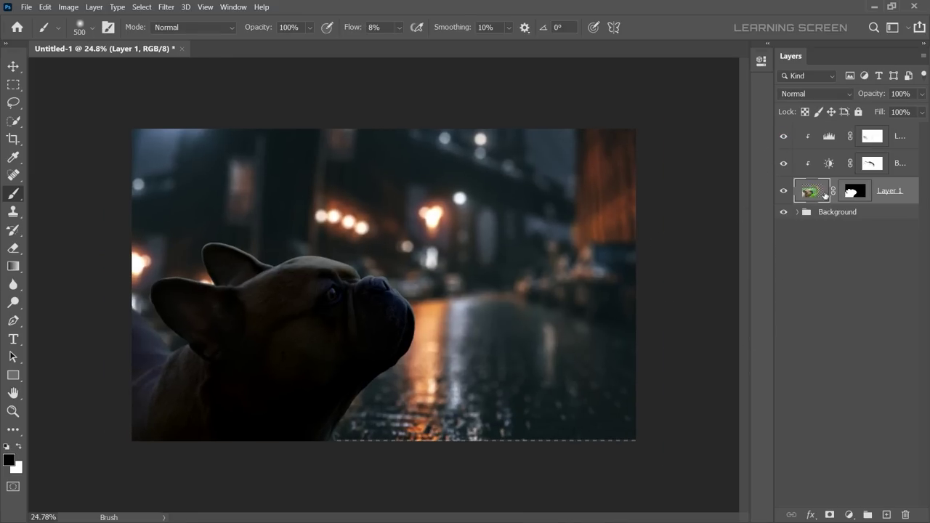
pyautogui.click(849, 515)
pyautogui.click(852, 352)
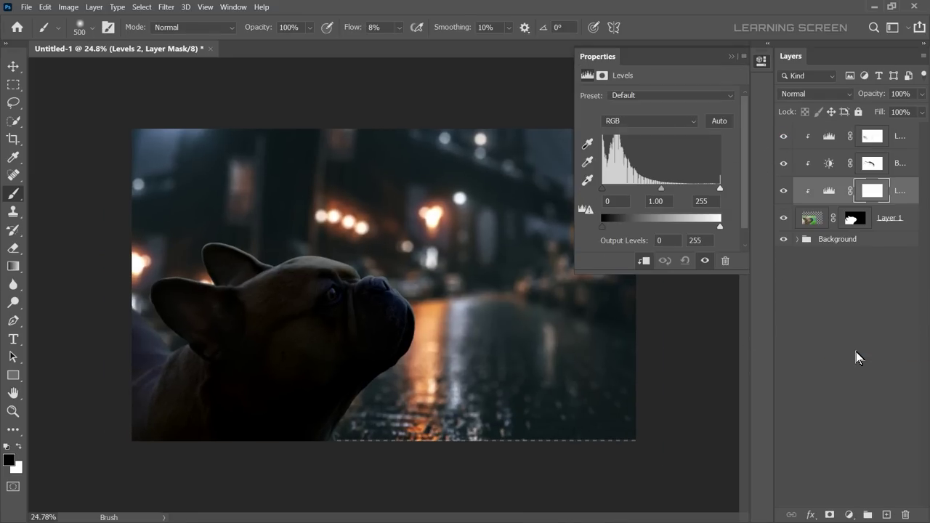
pyautogui.moveTo(712, 227); pyautogui.dragTo(691, 226)
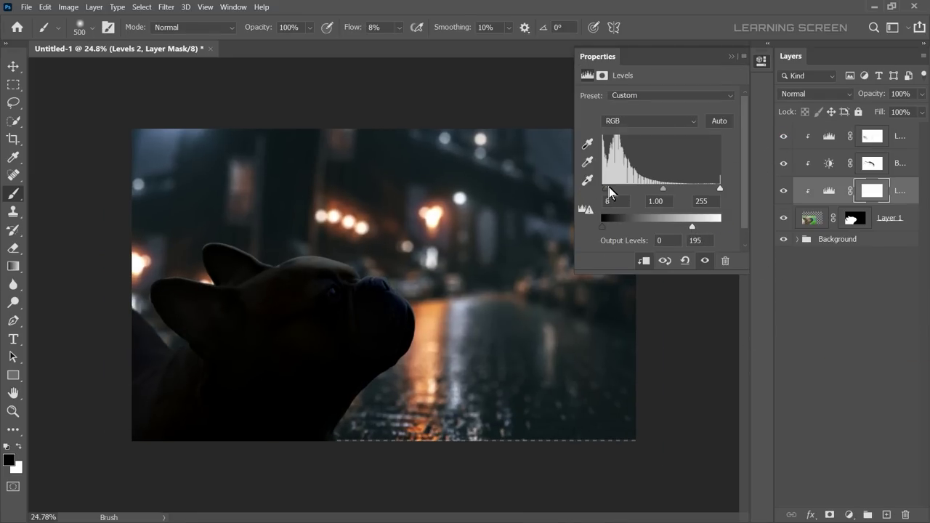
pyautogui.click(732, 57)
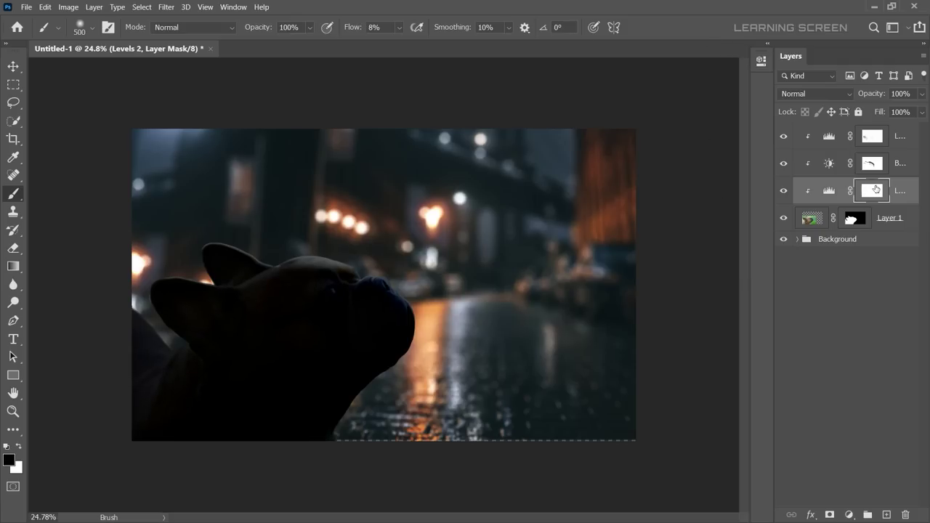
pyautogui.hotkey('ctrl', 'i')
# Paint the darkening back onto the dog's left side and back with a larger brush.
pyautogui.scroll(3, 658, 284)
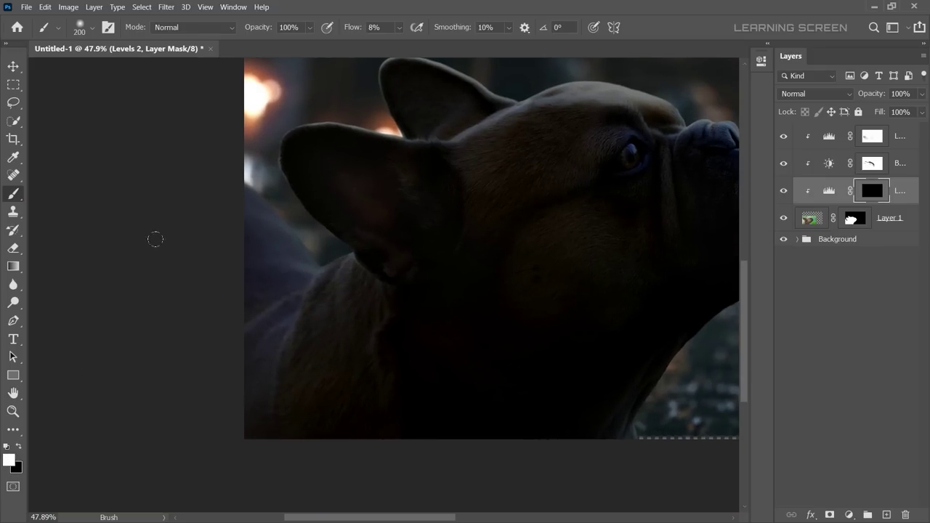
pyautogui.moveTo(397, 29); pyautogui.dragTo(459, 44)
pyautogui.press(']')
pyautogui.press(']')
pyautogui.press(']')
pyautogui.moveTo(218, 196); pyautogui.dragTo(163, 359)
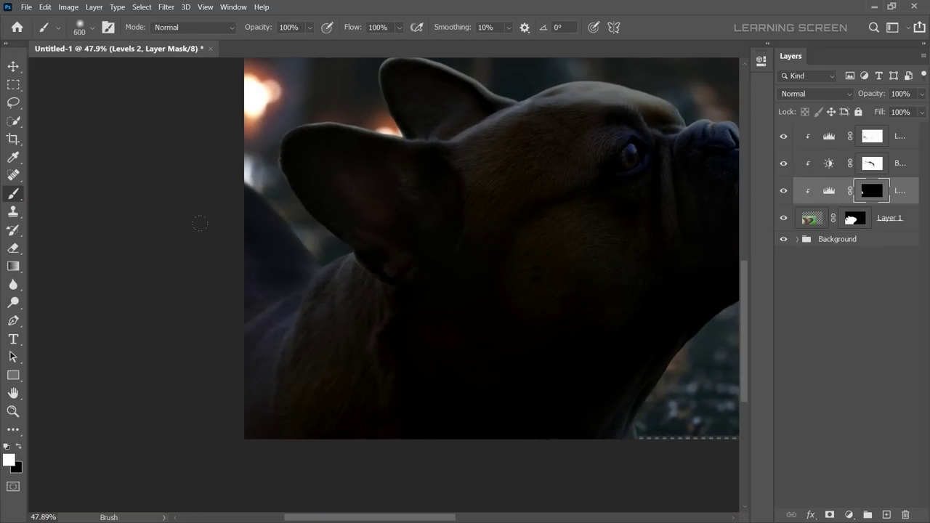
pyautogui.press('[')
pyautogui.press('[')
pyautogui.press('[')
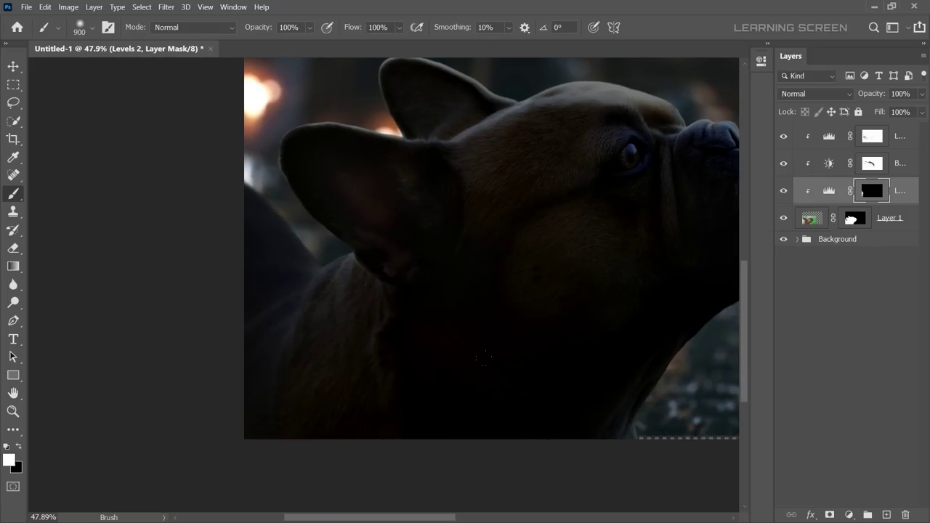
pyautogui.scroll(5, 677, 451)
pyautogui.press(']')
pyautogui.press(']')
pyautogui.press(']')
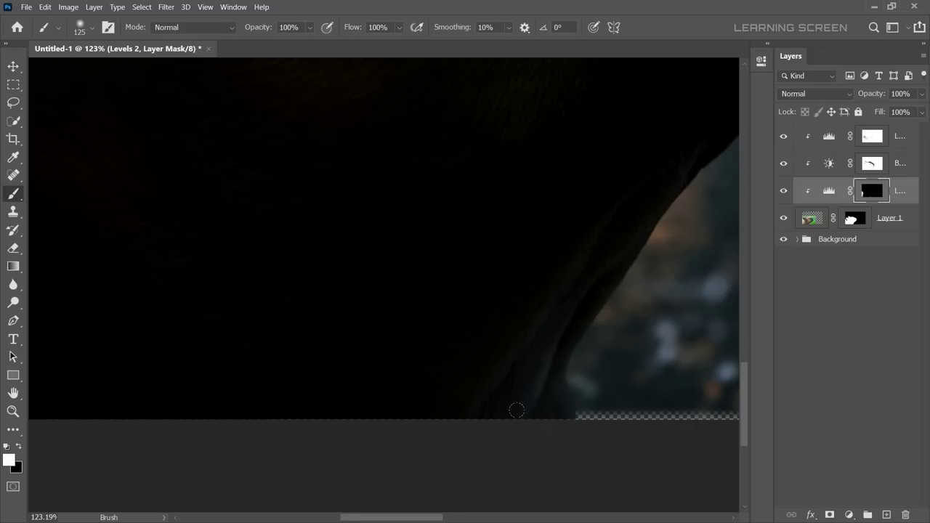
pyautogui.scroll(-4, 517, 409)
pyautogui.scroll(1, 255, 303)
# Raise the brush flow to 100% and fine-tune the brush size.
pyautogui.click(399, 28)
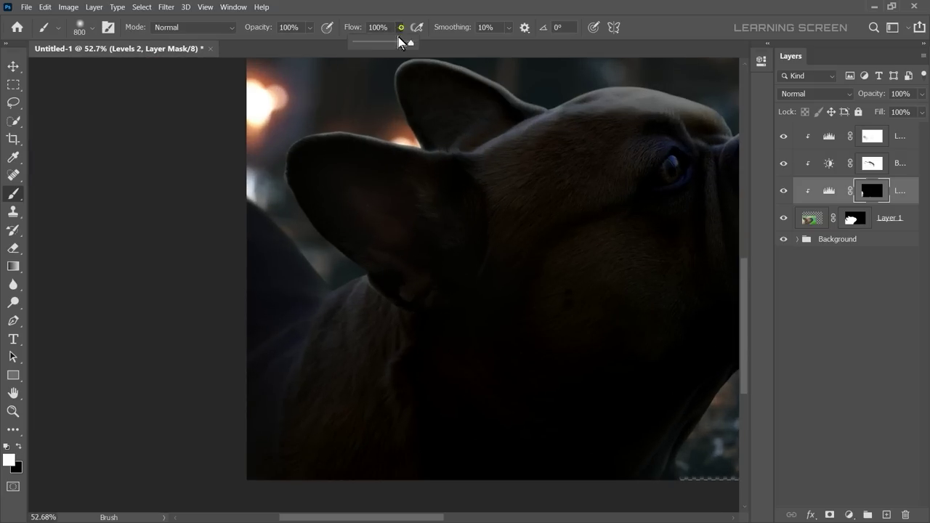
pyautogui.scroll(-1, 297, 422)
pyautogui.scroll(3, 434, 395)
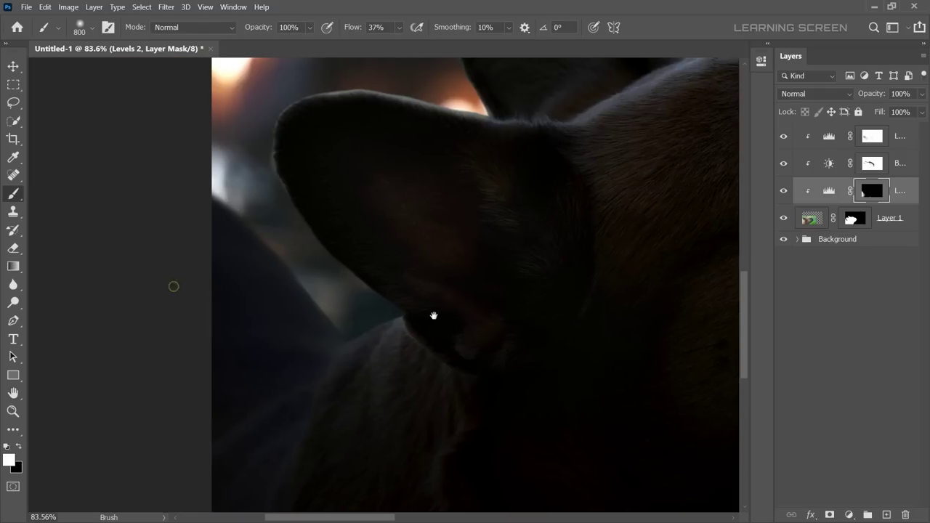
pyautogui.scroll(2, 434, 394)
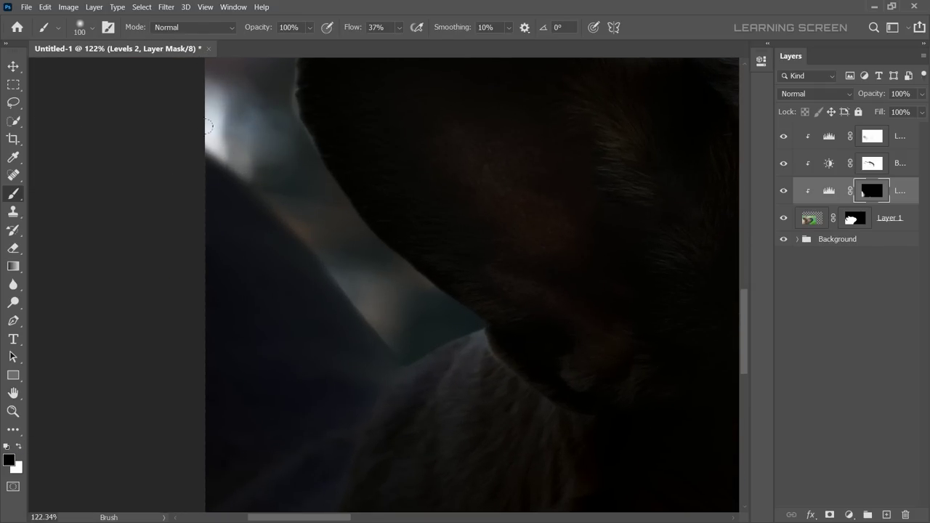
pyautogui.moveTo(399, 27); pyautogui.dragTo(429, 48)
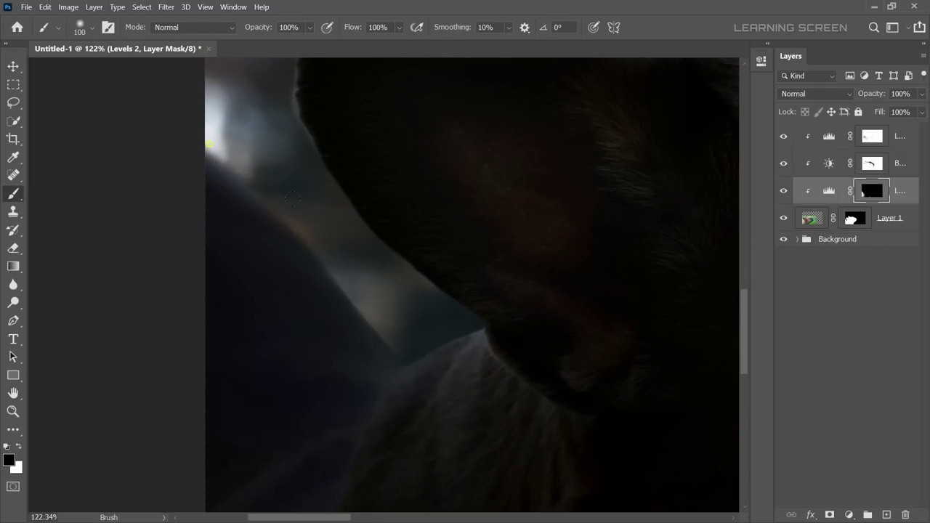
pyautogui.press(']')
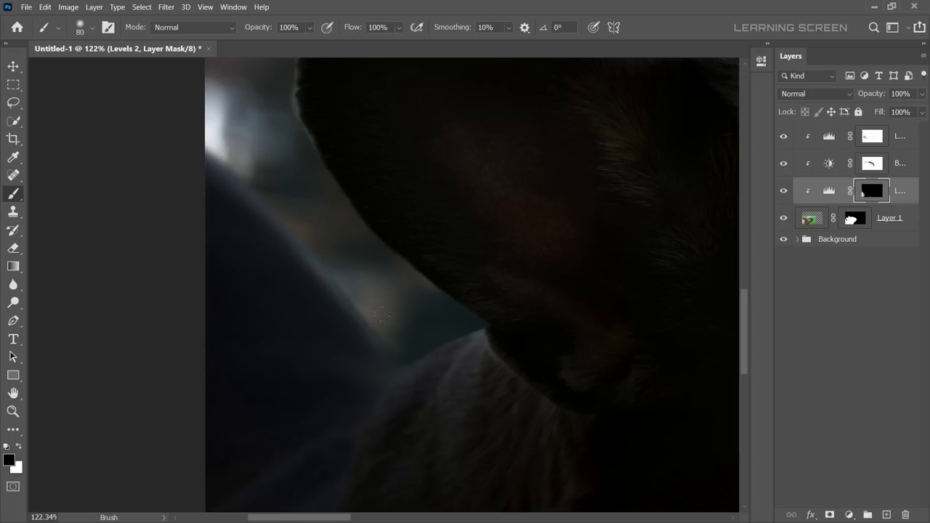
pyautogui.scroll(-2, 218, 162)
pyautogui.scroll(1, 160, 98)
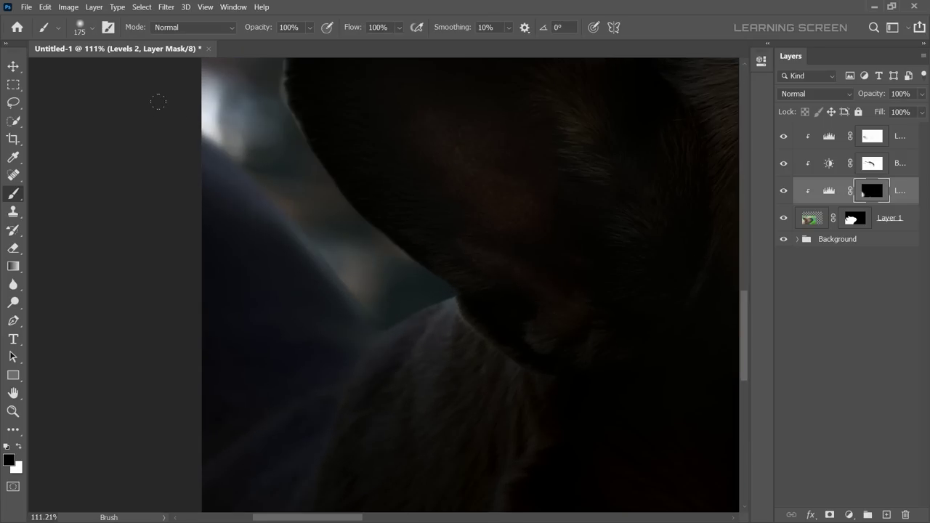
pyautogui.scroll(-4, 270, 287)
pyautogui.press(']')
pyautogui.press(']')
pyautogui.press(']')
pyautogui.scroll(4, 270, 287)
pyautogui.scroll(3, 305, 189)
pyautogui.scroll(1, 325, 153)
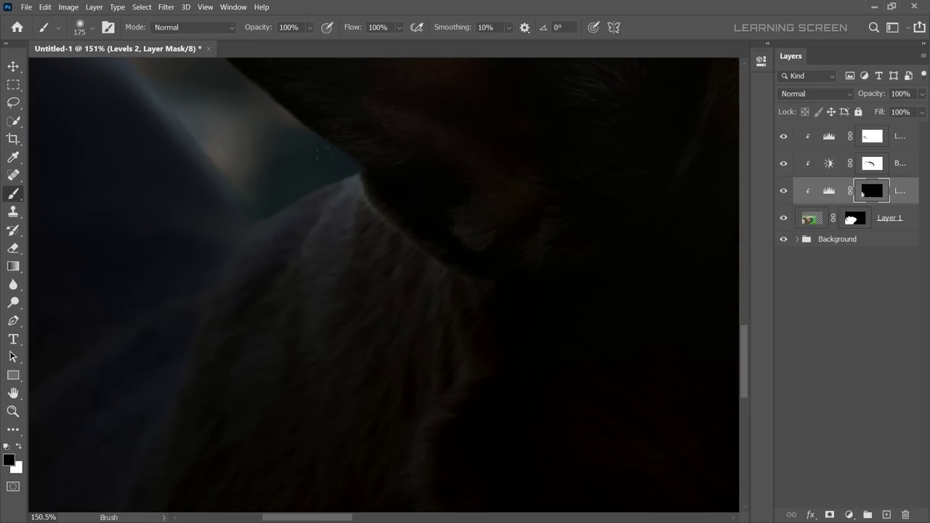
pyautogui.press('[')
# Hide the light wedge beside the neck, set flow to 12% and swap colours.
pyautogui.click(350, 173)
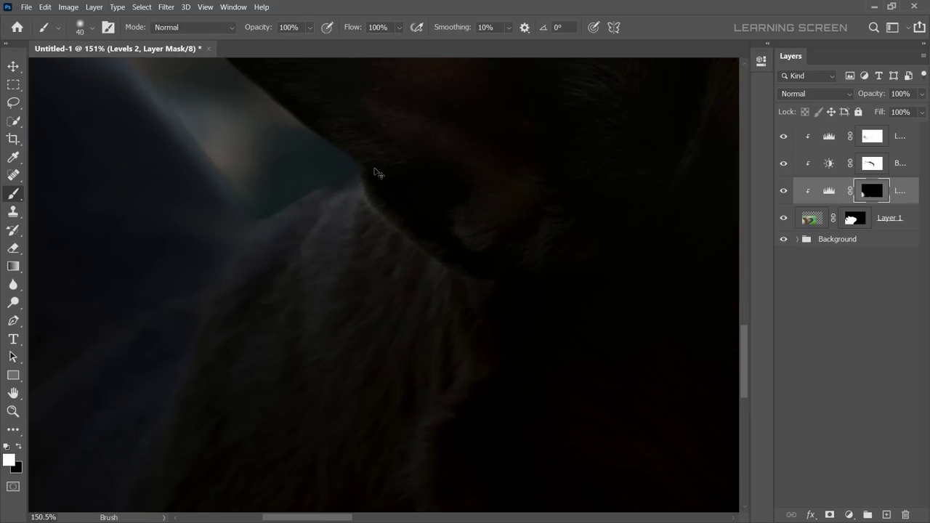
pyautogui.click(399, 28)
pyautogui.click(352, 173)
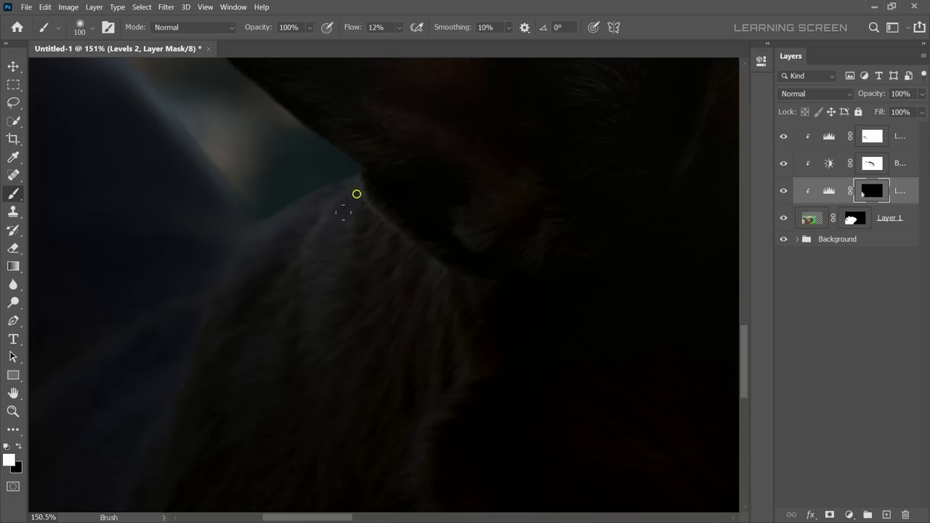
pyautogui.hotkey('ctrl', '0')
pyautogui.click(18, 447)
pyautogui.scroll(3, 395, 413)
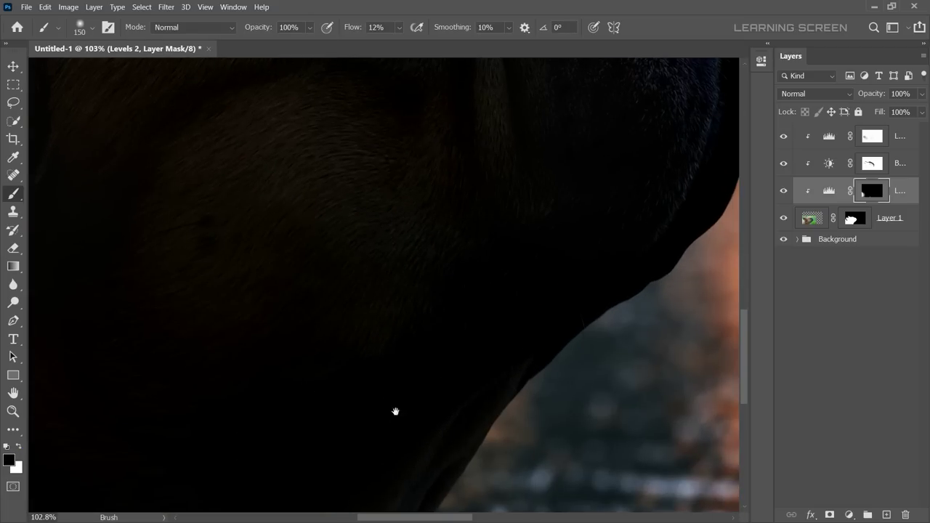
pyautogui.scroll(2, 395, 412)
pyautogui.scroll(3, 329, 250)
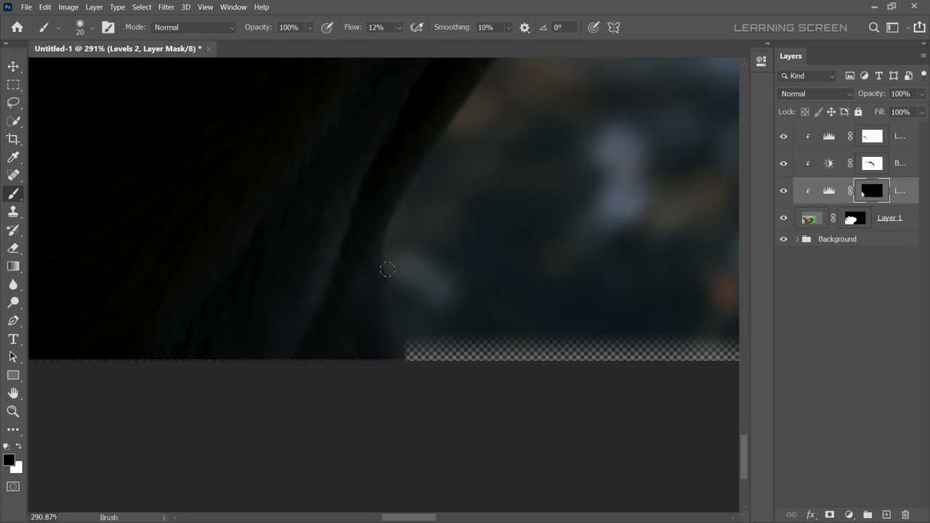
pyautogui.scroll(-5, 387, 269)
pyautogui.scroll(-1, 438, 293)
pyautogui.scroll(3, 548, 303)
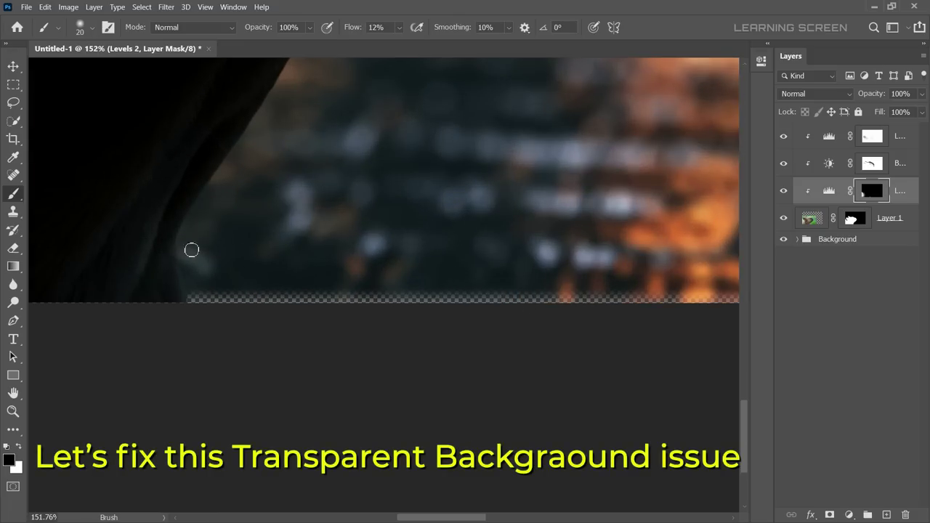
# Scale the street layer in the Background group to 102.19% to fill the bottom gap.
pyautogui.click(13, 66)
pyautogui.click(798, 239)
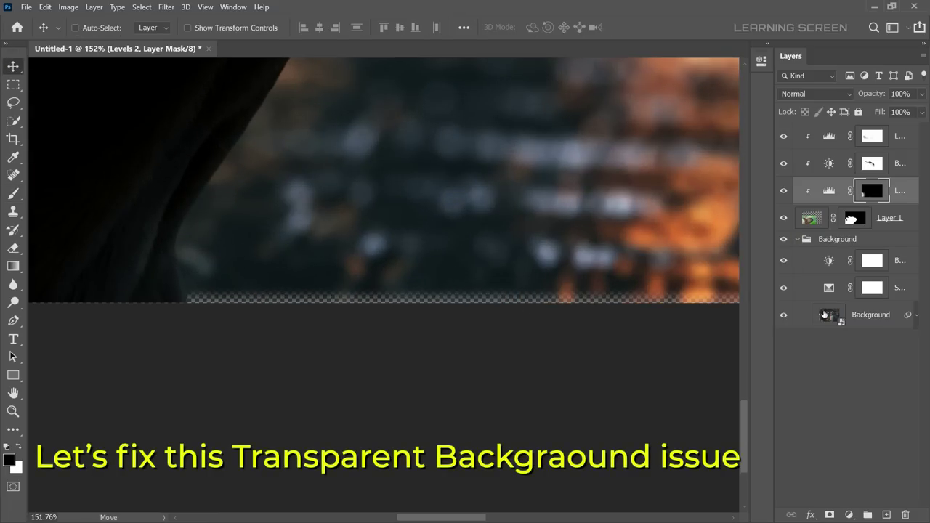
pyautogui.click(824, 314)
pyautogui.scroll(-5, 550, 253)
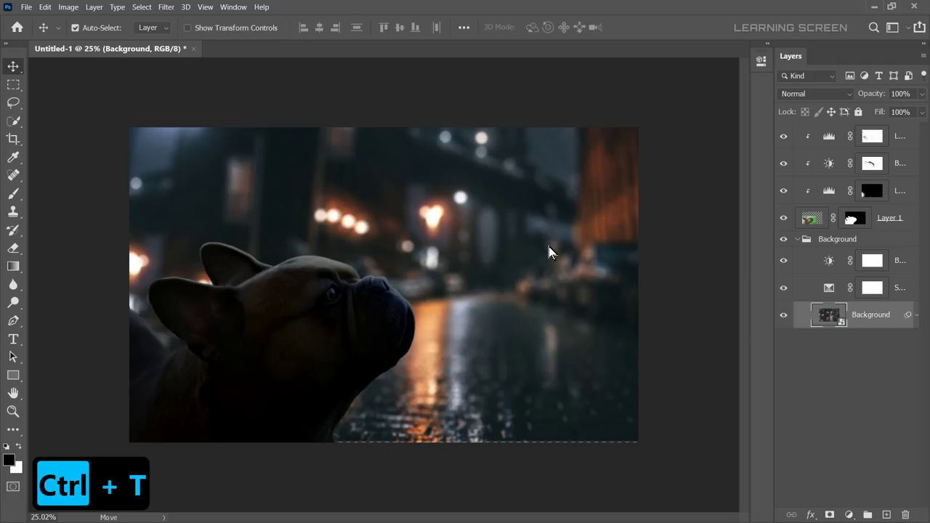
pyautogui.hotkey('ctrl', 't')
pyautogui.click(503, 221)
pyautogui.hotkey('ctrl', '0')
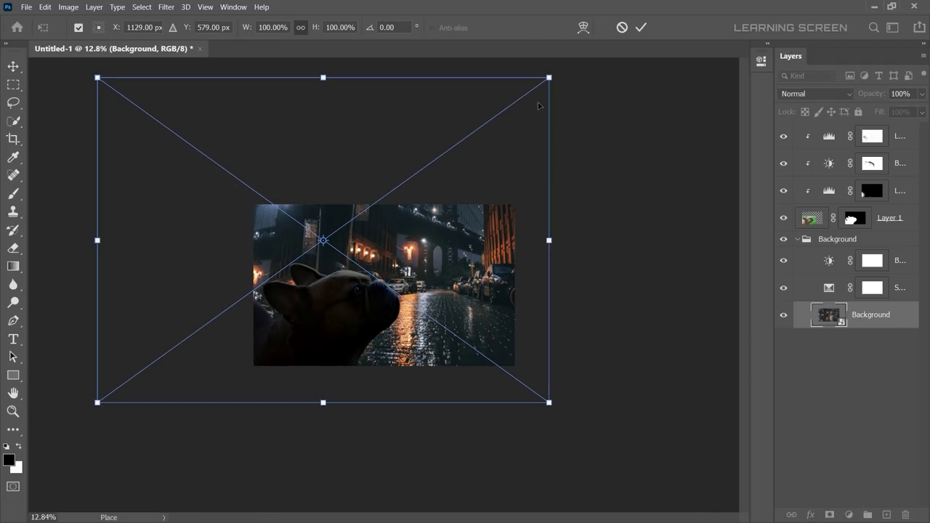
pyautogui.moveTo(550, 77); pyautogui.dragTo(555, 73)
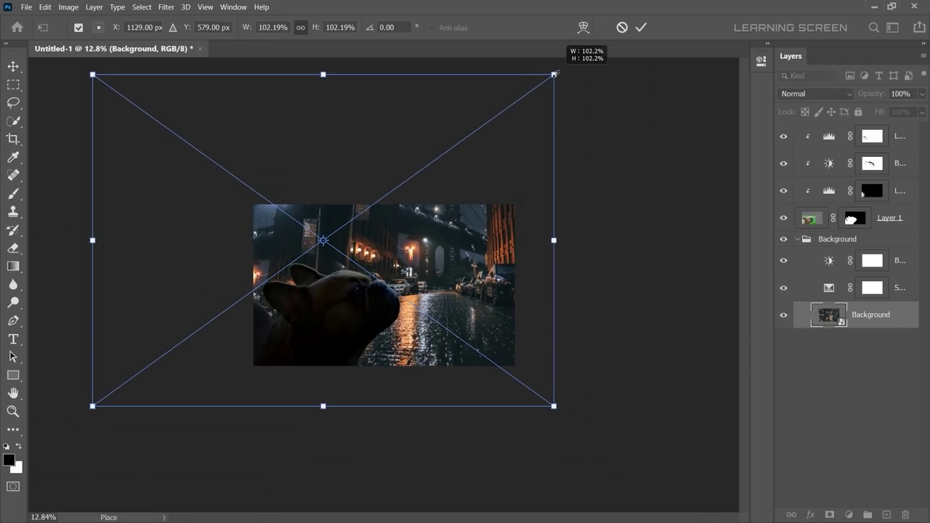
pyautogui.click(639, 29)
pyautogui.scroll(3, 395, 378)
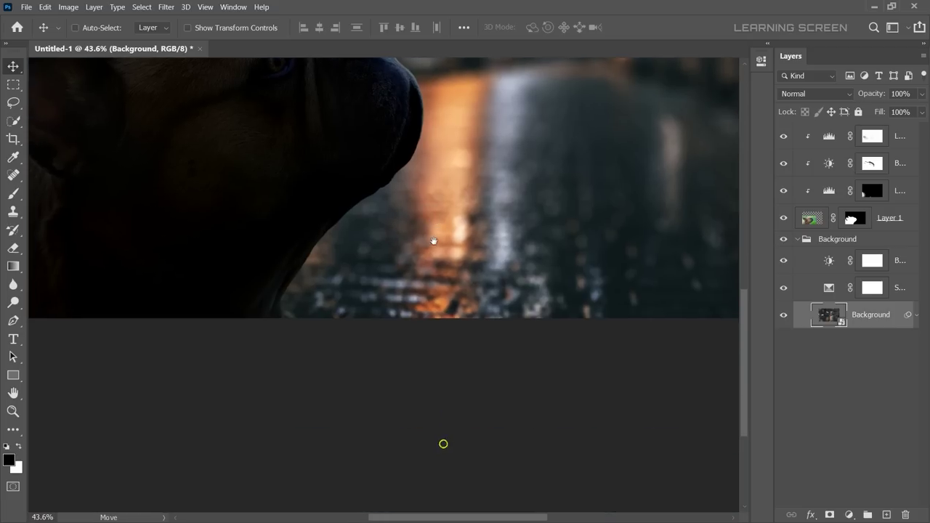
pyautogui.scroll(3, 442, 443)
pyautogui.scroll(3, 445, 298)
pyautogui.scroll(-2, 445, 298)
pyautogui.scroll(-5, 440, 303)
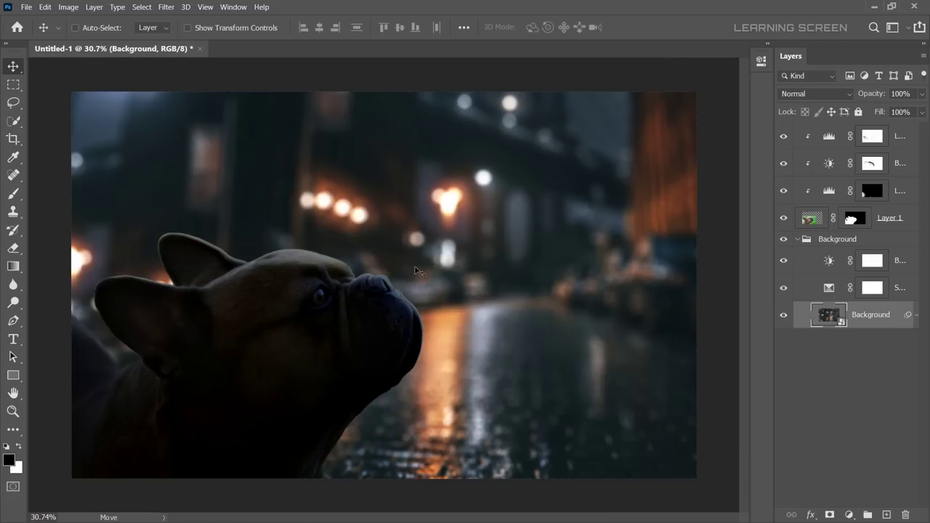
# Select the Brightness/Contrast 2 mask and set a 400 px brush for the face.
pyautogui.click(797, 240)
pyautogui.click(900, 138)
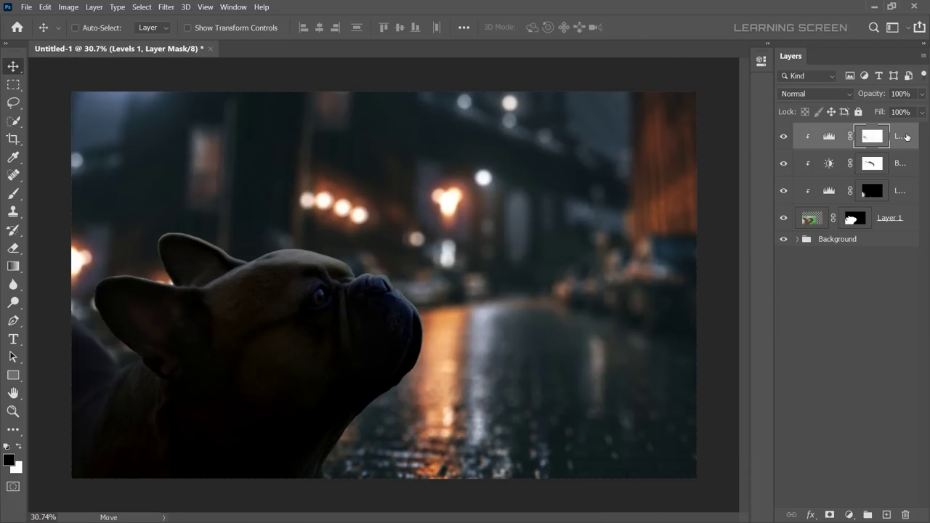
pyautogui.click(867, 168)
pyautogui.scroll(1, 563, 326)
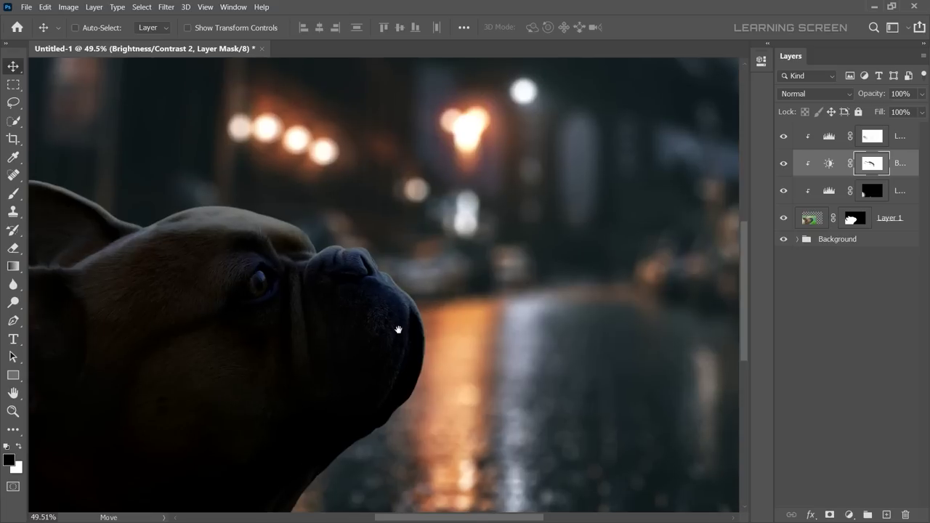
pyautogui.scroll(1, 395, 327)
pyautogui.press('b')
pyautogui.rightClick(484, 245)
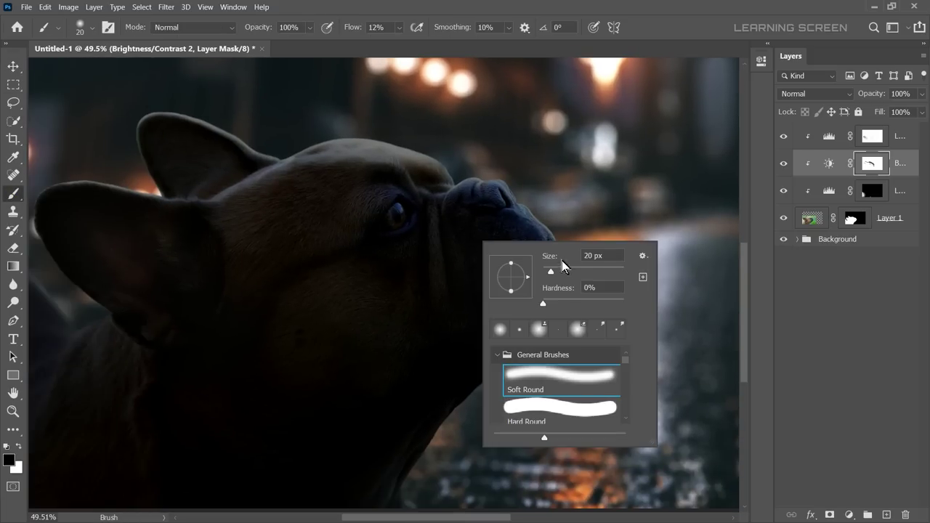
pyautogui.write('400')
pyautogui.press('Return')
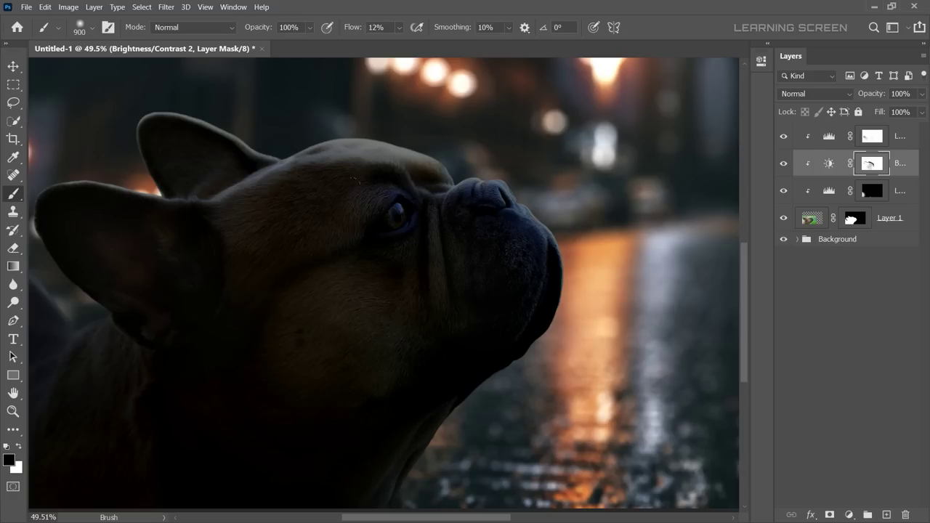
# Lower the Brightness/Contrast 2 layer opacity to 70%.
pyautogui.click(922, 94)
pyautogui.moveTo(920, 109); pyautogui.dragTo(907, 113)
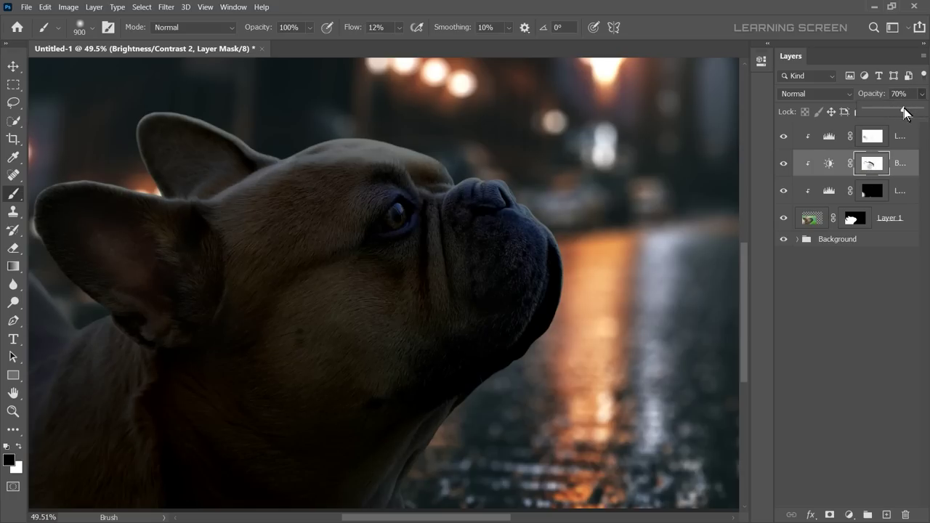
pyautogui.scroll(-4, 227, 237)
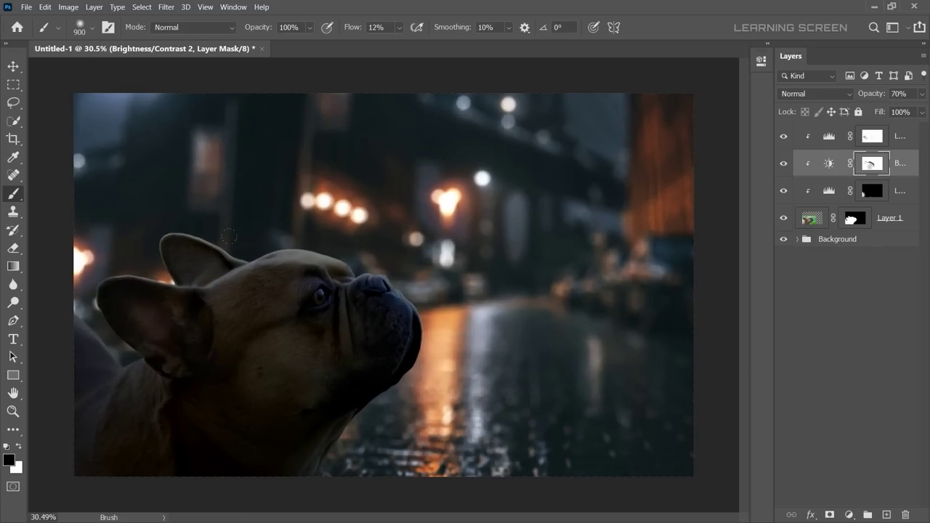
pyautogui.click(14, 69)
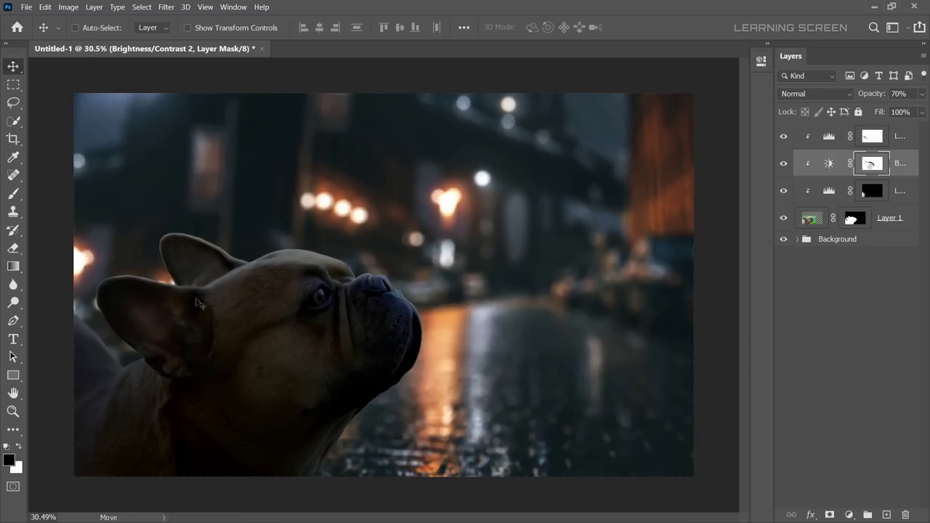
pyautogui.click(901, 136)
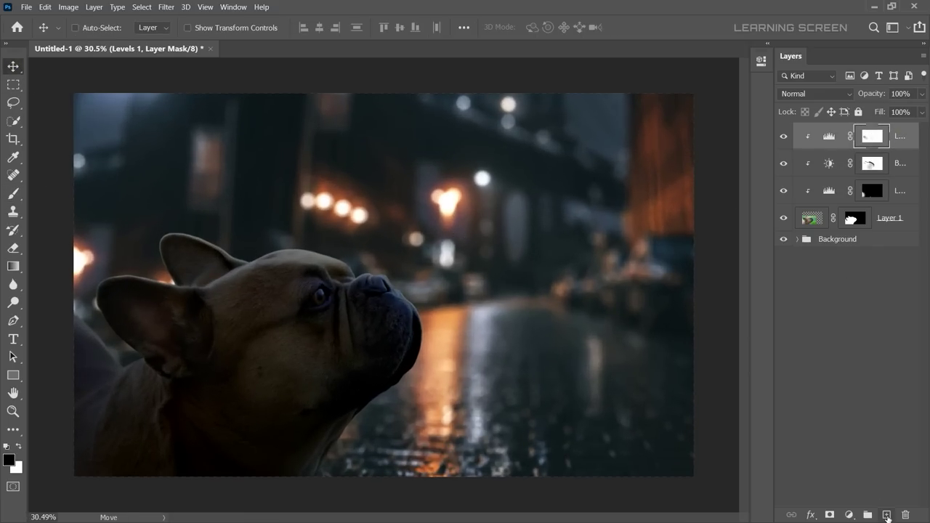
# Add a new empty layer and set the foreground colour to light cyan #70f7ff.
pyautogui.click(887, 516)
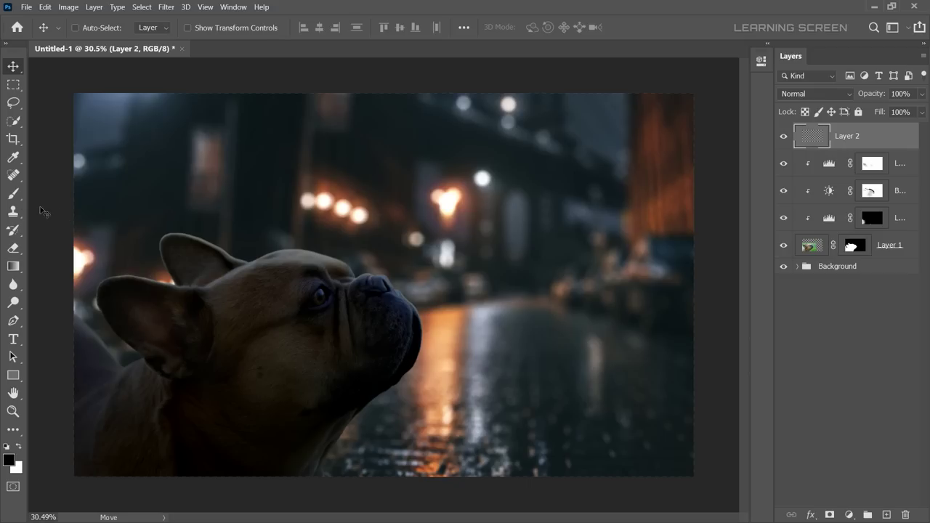
pyautogui.press('b')
pyautogui.click(9, 459)
pyautogui.moveTo(206, 382); pyautogui.dragTo(208, 358)
pyautogui.moveTo(122, 304); pyautogui.dragTo(115, 265)
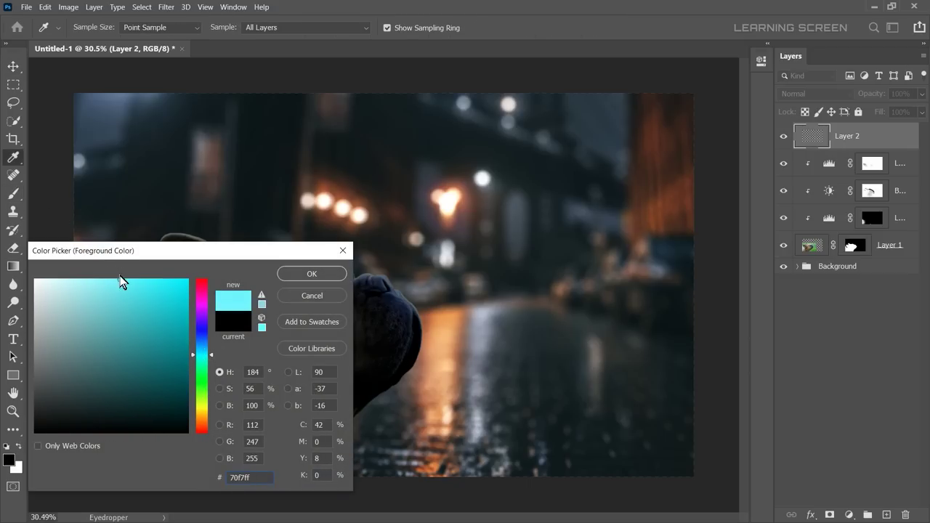
pyautogui.click(312, 274)
# Clip Layer 2 to the dog in Color Dodge mode and paint cyan along the head top.
pyautogui.rightClick(473, 288)
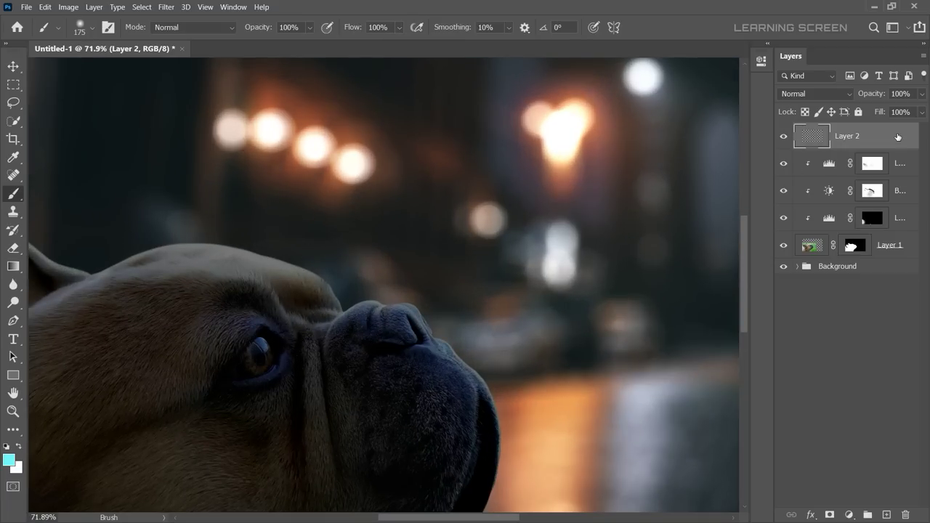
pyautogui.rightClick(899, 138)
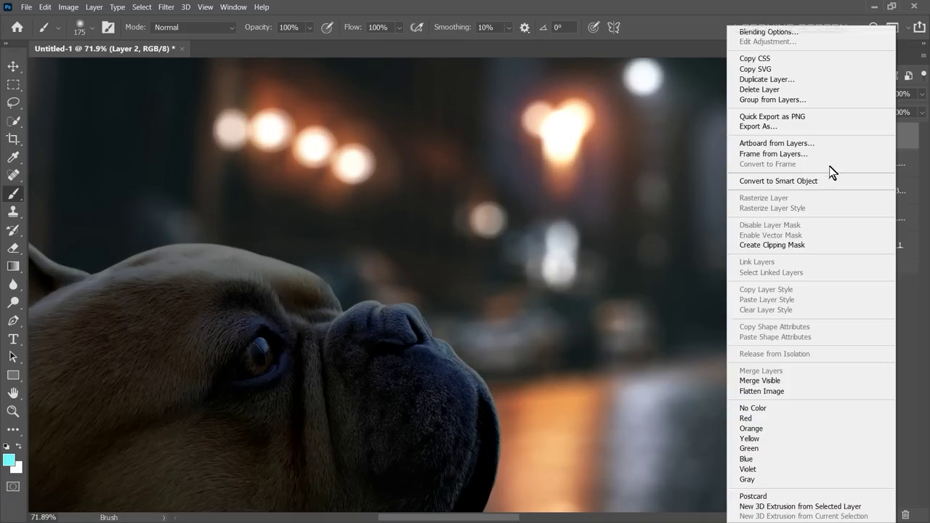
pyautogui.click(789, 245)
pyautogui.click(809, 93)
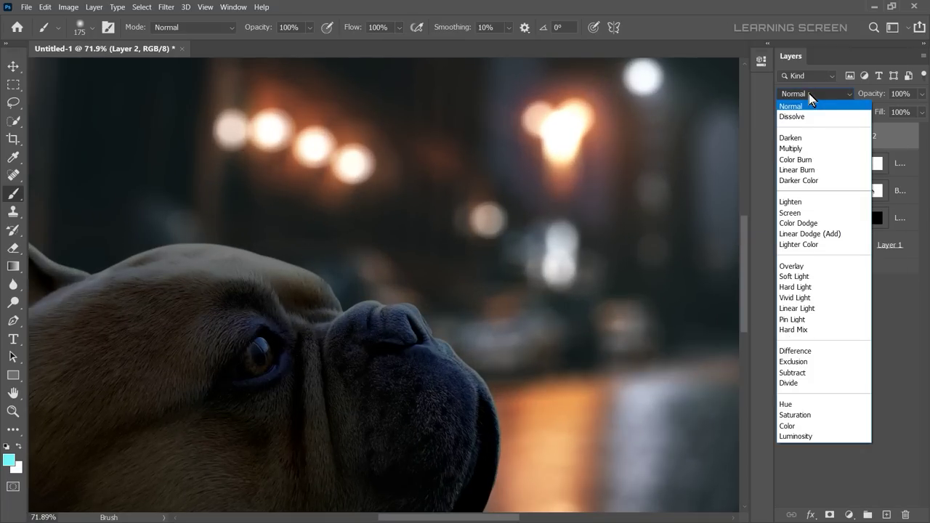
pyautogui.click(799, 223)
pyautogui.moveTo(311, 247); pyautogui.dragTo(349, 240)
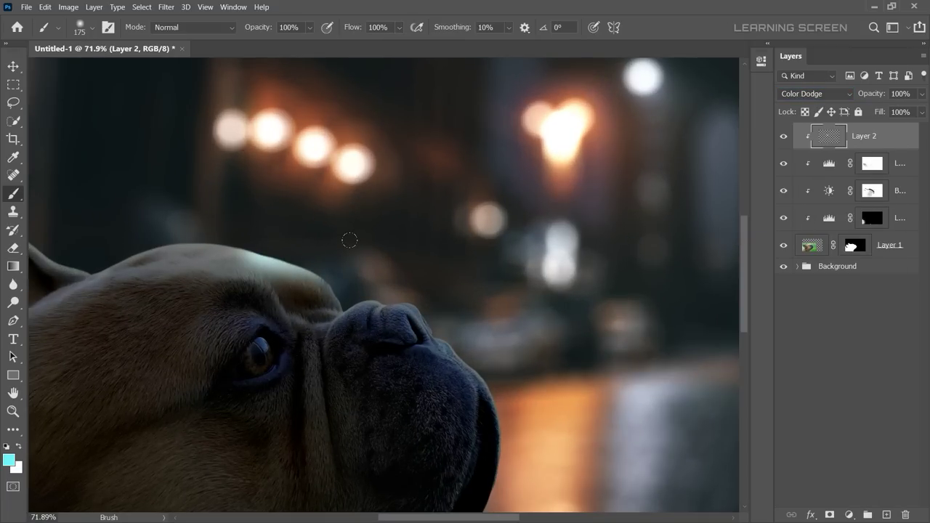
# Paint cyan rim light along the nose edge and lower Layer 2's fill to 51%.
pyautogui.scroll(2, 349, 240)
pyautogui.press('[')
pyautogui.press('[')
pyautogui.press('[')
pyautogui.scroll(3, 407, 270)
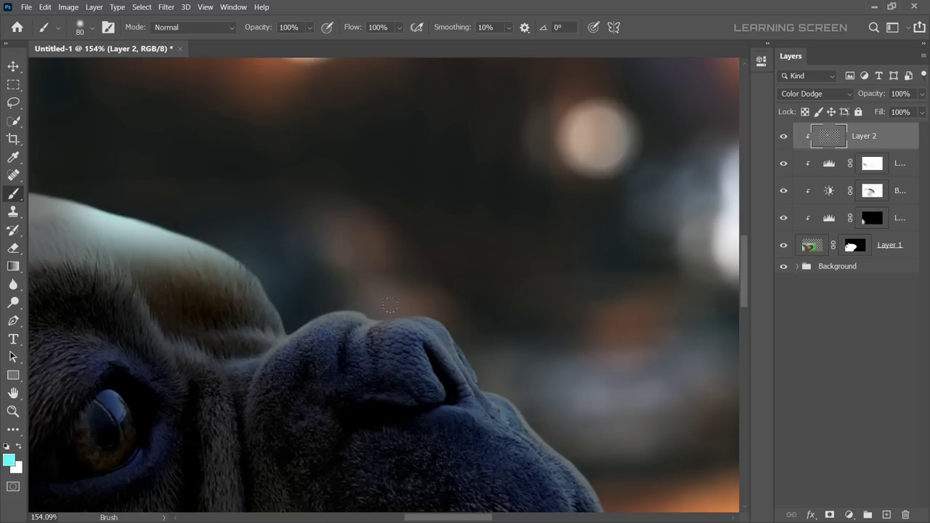
pyautogui.moveTo(392, 320)
pyautogui.mouseDown()
pyautogui.moveTo(450, 321)
pyautogui.moveTo(265, 311)
pyautogui.mouseUp()
pyautogui.click(921, 112)
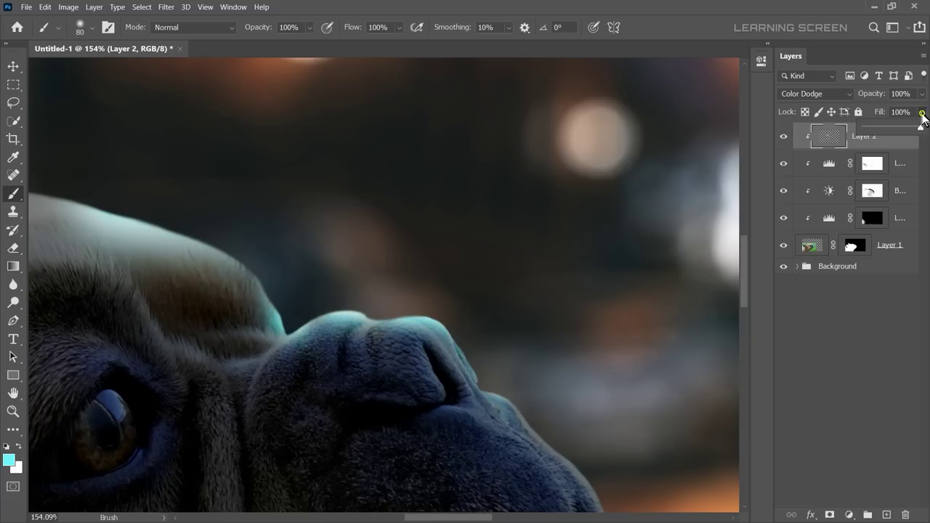
pyautogui.moveTo(921, 127); pyautogui.dragTo(893, 130)
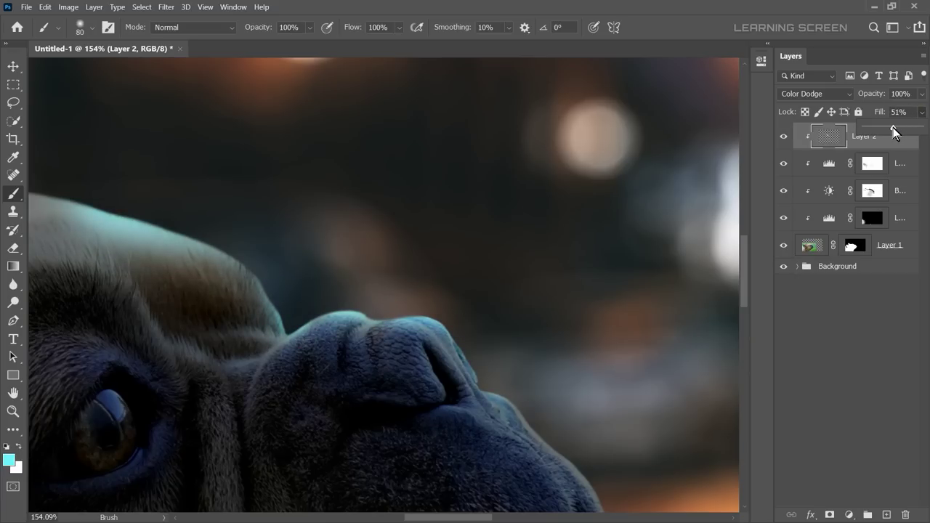
# Paint cyan glow along the top of the head and its outline, undoing one stroke.
pyautogui.scroll(3, 488, 314)
pyautogui.scroll(-3, 511, 325)
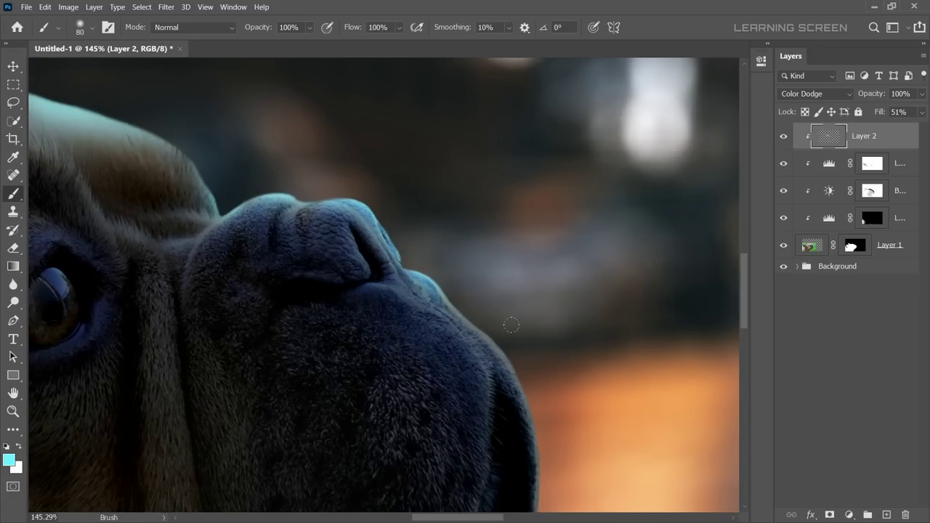
pyautogui.scroll(-3, 417, 238)
pyautogui.scroll(3, 276, 218)
pyautogui.scroll(-3, 280, 225)
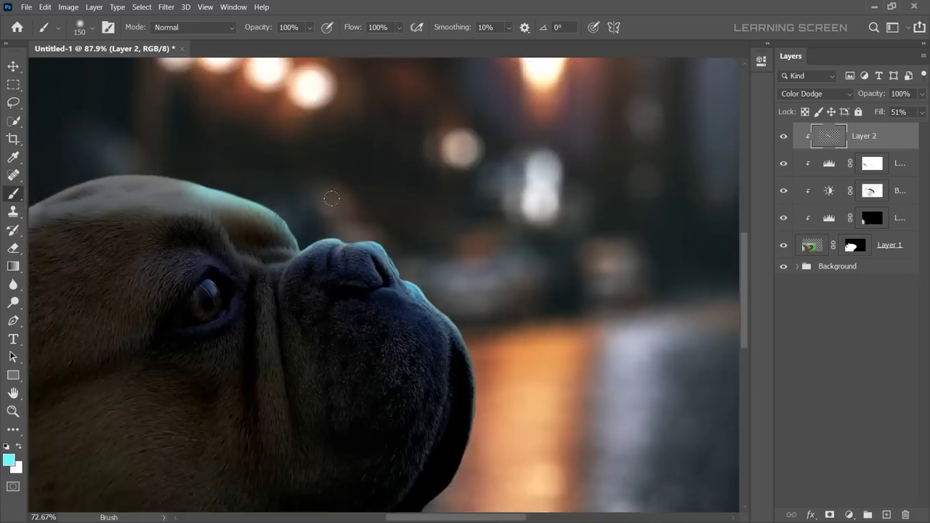
pyautogui.press(']')
pyautogui.press(']')
pyautogui.scroll(-2, 282, 232)
pyautogui.moveTo(399, 28); pyautogui.dragTo(385, 43)
pyautogui.press('[')
pyautogui.press('[')
pyautogui.moveTo(308, 291); pyautogui.dragTo(145, 291)
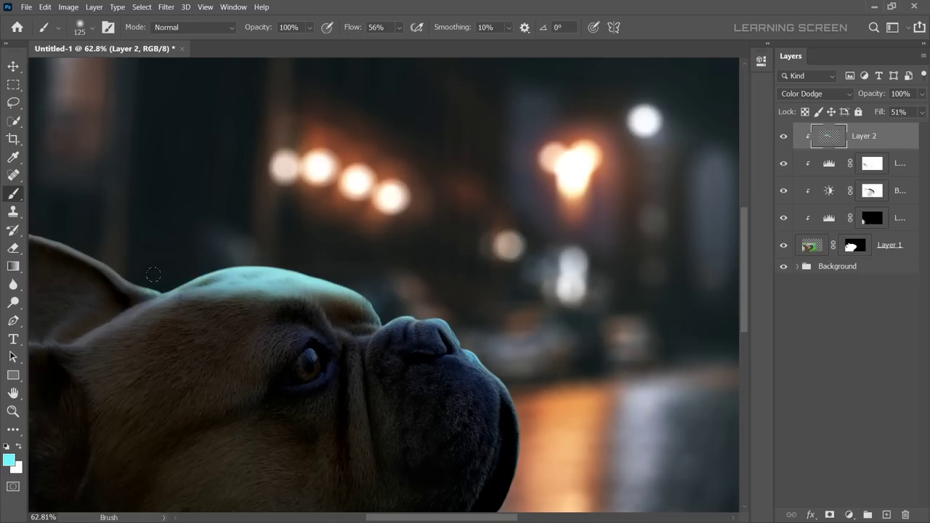
pyautogui.scroll(2, 339, 250)
pyautogui.scroll(-1, 312, 264)
pyautogui.scroll(1, 242, 291)
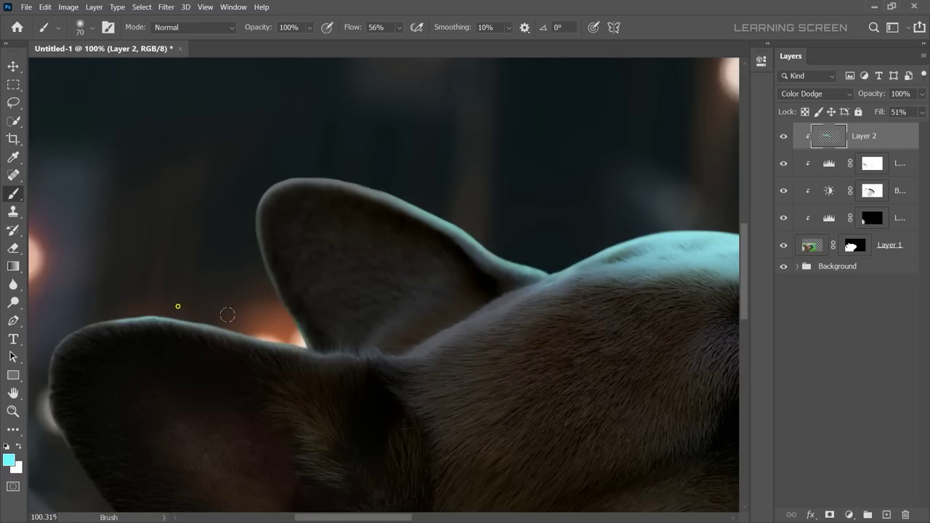
pyautogui.press('[')
pyautogui.press('[')
pyautogui.press('[')
pyautogui.scroll(-2, 321, 346)
pyautogui.hotkey('ctrl', 'z')
pyautogui.scroll(5, 567, 269)
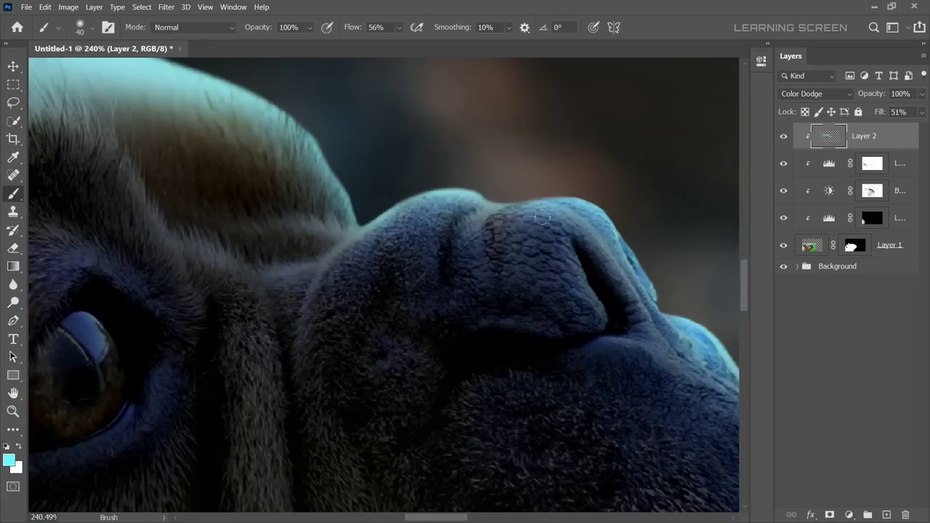
pyautogui.press('[')
pyautogui.press('[')
pyautogui.press('[')
pyautogui.scroll(-1, 567, 290)
pyautogui.press('[')
pyautogui.scroll(-1, 603, 291)
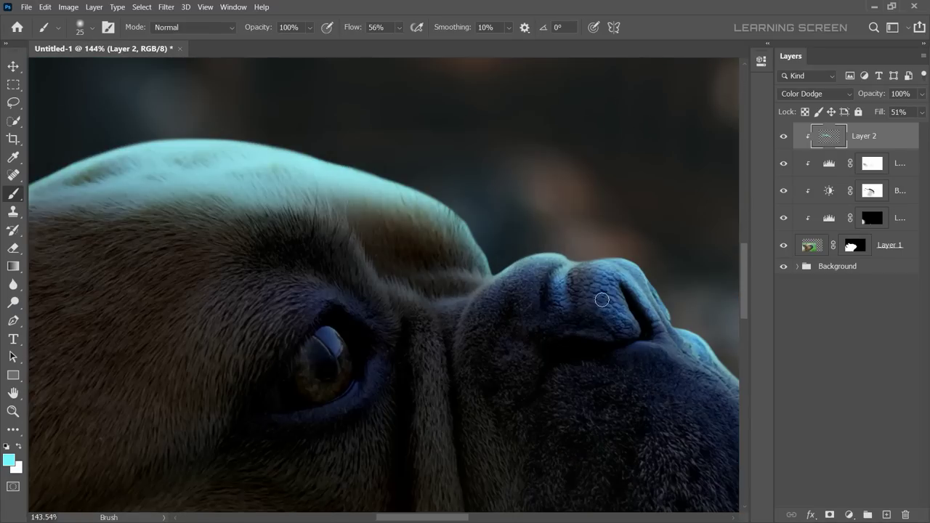
# Lower the brush flow to 23% and resize the brush for the eye and nose highlights.
pyautogui.moveTo(400, 28); pyautogui.dragTo(393, 62)
pyautogui.press(']')
pyautogui.scroll(-1, 470, 357)
pyautogui.scroll(-4, 451, 378)
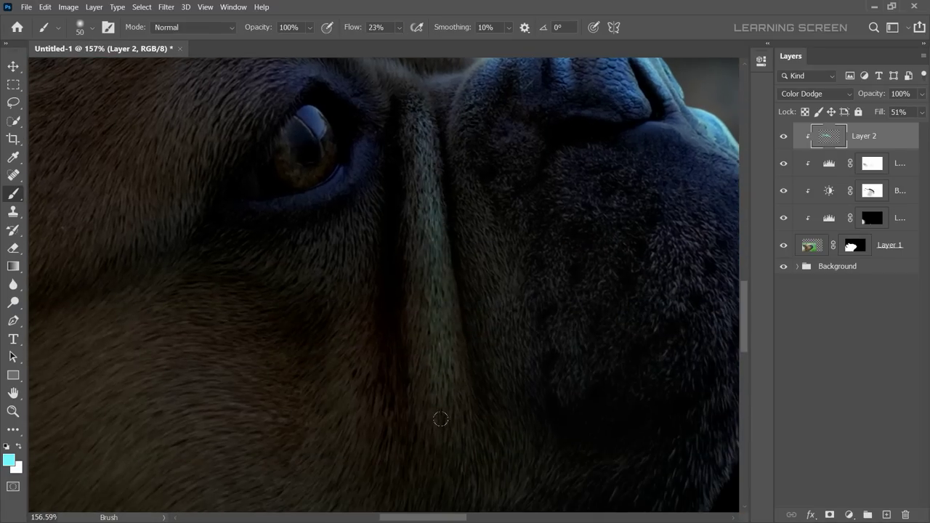
pyautogui.scroll(-2, 589, 338)
pyautogui.scroll(-3, 550, 395)
pyautogui.scroll(5, 416, 311)
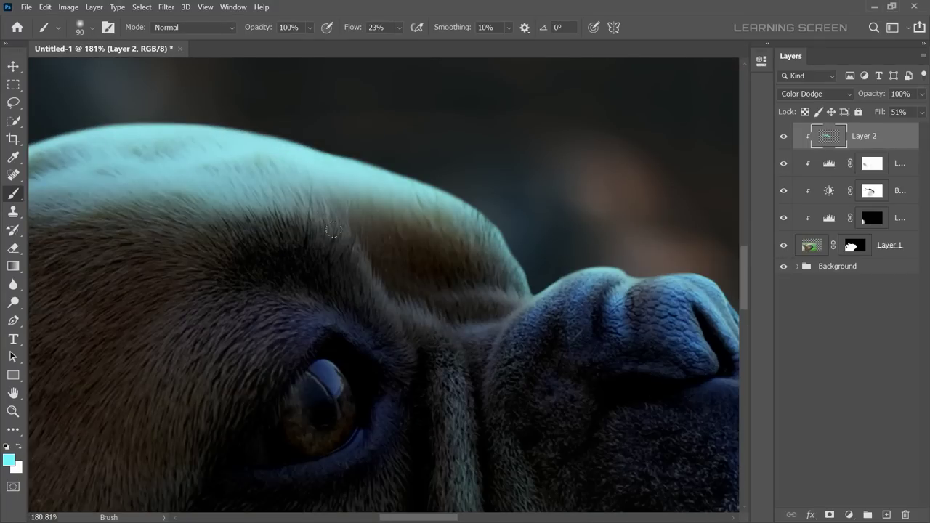
pyautogui.scroll(2, 436, 298)
pyautogui.scroll(2, 479, 255)
pyautogui.press('[')
pyautogui.press('[')
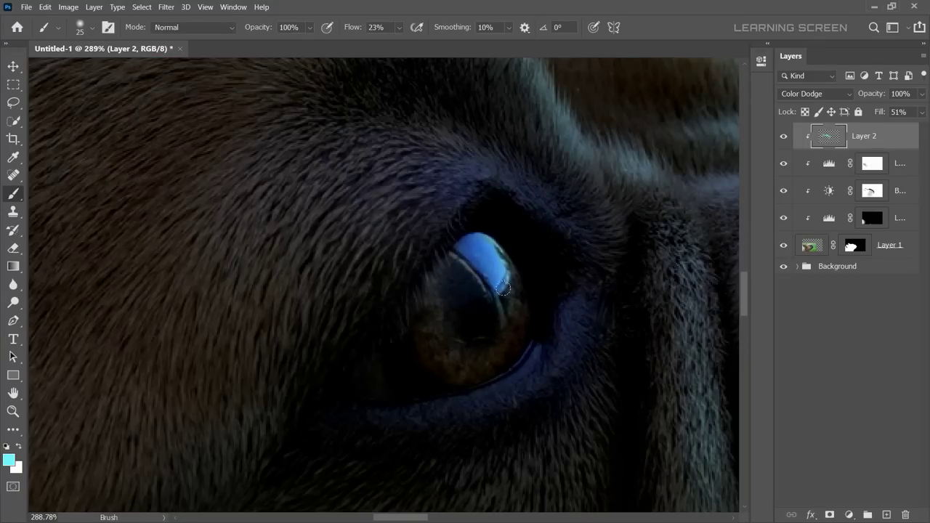
pyautogui.scroll(-5, 479, 251)
pyautogui.scroll(-2, 479, 251)
pyautogui.press(']')
pyautogui.press(']')
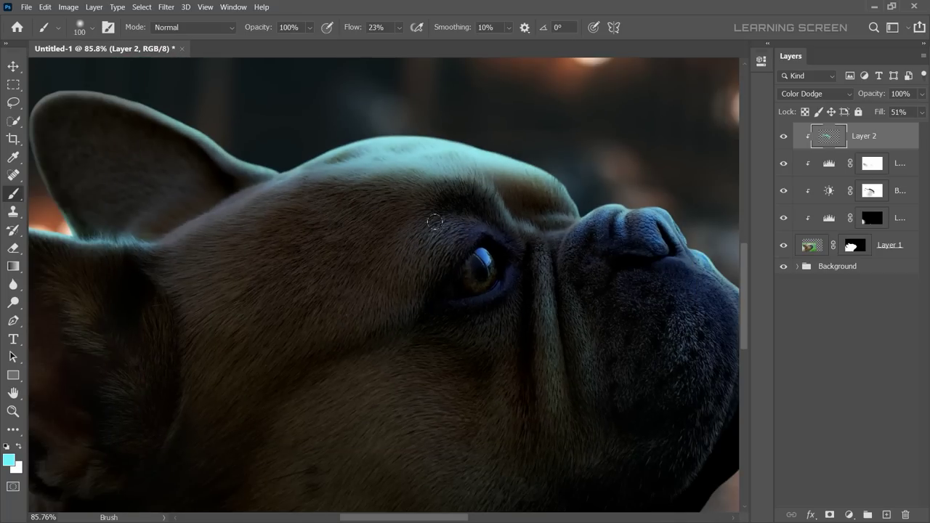
pyautogui.press('[')
pyautogui.press('[')
pyautogui.hscroll(3, 422, 253)
pyautogui.scroll(2, 494, 299)
pyautogui.scroll(-5, 395, 328)
pyautogui.scroll(5, 395, 327)
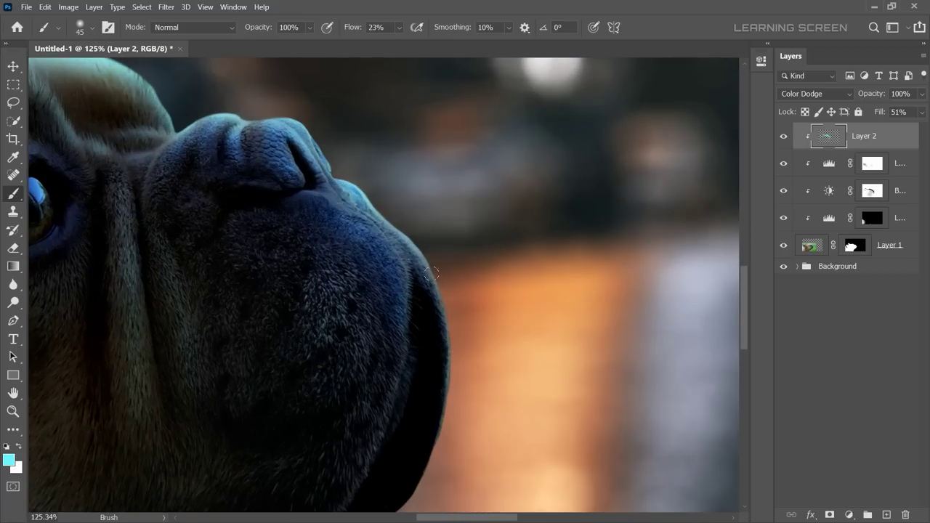
pyautogui.press('[')
pyautogui.press('[')
pyautogui.press('[')
pyautogui.scroll(-4, 392, 261)
pyautogui.scroll(-3, 365, 274)
pyautogui.scroll(-2, 341, 298)
pyautogui.press(']')
pyautogui.press(']')
pyautogui.press(']')
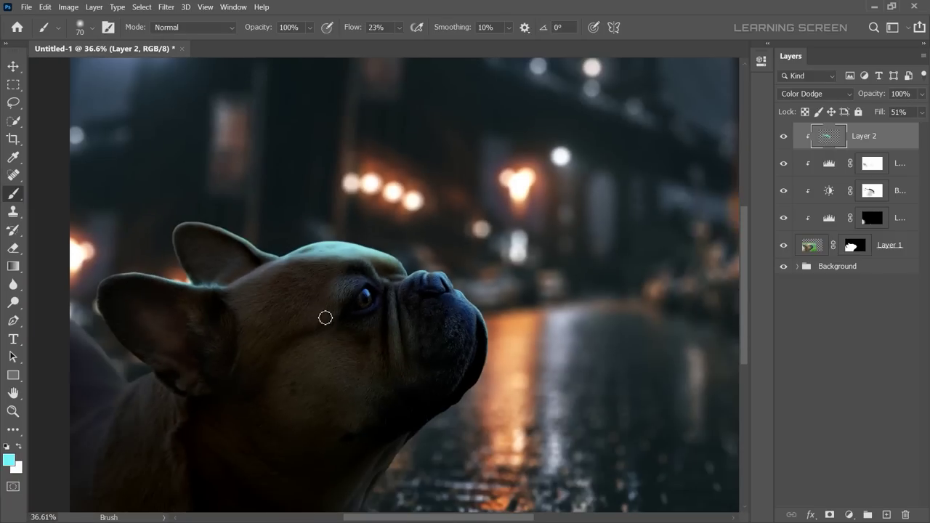
pyautogui.scroll(2, 293, 270)
pyautogui.scroll(1, 308, 269)
pyautogui.scroll(3, 185, 216)
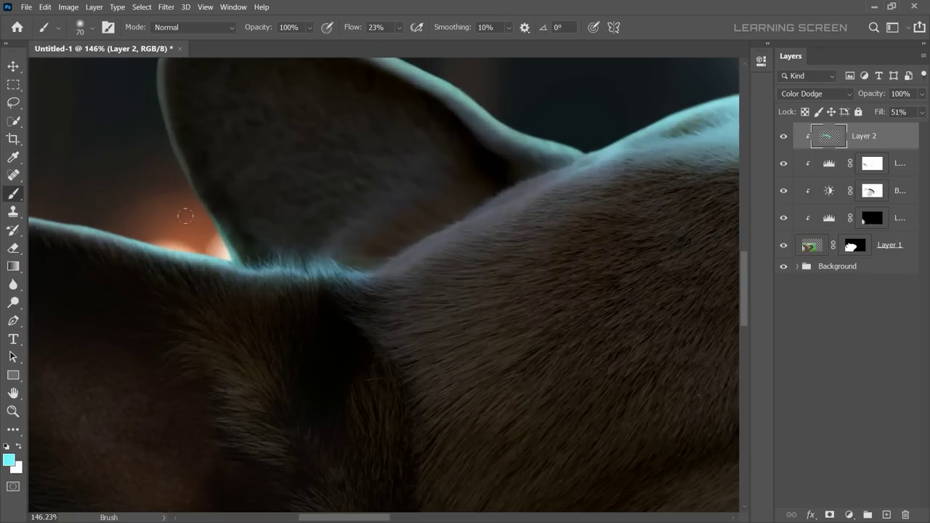
# Check the Eraser's size and hardness options, then return to the Brush.
pyautogui.press('e')
pyautogui.rightClick(322, 218)
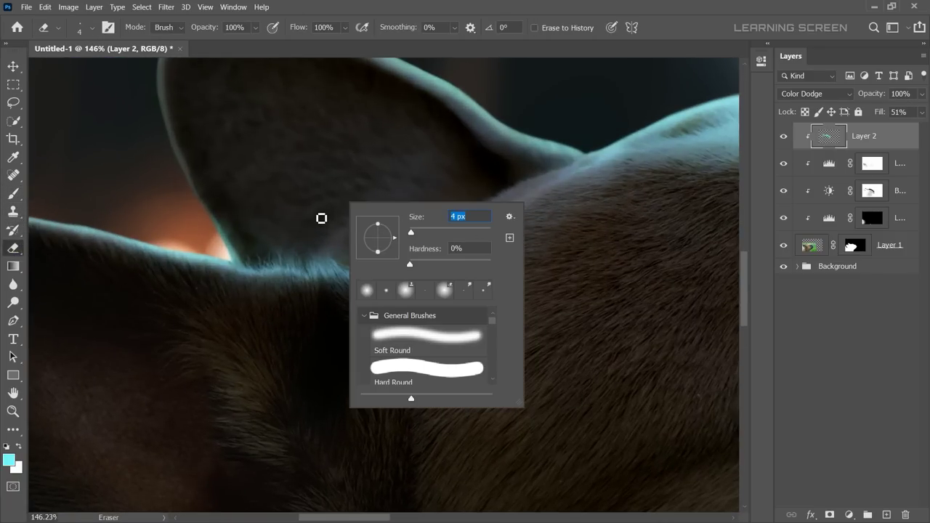
pyautogui.press('Return')
pyautogui.scroll(-5, 338, 274)
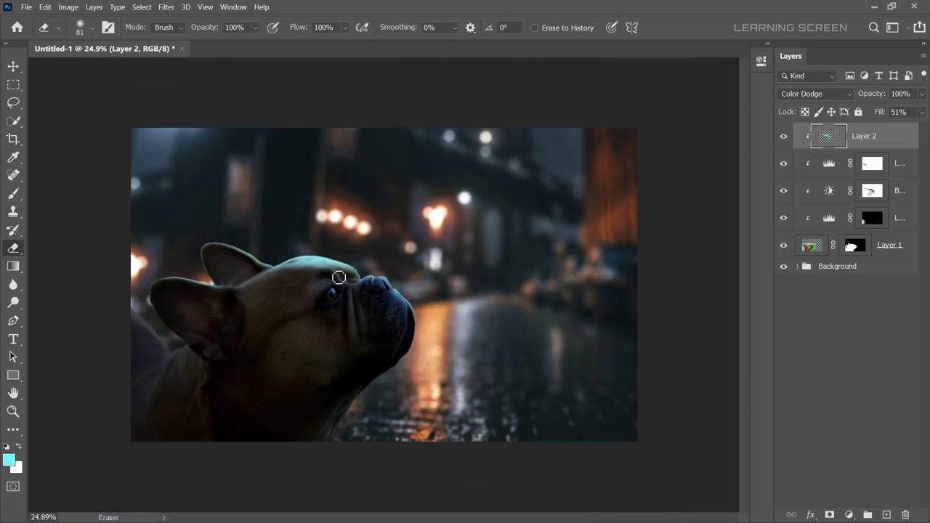
pyautogui.scroll(3, 229, 276)
pyautogui.scroll(1, 229, 276)
pyautogui.press('b')
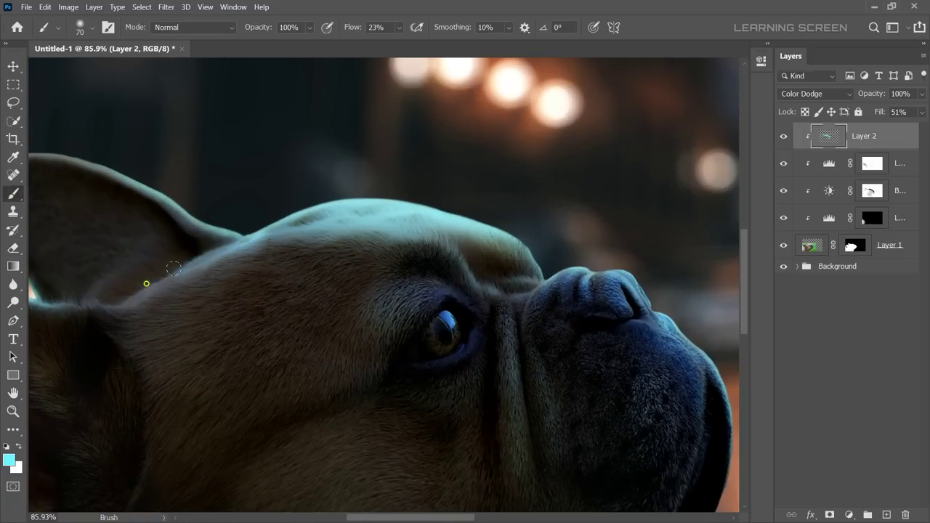
pyautogui.scroll(-3, 248, 276)
pyautogui.scroll(2, 257, 268)
pyautogui.scroll(1, 257, 268)
pyautogui.scroll(2, 290, 247)
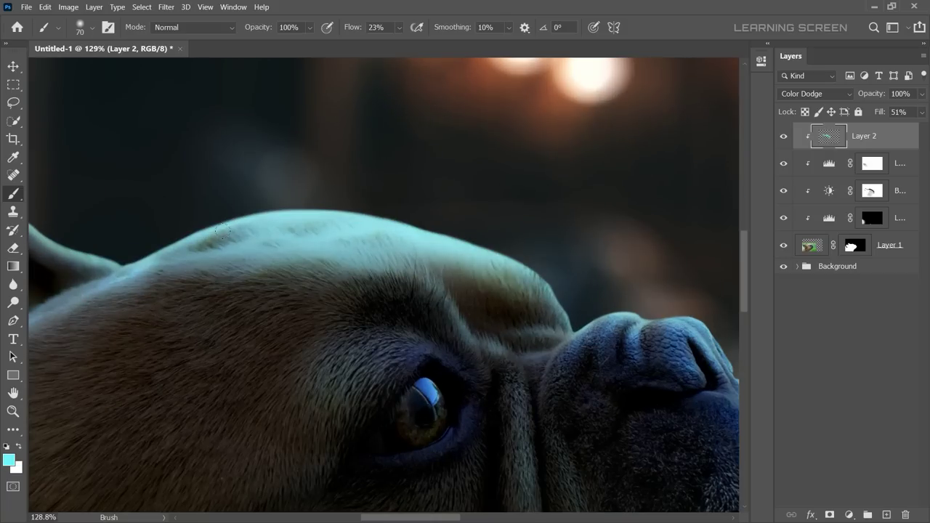
pyautogui.scroll(-2, 303, 241)
pyautogui.scroll(-1, 303, 241)
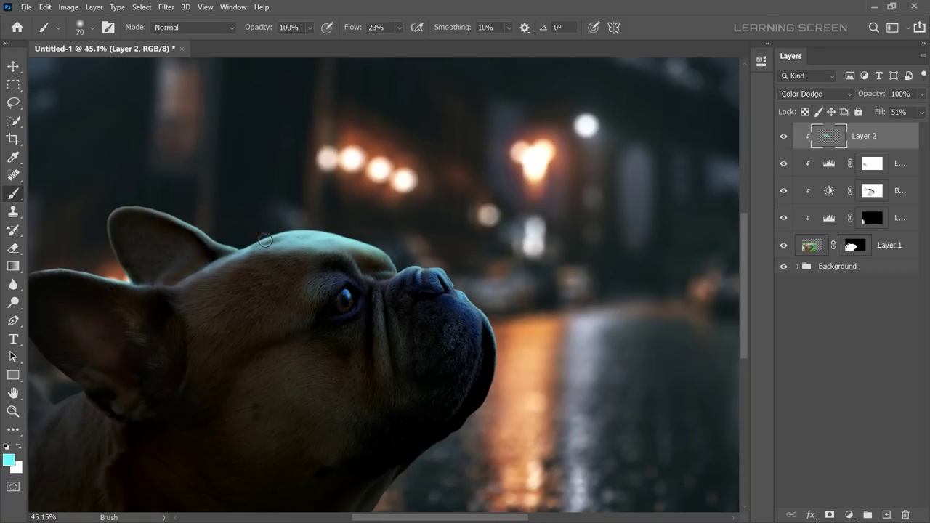
# Split Layer 2's Blend If underlying black slider to 11/124 in Blending Options.
pyautogui.click(811, 515)
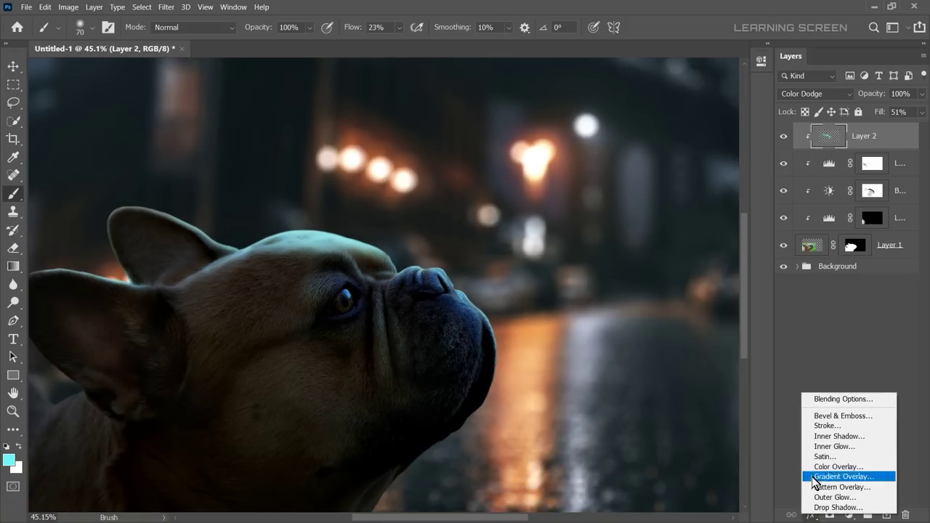
pyautogui.click(821, 400)
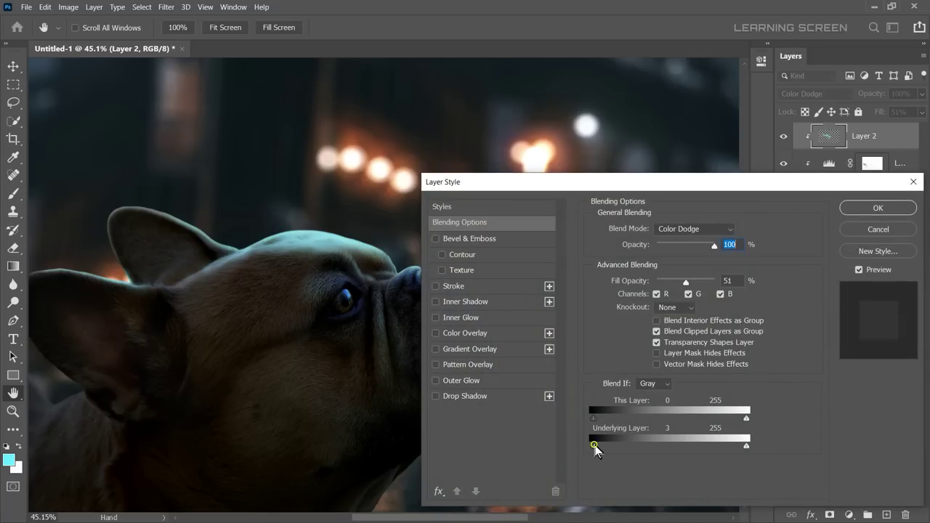
pyautogui.moveTo(594, 445)
pyautogui.mouseDown()
pyautogui.moveTo(684, 446)
pyautogui.moveTo(573, 447)
pyautogui.mouseUp()
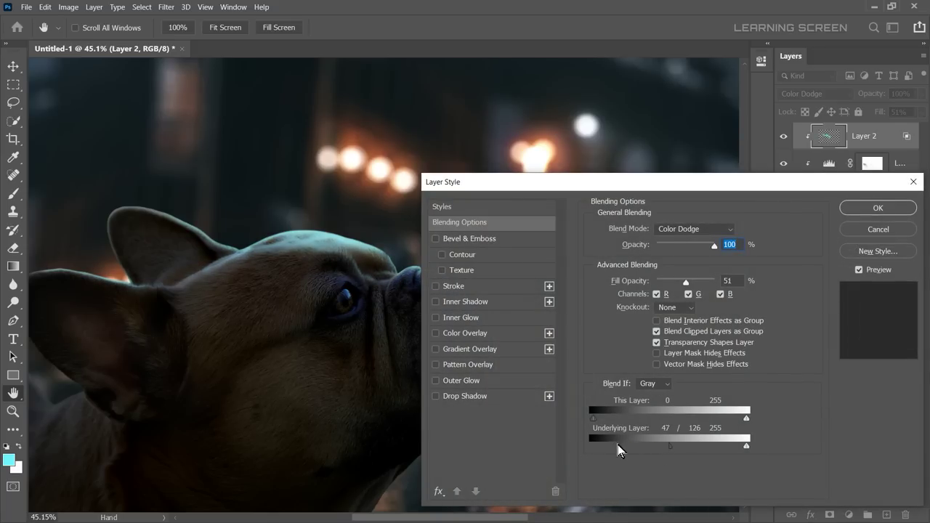
pyautogui.moveTo(670, 446); pyautogui.dragTo(684, 447)
pyautogui.click(878, 208)
pyautogui.scroll(5, 355, 326)
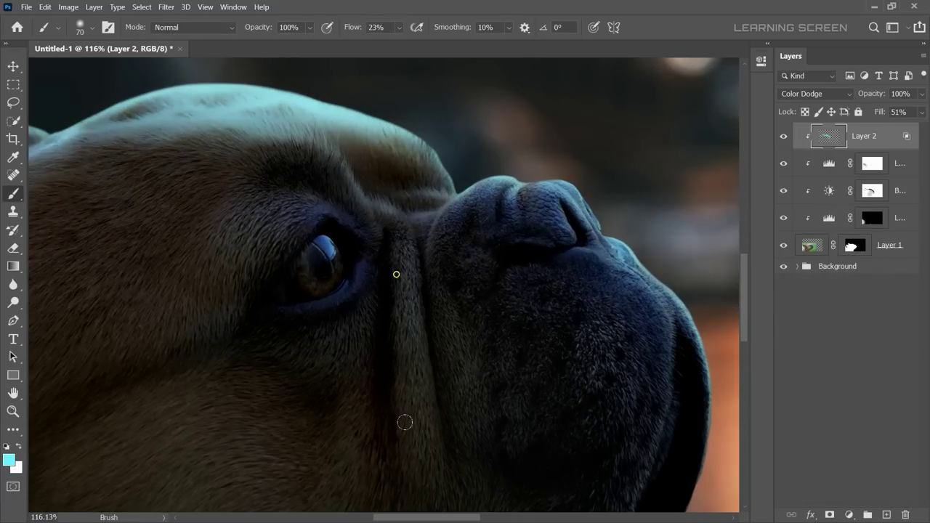
pyautogui.scroll(-5, 328, 308)
pyautogui.scroll(2, 318, 305)
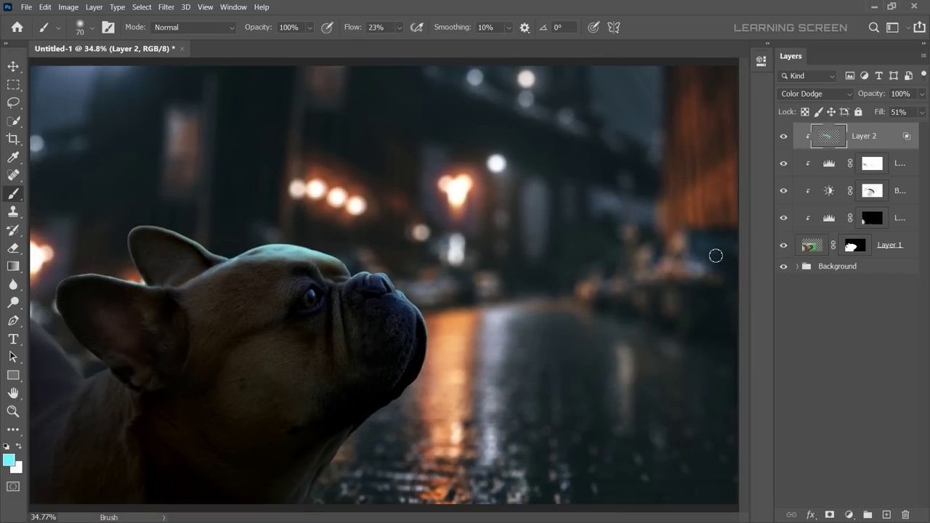
# Add Layer 3, clipped above Layer 2, in Color Dodge mode.
pyautogui.click(887, 515)
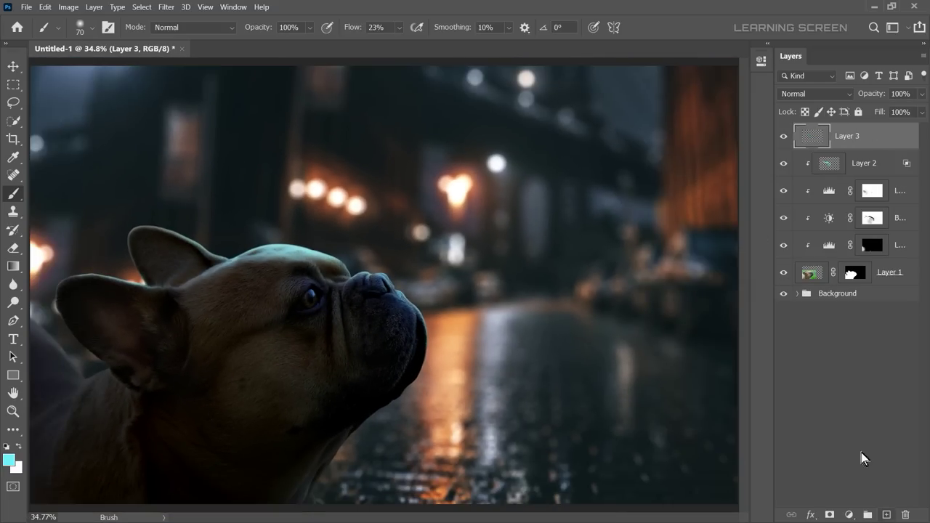
pyautogui.rightClick(846, 141)
pyautogui.click(772, 243)
pyautogui.click(815, 93)
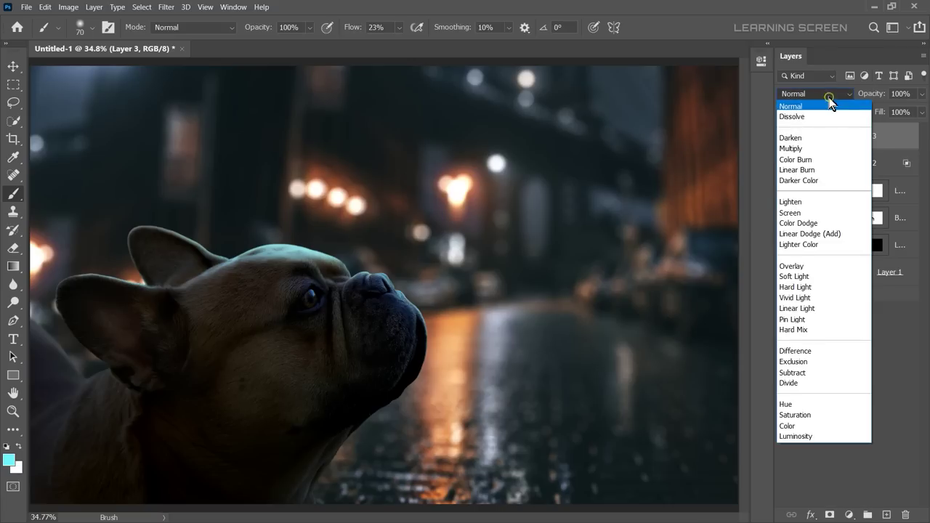
pyautogui.click(807, 221)
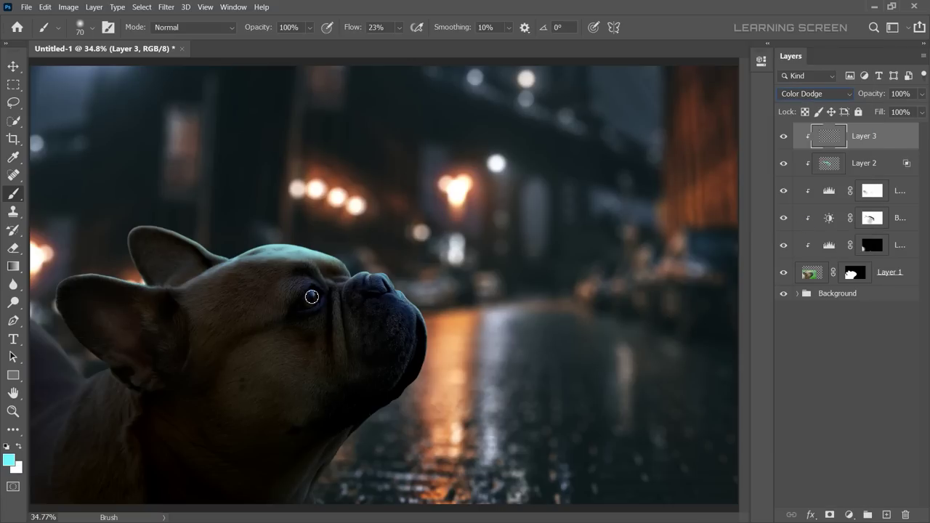
# Brighten the eye highlight with cyan and set Layer 3's fill to 64%.
pyautogui.hotkey('ctrl', '=')
pyautogui.hotkey('ctrl', '=')
pyautogui.hotkey('ctrl', '=')
pyautogui.scroll(4, 422, 247)
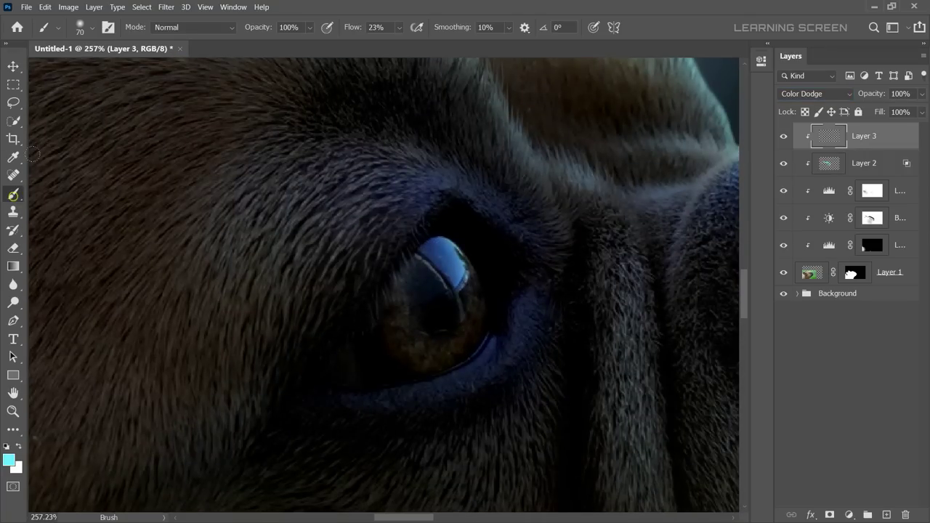
pyautogui.moveTo(438, 260)
pyautogui.mouseDown()
pyautogui.moveTo(411, 233)
pyautogui.moveTo(458, 283)
pyautogui.mouseUp()
pyautogui.press('[')
pyautogui.press('[')
pyautogui.click(921, 112)
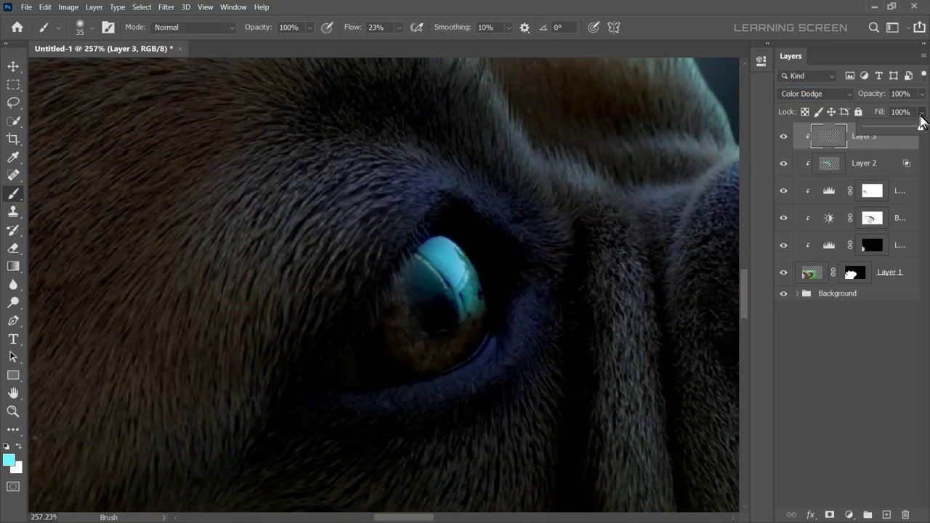
pyautogui.moveTo(920, 127); pyautogui.dragTo(892, 131)
# Lower the brush flow to about 4% and shrink the brush for fine detail.
pyautogui.scroll(-5, 529, 269)
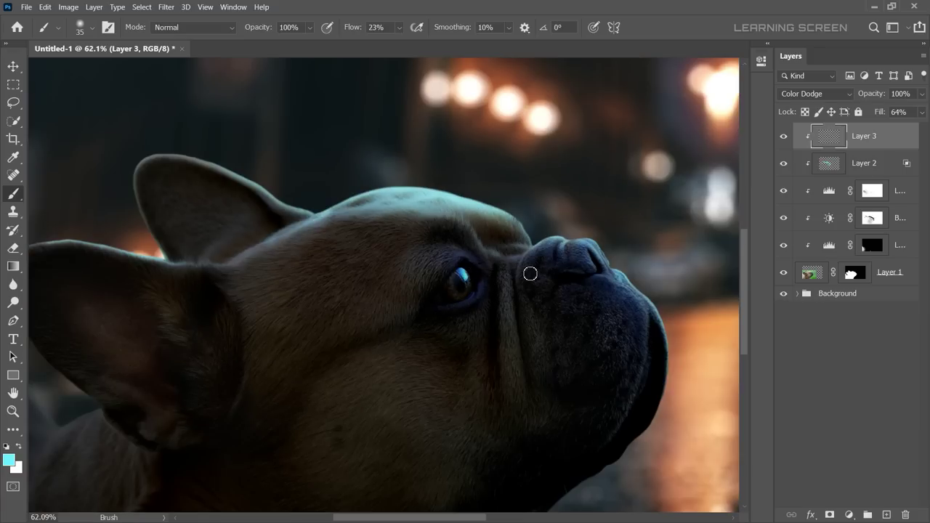
pyautogui.scroll(5, 529, 269)
pyautogui.moveTo(400, 28); pyautogui.dragTo(393, 45)
pyautogui.press(']')
pyautogui.press(']')
pyautogui.press(']')
pyautogui.scroll(-3, 596, 277)
pyautogui.click(399, 28)
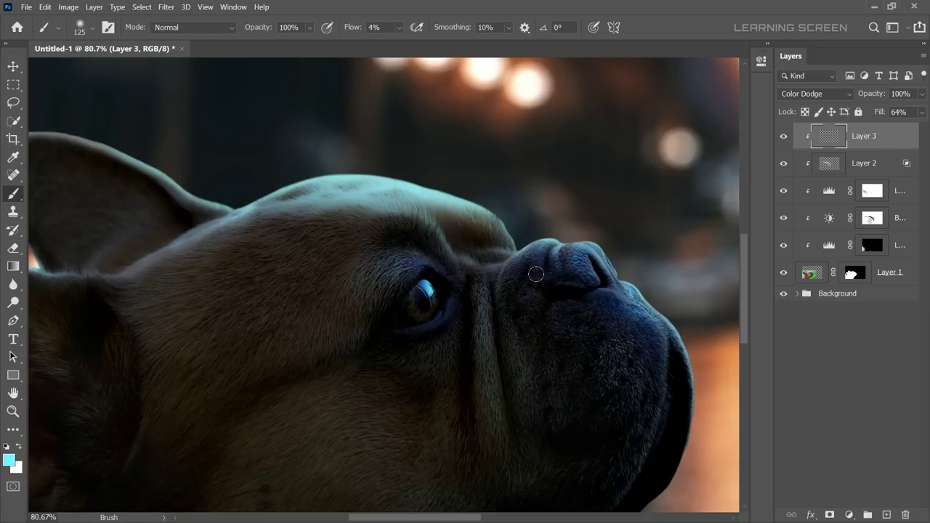
pyautogui.press('[')
pyautogui.press('[')
pyautogui.press('[')
pyautogui.scroll(4, 535, 274)
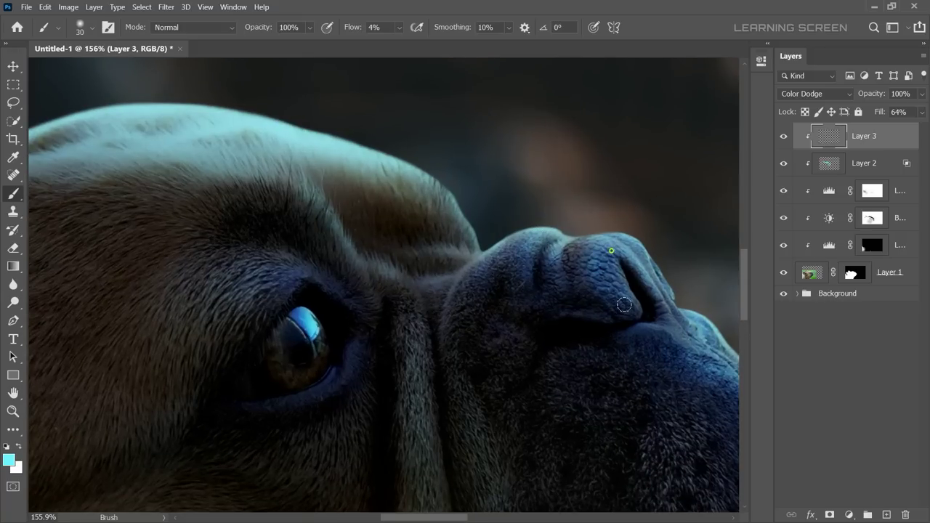
pyautogui.press('[')
pyautogui.scroll(3, 624, 305)
# Paint a faint cyan highlight along the nostril and muzzle edges.
pyautogui.moveTo(642, 266); pyautogui.dragTo(687, 302)
pyautogui.press('[')
pyautogui.press('[')
pyautogui.press('[')
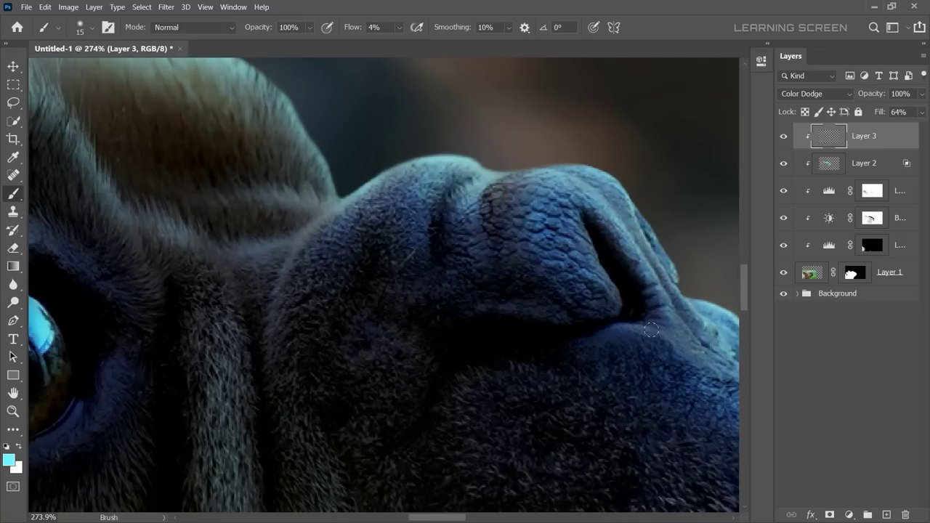
pyautogui.scroll(-5, 636, 335)
pyautogui.scroll(1, 560, 393)
pyautogui.scroll(-1, 611, 415)
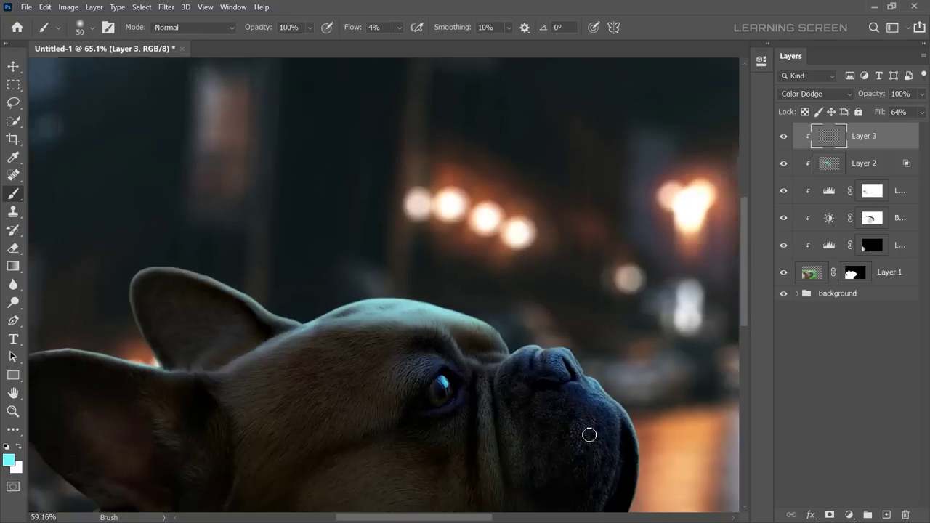
pyautogui.press(']')
pyautogui.press(']')
pyautogui.press(']')
pyautogui.scroll(1, 617, 297)
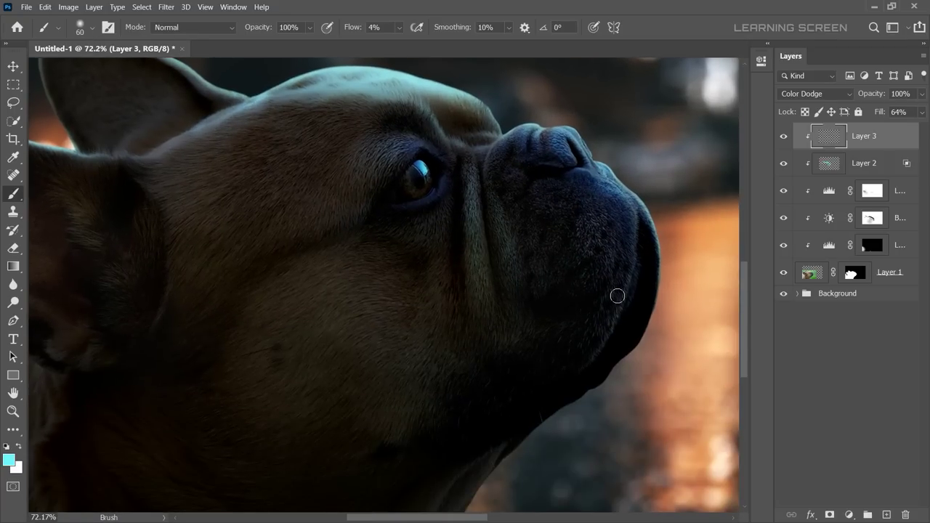
pyautogui.scroll(1, 574, 363)
pyautogui.press('[')
pyautogui.scroll(-3, 527, 402)
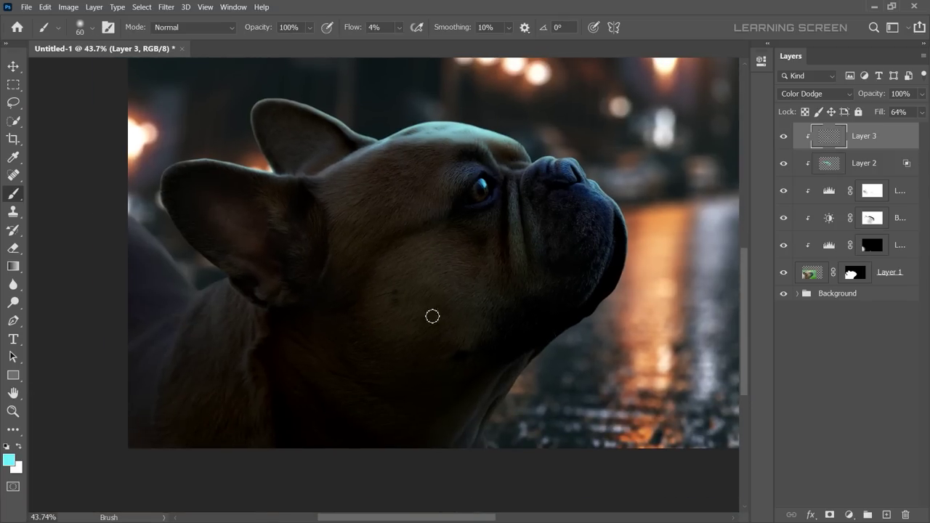
pyautogui.scroll(-2, 432, 315)
pyautogui.scroll(-1, 506, 320)
pyautogui.click(14, 67)
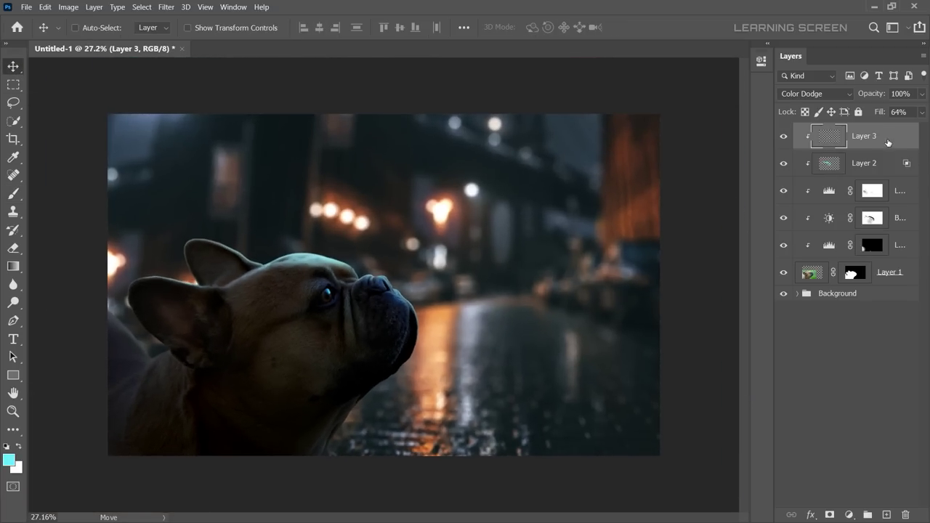
# Group Layer 1 through Layer 3 into a group named 'Dog'.
pyautogui.keyDown('shift'); pyautogui.click(894, 275); pyautogui.keyUp('shift')
pyautogui.rightClick(897, 279)
pyautogui.click(775, 95)
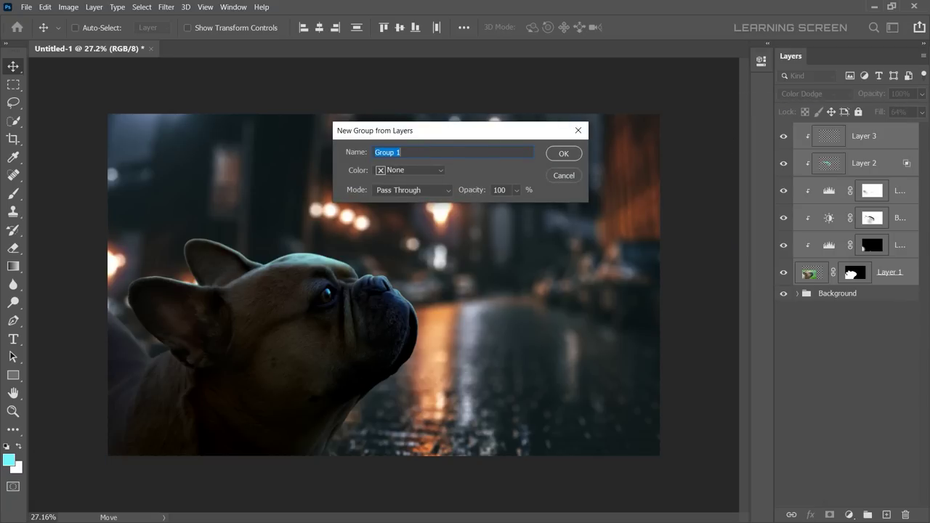
pyautogui.write('Dog')
pyautogui.press('Return')
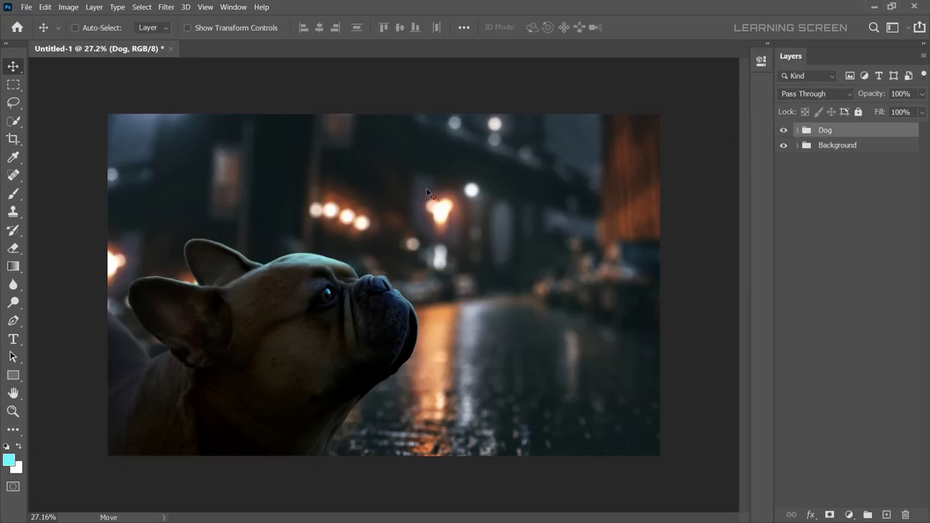
# Open Butterflies.jpg as a second document.
pyautogui.click(26, 6)
pyautogui.click(38, 27)
pyautogui.click(220, 101)
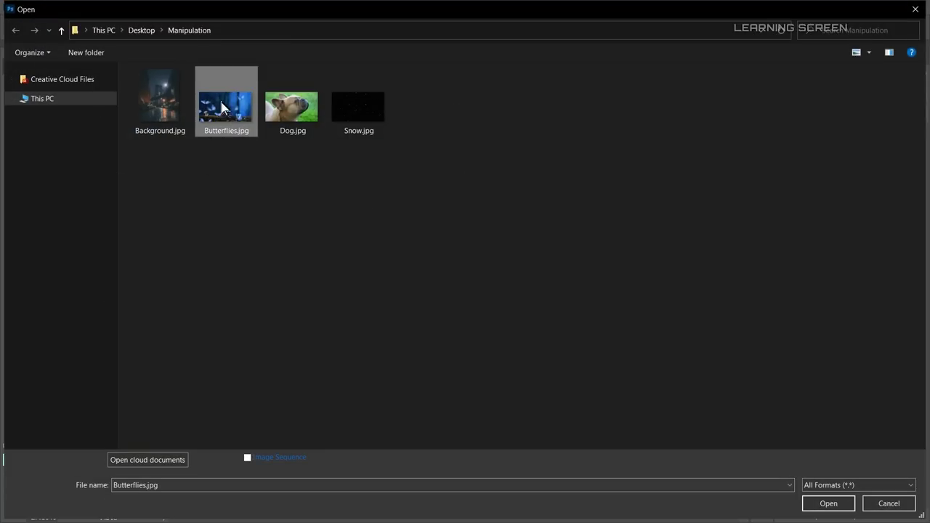
pyautogui.doubleClick(223, 107)
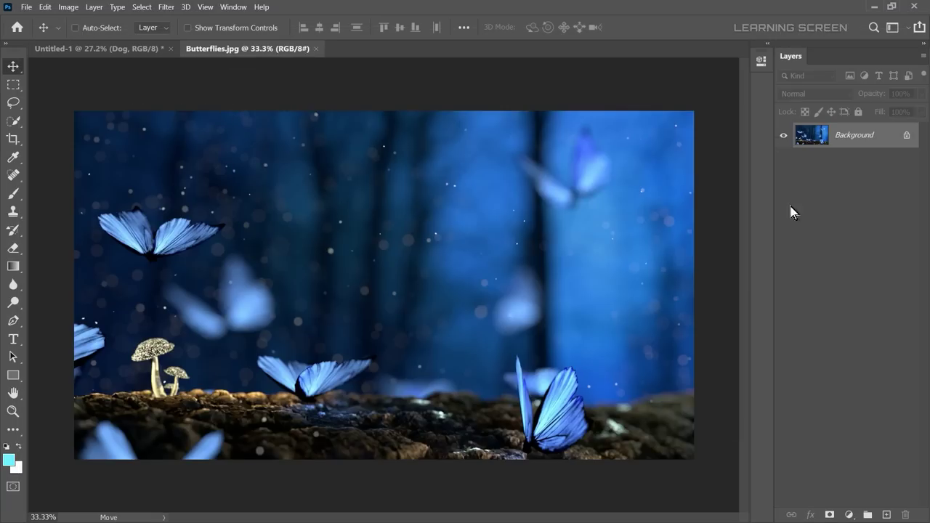
pyautogui.scroll(5, 156, 236)
pyautogui.scroll(3, 156, 236)
# With the Pen tool, trace the upper-left butterfly's left wing from its underside around the tip.
pyautogui.press('p')
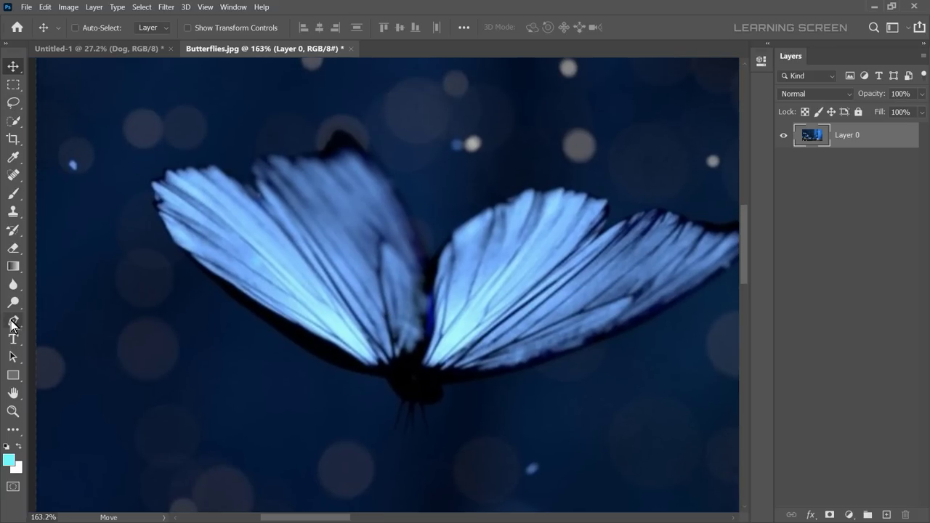
pyautogui.click(408, 387)
pyautogui.moveTo(219, 296)
pyautogui.mouseDown()
pyautogui.moveTo(125, 218)
pyautogui.moveTo(149, 230)
pyautogui.mouseUp()
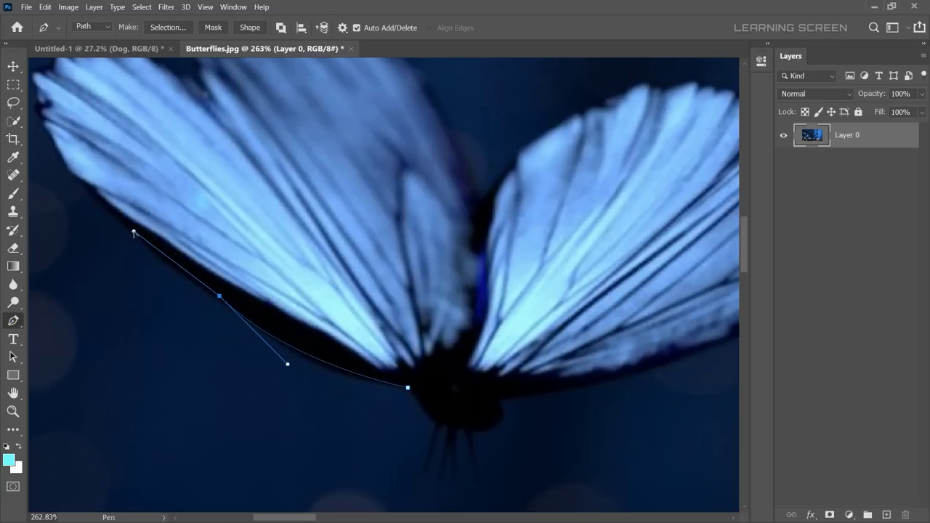
pyautogui.scroll(3, 134, 233)
pyautogui.moveTo(229, 231); pyautogui.dragTo(219, 219)
pyautogui.scroll(3, 169, 90)
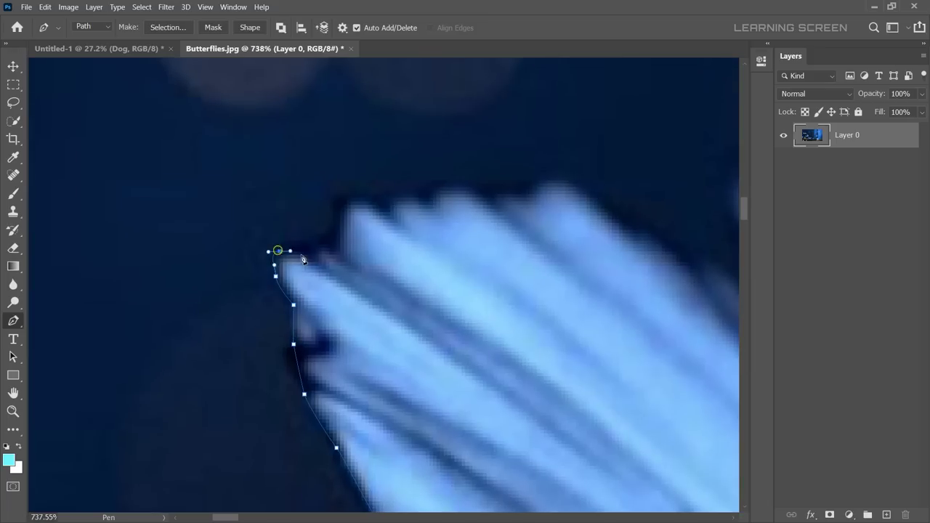
pyautogui.click(446, 187)
pyautogui.moveTo(447, 187); pyautogui.dragTo(187, 114)
pyautogui.click(404, 270)
pyautogui.click(421, 241)
pyautogui.click(385, 133)
pyautogui.scroll(-3, 424, 84)
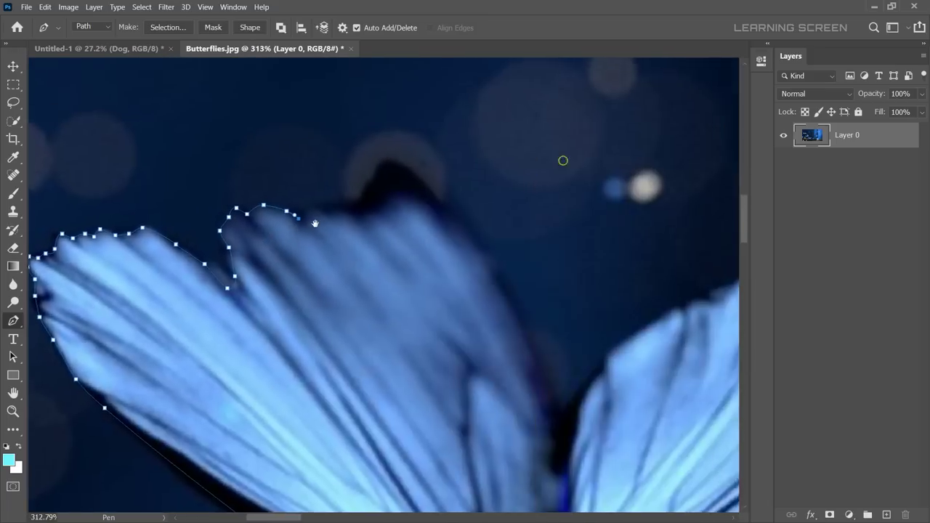
pyautogui.scroll(3, 561, 158)
# Continue the path along the right wing and around the body, closing it at the start.
pyautogui.click(535, 228)
pyautogui.scroll(-3, 583, 208)
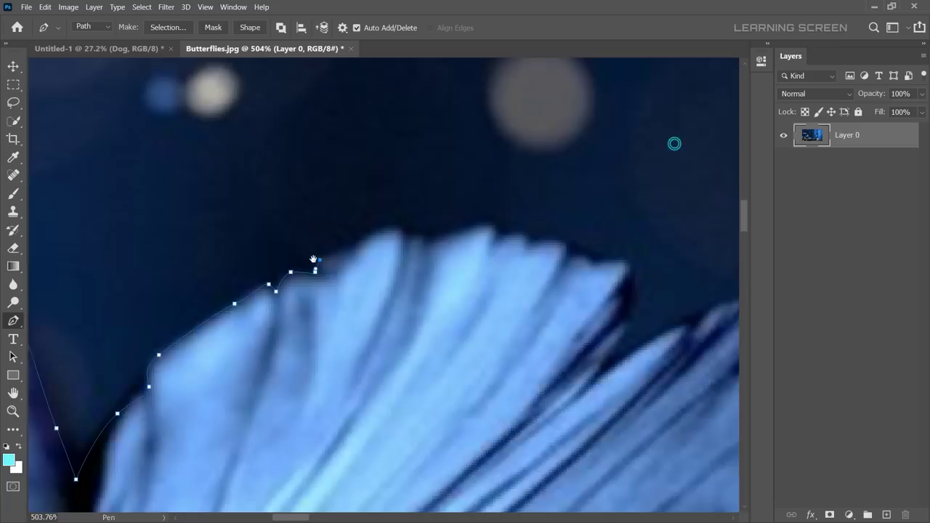
pyautogui.scroll(3, 673, 143)
pyautogui.click(475, 222)
pyautogui.scroll(2, 527, 232)
pyautogui.scroll(-2, 487, 282)
pyautogui.click(430, 291)
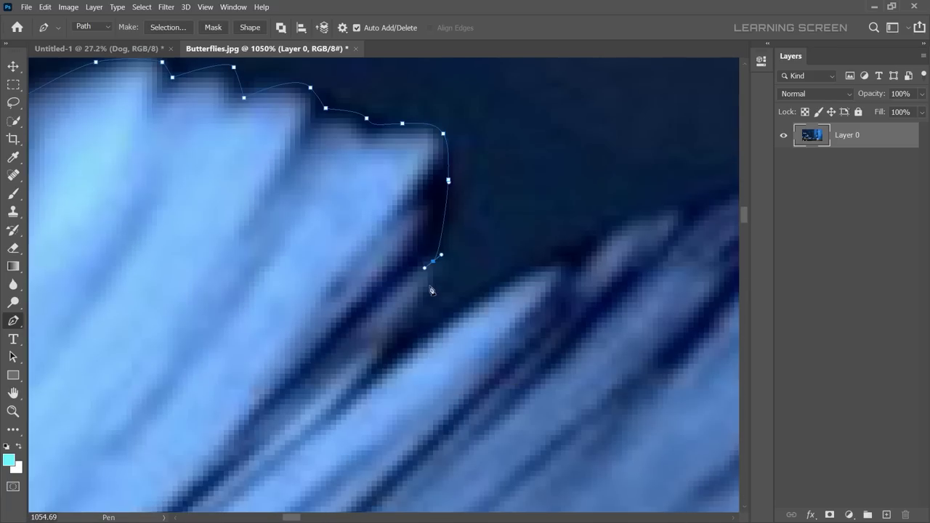
pyautogui.click(670, 208)
pyautogui.click(426, 266)
pyautogui.scroll(-1, 619, 347)
pyautogui.scroll(-2, 620, 348)
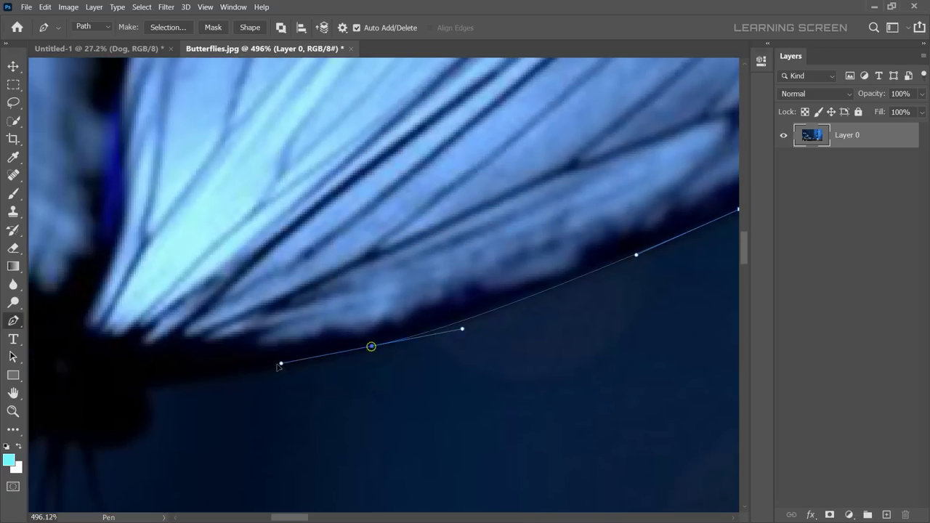
pyautogui.click(400, 321)
pyautogui.moveTo(393, 357); pyautogui.dragTo(373, 375)
pyautogui.click(310, 379)
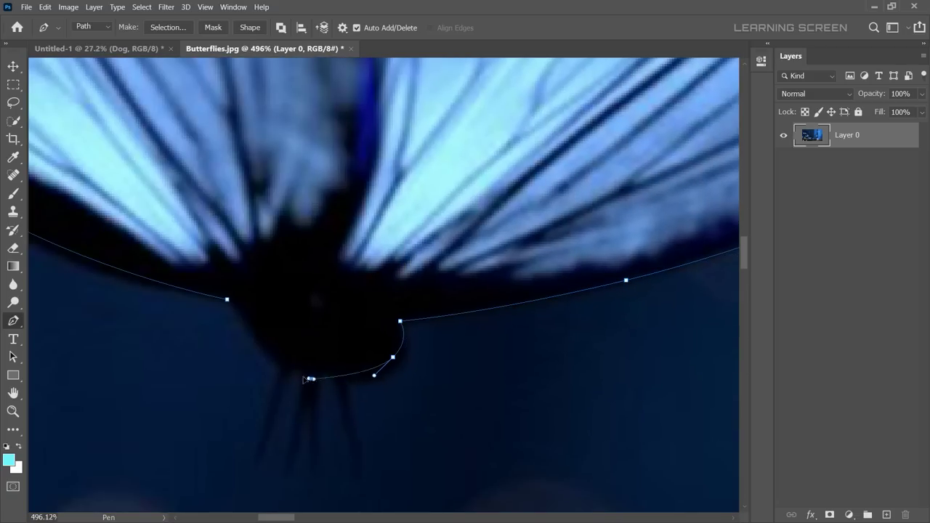
pyautogui.click(229, 303)
pyautogui.scroll(-3, 229, 303)
pyautogui.scroll(-3, 305, 247)
# Turn the butterfly path into a selection with feather 0 and copy it.
pyautogui.rightClick(305, 247)
pyautogui.click(339, 298)
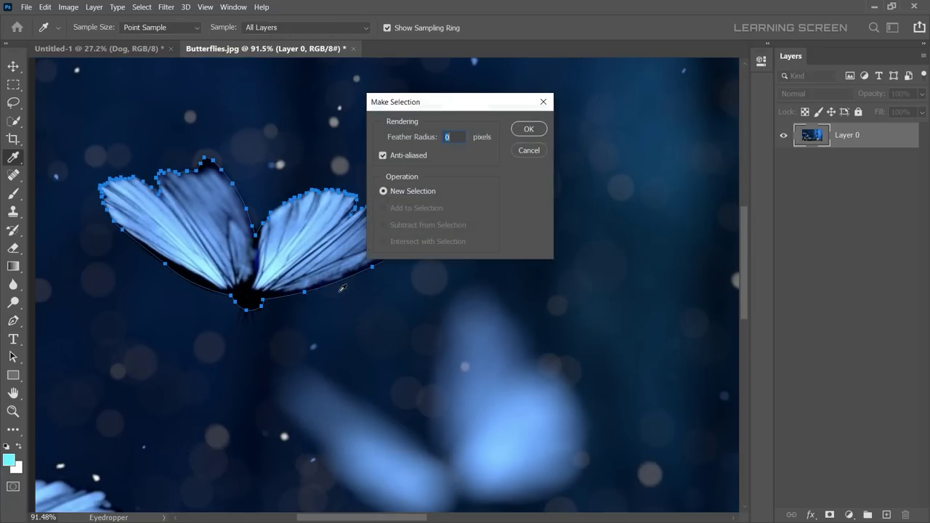
pyautogui.click(530, 130)
pyautogui.scroll(-3, 487, 242)
pyautogui.hotkey('ctrl', 'c')
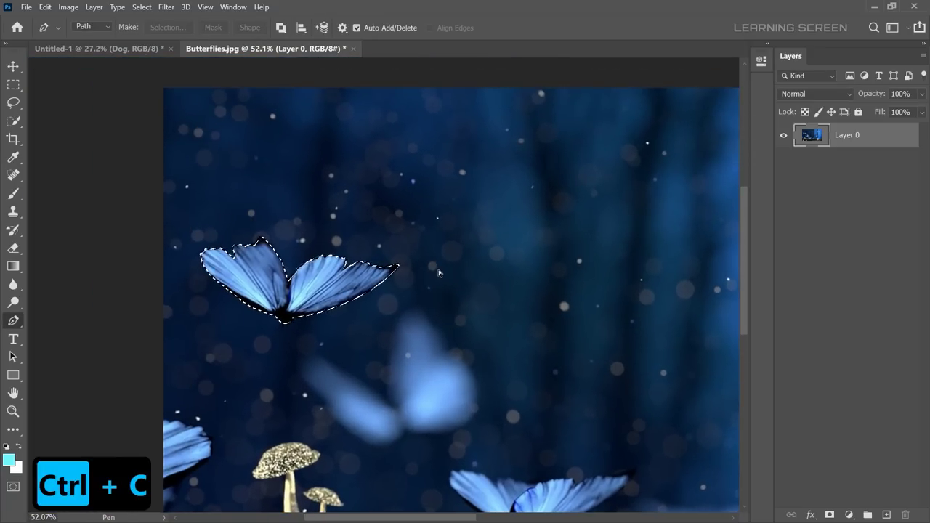
# Paste the butterfly into Untitled-1 and move it to the upper right.
pyautogui.click(99, 48)
pyautogui.click(13, 66)
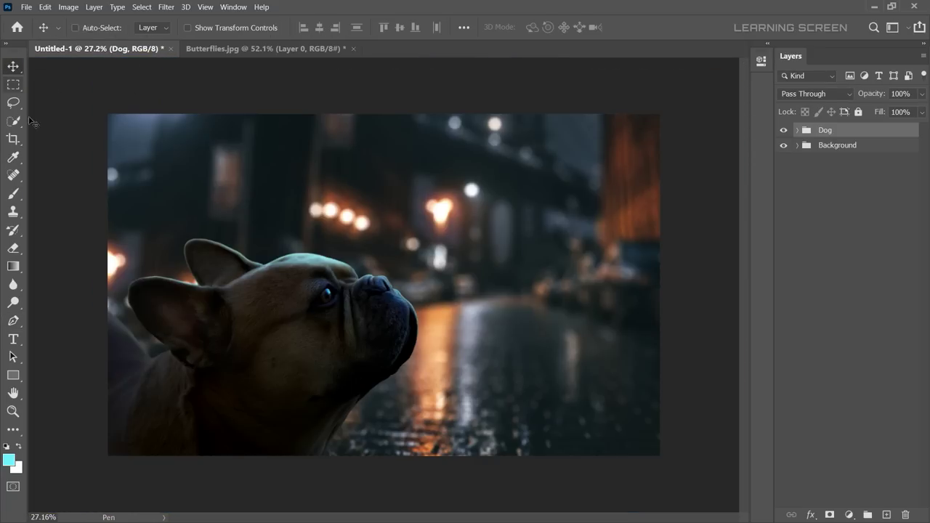
pyautogui.hotkey('ctrl', 'v')
pyautogui.moveTo(478, 208); pyautogui.dragTo(530, 173)
# Close Butterflies.jpg without saving and fit the composite on screen.
pyautogui.click(354, 48)
pyautogui.click(484, 207)
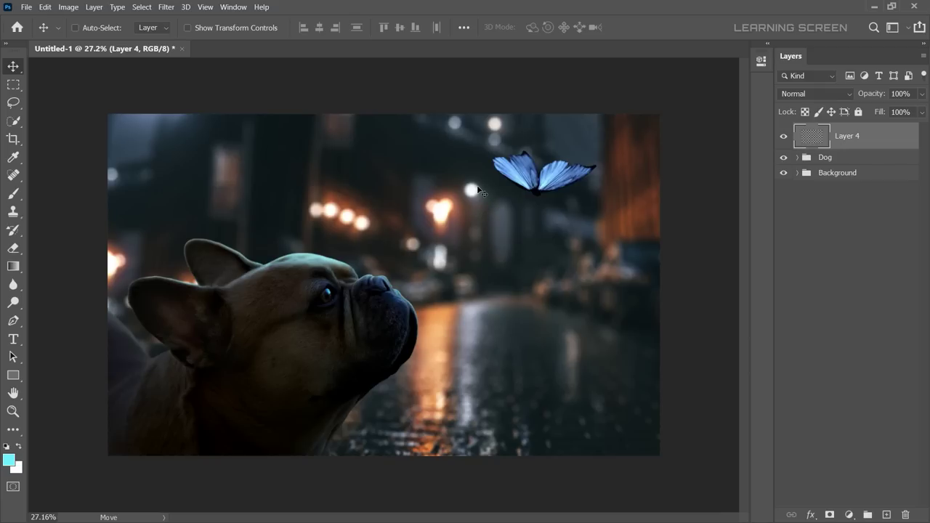
pyautogui.hotkey('ctrl', '0')
# Transform the butterfly to tilt about -13° at roughly 102% scale, nudged slightly right.
pyautogui.hotkey('ctrl', 't')
pyautogui.rightClick(614, 150)
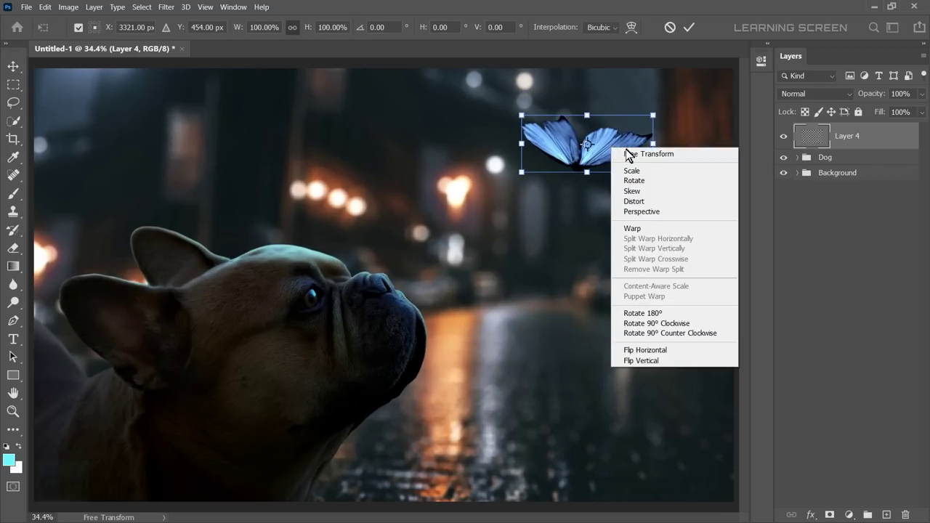
pyautogui.click(658, 350)
pyautogui.moveTo(643, 92); pyautogui.dragTo(665, 107)
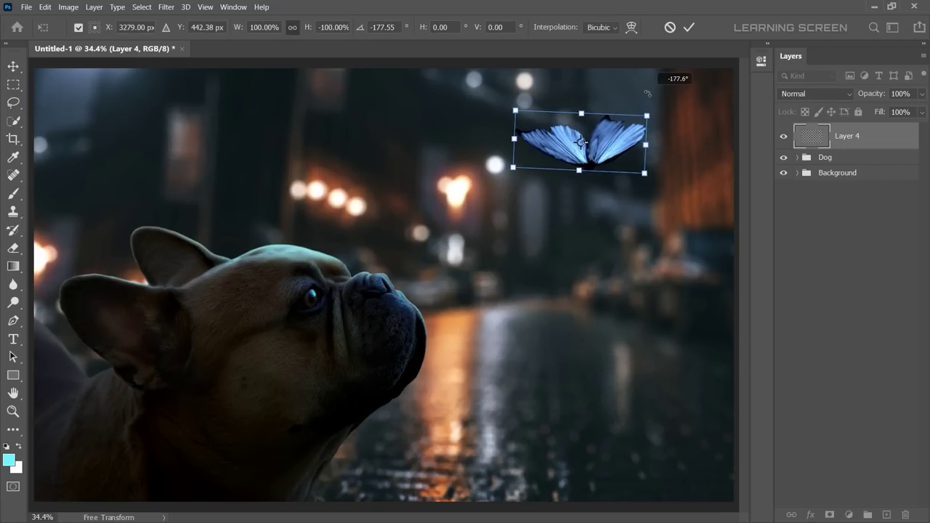
pyautogui.rightClick(614, 145)
pyautogui.click(654, 342)
pyautogui.moveTo(581, 142); pyautogui.dragTo(597, 146)
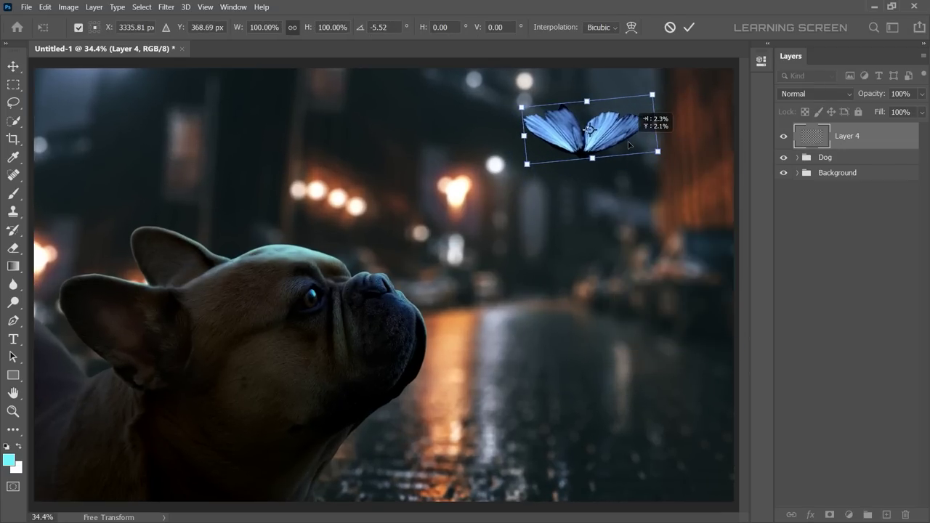
pyautogui.moveTo(660, 104); pyautogui.dragTo(649, 95)
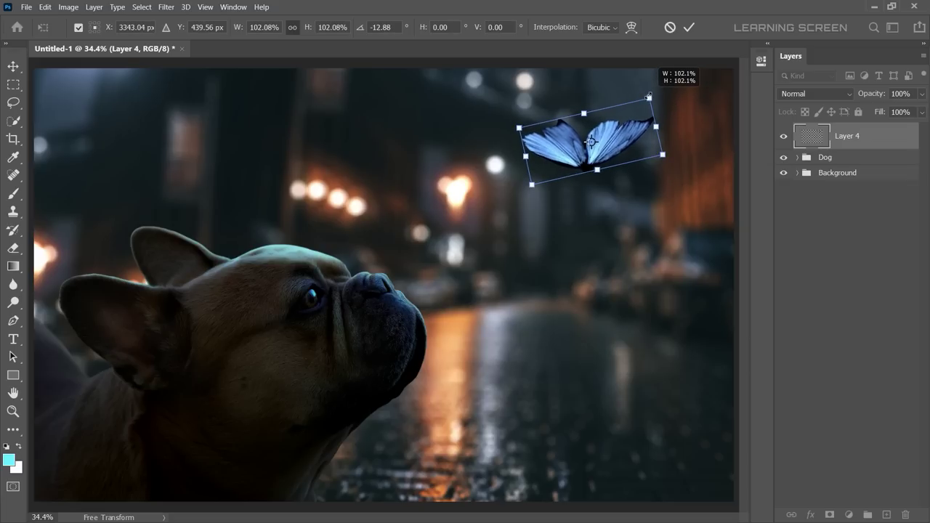
pyautogui.click(688, 26)
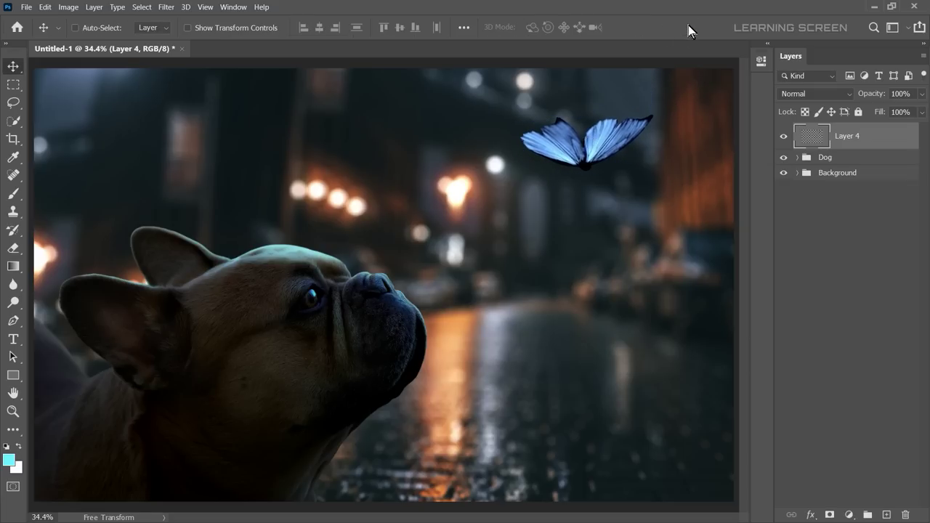
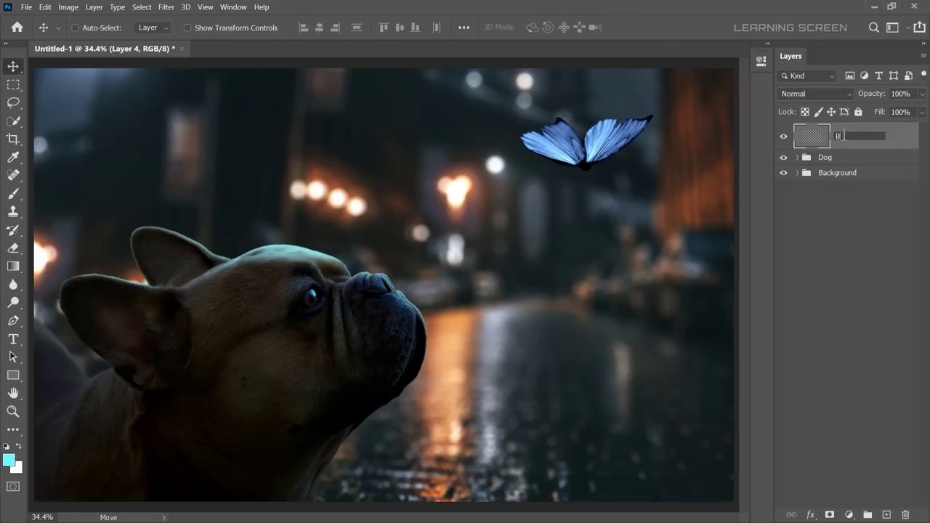
# Name the layer Butterfly, duplicate it, and Gaussian Blur the copy by about 30 pixels.
pyautogui.write('ly')
pyautogui.press('Return')
pyautogui.rightClick(821, 141)
pyautogui.click(781, 79)
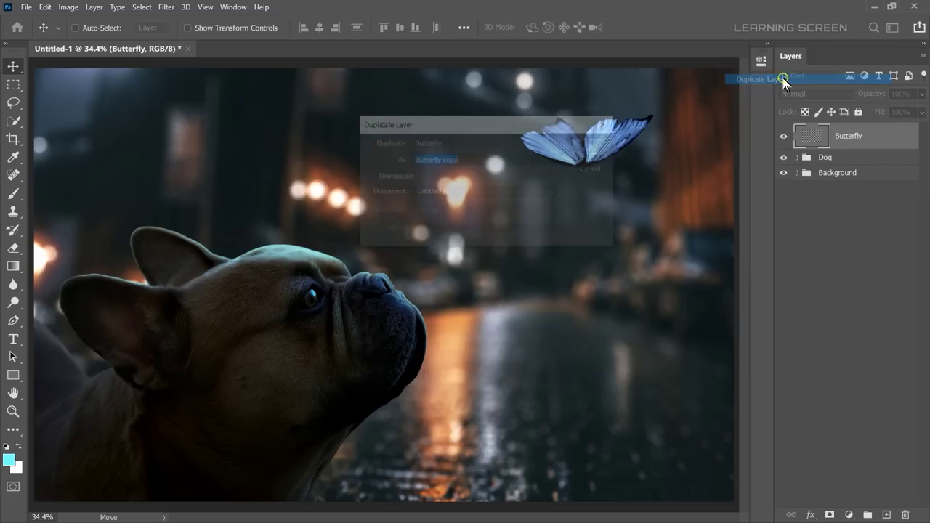
pyautogui.click(595, 146)
pyautogui.click(166, 7)
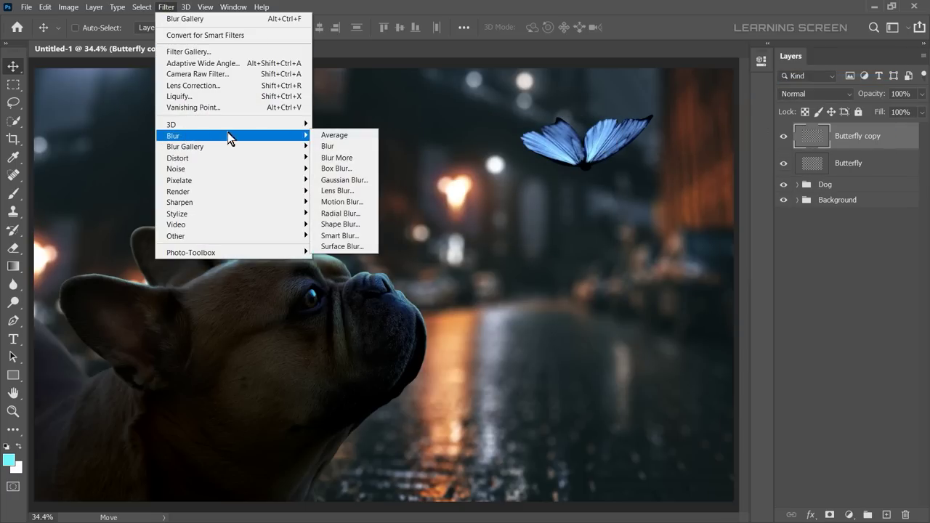
pyautogui.click(345, 181)
pyautogui.moveTo(705, 127); pyautogui.dragTo(626, 225)
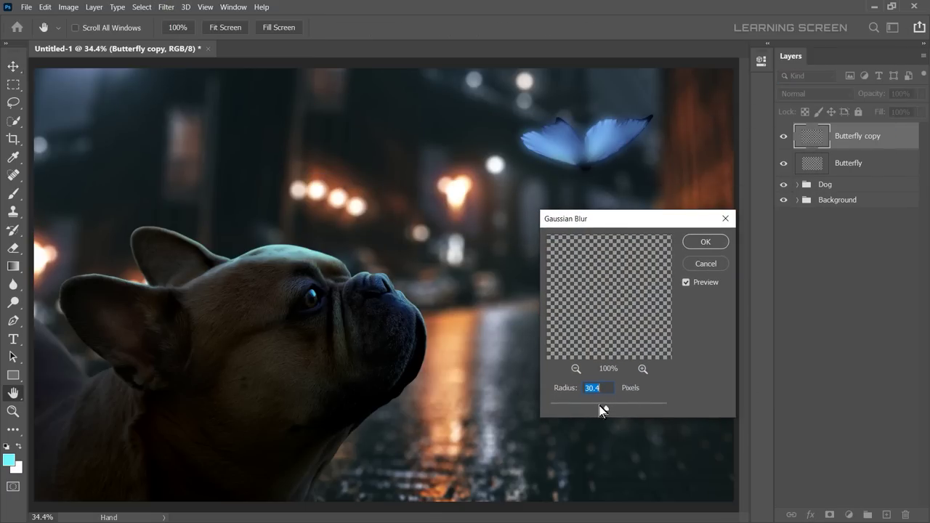
pyautogui.moveTo(603, 410); pyautogui.dragTo(606, 409)
pyautogui.click(706, 242)
# Place the blurred copy beneath Butterfly and create a second Butterfly copy.
pyautogui.press('v')
pyautogui.moveTo(813, 136); pyautogui.dragTo(812, 172)
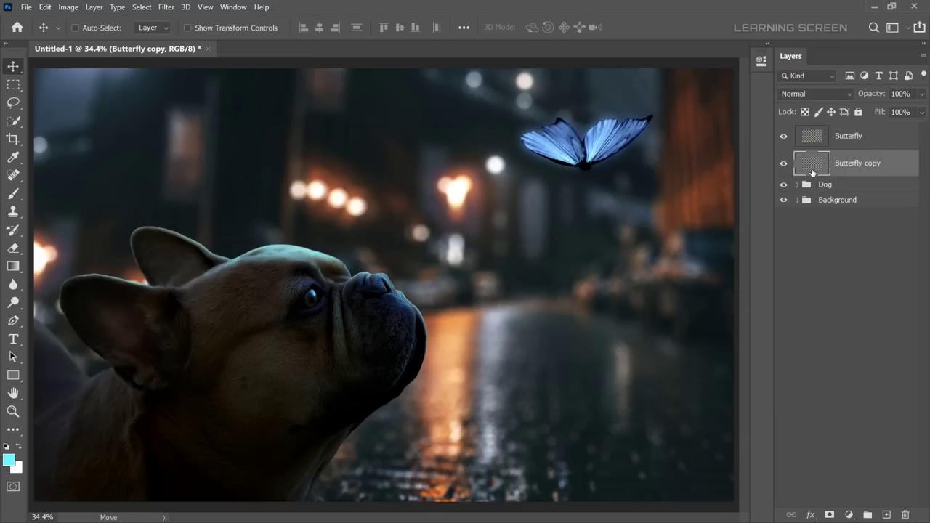
pyautogui.click(872, 135)
pyautogui.rightClick(894, 136)
pyautogui.click(786, 80)
pyautogui.click(596, 146)
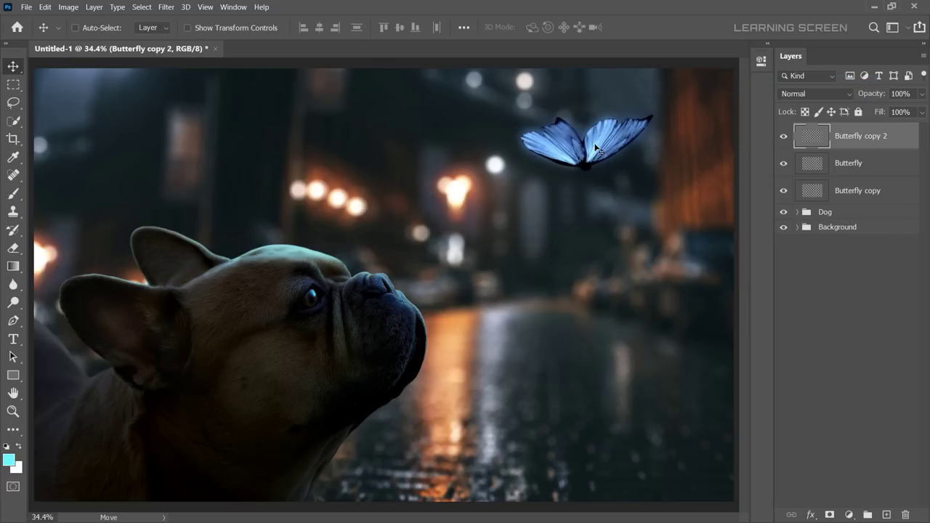
# Gaussian Blur Butterfly copy 2 and set its blend mode to Screen.
pyautogui.click(167, 8)
pyautogui.moveTo(175, 136)
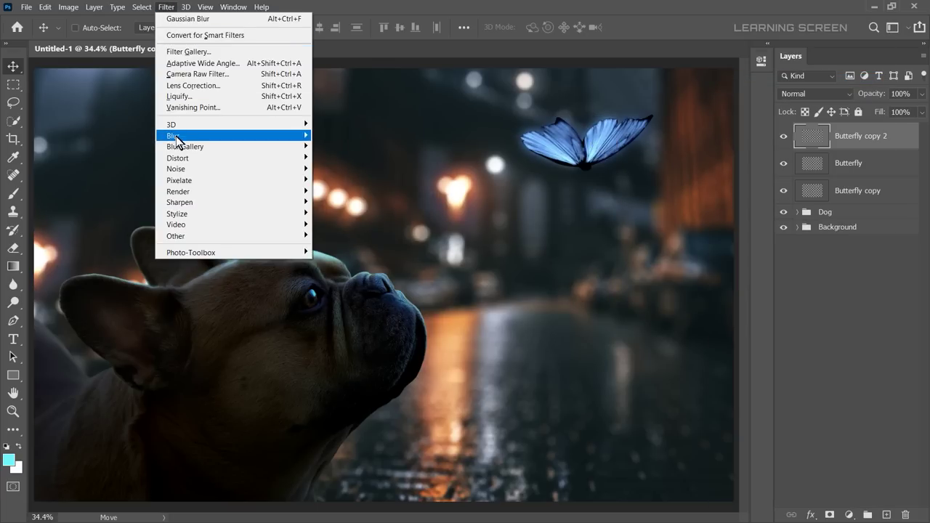
pyautogui.click(341, 179)
pyautogui.click(705, 241)
pyautogui.press('v')
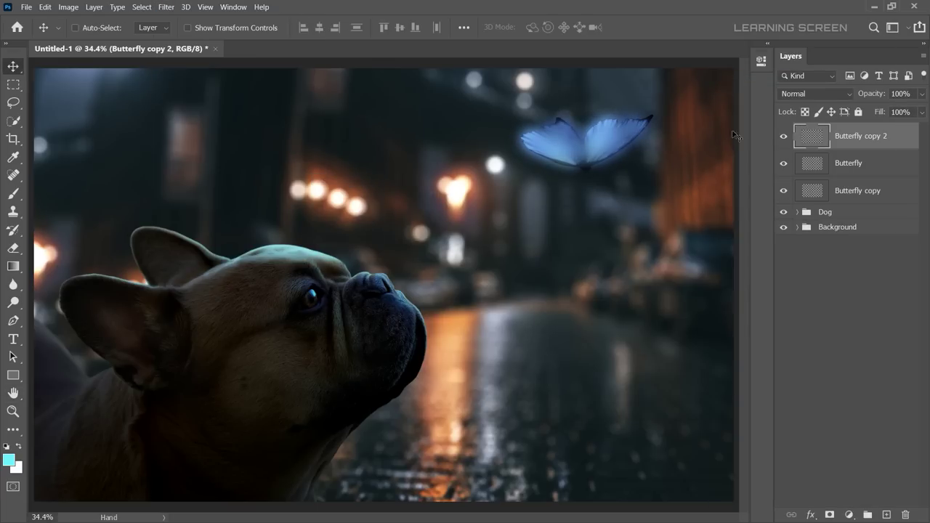
pyautogui.click(815, 93)
pyautogui.click(802, 211)
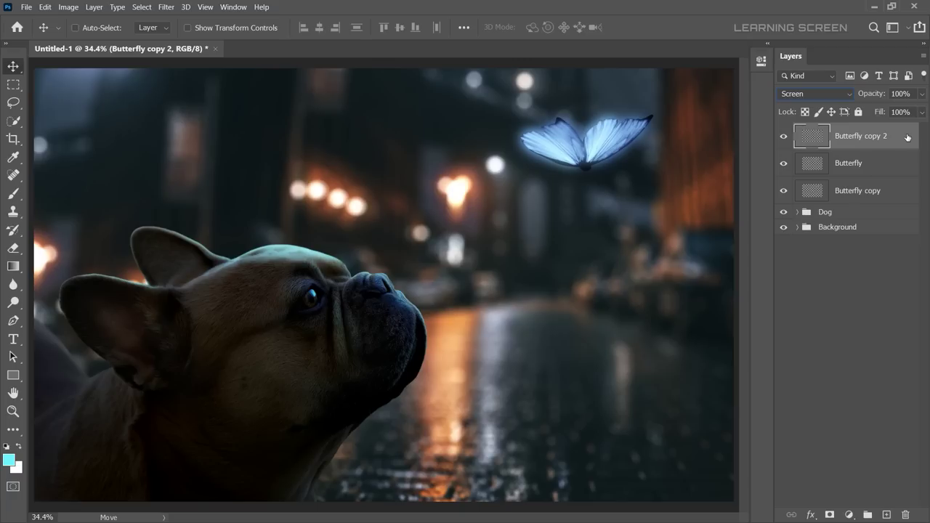
# Rename the glows 'Butterfly glow' and 'Butterfly glow2', then add a new layer named Glow.
pyautogui.write('low')
pyautogui.press('Return')
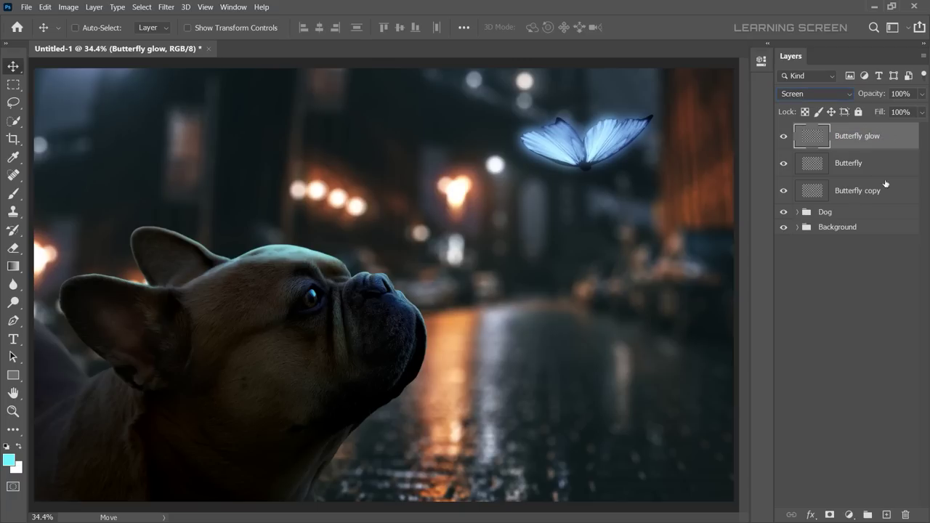
pyautogui.doubleClick(876, 191)
pyautogui.write('glow2')
pyautogui.press('Return')
pyautogui.click(887, 515)
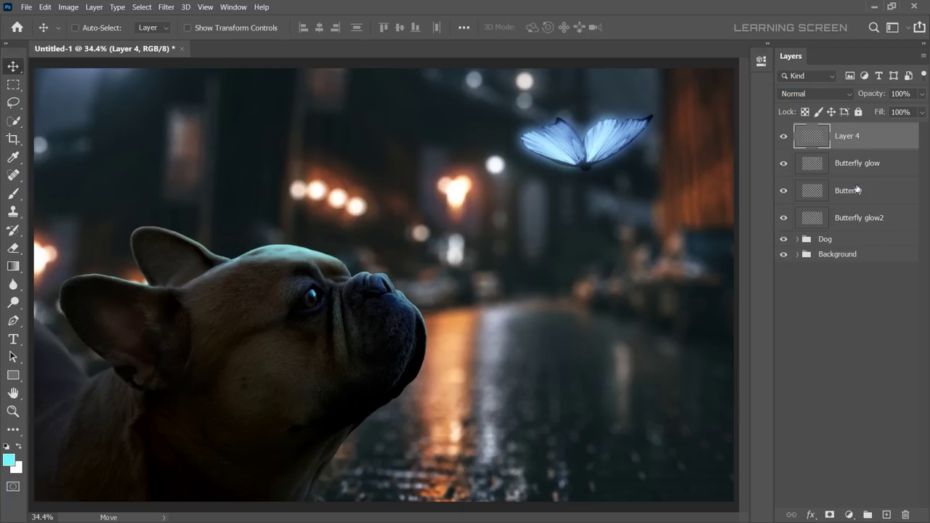
pyautogui.write('Glow')
pyautogui.press('Return')
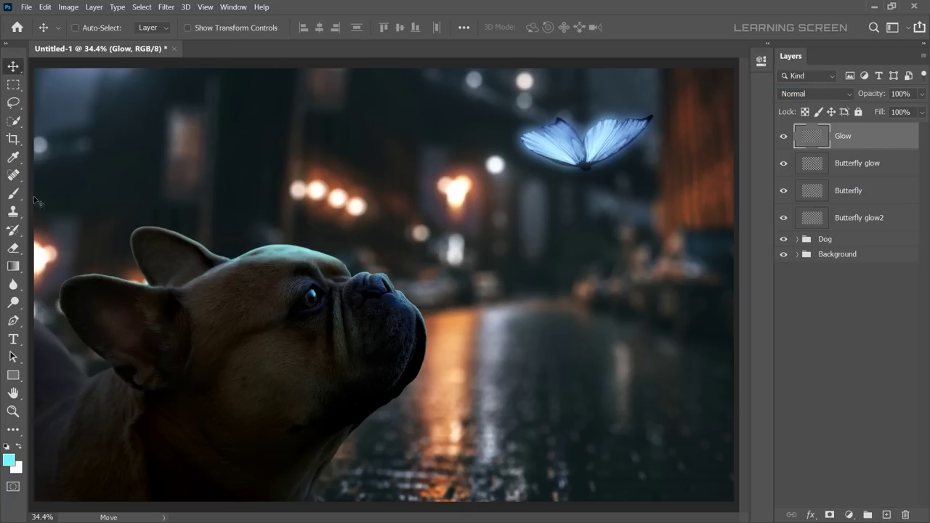
# Paint a soft light-cyan spot on Glow with a 700 px brush.
pyautogui.press('b')
pyautogui.click(9, 460)
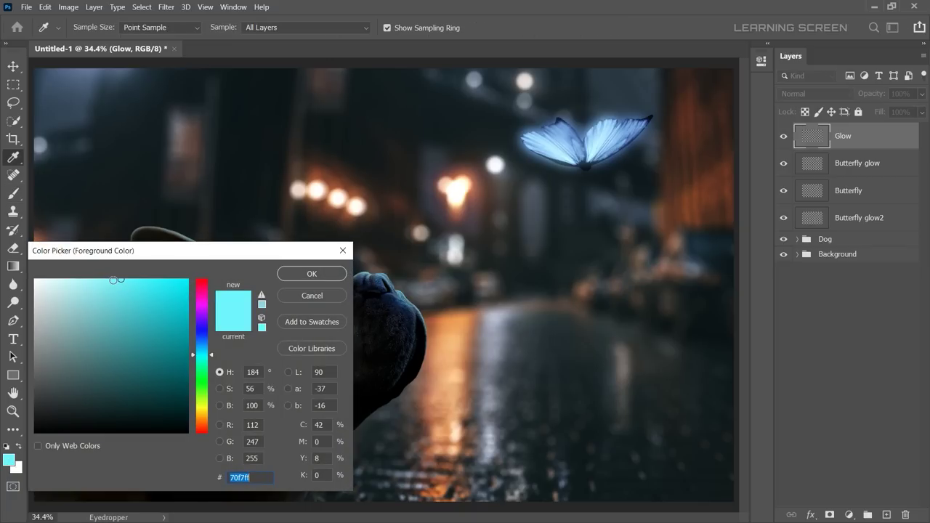
pyautogui.click(292, 278)
pyautogui.scroll(-1, 523, 208)
pyautogui.scroll(-2, 524, 208)
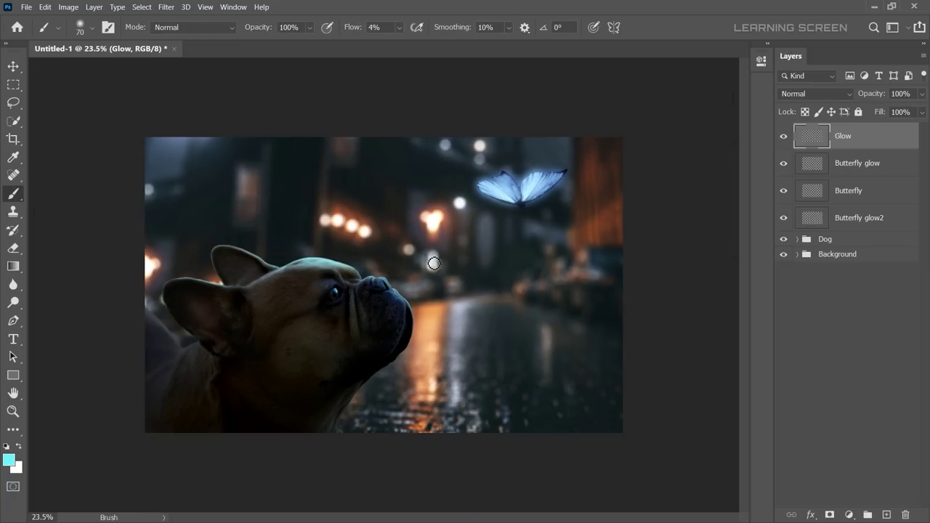
pyautogui.rightClick(371, 264)
pyautogui.moveTo(399, 27); pyautogui.dragTo(437, 51)
pyautogui.moveTo(362, 242)
pyautogui.mouseDown()
pyautogui.moveTo(359, 264)
pyautogui.moveTo(516, 181)
pyautogui.mouseUp()
# Set Glow to Color Dodge, centre it on the butterfly, and lower its fill to 55%.
pyautogui.press('v')
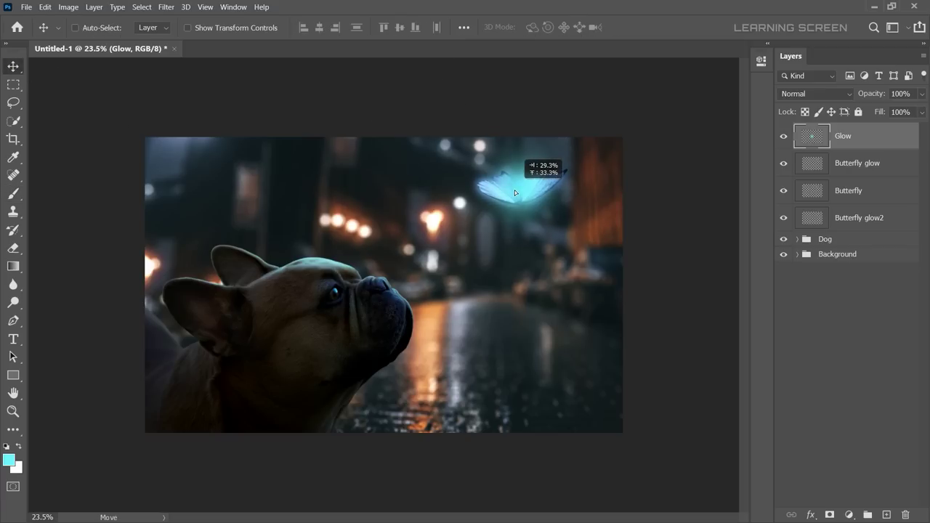
pyautogui.click(807, 94)
pyautogui.click(803, 224)
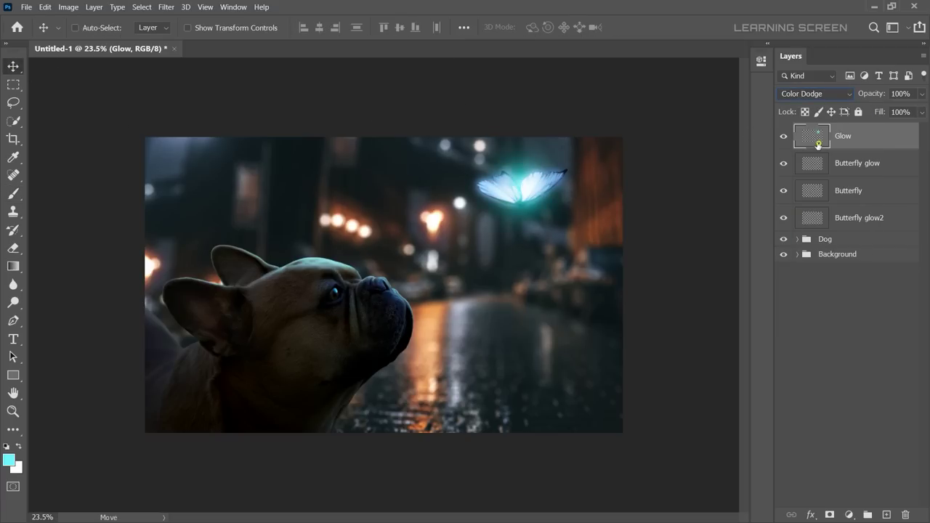
pyautogui.scroll(3, 541, 174)
pyautogui.moveTo(541, 174); pyautogui.dragTo(576, 140)
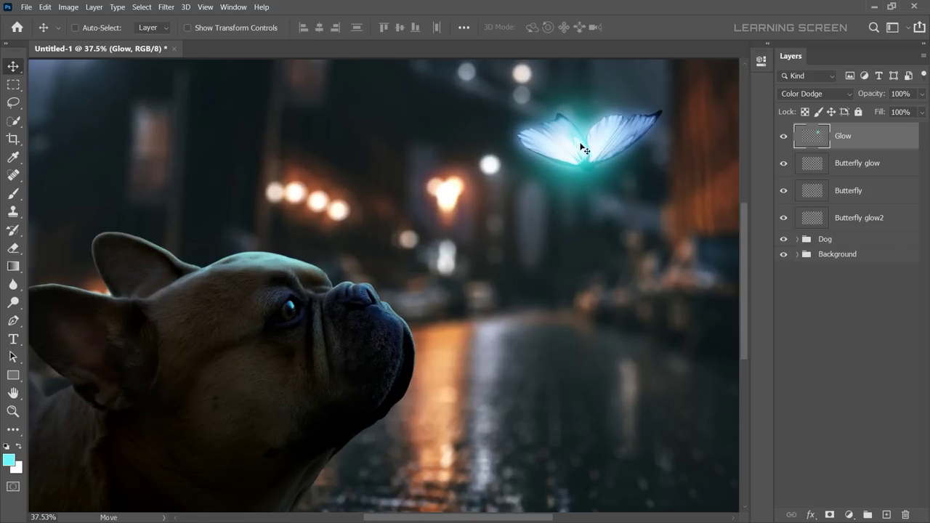
pyautogui.click(924, 113)
pyautogui.moveTo(922, 127); pyautogui.dragTo(902, 127)
# Duplicate Glow as Glow2 in Screen mode, enlarge it to about 138%, and add an empty layer.
pyautogui.rightClick(877, 136)
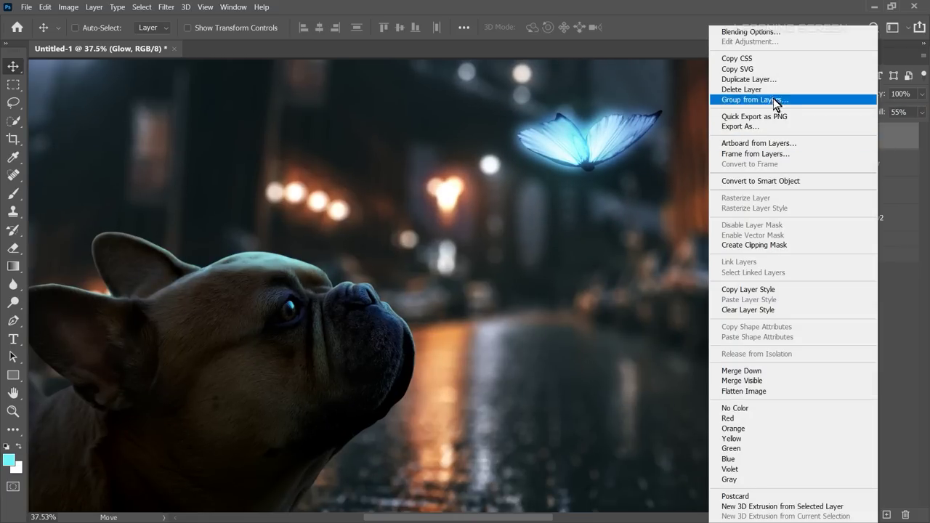
pyautogui.click(772, 79)
pyautogui.write('2')
pyautogui.click(601, 147)
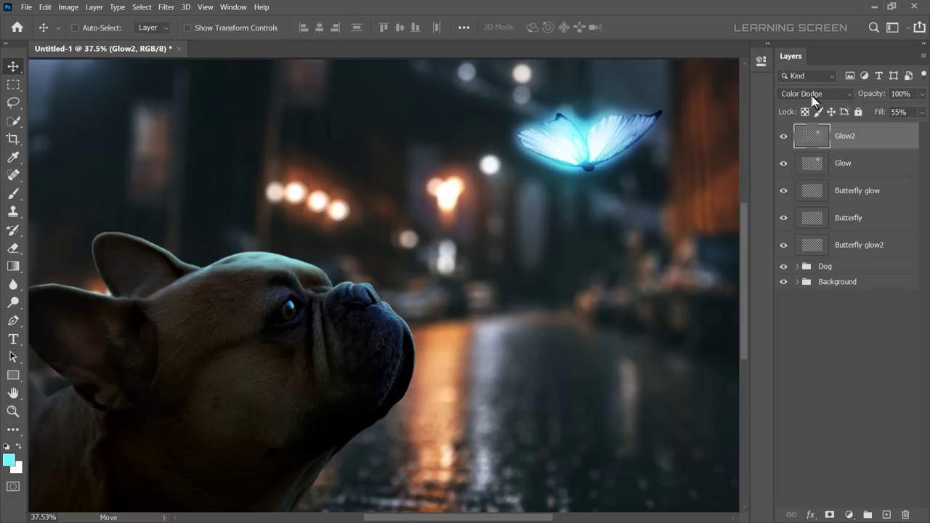
pyautogui.click(812, 96)
pyautogui.click(789, 214)
pyautogui.hotkey('ctrl', 't')
pyautogui.hotkey('ctrl', '0')
pyautogui.moveTo(541, 155); pyautogui.dragTo(561, 131)
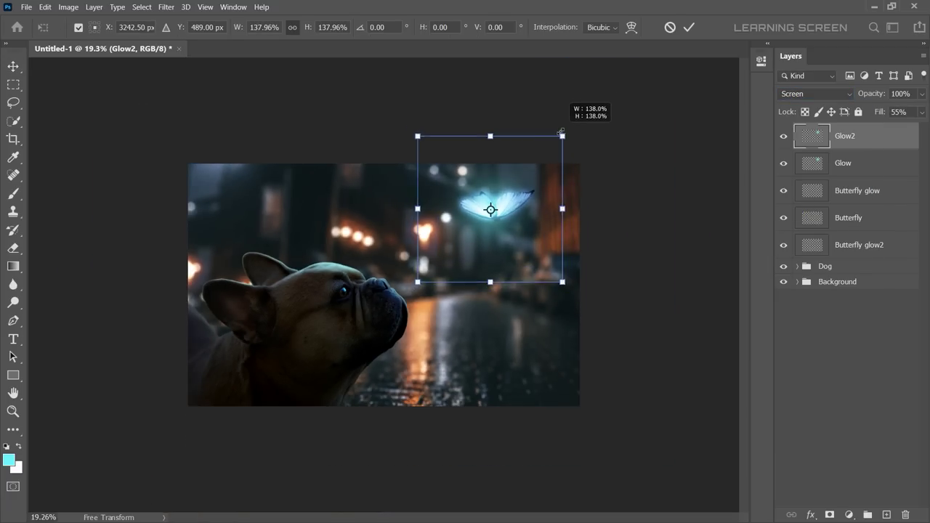
pyautogui.press('Return')
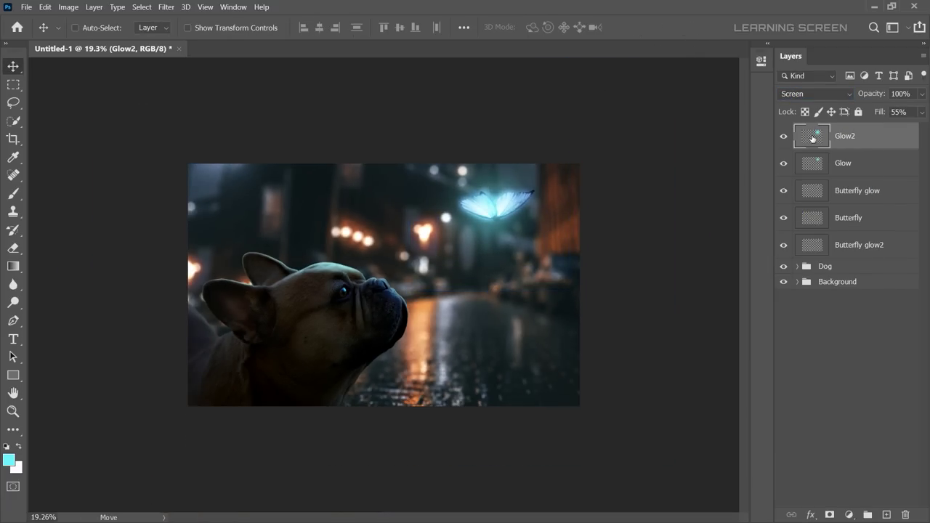
pyautogui.click(886, 515)
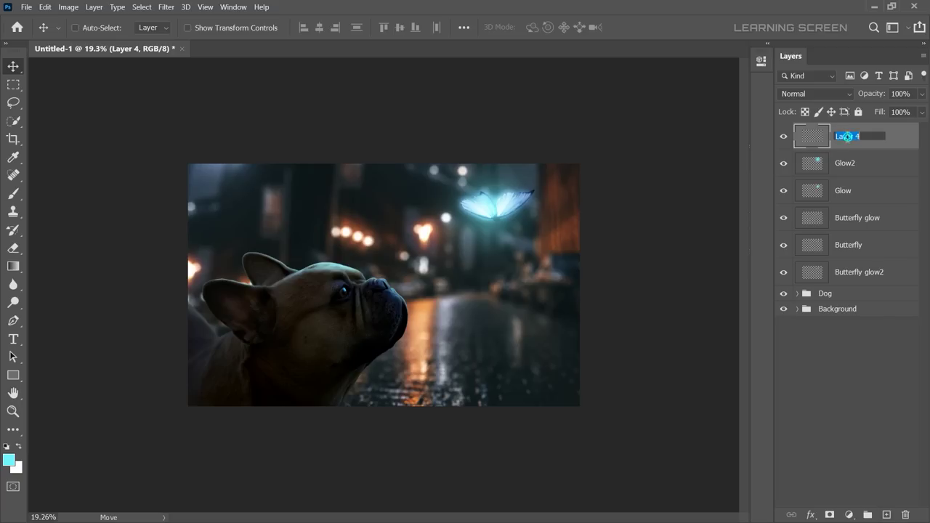
# Name the new layer Trail and paint a wavy cyan streak with a thin white core.
pyautogui.write('il')
pyautogui.press('Return')
pyautogui.click(14, 195)
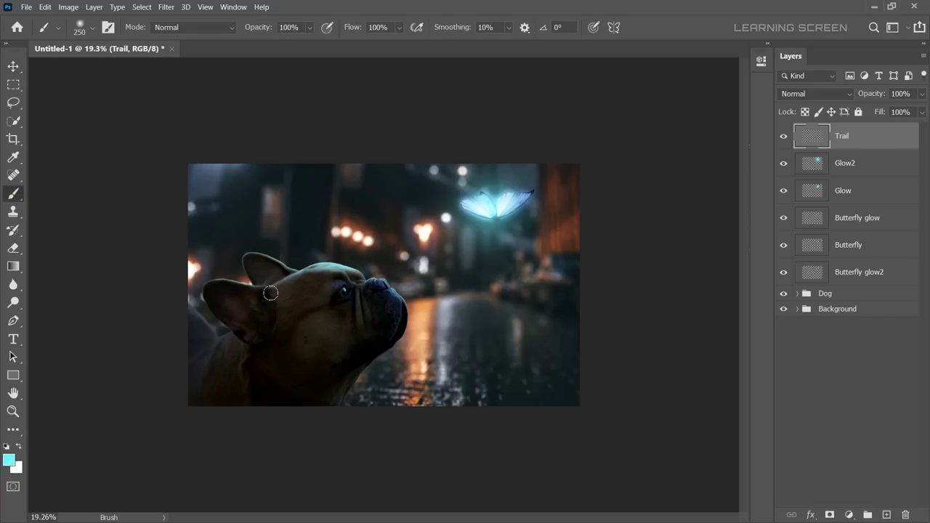
pyautogui.moveTo(270, 293); pyautogui.dragTo(534, 291)
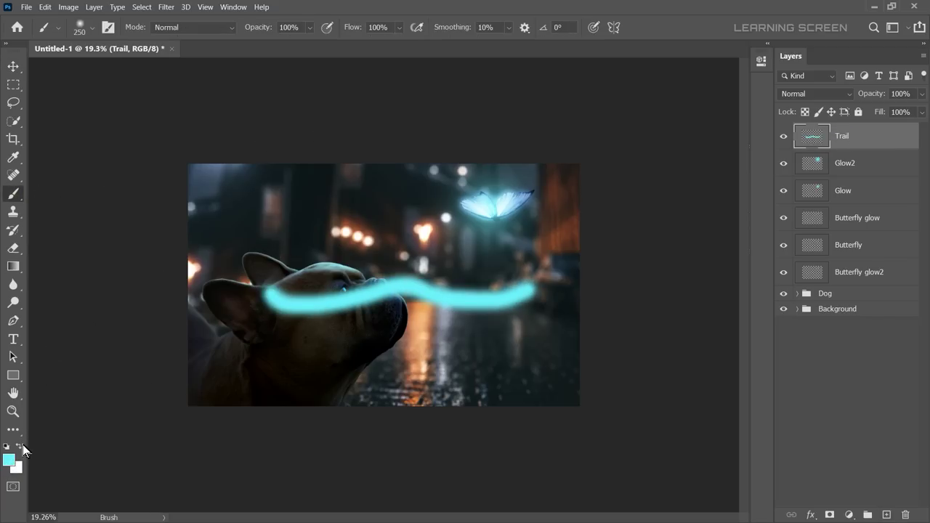
pyautogui.moveTo(283, 311)
pyautogui.mouseDown()
pyautogui.moveTo(415, 284)
pyautogui.moveTo(543, 291)
pyautogui.moveTo(426, 290)
pyautogui.mouseUp()
# Shrink the trail to about 63% and reposition it.
pyautogui.click(12, 69)
pyautogui.hotkey('ctrl', 't')
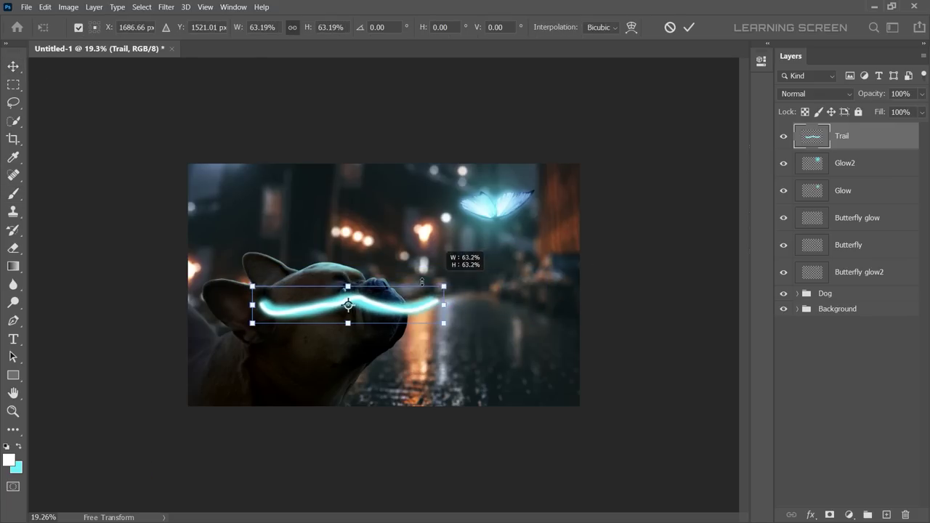
pyautogui.moveTo(349, 309); pyautogui.dragTo(370, 295)
pyautogui.click(687, 27)
# Apply Path Blur to the trail and reshape its path into a wave.
pyautogui.click(167, 7)
pyautogui.moveTo(197, 147)
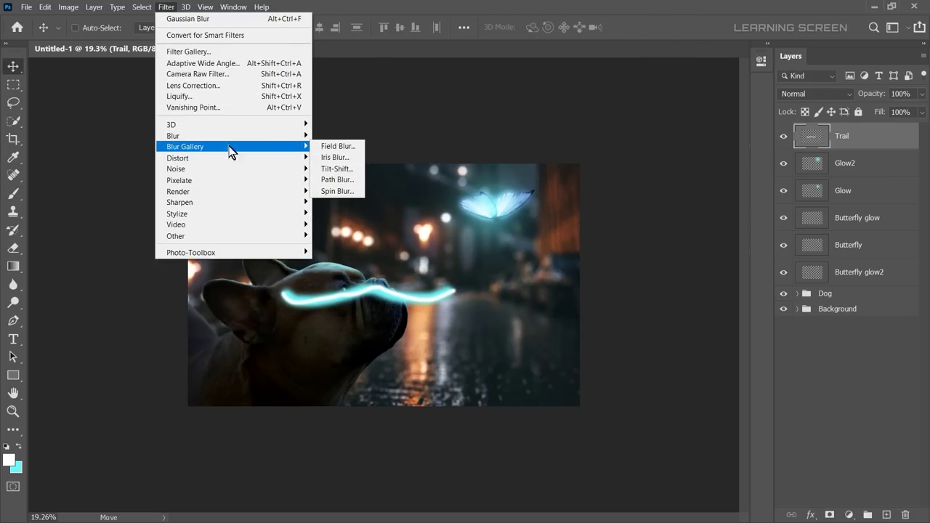
pyautogui.click(345, 183)
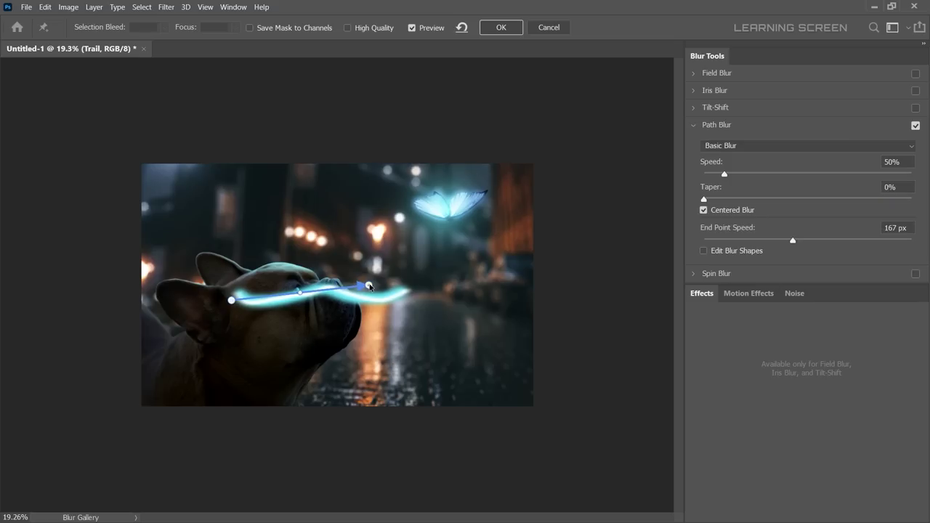
pyautogui.moveTo(326, 299)
pyautogui.mouseDown()
pyautogui.moveTo(329, 286)
pyautogui.moveTo(288, 305)
pyautogui.mouseUp()
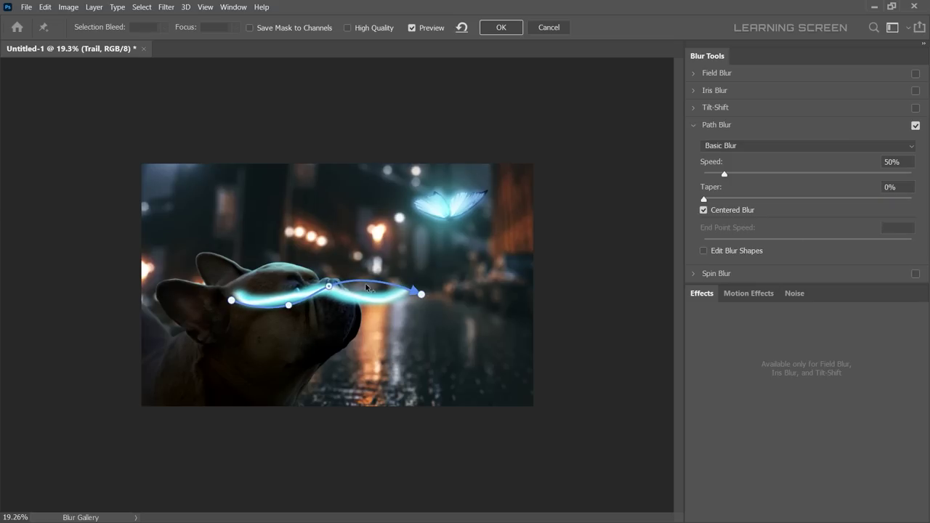
pyautogui.moveTo(365, 291); pyautogui.dragTo(365, 304)
pyautogui.moveTo(289, 305)
pyautogui.mouseDown()
pyautogui.moveTo(276, 281)
pyautogui.moveTo(322, 305)
pyautogui.moveTo(365, 279)
pyautogui.mouseUp()
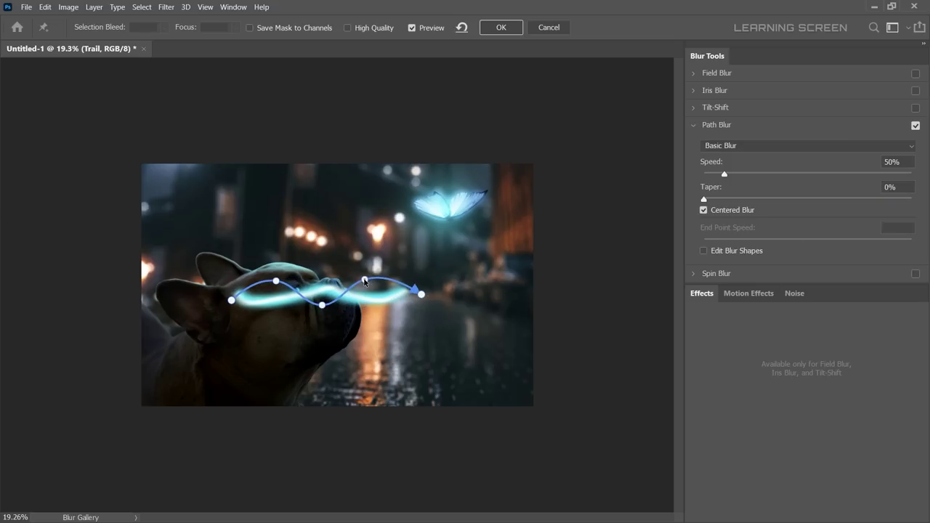
# Use Rear Sync Flash with higher speed, Centered Blur off and 0% taper, then apply the blur.
pyautogui.click(731, 146)
pyautogui.click(729, 166)
pyautogui.moveTo(747, 174); pyautogui.dragTo(806, 174)
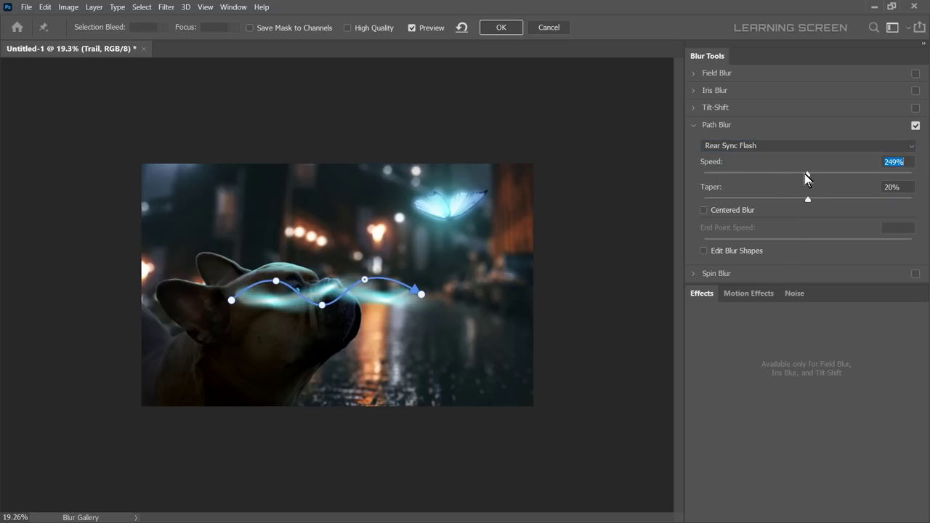
pyautogui.click(806, 198)
pyautogui.moveTo(742, 205); pyautogui.dragTo(679, 206)
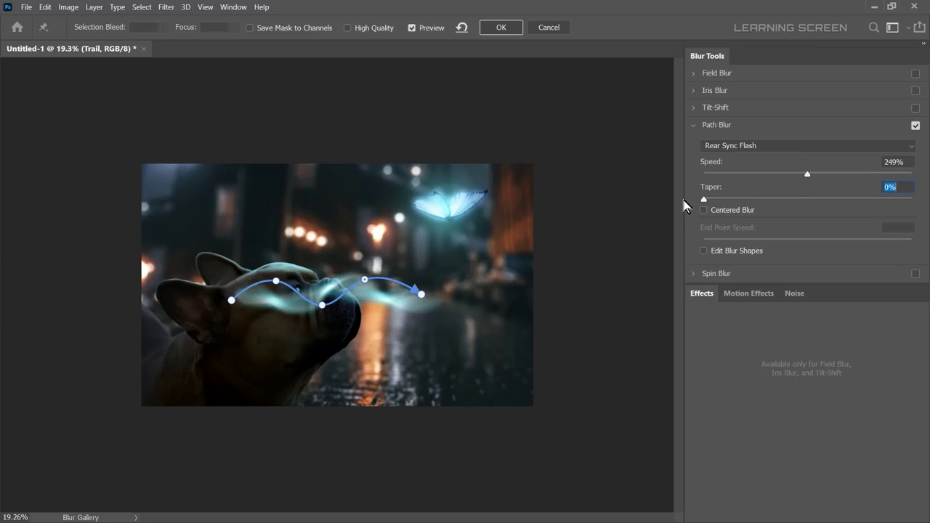
pyautogui.moveTo(807, 174)
pyautogui.mouseDown()
pyautogui.moveTo(855, 174)
pyautogui.moveTo(836, 175)
pyautogui.mouseUp()
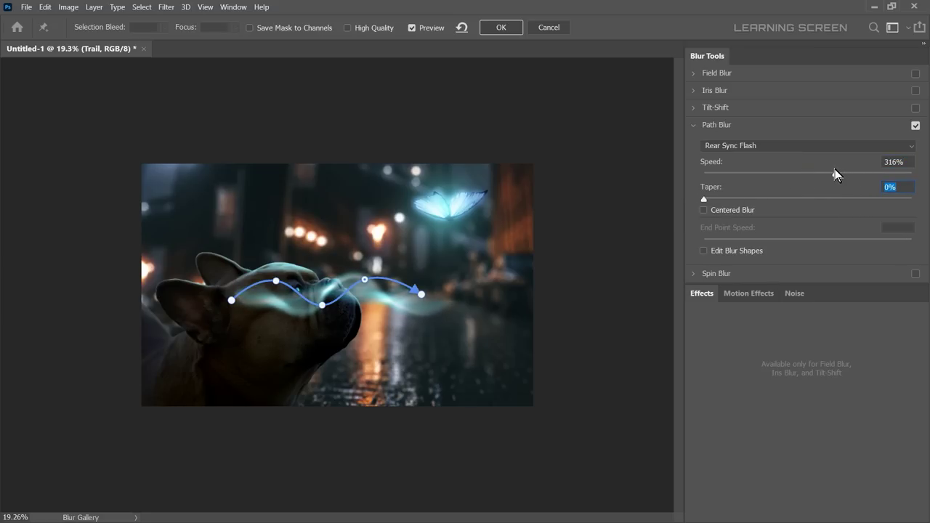
pyautogui.click(500, 29)
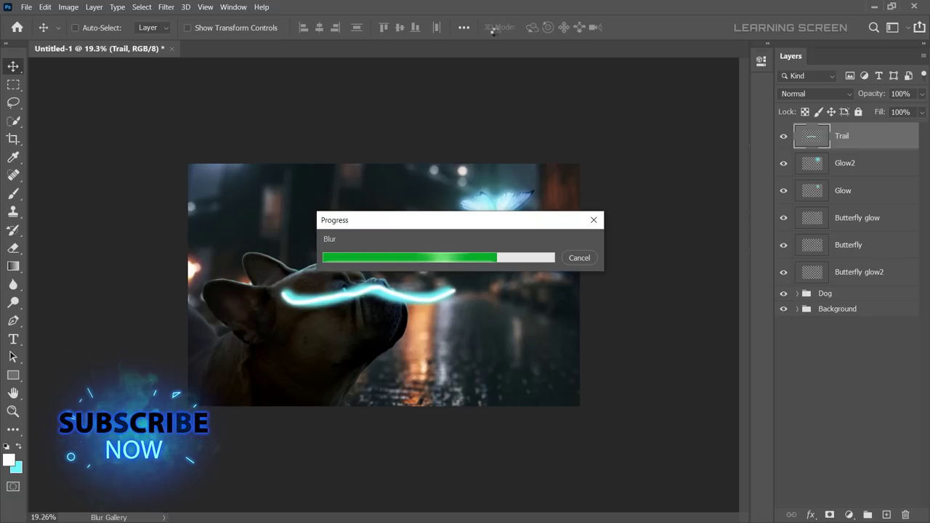
pyautogui.hotkey('ctrl', 't')
# Rotate the trail and warp it with an Arc style at 47.3% bend.
pyautogui.moveTo(449, 197)
pyautogui.mouseDown()
pyautogui.moveTo(460, 303)
pyautogui.moveTo(458, 237)
pyautogui.mouseUp()
pyautogui.rightClick(458, 238)
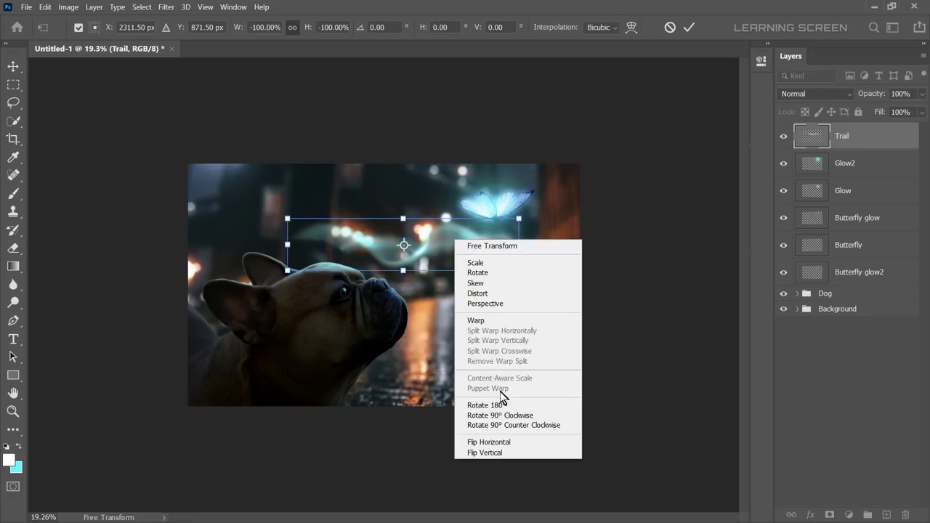
pyautogui.click(483, 322)
pyautogui.click(314, 27)
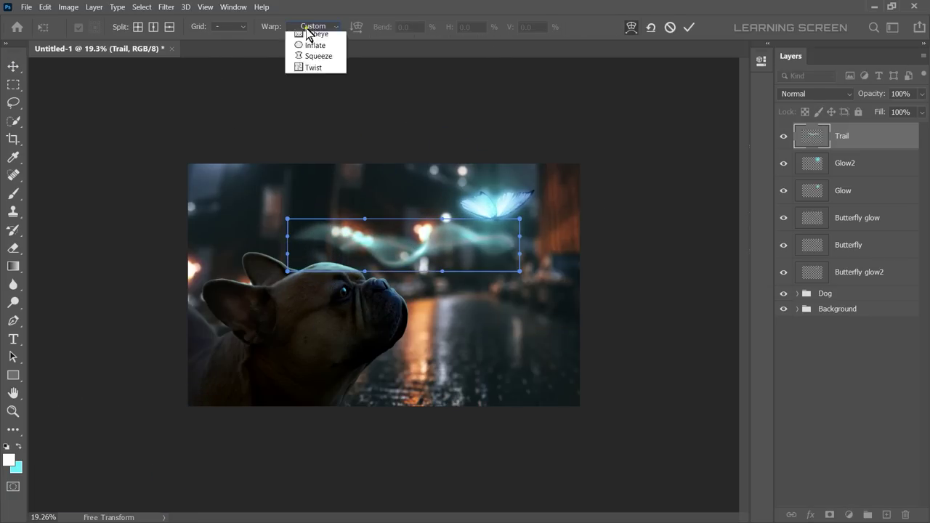
pyautogui.click(304, 57)
pyautogui.moveTo(374, 27)
pyautogui.mouseDown()
pyautogui.moveTo(287, 47)
pyautogui.moveTo(318, 34)
pyautogui.mouseUp()
pyautogui.moveTo(378, 27); pyautogui.dragTo(425, 22)
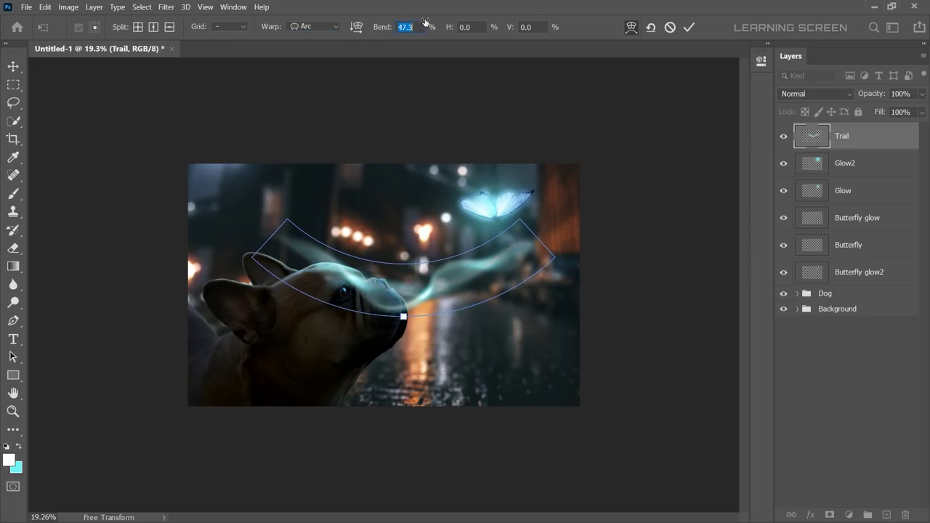
pyautogui.click(689, 29)
# Scale the trail to about half, move it toward the butterfly, and rotate it about 15° clockwise.
pyautogui.moveTo(374, 240); pyautogui.dragTo(395, 198)
pyautogui.hotkey('ctrl', 't')
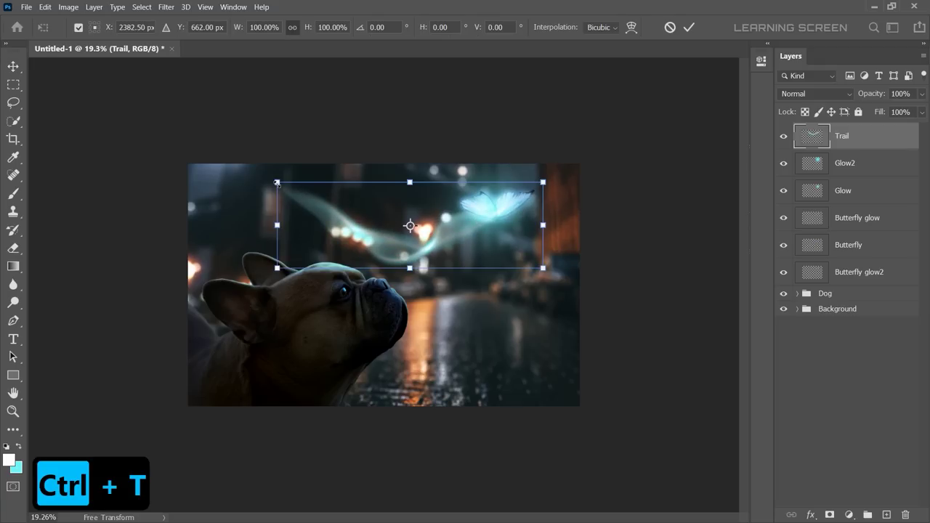
pyautogui.moveTo(274, 182); pyautogui.dragTo(400, 222)
pyautogui.moveTo(507, 246); pyautogui.dragTo(486, 207)
pyautogui.moveTo(556, 195)
pyautogui.mouseDown()
pyautogui.moveTo(516, 186)
pyautogui.moveTo(480, 215)
pyautogui.mouseUp()
# Warp the trail's top-left end up and left so it sweeps into the butterfly.
pyautogui.rightClick(467, 216)
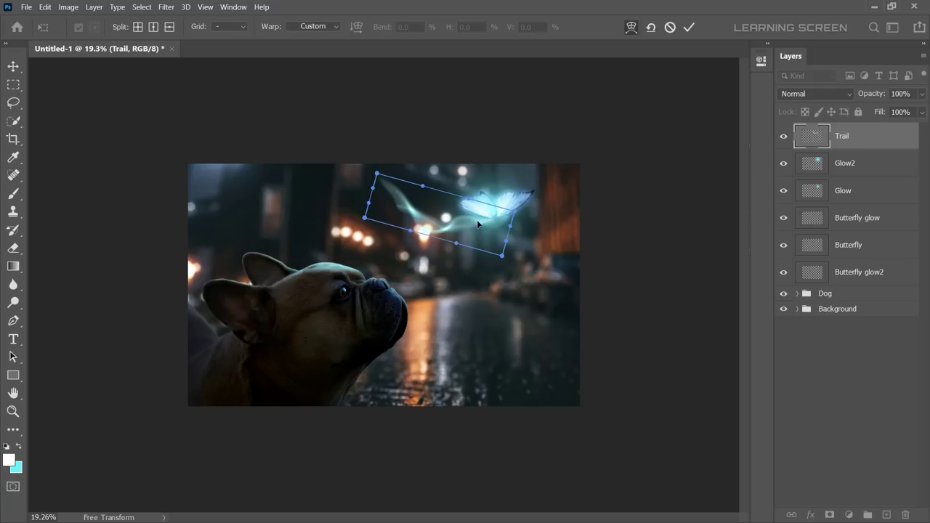
pyautogui.click(494, 291)
pyautogui.moveTo(376, 173); pyautogui.dragTo(332, 162)
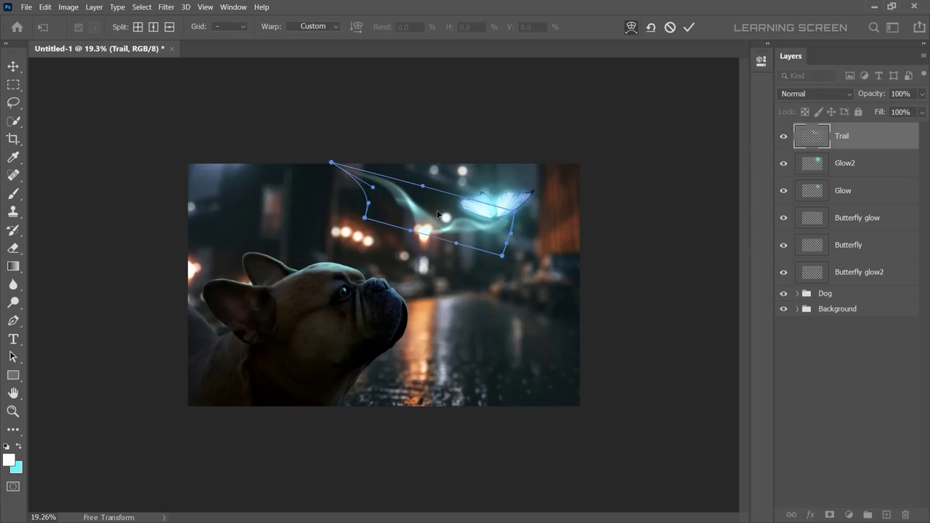
pyautogui.click(689, 27)
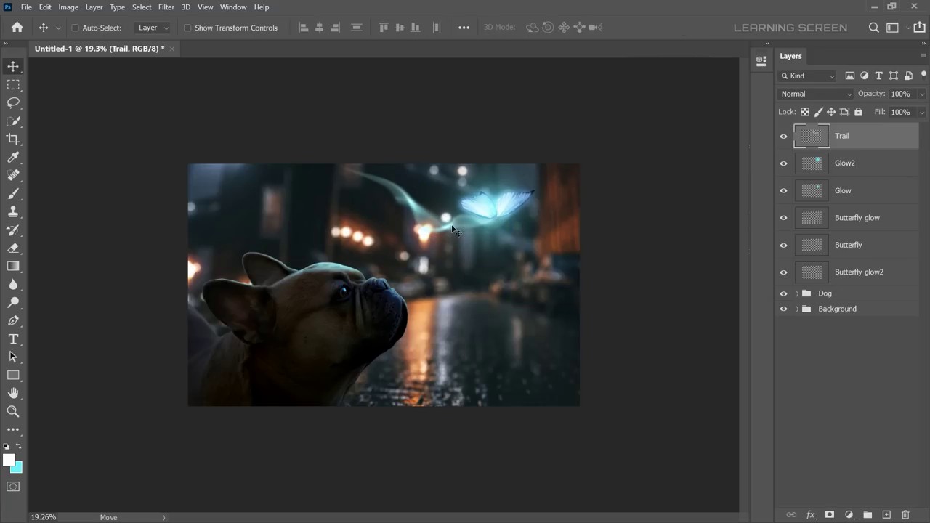
pyautogui.scroll(5, 471, 222)
# Adjust the Eraser brush settings, then return to the Move tool.
pyautogui.scroll(3, 415, 151)
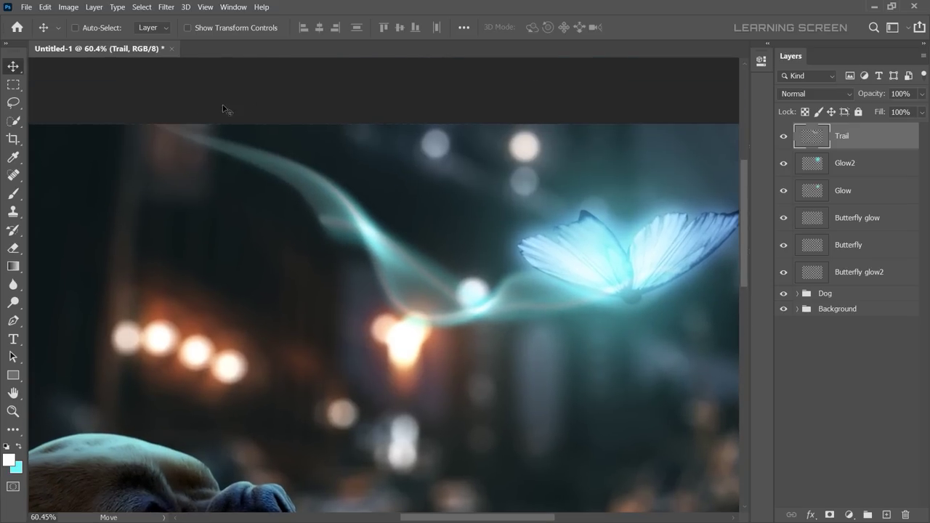
pyautogui.click(13, 248)
pyautogui.rightClick(219, 190)
pyautogui.press('Escape')
pyautogui.scroll(-2, 434, 129)
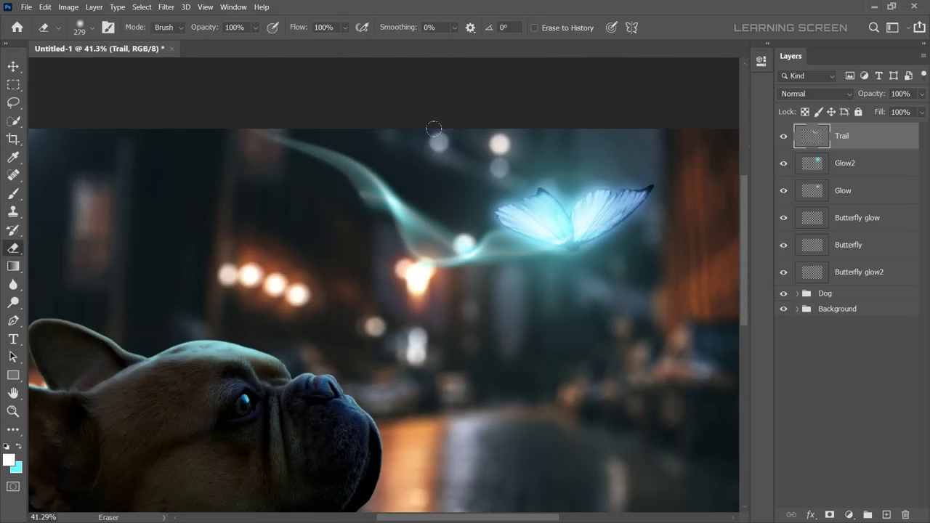
pyautogui.scroll(-5, 271, 174)
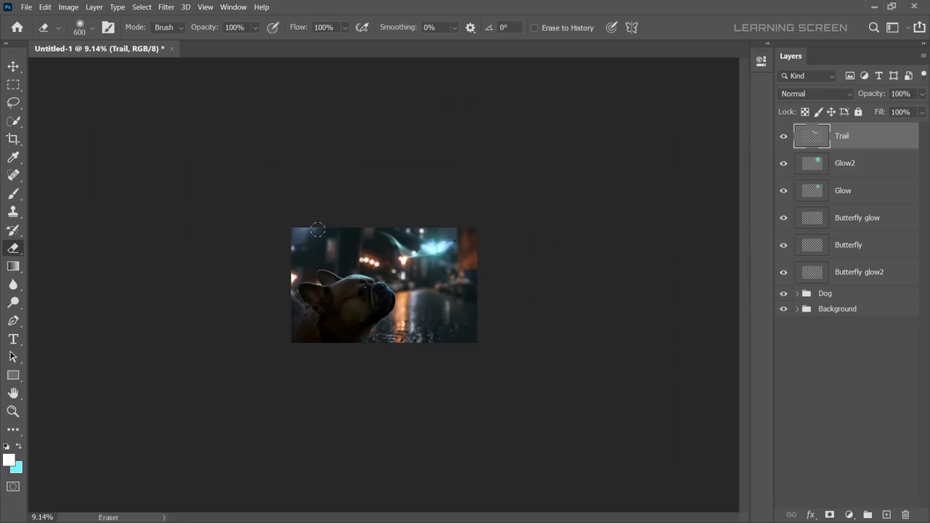
pyautogui.scroll(5, 383, 299)
pyautogui.press('v')
pyautogui.scroll(5, 452, 269)
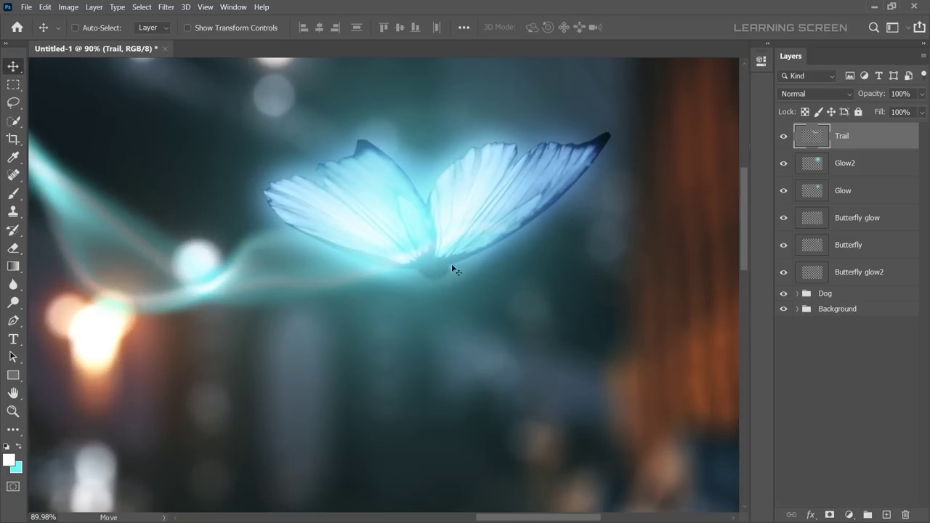
pyautogui.scroll(-2, 424, 262)
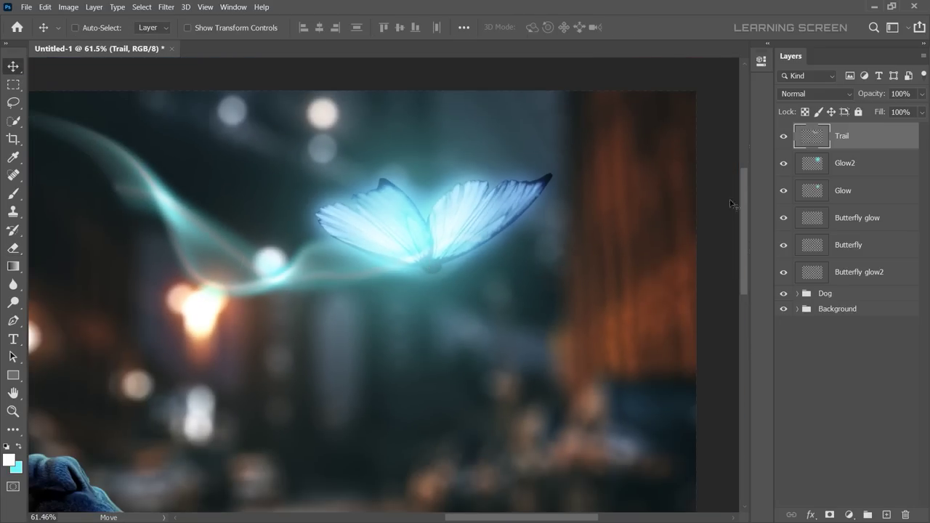
# Duplicate Trail as Trail 2, set it to Color Dodge, and lower its fill to about 27%.
pyautogui.rightClick(899, 136)
pyautogui.click(783, 79)
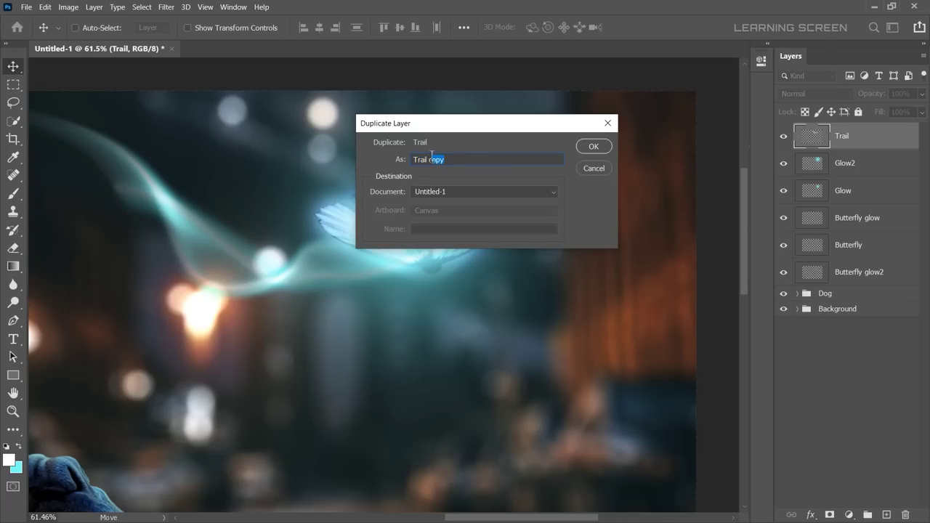
pyautogui.write('2')
pyautogui.click(591, 148)
pyautogui.click(812, 95)
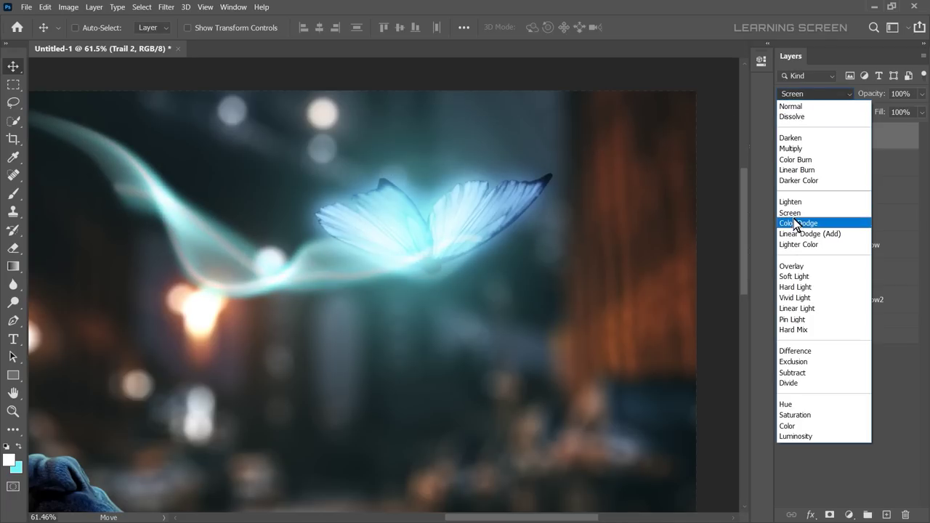
pyautogui.click(798, 222)
pyautogui.moveTo(895, 127); pyautogui.dragTo(880, 128)
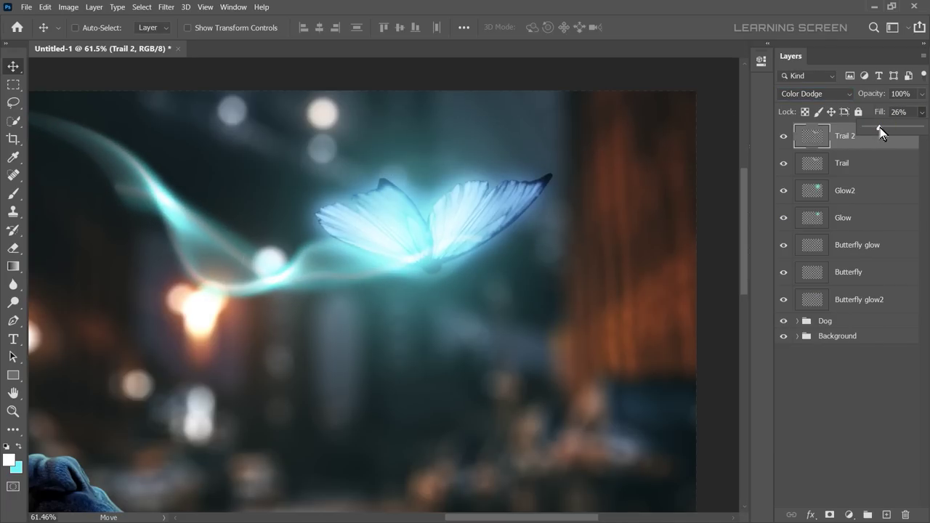
# Move both Trail layers beneath the butterfly layers, below Butterfly glow2.
pyautogui.scroll(-5, 485, 234)
pyautogui.scroll(-3, 484, 234)
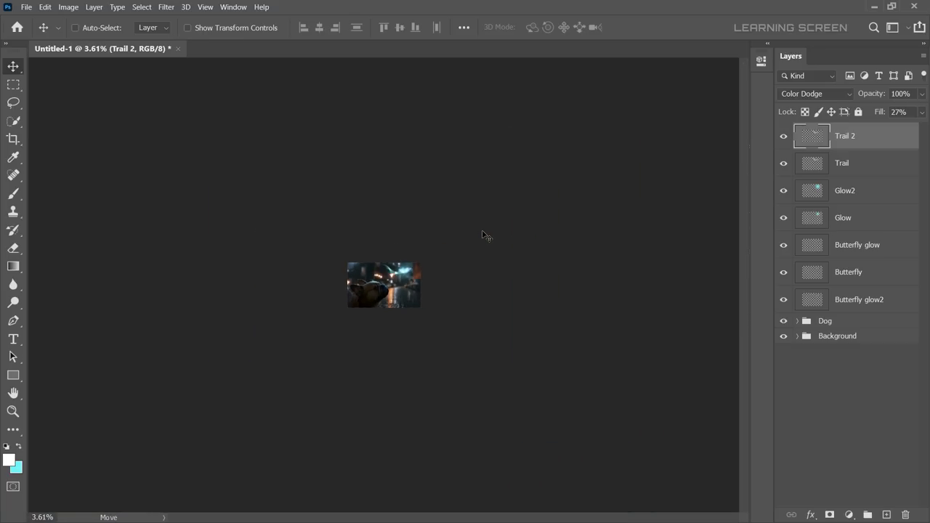
pyautogui.hotkey('ctrl', '0')
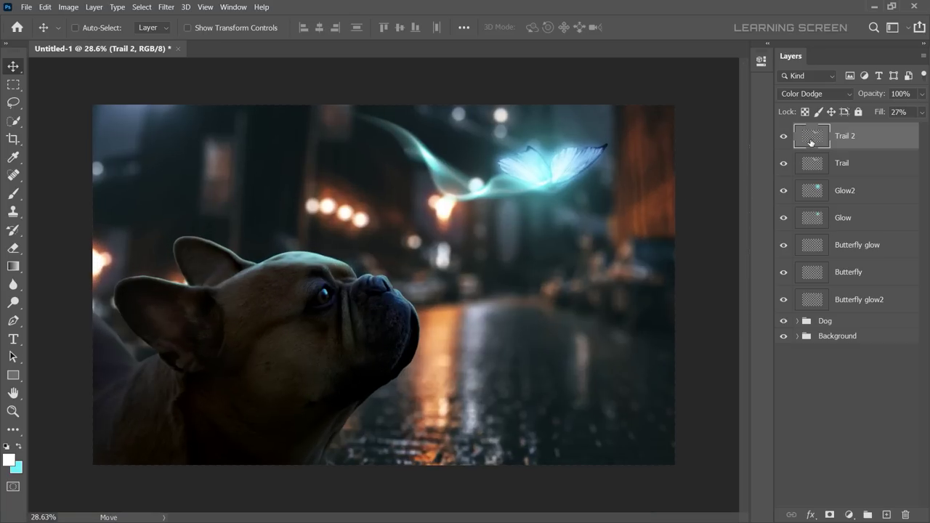
pyautogui.keyDown('shift'); pyautogui.click(842, 163); pyautogui.keyUp('shift')
pyautogui.moveTo(842, 163); pyautogui.dragTo(852, 311)
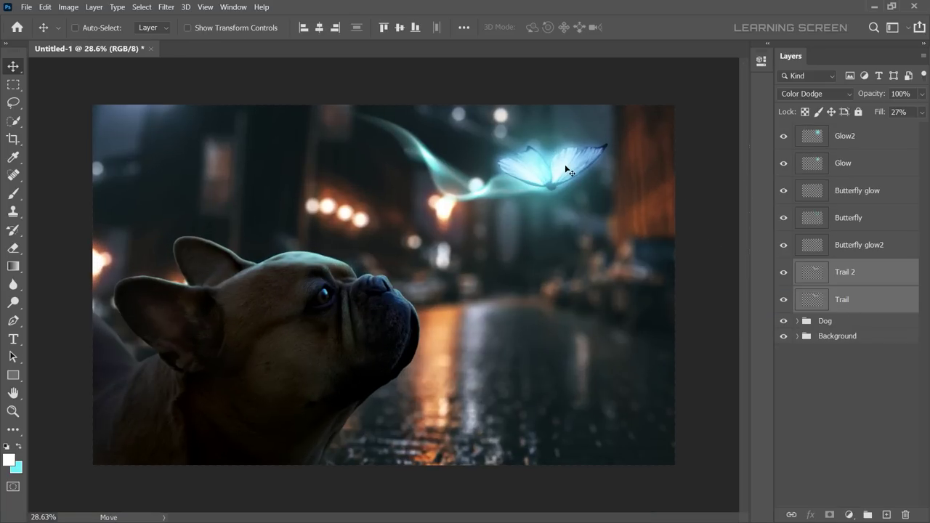
# Shift the Trail layer's hue by +13 with Hue/Saturation.
pyautogui.click(813, 301)
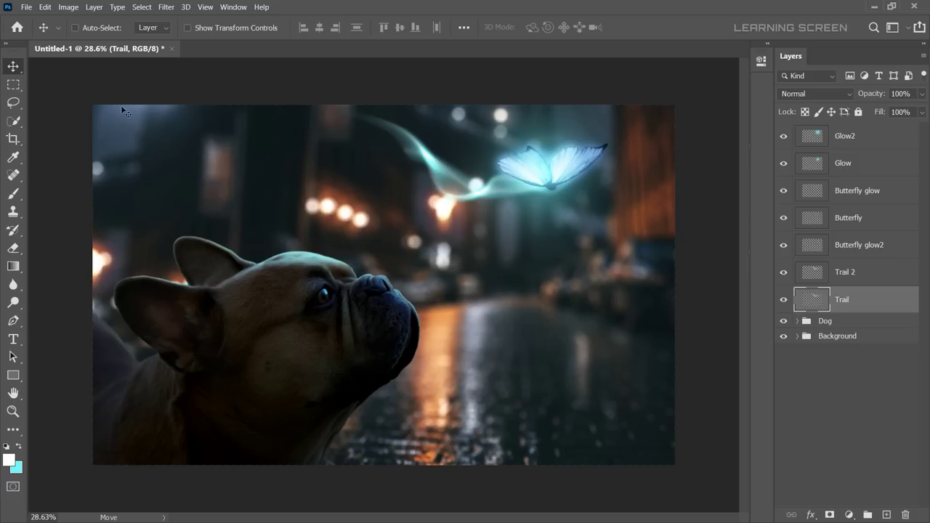
pyautogui.click(68, 7)
pyautogui.click(218, 95)
pyautogui.moveTo(718, 208); pyautogui.dragTo(729, 210)
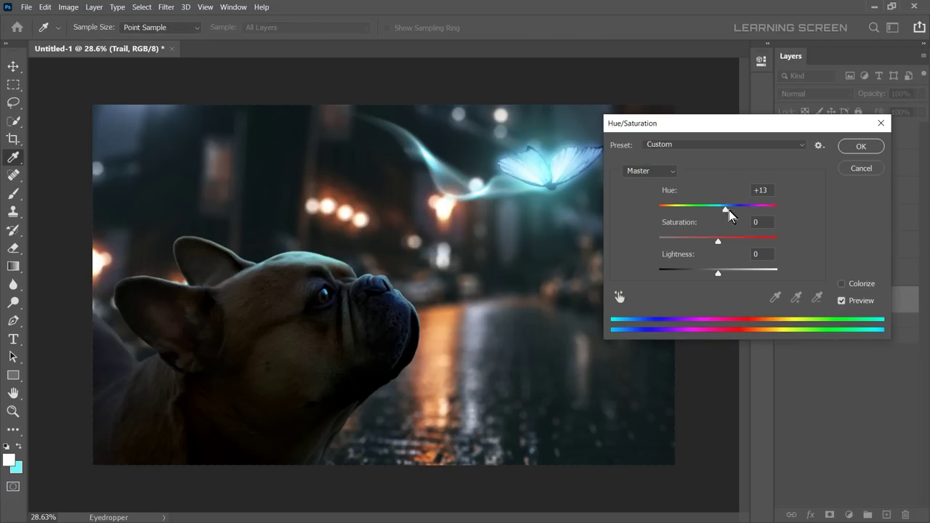
pyautogui.click(861, 146)
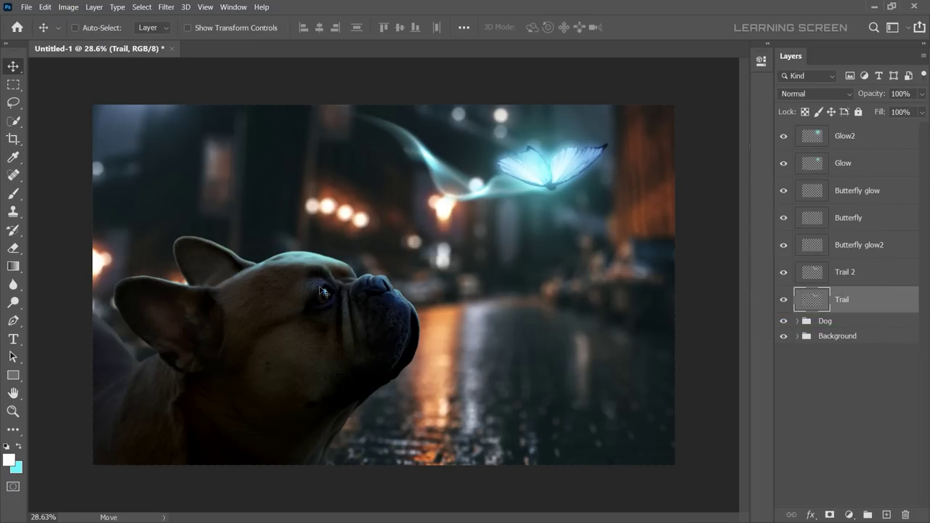
# Group the layers from Trail up to Glow2 as 'Butterfly' and nudge the group slightly.
pyautogui.press('shift')
pyautogui.keyDown('shift'); pyautogui.click(878, 137); pyautogui.keyUp('shift')
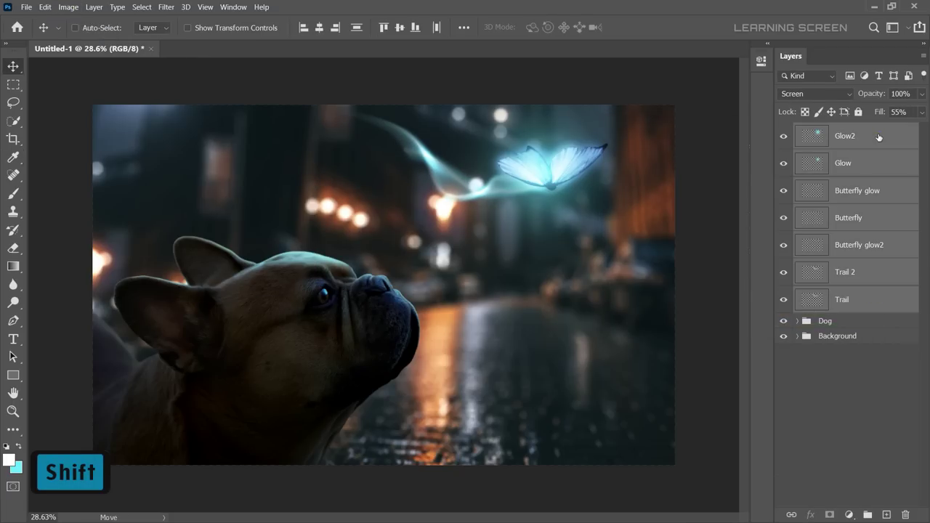
pyautogui.rightClick(879, 138)
pyautogui.click(761, 100)
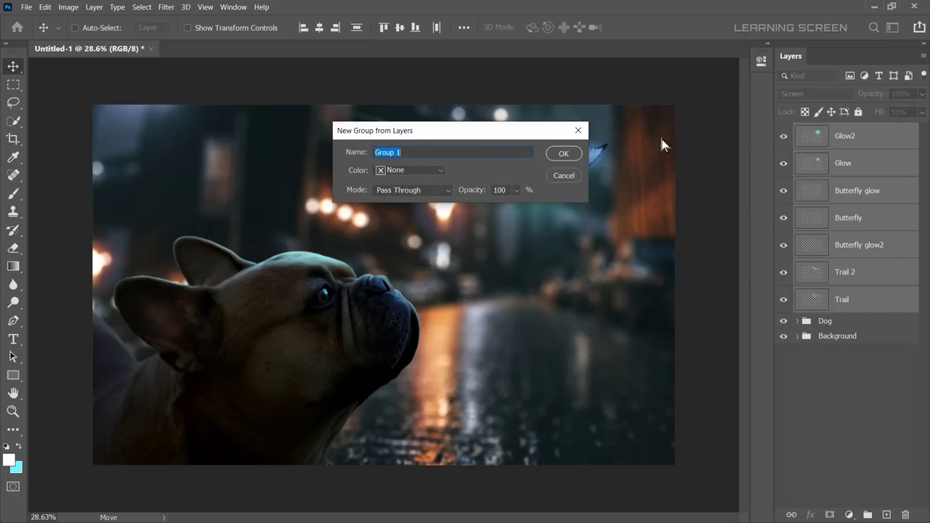
pyautogui.write('fly')
pyautogui.press('Return')
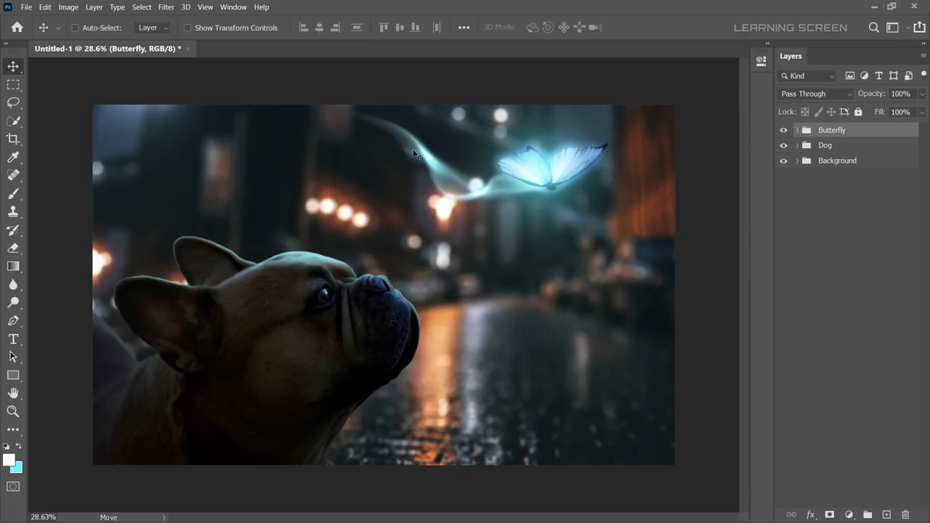
pyautogui.moveTo(565, 173)
pyautogui.mouseDown()
pyautogui.moveTo(582, 171)
pyautogui.moveTo(596, 139)
pyautogui.mouseUp()
pyautogui.scroll(1, 582, 171)
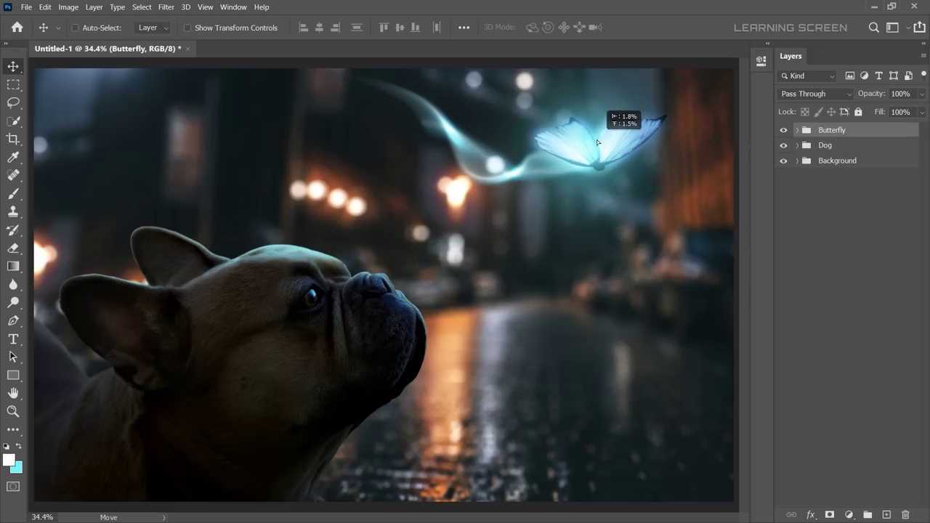
# In the Dog group, add Layer 4 above Layer 3 as a clipping mask.
pyautogui.click(797, 145)
pyautogui.click(848, 172)
pyautogui.click(887, 514)
pyautogui.rightClick(792, 231)
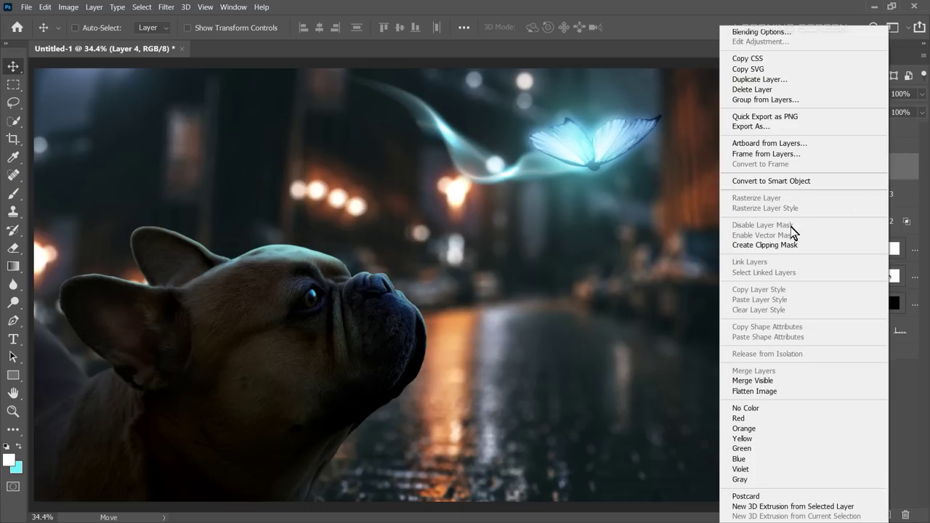
pyautogui.click(770, 245)
# Set Layer 4 to Overlay at 59% fill, with the brush flow lowered to 43%.
pyautogui.press('b')
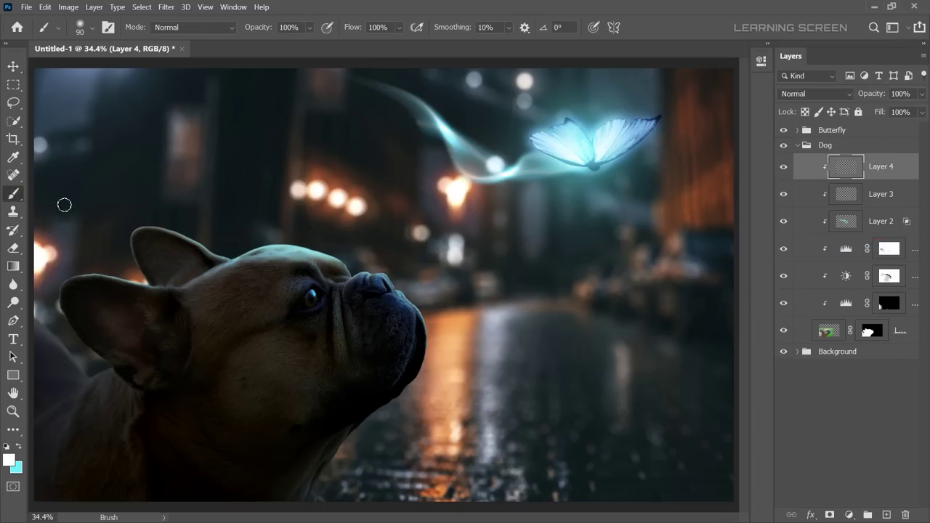
pyautogui.moveTo(399, 29); pyautogui.dragTo(379, 45)
pyautogui.click(816, 93)
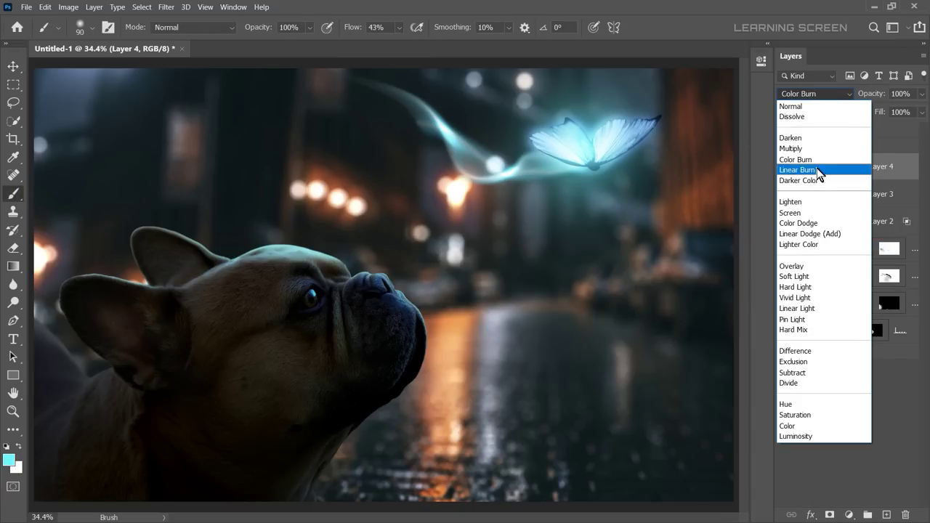
pyautogui.click(814, 317)
pyautogui.click(893, 128)
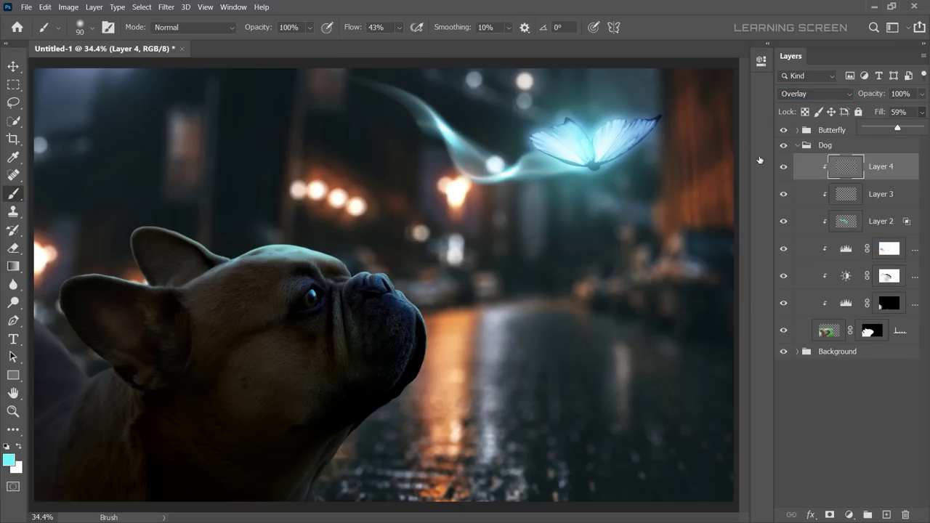
# With an enlarged brush, paint cyan rim light along the dog's nose edge.
pyautogui.scroll(4, 341, 326)
pyautogui.scroll(2, 308, 319)
pyautogui.press(']')
pyautogui.press(']')
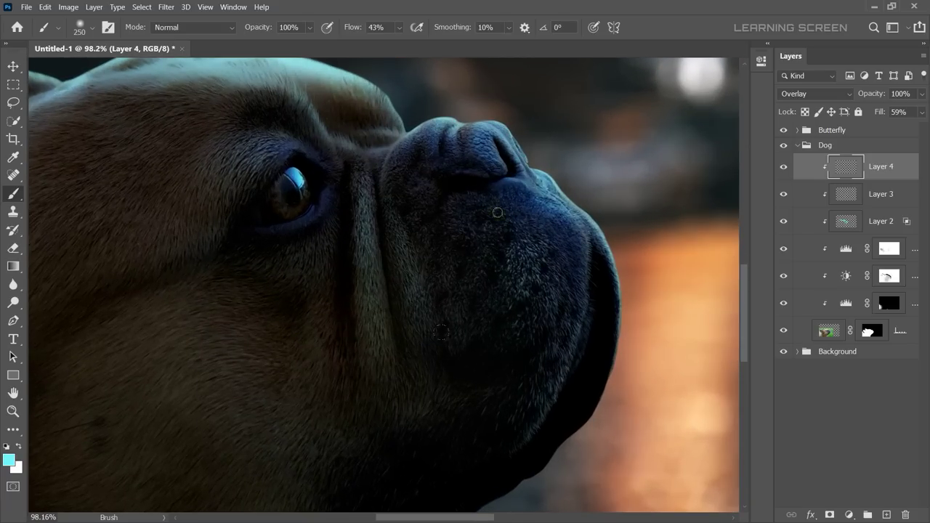
pyautogui.scroll(1, 497, 213)
pyautogui.scroll(1, 494, 189)
pyautogui.scroll(2, 491, 160)
pyautogui.scroll(-3, 487, 138)
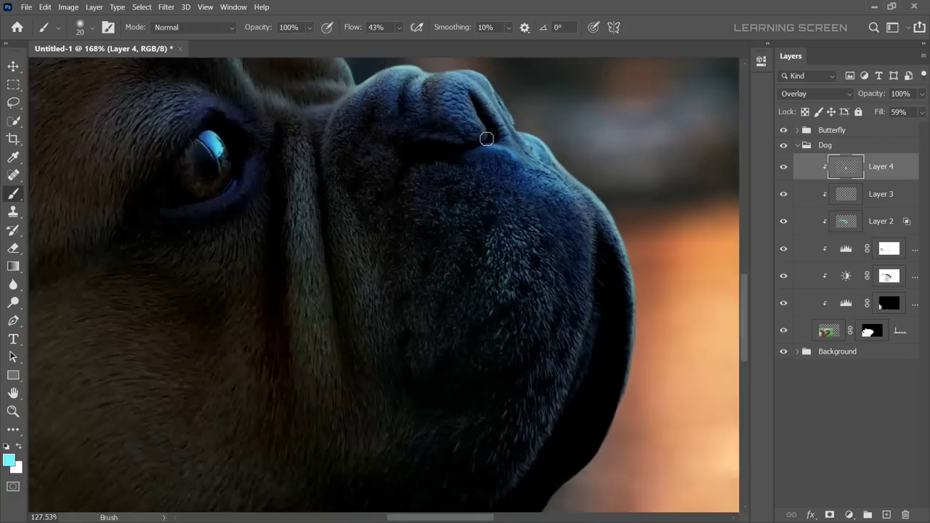
pyautogui.scroll(-1, 487, 138)
pyautogui.press(']')
pyautogui.press(']')
pyautogui.press(']')
pyautogui.moveTo(480, 94); pyautogui.dragTo(571, 276)
pyautogui.moveTo(398, 27); pyautogui.dragTo(388, 45)
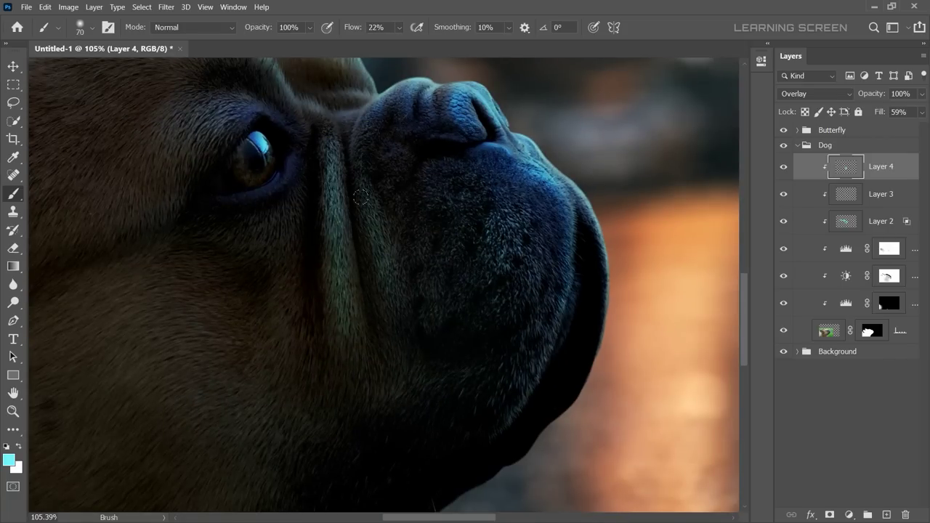
# Resize the brush for the brow and ear, undoing a stray stroke near the ear.
pyautogui.scroll(2, 362, 196)
pyautogui.press('[')
pyautogui.press('[')
pyautogui.press('[')
pyautogui.scroll(1, 497, 251)
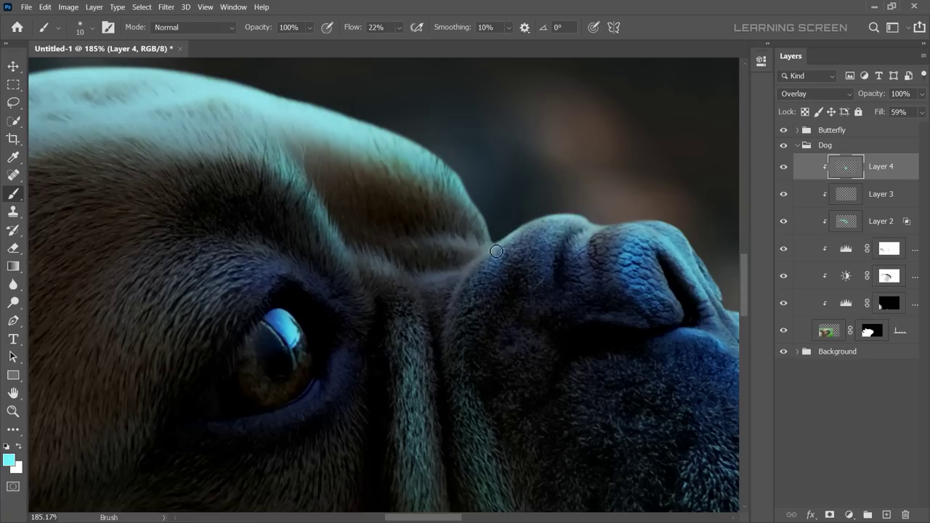
pyautogui.scroll(1, 496, 251)
pyautogui.scroll(-4, 425, 322)
pyautogui.scroll(1, 453, 328)
pyautogui.scroll(-5, 316, 357)
pyautogui.press(']')
pyautogui.press(']')
pyautogui.press(']')
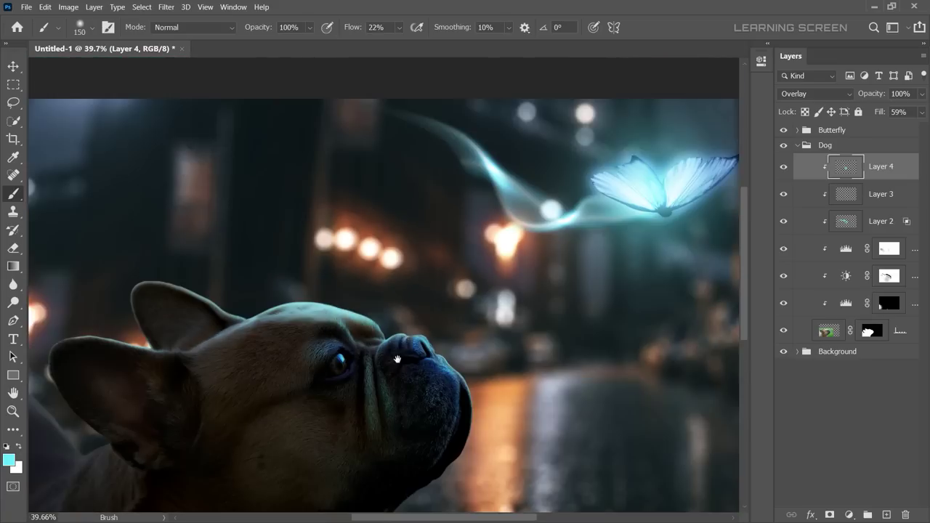
pyautogui.scroll(2, 397, 359)
pyautogui.scroll(-1, 378, 320)
pyautogui.press('[')
pyautogui.press('[')
pyautogui.press('[')
pyautogui.scroll(3, 218, 170)
pyautogui.scroll(1, 382, 237)
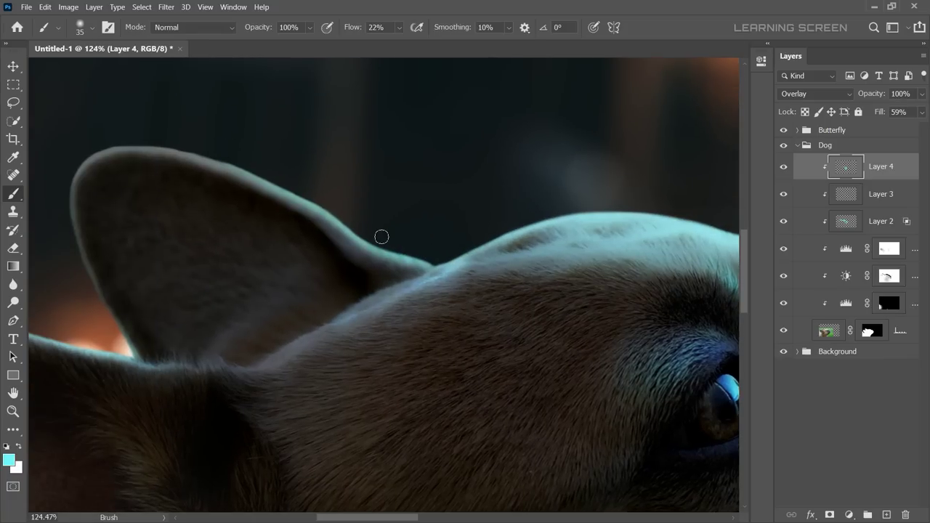
pyautogui.scroll(-1, 255, 210)
pyautogui.scroll(1, 332, 201)
pyautogui.hotkey('ctrl', 'z')
# Paint a cyan highlight in the dog's eye and raise the brush flow.
pyautogui.scroll(-8, 351, 307)
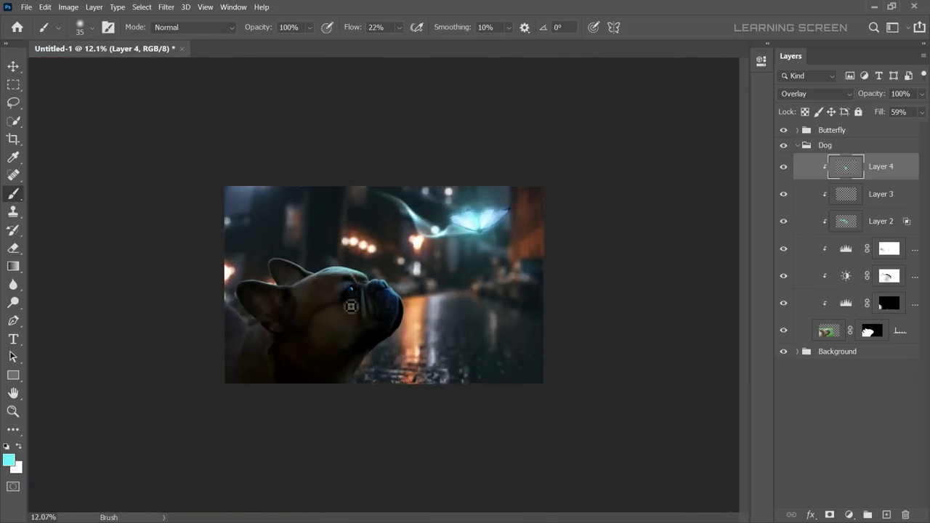
pyautogui.scroll(10, 351, 306)
pyautogui.moveTo(341, 247); pyautogui.dragTo(367, 291)
pyautogui.hotkey('shift', '7')
pyautogui.scroll(-6, 362, 301)
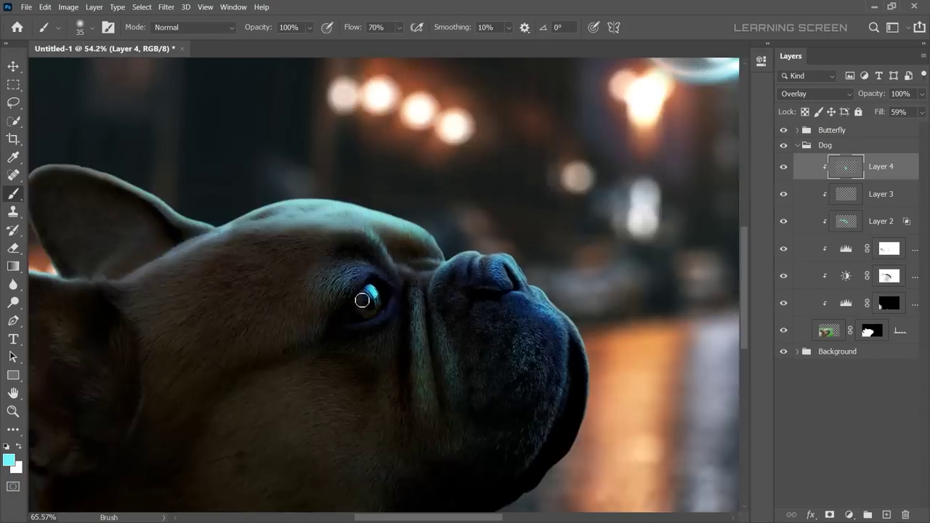
pyautogui.scroll(-4, 362, 301)
pyautogui.scroll(-1, 423, 295)
# Apply Layer 1's mask permanently to the layer.
pyautogui.press('v')
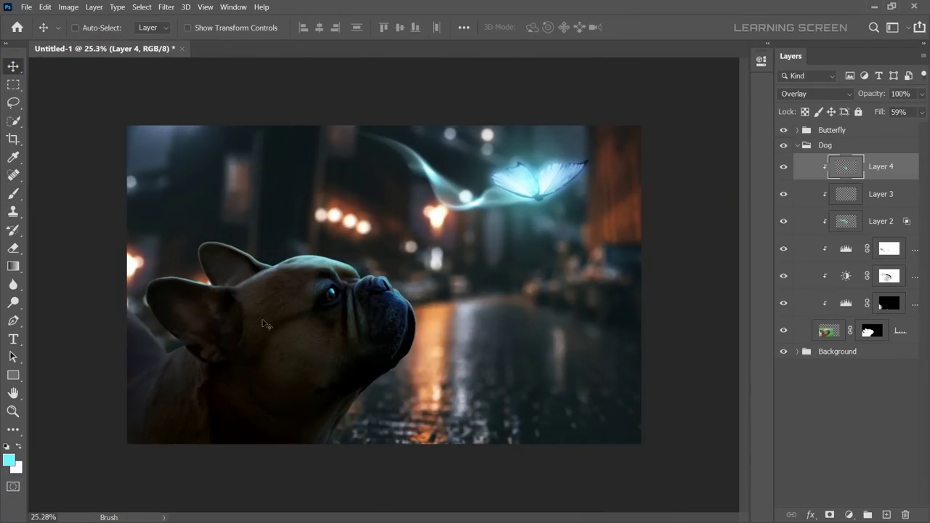
pyautogui.click(871, 332)
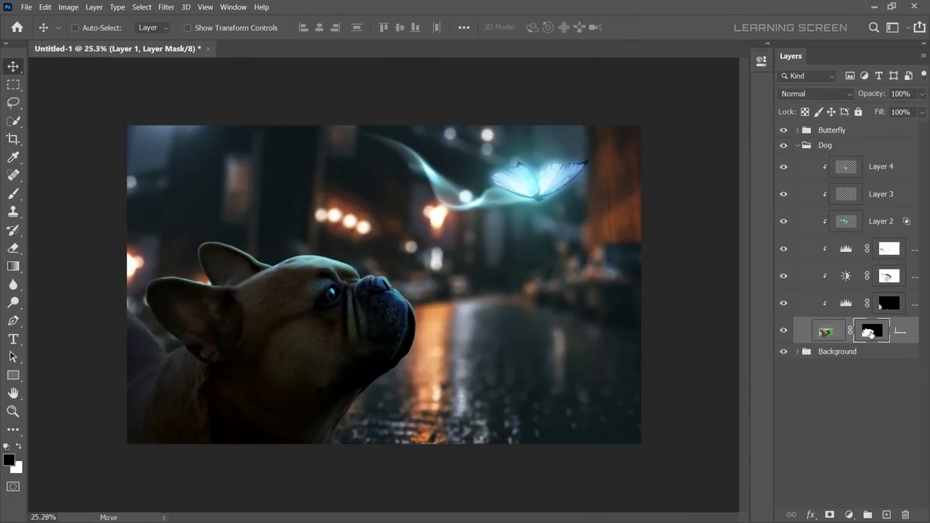
pyautogui.rightClick(871, 333)
pyautogui.click(860, 367)
# Switch to the Smudge Tool with lowered strength and a small brush size.
pyautogui.scroll(1, 291, 260)
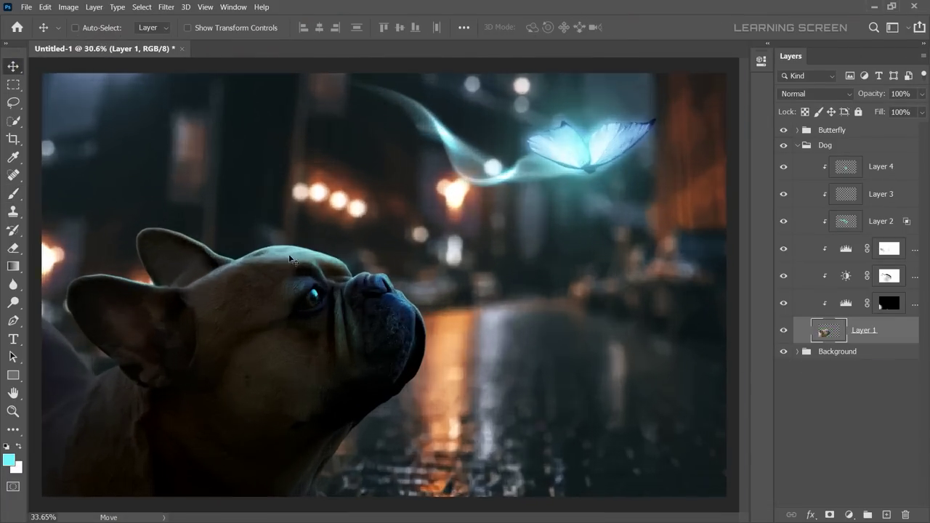
pyautogui.scroll(10, 291, 260)
pyautogui.click(13, 284)
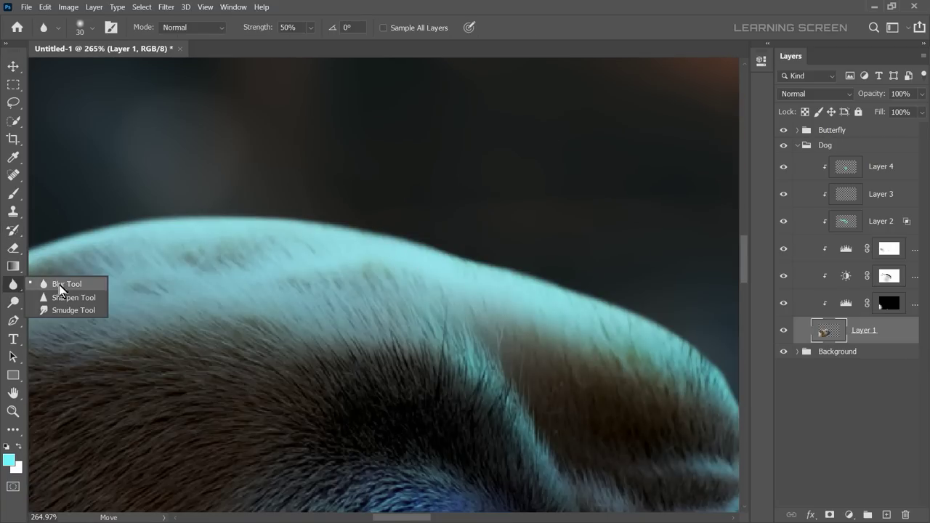
pyautogui.click(77, 314)
pyautogui.moveTo(295, 27); pyautogui.dragTo(285, 45)
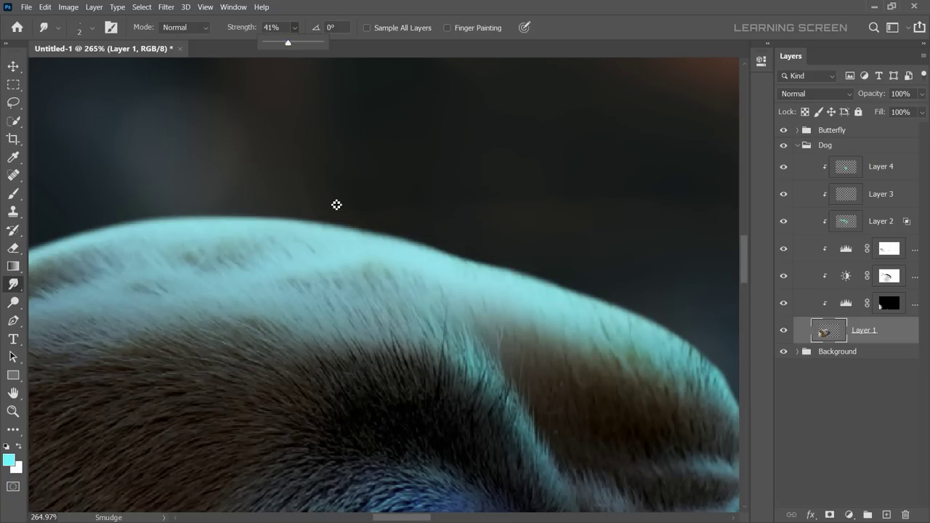
pyautogui.scroll(2, 336, 204)
pyautogui.rightClick(349, 211)
pyautogui.moveTo(407, 244); pyautogui.dragTo(417, 244)
pyautogui.press('Return')
# Smudge fine fur wisps out of the head's edge, raising strength to 71%.
pyautogui.scroll(1, 332, 222)
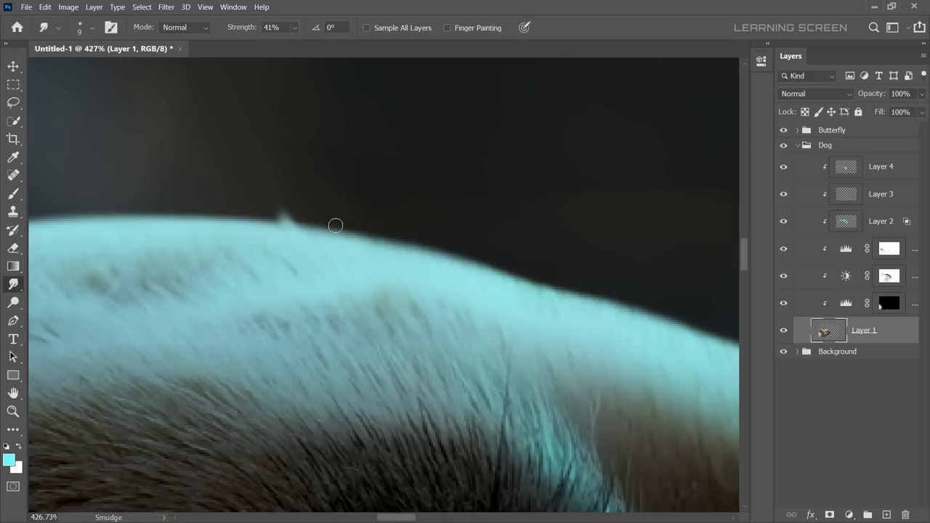
pyautogui.moveTo(354, 256); pyautogui.dragTo(364, 218)
pyautogui.moveTo(294, 28); pyautogui.dragTo(314, 45)
pyautogui.moveTo(411, 251); pyautogui.dragTo(405, 218)
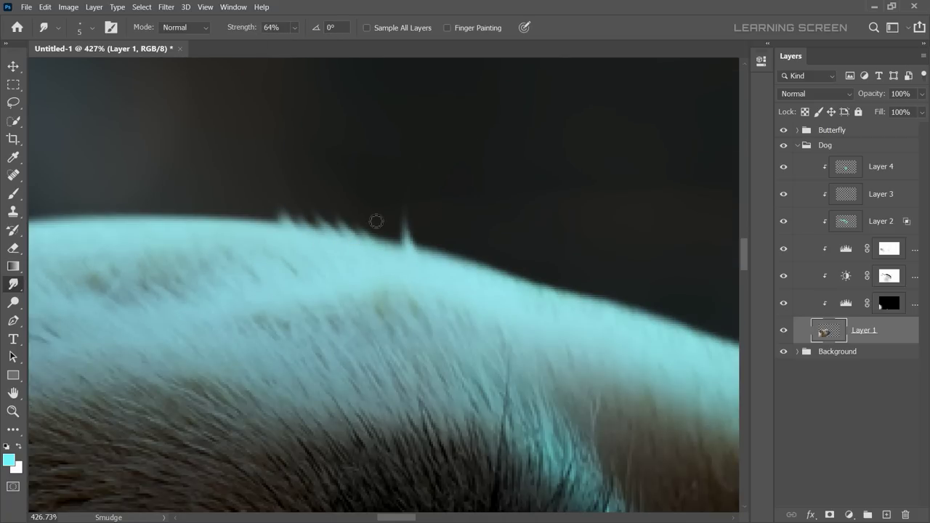
pyautogui.scroll(-5, 441, 253)
pyautogui.press('[')
pyautogui.press('[')
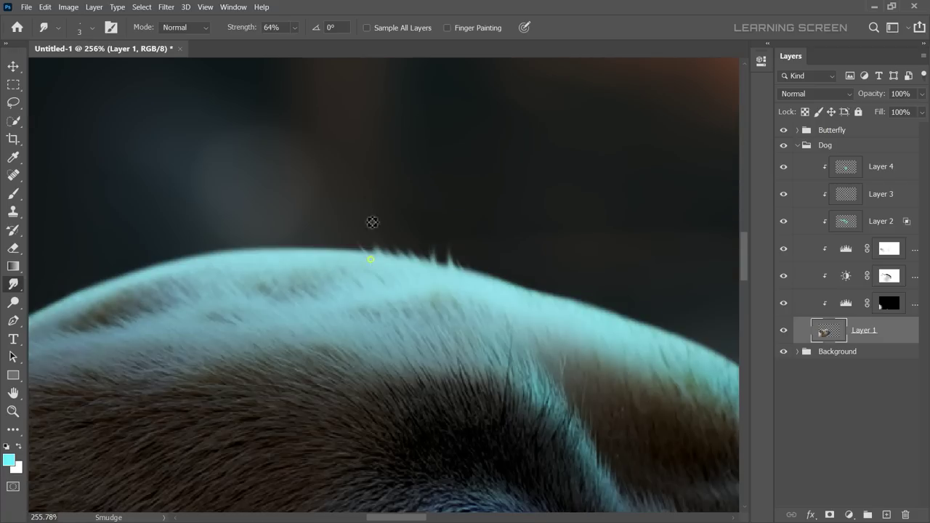
pyautogui.scroll(5, 367, 247)
pyautogui.scroll(1, 353, 263)
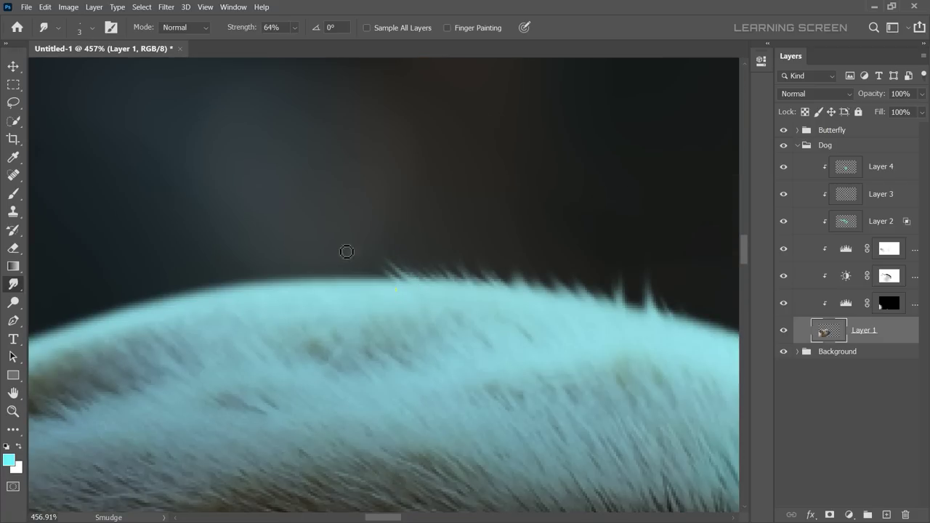
pyautogui.moveTo(294, 28); pyautogui.dragTo(313, 44)
pyautogui.moveTo(282, 285); pyautogui.dragTo(272, 261)
pyautogui.moveTo(311, 285); pyautogui.dragTo(304, 260)
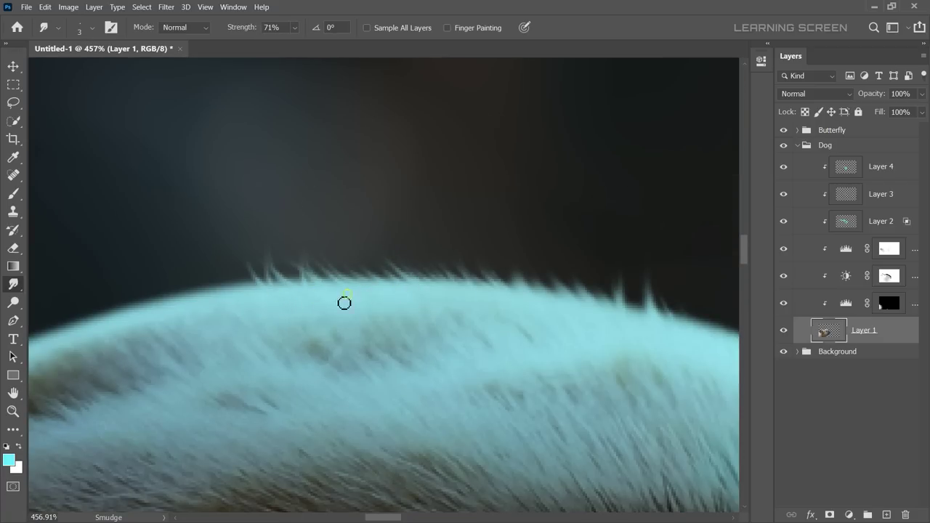
pyautogui.scroll(-2, 660, 347)
pyautogui.moveTo(661, 347); pyautogui.dragTo(617, 364)
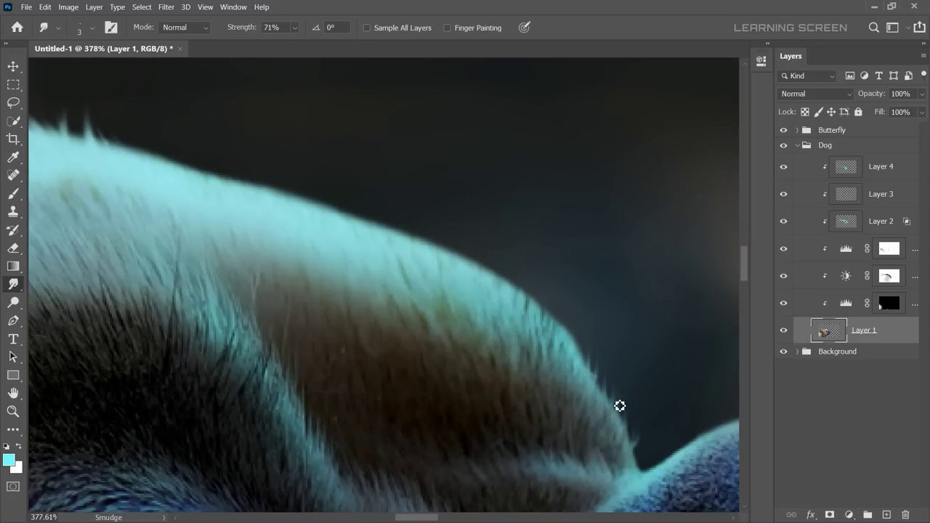
# With a 1 px brush, pull thin hair strands out along the top and back edges.
pyautogui.press('[')
pyautogui.moveTo(399, 251); pyautogui.dragTo(383, 217)
pyautogui.moveTo(186, 174); pyautogui.dragTo(180, 153)
pyautogui.moveTo(113, 145); pyautogui.dragTo(113, 124)
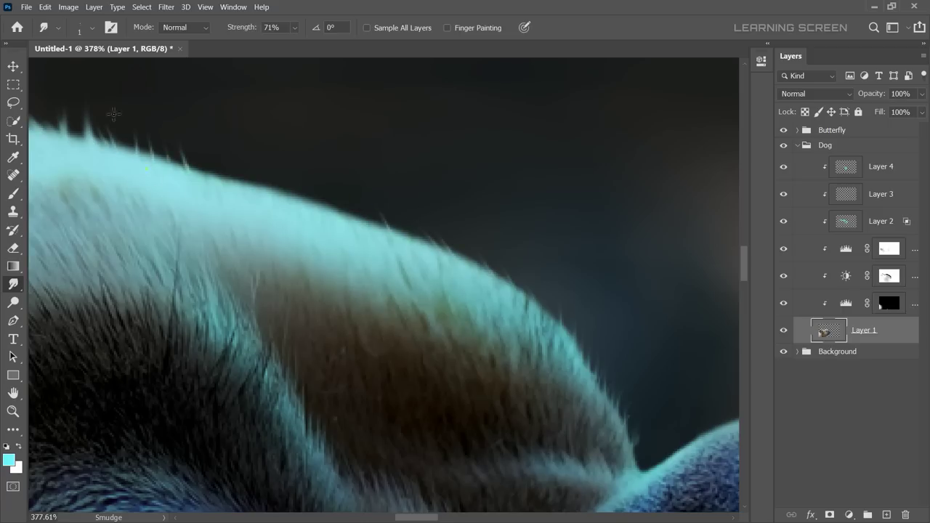
pyautogui.press('[')
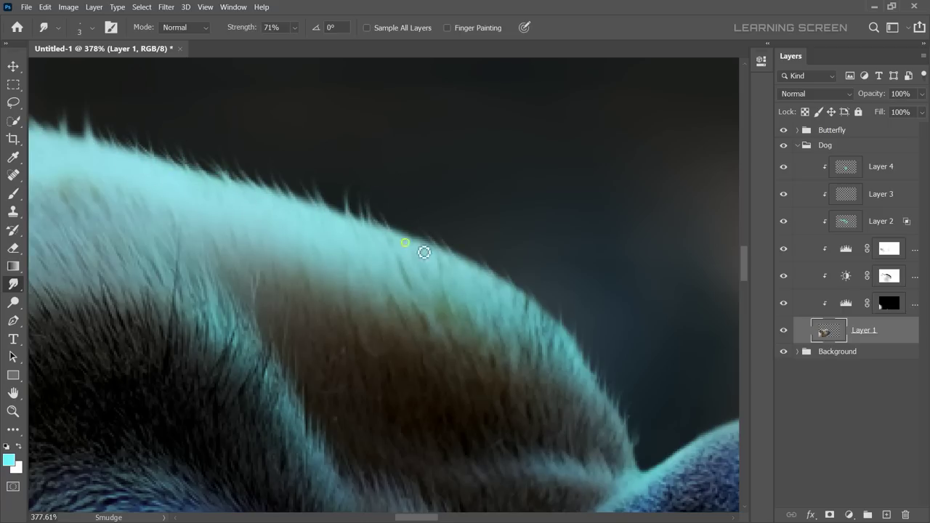
pyautogui.scroll(1, 429, 254)
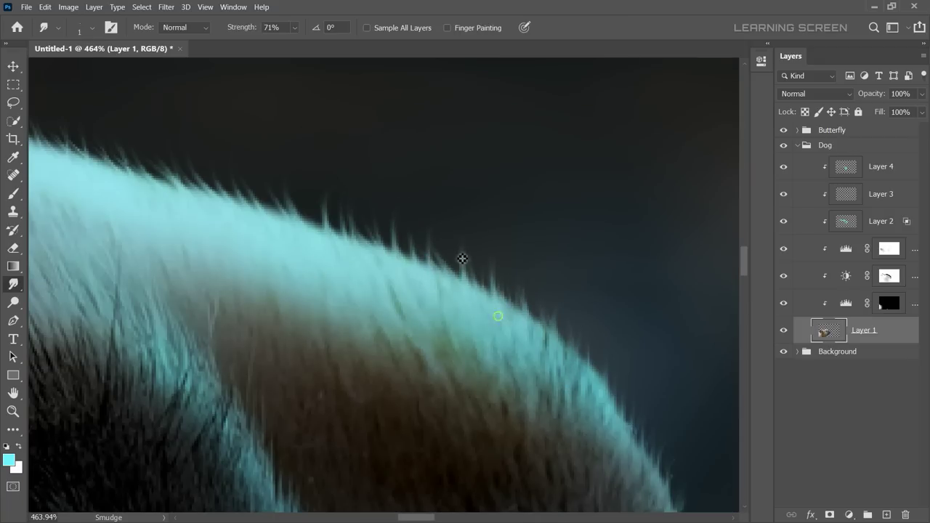
pyautogui.scroll(-4, 357, 182)
pyautogui.scroll(3, 254, 204)
pyautogui.press(']')
pyautogui.press(']')
pyautogui.press(']')
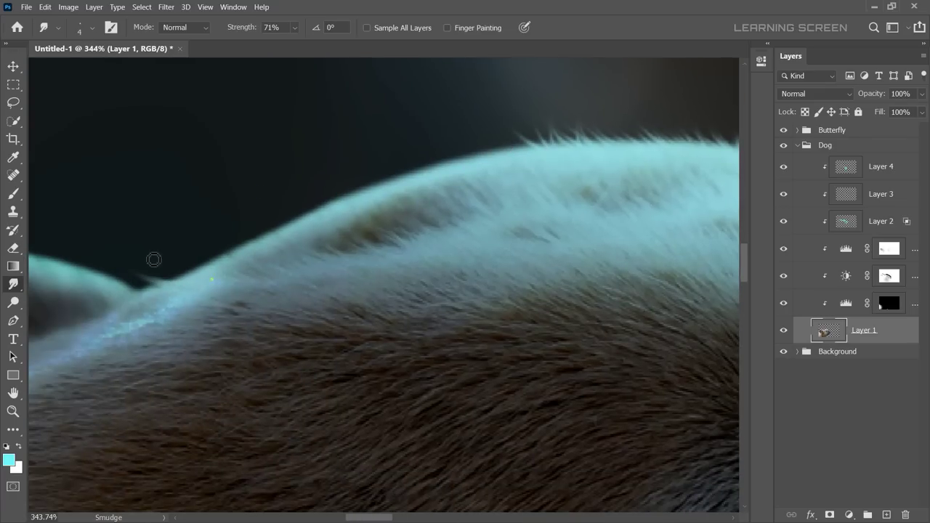
pyautogui.press('[')
pyautogui.moveTo(182, 278); pyautogui.dragTo(175, 262)
pyautogui.moveTo(240, 251); pyautogui.dragTo(232, 234)
pyautogui.moveTo(313, 221); pyautogui.dragTo(305, 205)
pyautogui.moveTo(385, 191); pyautogui.dragTo(378, 176)
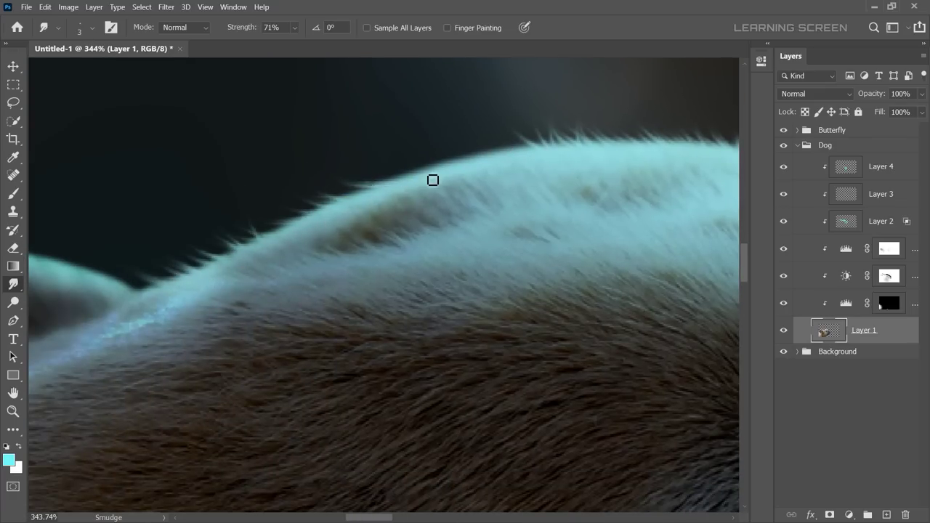
pyautogui.moveTo(465, 178)
pyautogui.mouseDown()
pyautogui.moveTo(460, 161)
pyautogui.moveTo(531, 146)
pyautogui.mouseUp()
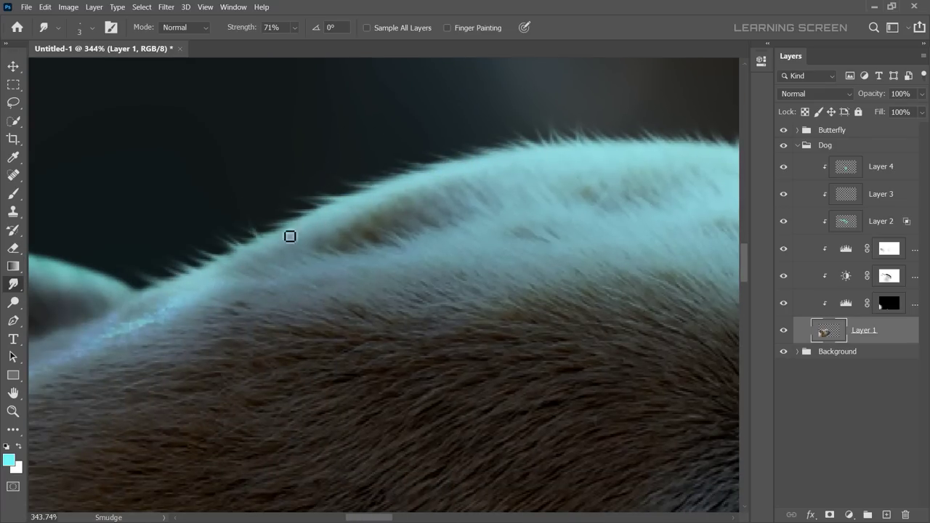
# Move to the jowl's fur edge and set the smudge brush to its finest size.
pyautogui.scroll(-4, 187, 232)
pyautogui.scroll(3, 422, 270)
pyautogui.press('[')
pyautogui.press('[')
pyautogui.scroll(2, 300, 236)
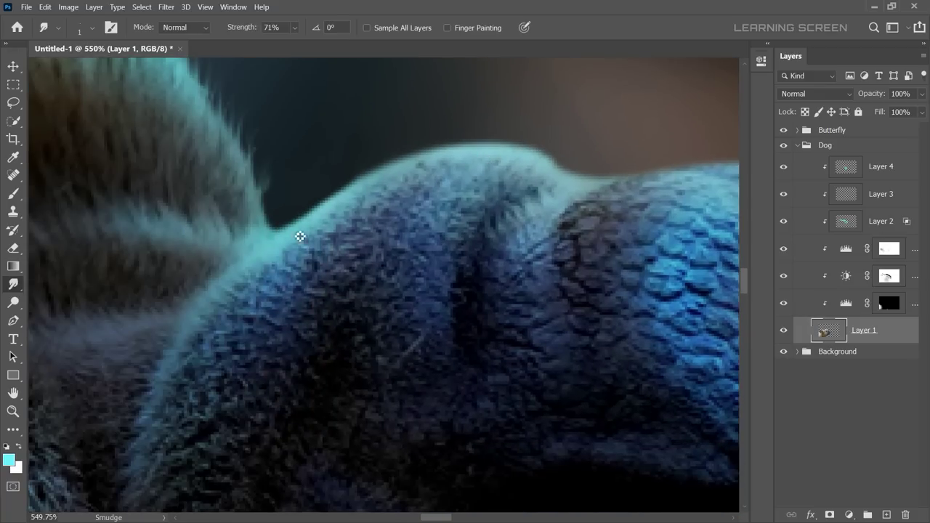
pyautogui.scroll(-3, 286, 247)
pyautogui.scroll(2, 370, 266)
pyautogui.scroll(1, 386, 118)
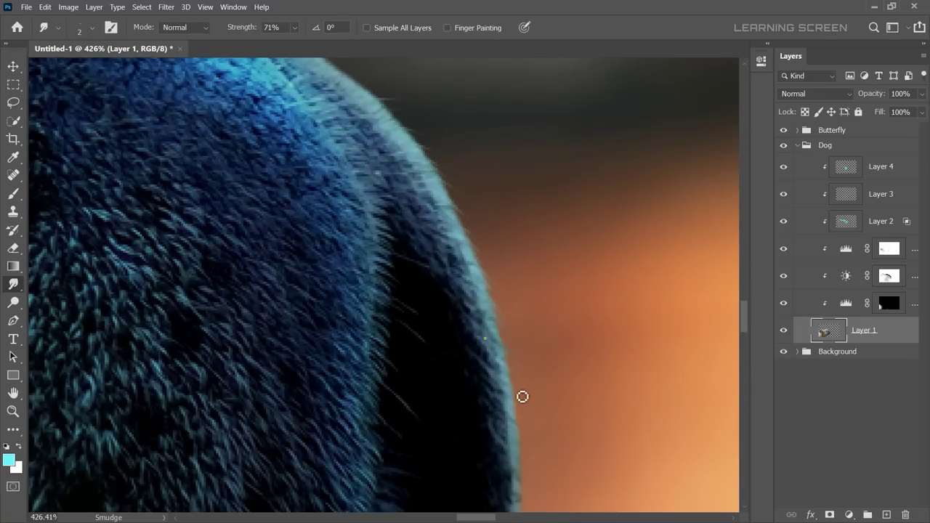
pyautogui.scroll(-2, 509, 349)
pyautogui.scroll(2, 421, 306)
pyautogui.press(']')
pyautogui.scroll(-1, 446, 259)
pyautogui.scroll(-2, 445, 258)
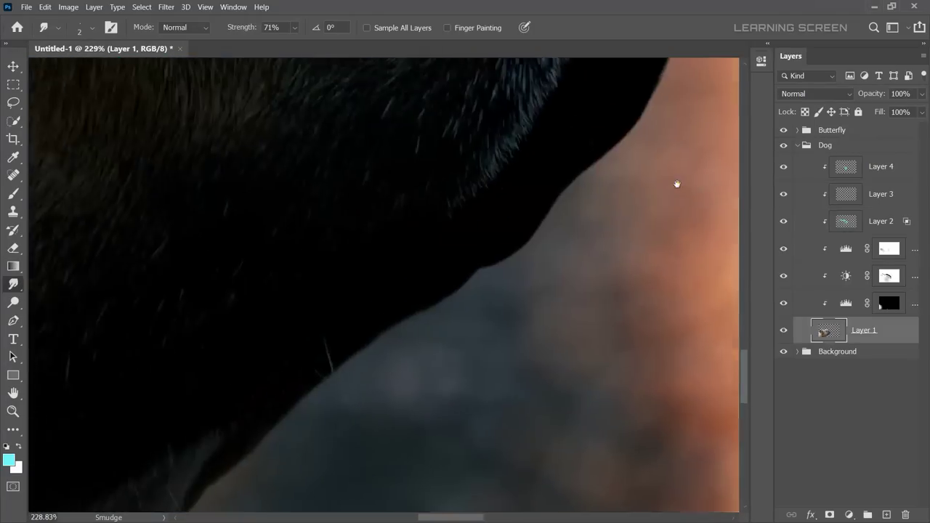
pyautogui.press(']')
pyautogui.scroll(3, 427, 185)
pyautogui.scroll(3, 386, 242)
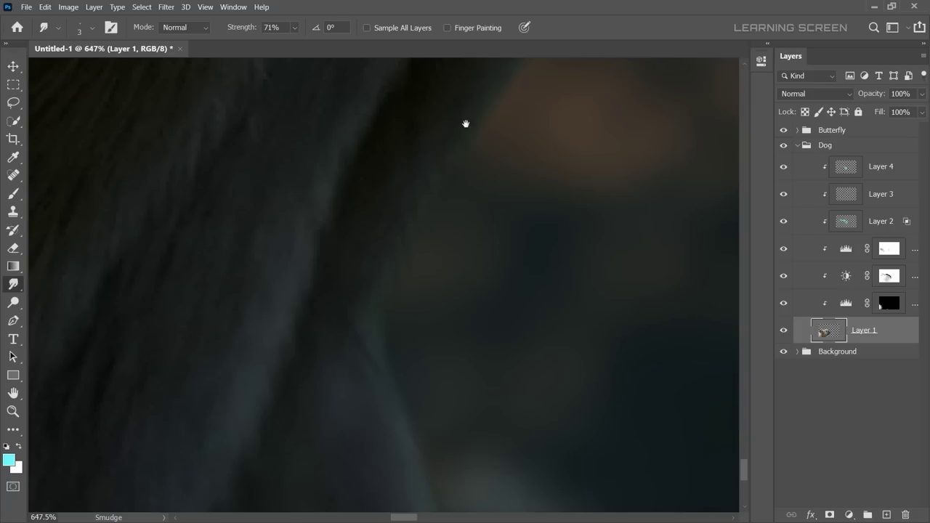
pyautogui.moveTo(466, 124); pyautogui.dragTo(380, 366)
pyautogui.press('[')
pyautogui.press('[')
pyautogui.moveTo(482, 279); pyautogui.dragTo(489, 259)
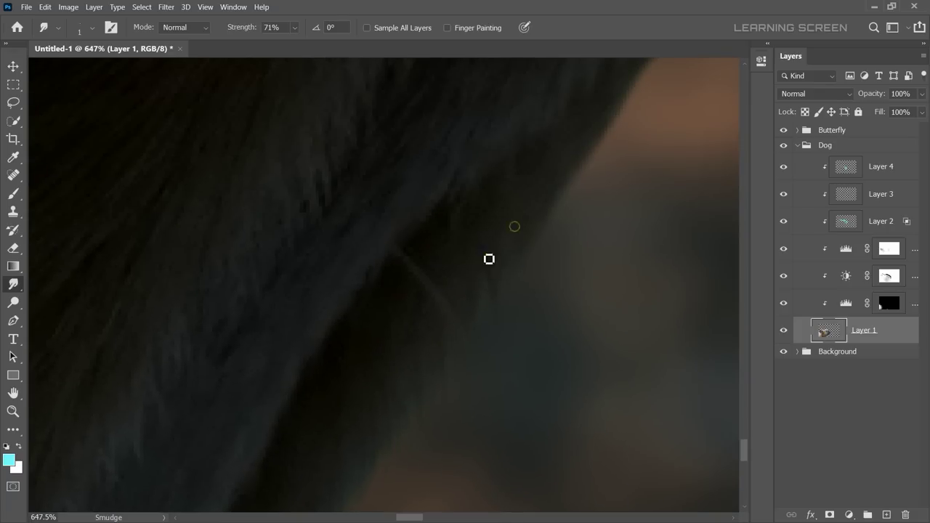
# Smudge new hair strands out along the fur ridge.
pyautogui.scroll(-1, 389, 487)
pyautogui.scroll(-1, 324, 473)
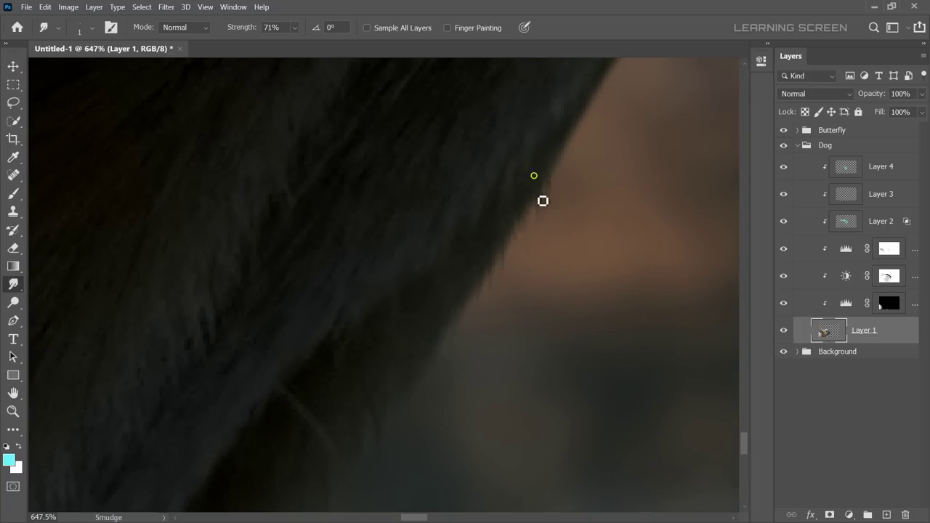
pyautogui.scroll(-1, 542, 200)
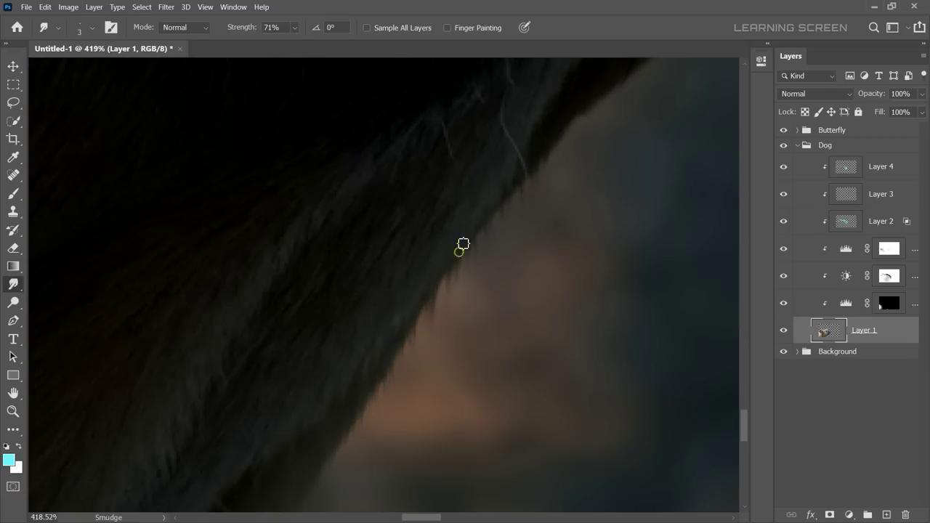
pyautogui.scroll(2, 463, 244)
pyautogui.scroll(2, 498, 262)
pyautogui.press('[')
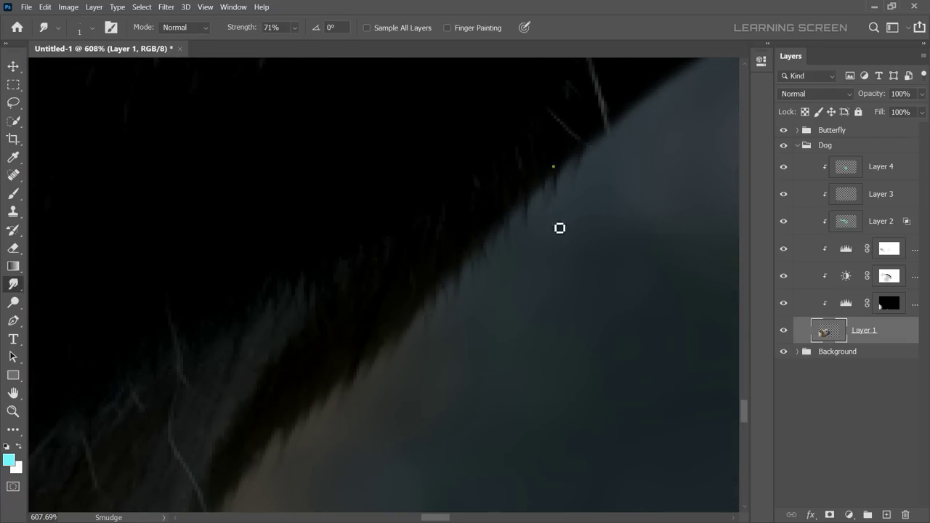
pyautogui.scroll(1, 559, 228)
pyautogui.scroll(-2, 502, 228)
pyautogui.press(']')
pyautogui.press(']')
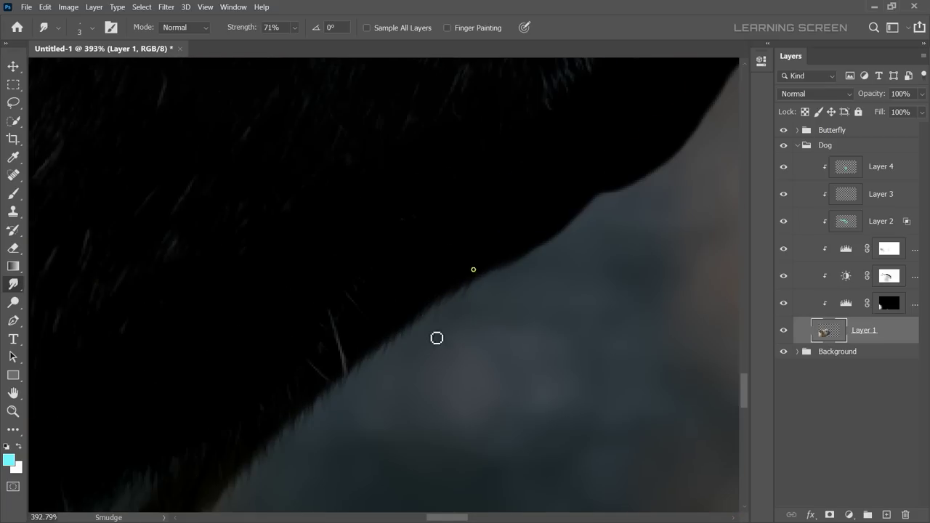
pyautogui.scroll(-3, 429, 436)
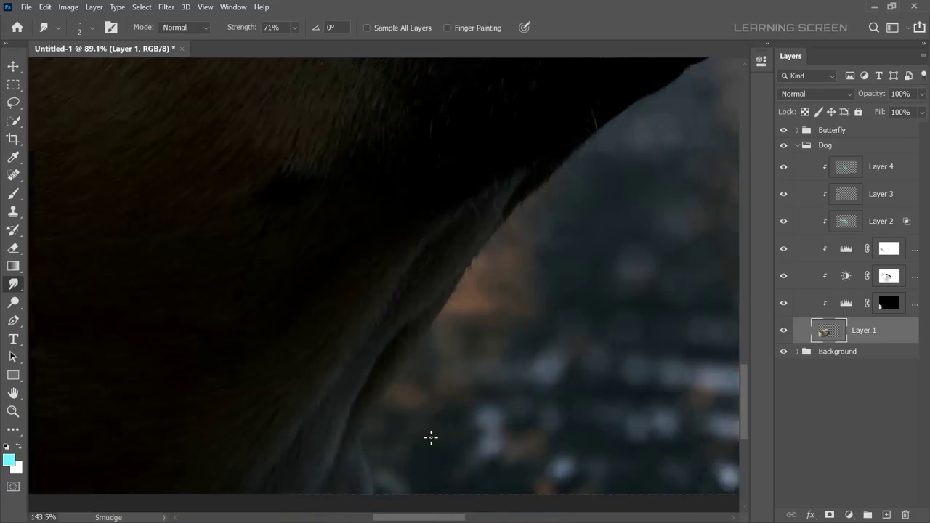
pyautogui.scroll(-4, 470, 163)
pyautogui.scroll(7, 477, 166)
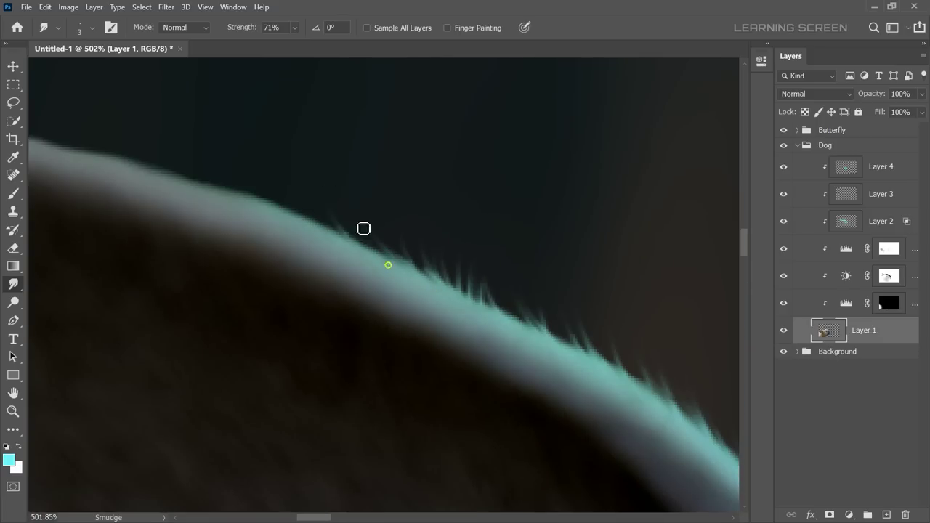
pyautogui.moveTo(363, 228); pyautogui.dragTo(275, 215)
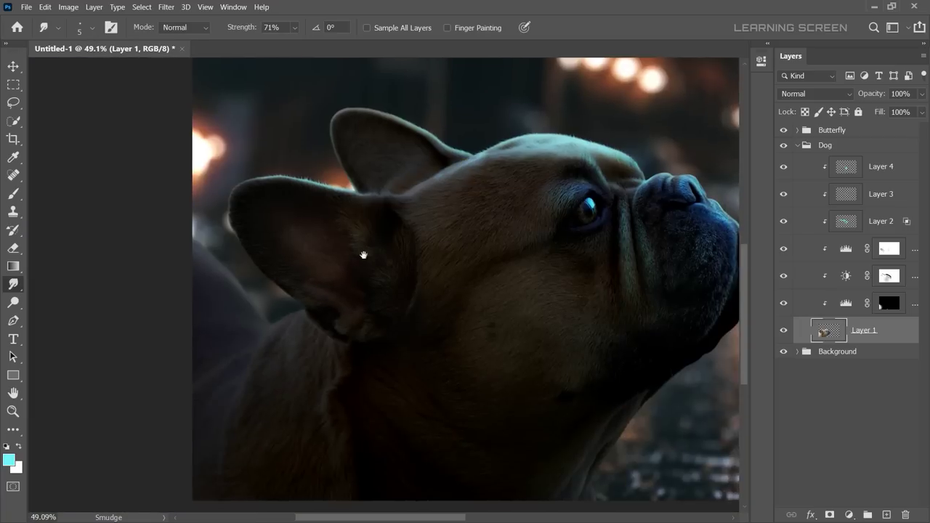
pyautogui.rightClick(14, 284)
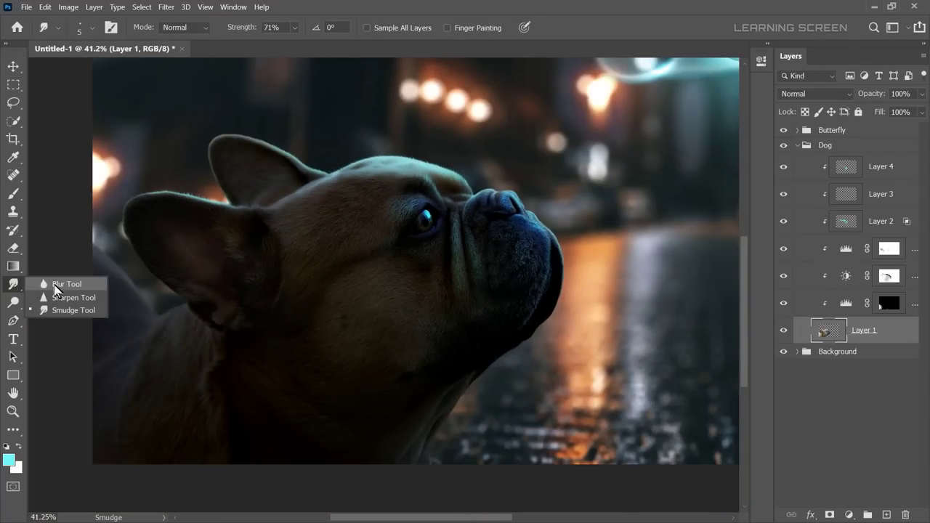
# Soften the dog's ear edges with the Blur Tool.
pyautogui.click(56, 287)
pyautogui.moveTo(180, 270); pyautogui.dragTo(418, 297)
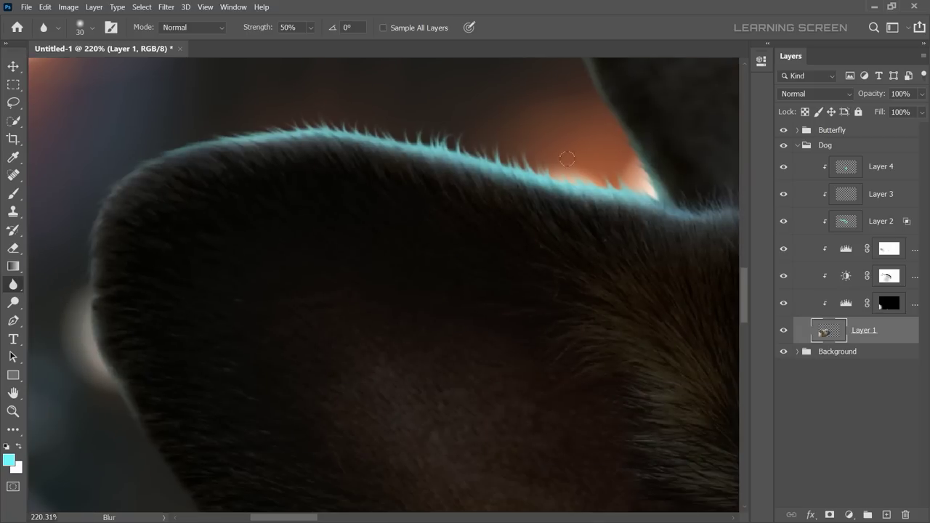
pyautogui.moveTo(193, 149)
pyautogui.mouseDown()
pyautogui.moveTo(349, 80)
pyautogui.moveTo(322, 316)
pyautogui.mouseUp()
pyautogui.scroll(-5, 451, 216)
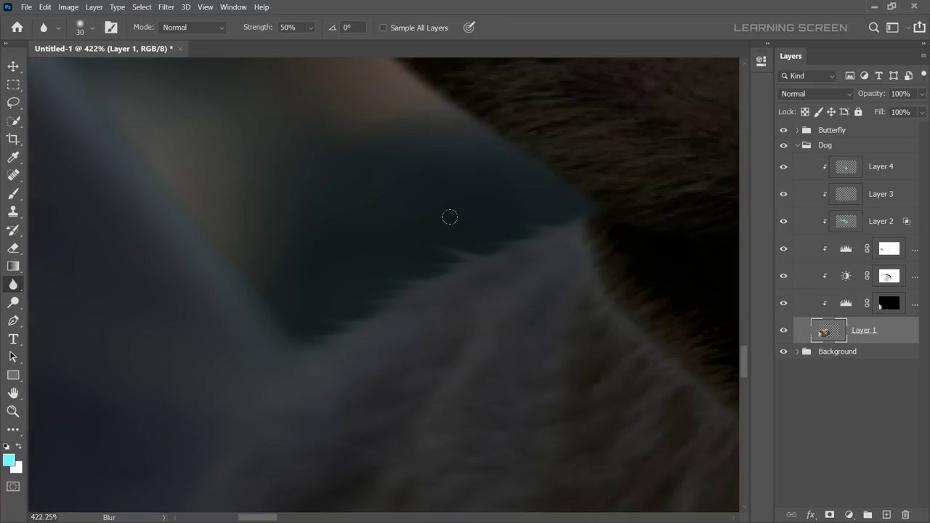
# Fit the image on screen and add a new empty Layer 5 above Layer 4 in the Dog group.
pyautogui.hotkey('ctrl', '0')
pyautogui.scroll(1, 447, 278)
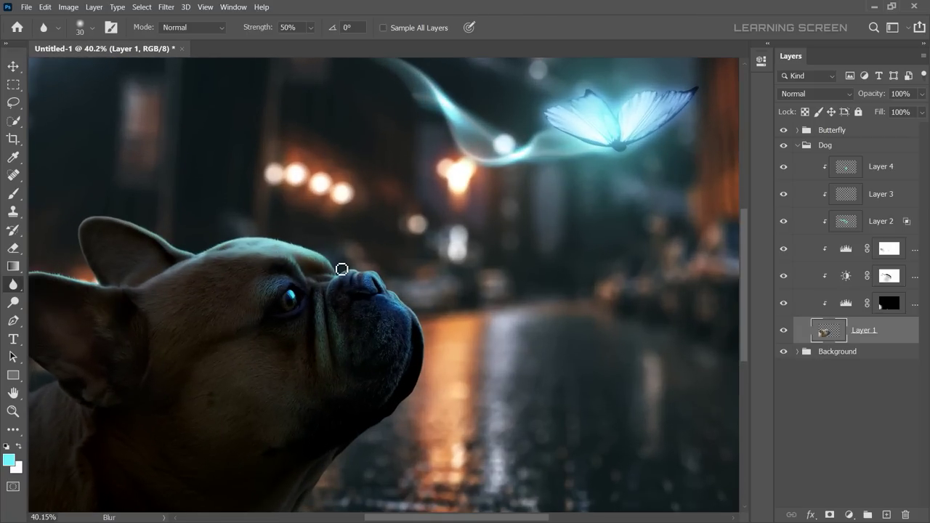
pyautogui.hotkey('ctrl', 'shift', 'alt', 'n')
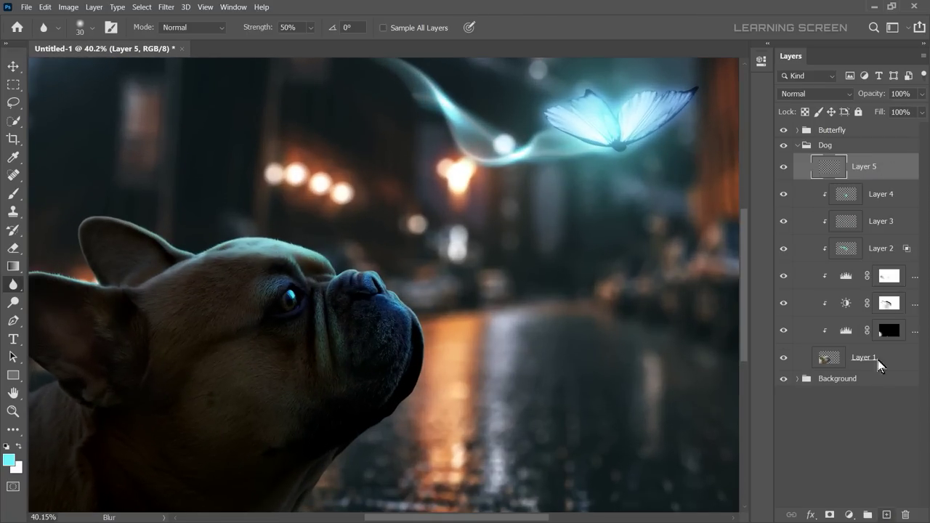
# Clip Layer 5 to the layers below and pick a warm orange-yellow paint colour.
pyautogui.rightClick(872, 360)
pyautogui.click(814, 245)
pyautogui.click(15, 191)
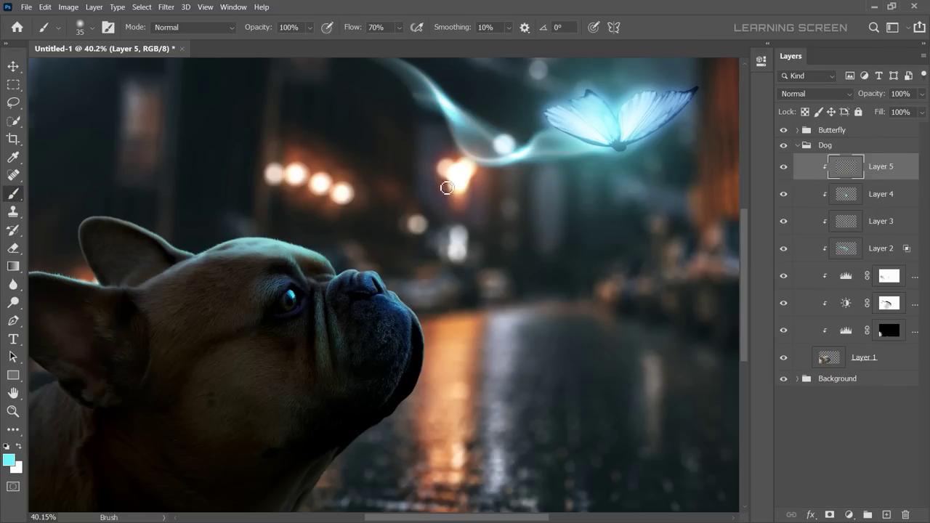
pyautogui.click(14, 462)
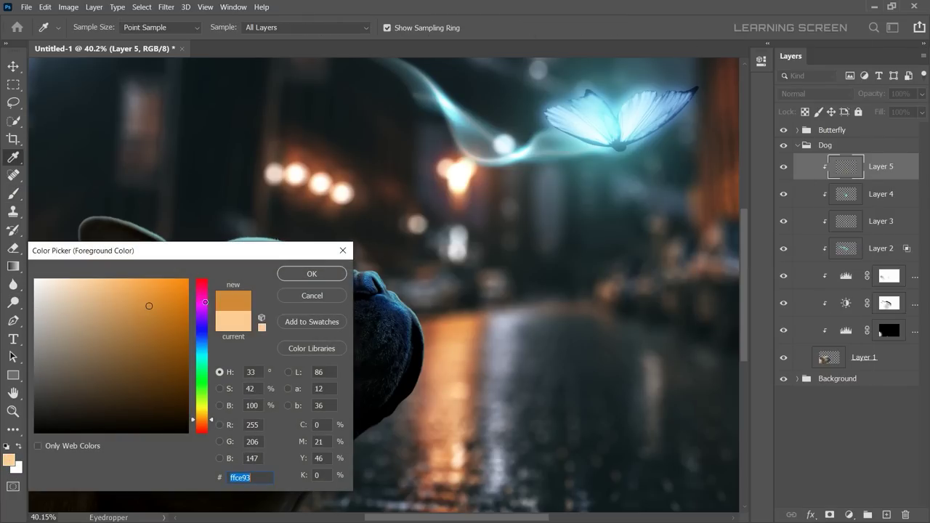
pyautogui.click(181, 289)
pyautogui.click(204, 412)
pyautogui.click(312, 274)
# Paint a warm stroke along the fur edge, then set Layer 5 to Color Dodge at 62% fill.
pyautogui.scroll(5, 322, 298)
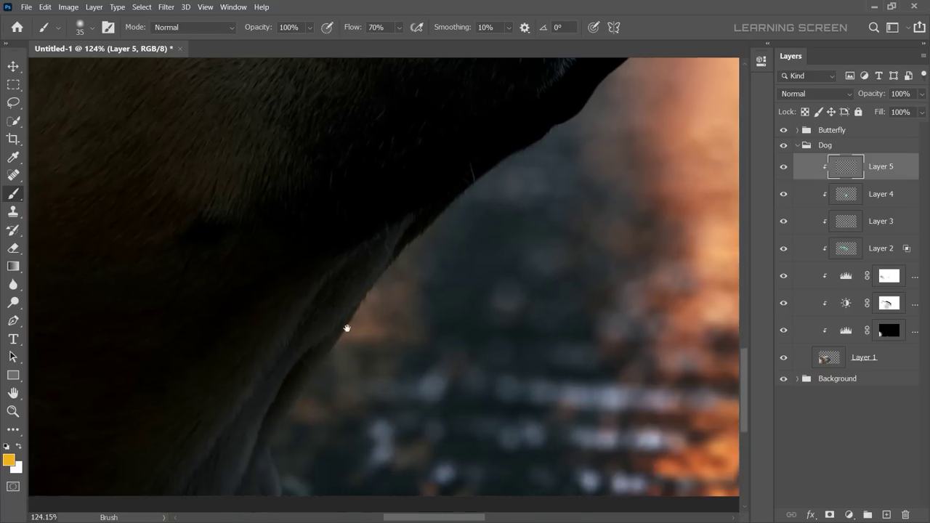
pyautogui.scroll(2, 345, 328)
pyautogui.press(']')
pyautogui.moveTo(390, 182); pyautogui.dragTo(331, 284)
pyautogui.click(815, 94)
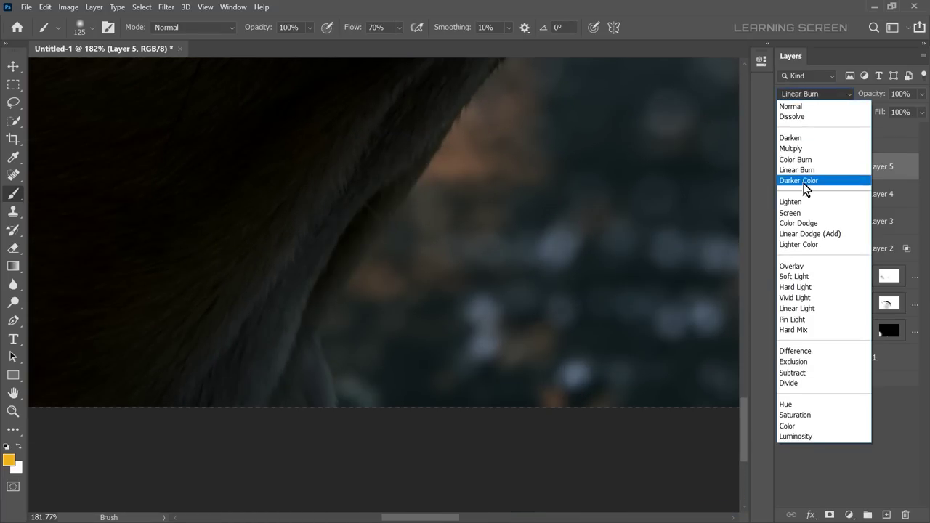
pyautogui.click(836, 181)
pyautogui.click(922, 112)
pyautogui.click(900, 129)
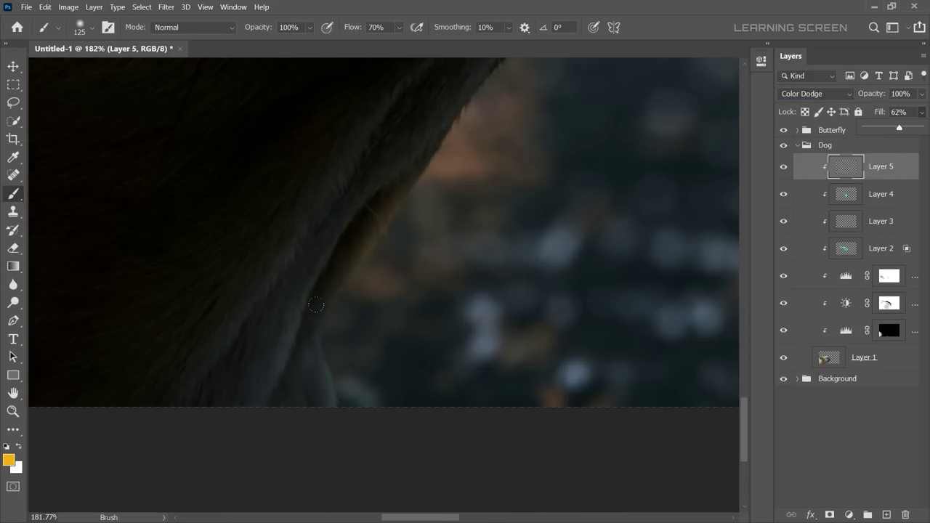
# Paint another orange glow stroke along the fur edge with the brush.
pyautogui.scroll(-1, 357, 225)
pyautogui.scroll(-2, 458, 88)
pyautogui.scroll(1, 458, 88)
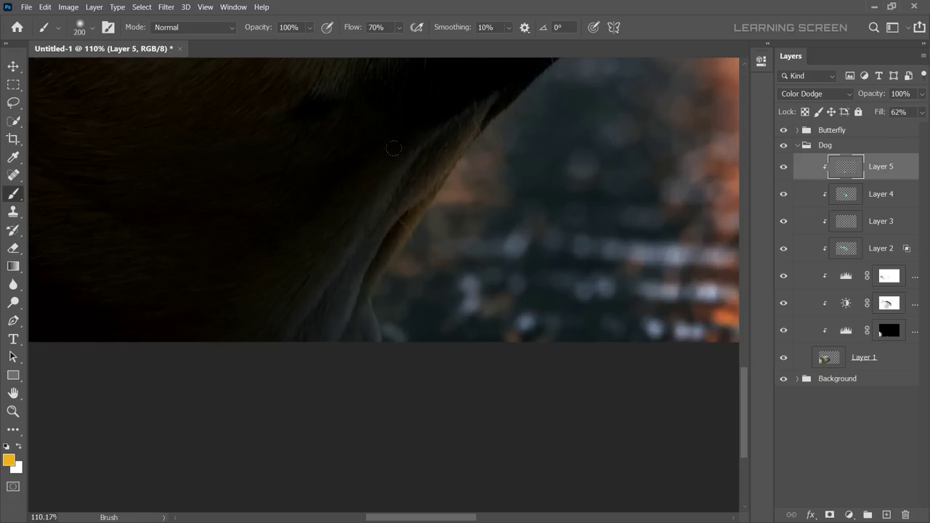
pyautogui.click(9, 460)
pyautogui.click(312, 273)
pyautogui.press('b')
pyautogui.moveTo(387, 158)
pyautogui.mouseDown()
pyautogui.moveTo(331, 309)
pyautogui.moveTo(357, 198)
pyautogui.mouseUp()
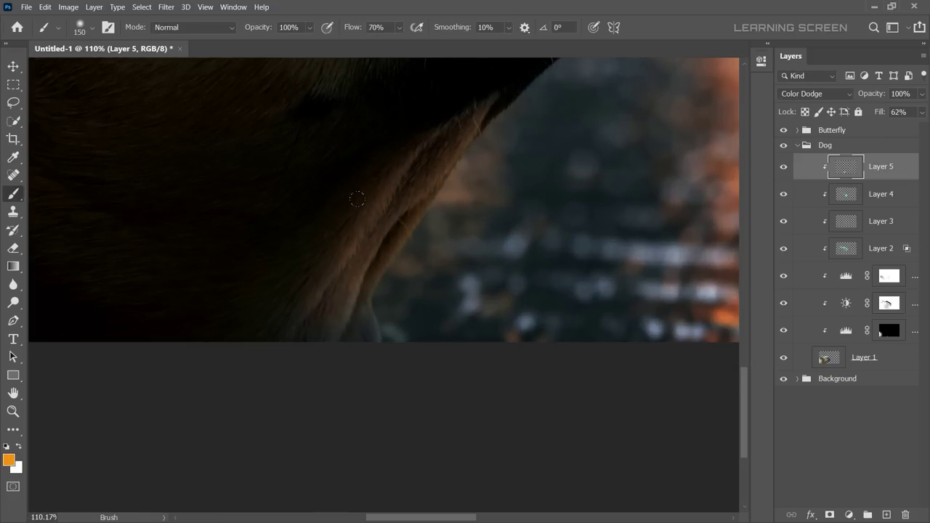
# Set up the Eraser at 50 with a fine size for trimming the excess glow.
pyautogui.scroll(-2, 383, 187)
pyautogui.press('e')
pyautogui.rightClick(392, 195)
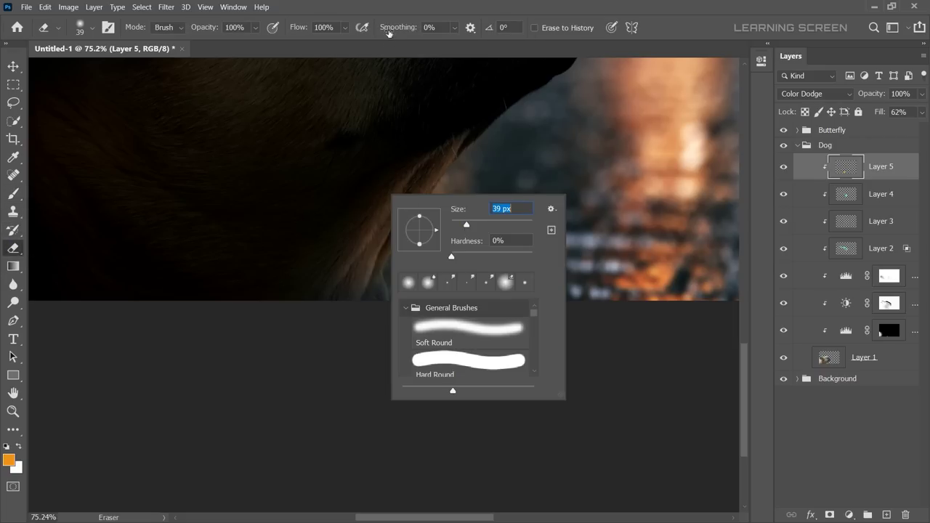
pyautogui.write('50')
pyautogui.press('Return')
pyautogui.moveTo(344, 27); pyautogui.dragTo(322, 44)
pyautogui.scroll(3, 426, 177)
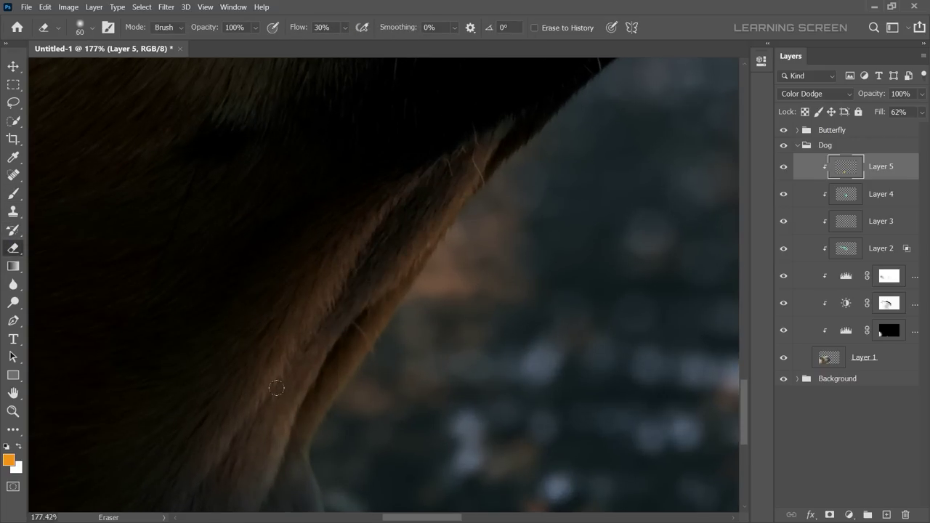
pyautogui.scroll(-3, 276, 388)
pyautogui.press(']')
pyautogui.press(']')
pyautogui.press(']')
pyautogui.scroll(3, 265, 410)
pyautogui.press('[')
pyautogui.press('[')
pyautogui.press('[')
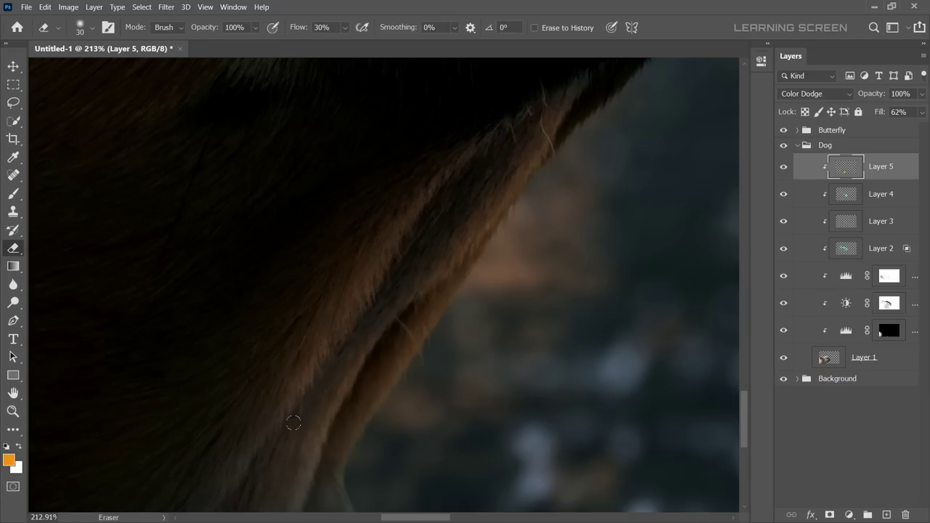
pyautogui.scroll(-2, 354, 402)
pyautogui.scroll(-3, 378, 349)
pyautogui.scroll(4, 385, 371)
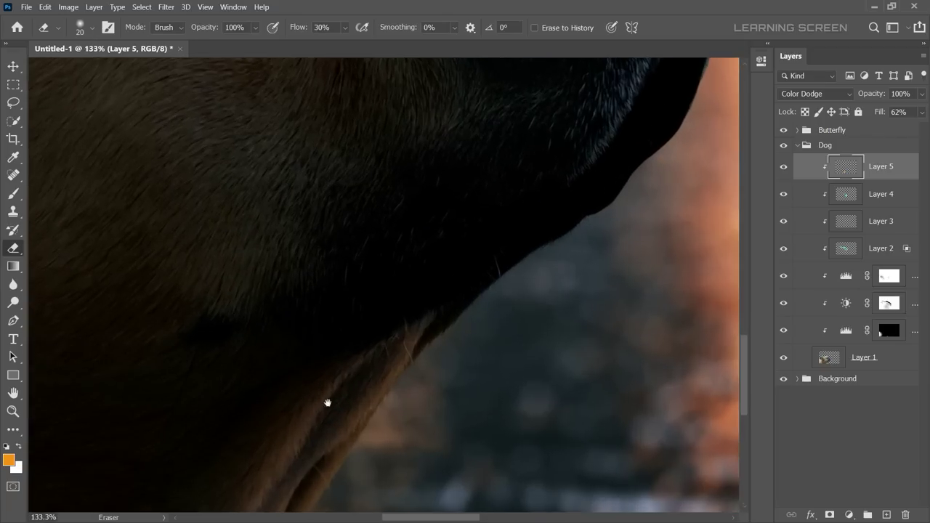
# Lower Layer 5's fill to about 51% and add an empty Layer 6.
pyautogui.click(922, 112)
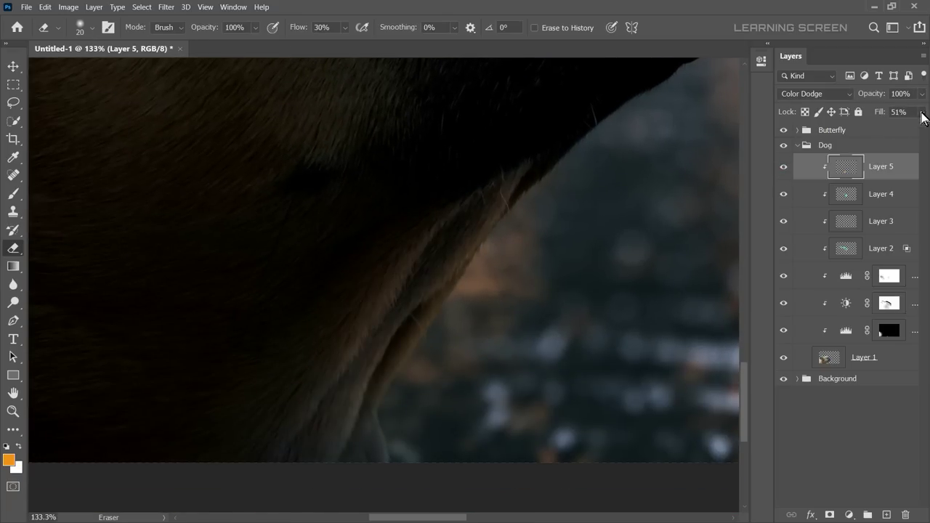
pyautogui.moveTo(901, 129); pyautogui.dragTo(894, 131)
pyautogui.click(887, 515)
# Clip Layer 6 to the dog, set it to Color Dodge, and ready a small 40%-flow brush.
pyautogui.rightClick(875, 167)
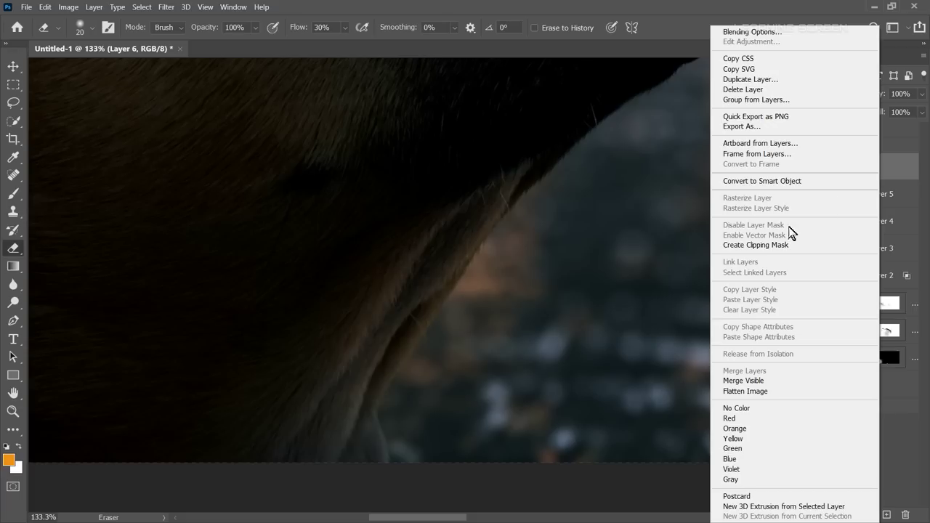
pyautogui.click(815, 94)
pyautogui.click(802, 223)
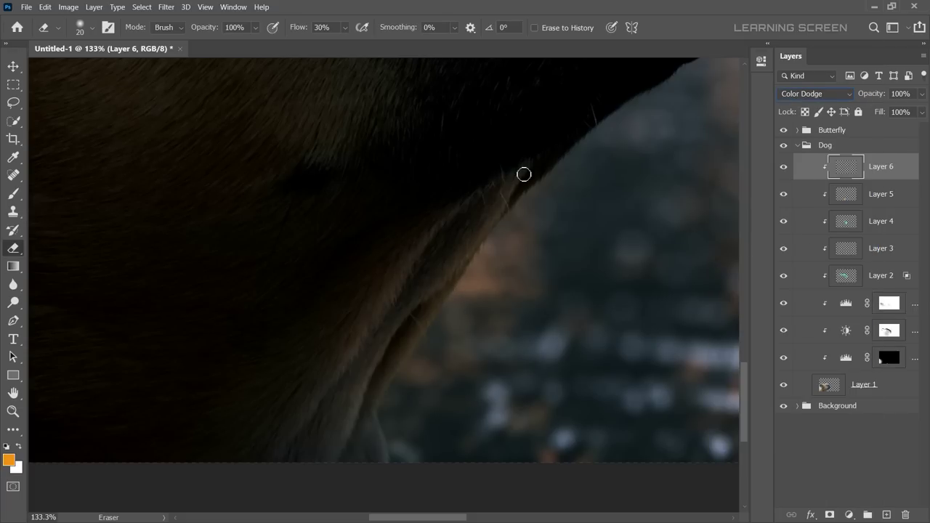
pyautogui.press('b')
pyautogui.scroll(2, 412, 177)
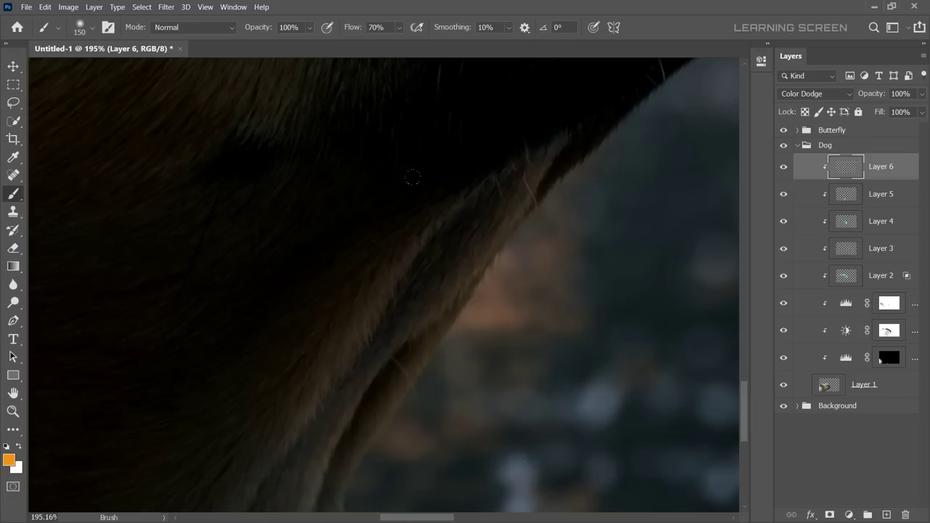
pyautogui.click(398, 27)
pyautogui.moveTo(410, 43); pyautogui.dragTo(389, 43)
pyautogui.press('[')
pyautogui.press('[')
pyautogui.press('[')
# Paint orange glow along the jaw's fur edge and lower Layer 6's fill to about half.
pyautogui.moveTo(540, 177); pyautogui.dragTo(498, 232)
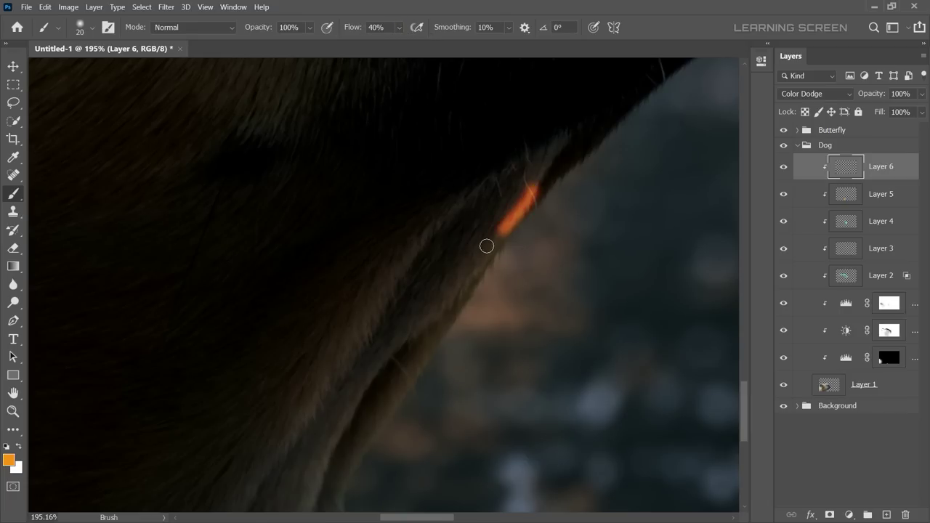
pyautogui.scroll(1, 487, 245)
pyautogui.click(922, 112)
pyautogui.click(895, 128)
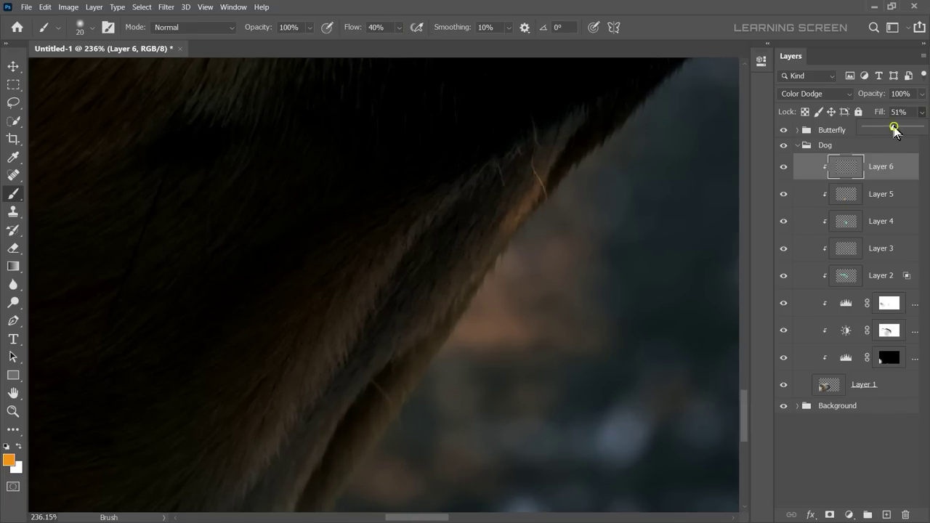
# At 25% brush flow, extend the orange glow down the fur edge and drop fill to 32%.
pyautogui.click(399, 27)
pyautogui.moveTo(403, 43); pyautogui.dragTo(392, 43)
pyautogui.moveTo(483, 232); pyautogui.dragTo(445, 307)
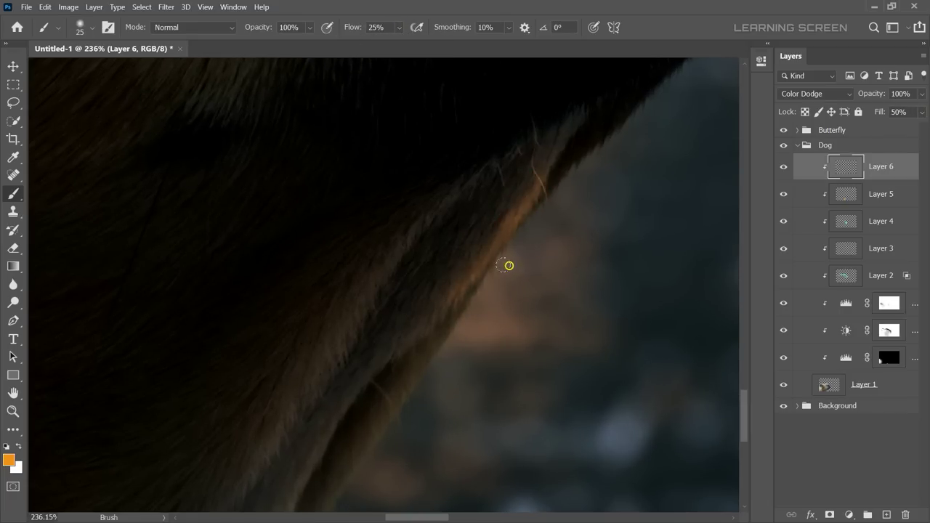
pyautogui.moveTo(426, 389); pyautogui.dragTo(500, 226)
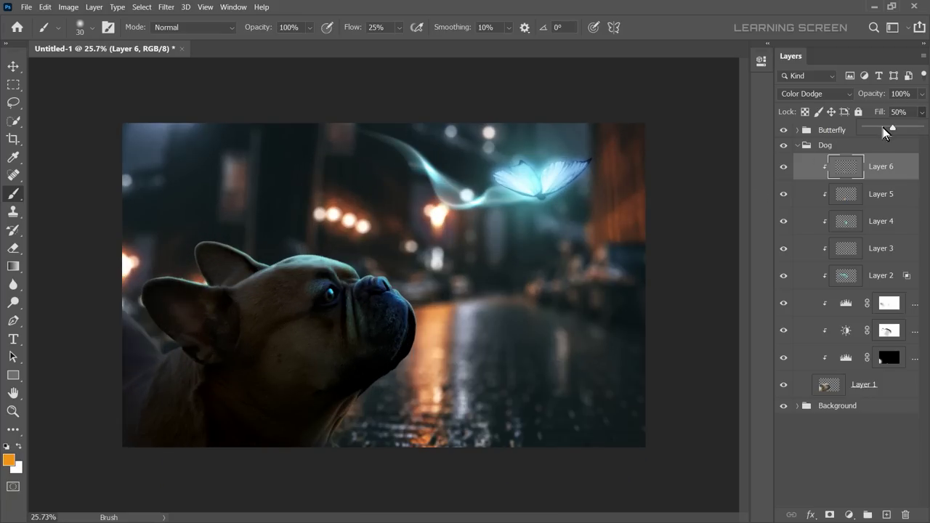
pyautogui.click(782, 198)
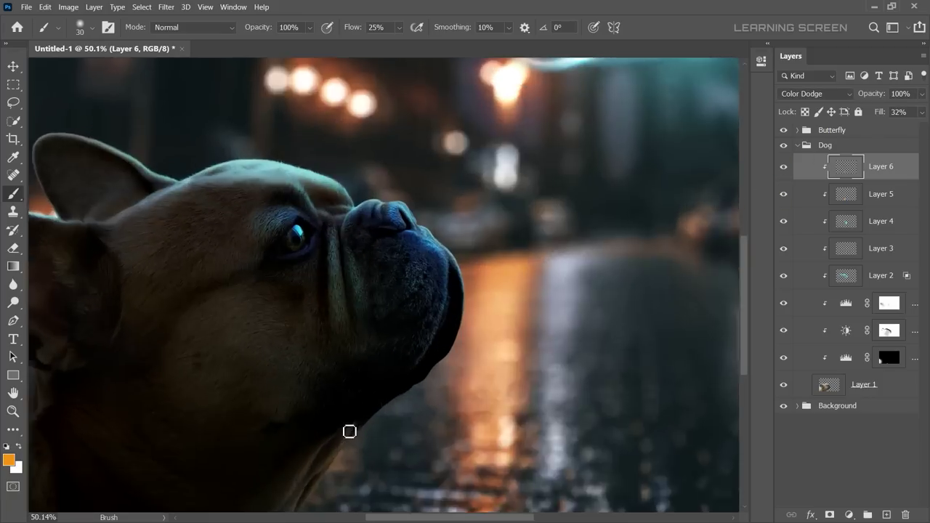
# Compare the result by toggling between Layer 5 and Layer 6, ending on the Move tool.
pyautogui.press('e')
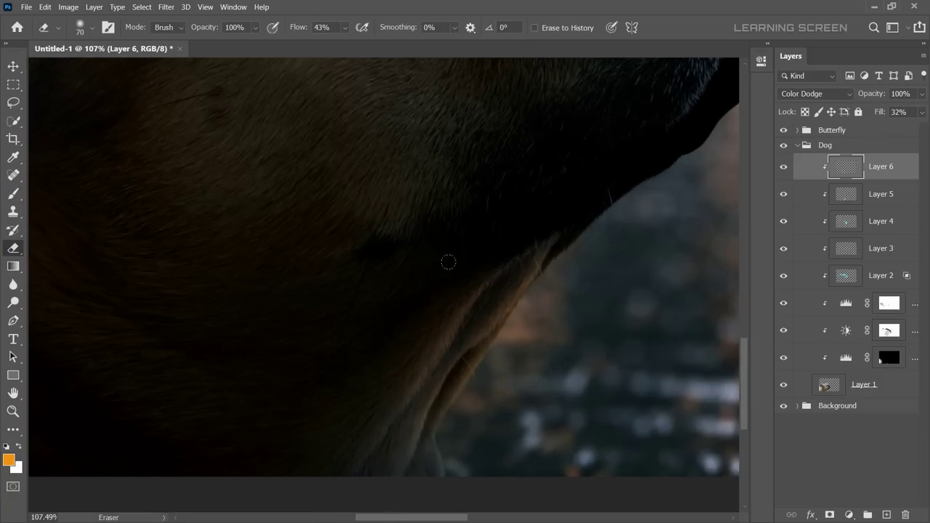
pyautogui.scroll(-3, 474, 258)
pyautogui.scroll(-3, 348, 346)
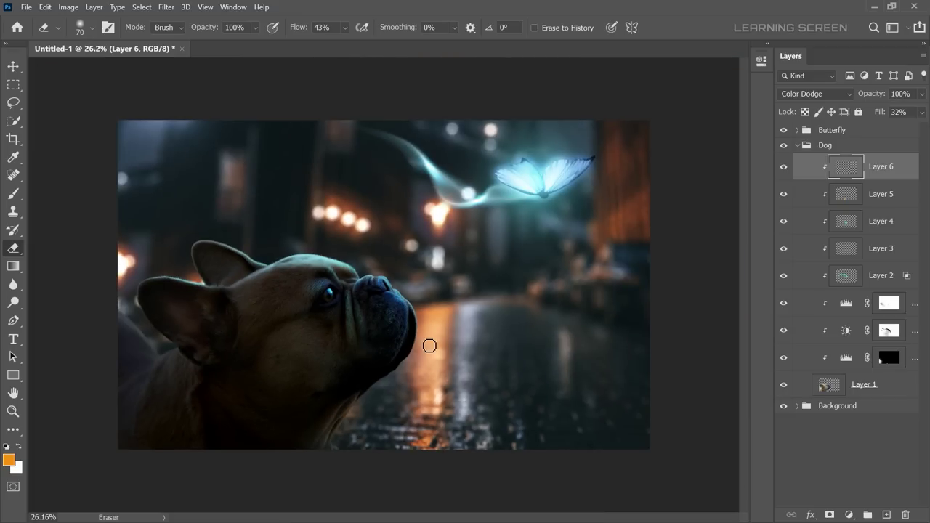
pyautogui.scroll(5, 426, 343)
pyautogui.press('b')
pyautogui.scroll(1, 422, 338)
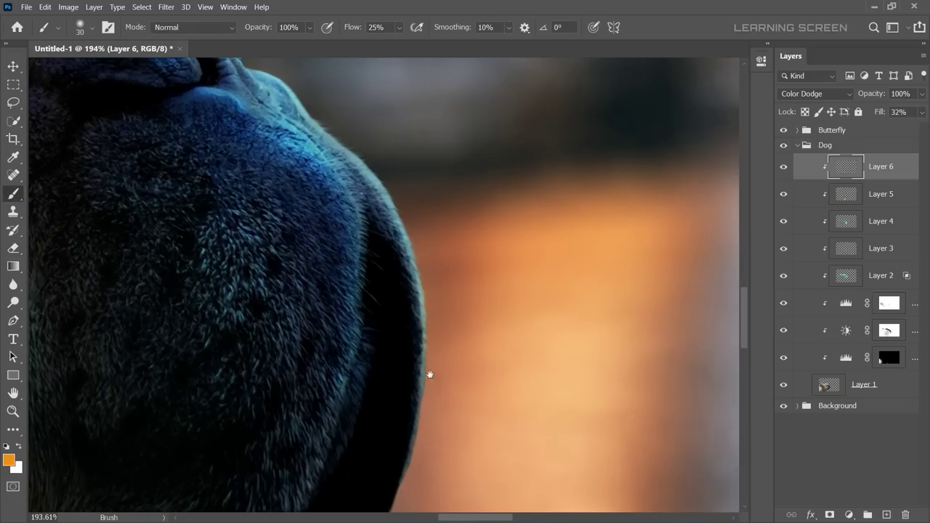
pyautogui.scroll(1, 427, 373)
pyautogui.hotkey('alt', '[')
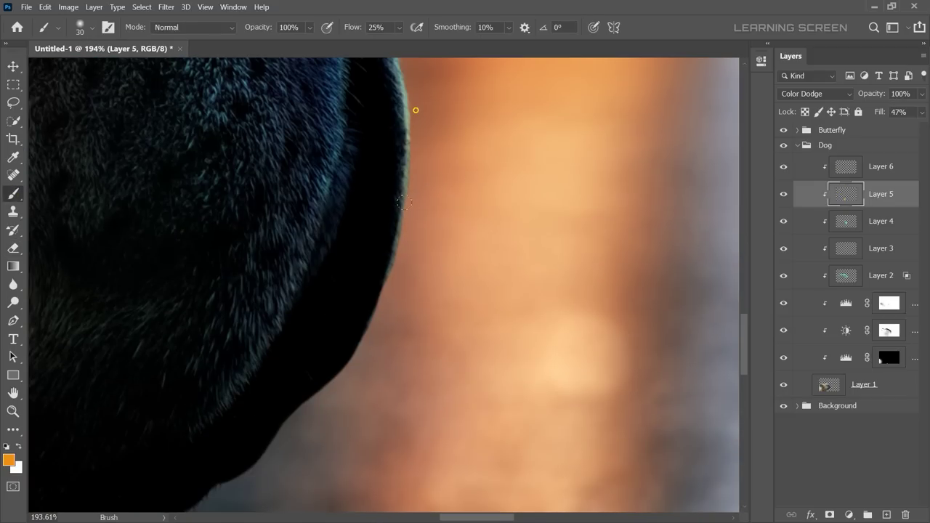
pyautogui.scroll(-5, 426, 214)
pyautogui.scroll(3, 402, 239)
pyautogui.scroll(-6, 402, 238)
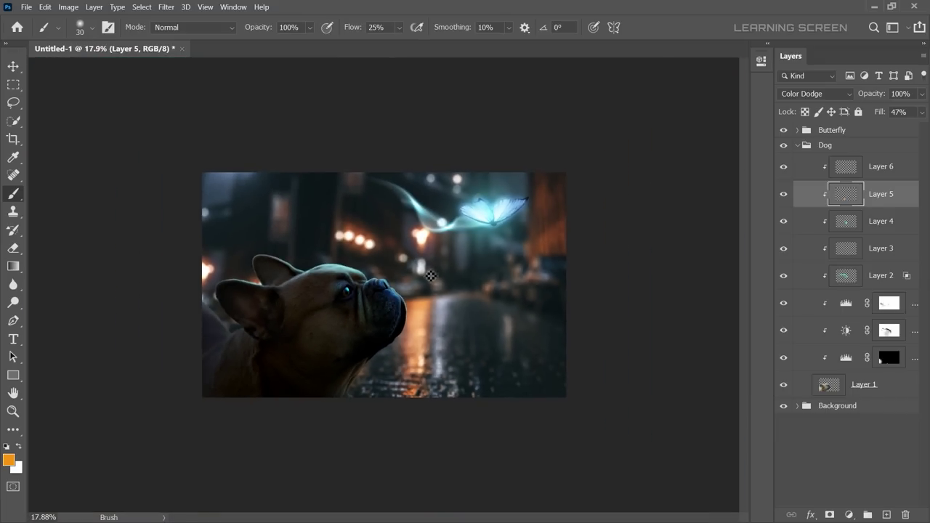
pyautogui.press('v')
pyautogui.hotkey('alt', ']')
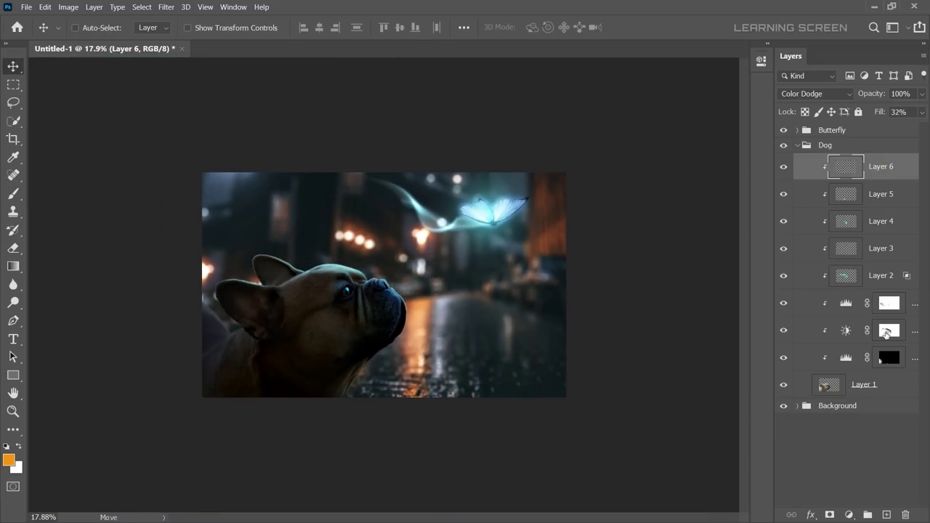
# Add a new layer on top named 'Whisker'.
pyautogui.click(887, 514)
pyautogui.doubleClick(864, 167)
pyautogui.write('Whisk')
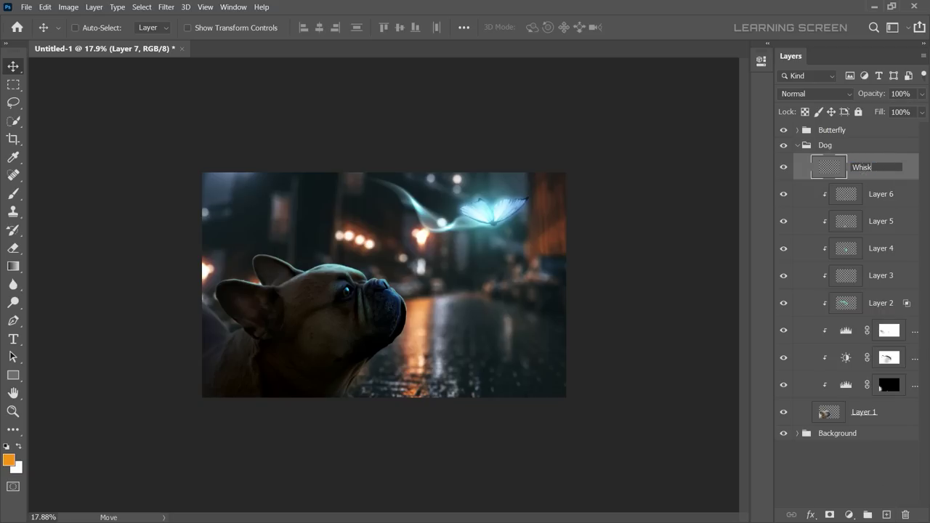
pyautogui.write('er')
pyautogui.press('Return')
# Set up a fine-tipped brush in light blue, undoing a stray line.
pyautogui.press('b')
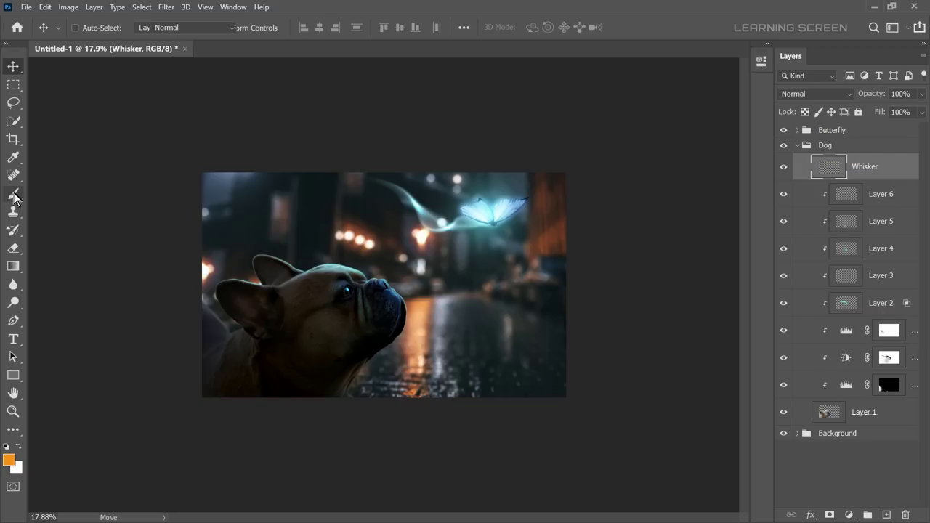
pyautogui.scroll(10, 336, 308)
pyautogui.scroll(-3, 51, 398)
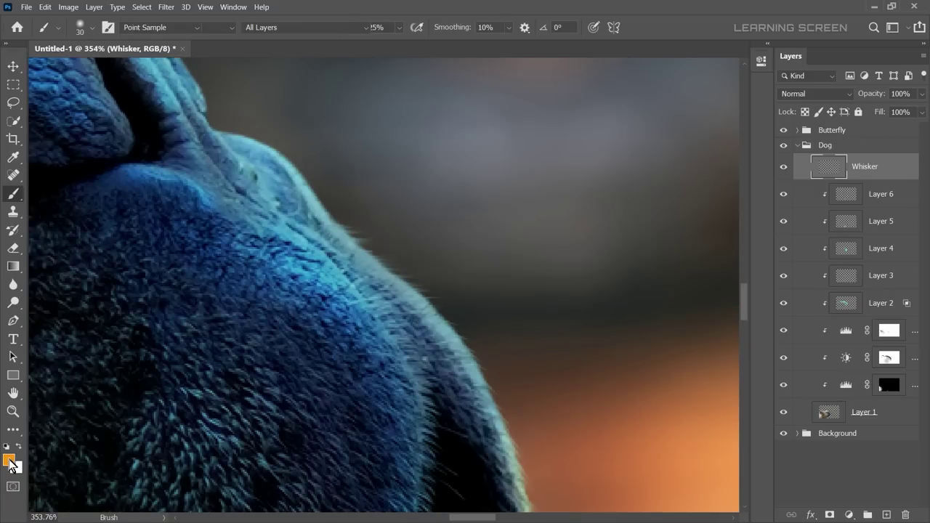
pyautogui.click(8, 460)
pyautogui.click(369, 252)
pyautogui.click(311, 272)
pyautogui.press('[')
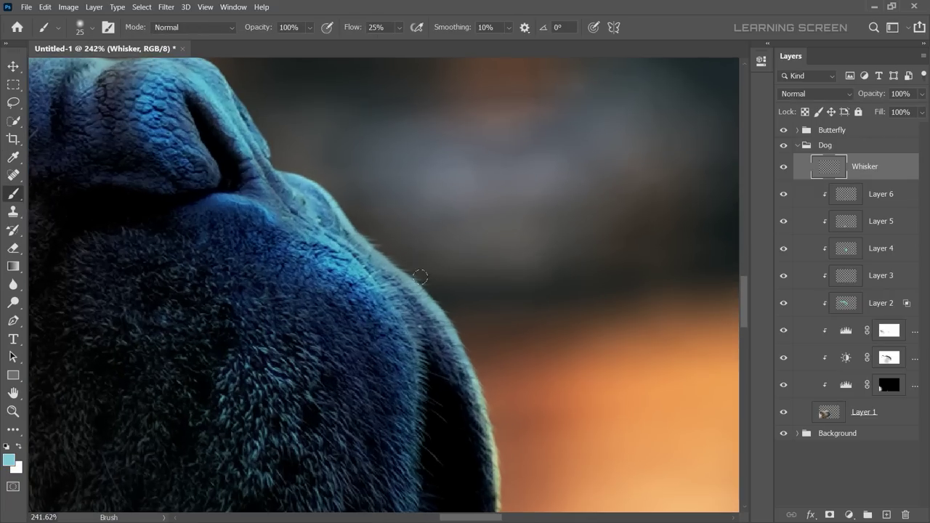
pyautogui.click(508, 28)
pyautogui.hotkey('ctrl', 'z')
pyautogui.press('[')
pyautogui.press('[')
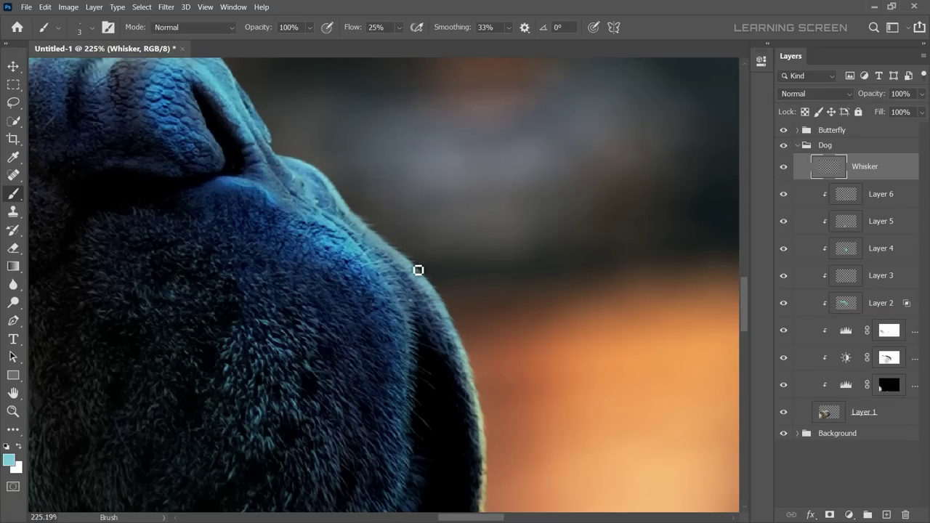
# Paint several thin whiskers sprouting from the dog's muzzle.
pyautogui.moveTo(380, 240)
pyautogui.mouseDown()
pyautogui.moveTo(385, 154)
pyautogui.moveTo(466, 157)
pyautogui.mouseUp()
pyautogui.scroll(-2, 417, 272)
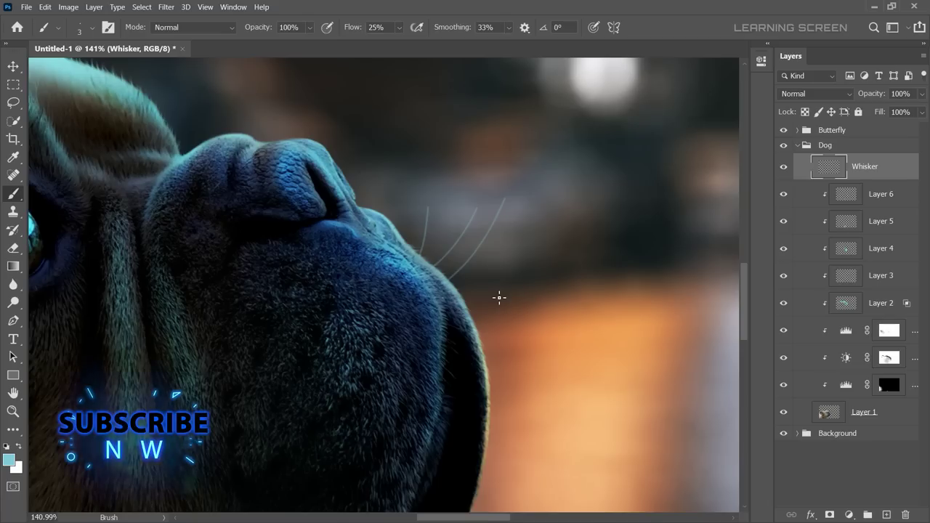
pyautogui.scroll(-1, 499, 298)
pyautogui.press('[')
pyautogui.press('[')
pyautogui.scroll(2, 445, 316)
pyautogui.moveTo(476, 320); pyautogui.dragTo(625, 204)
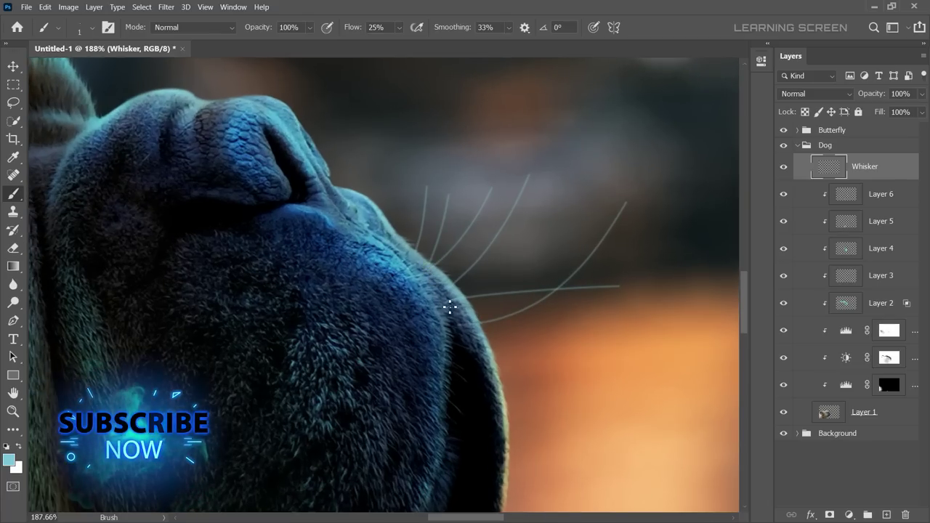
pyautogui.moveTo(465, 298); pyautogui.dragTo(570, 257)
pyautogui.scroll(-1, 523, 283)
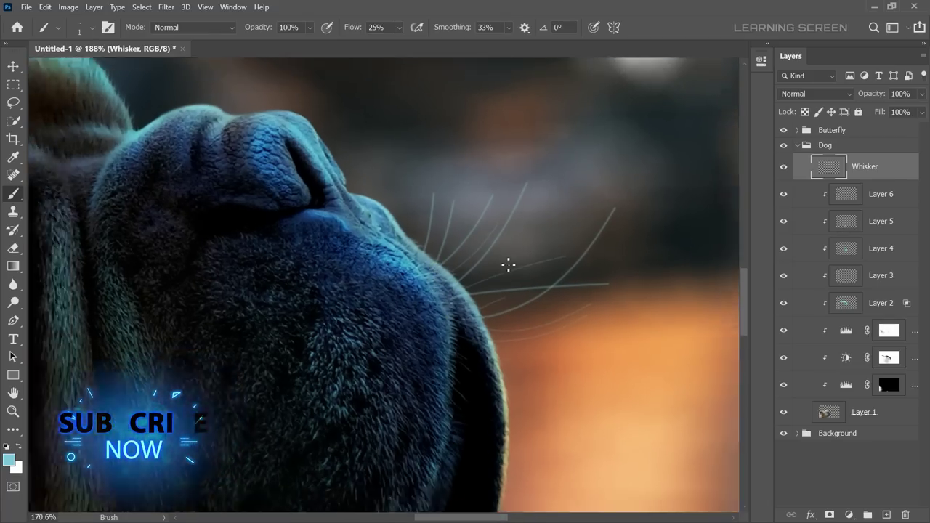
pyautogui.scroll(-3, 523, 342)
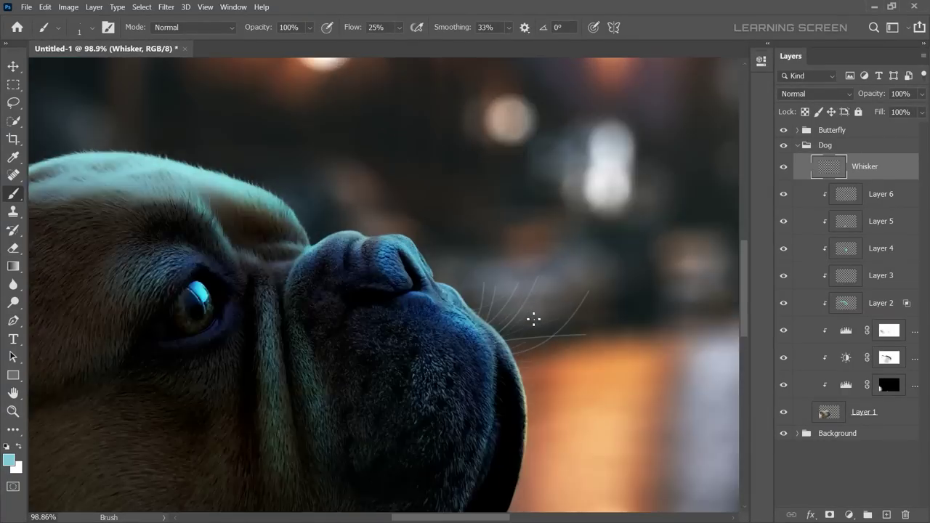
pyautogui.scroll(7, 534, 318)
# Erase the long curved whisker on the right, zoom out and select the Move tool.
pyautogui.press('e')
pyautogui.scroll(-1, 385, 172)
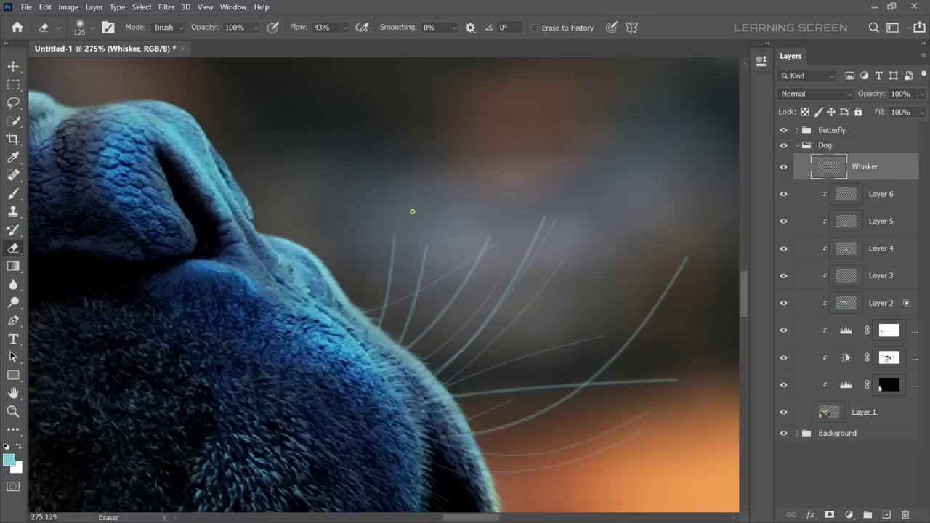
pyautogui.moveTo(683, 261); pyautogui.dragTo(582, 384)
pyautogui.scroll(-5, 644, 312)
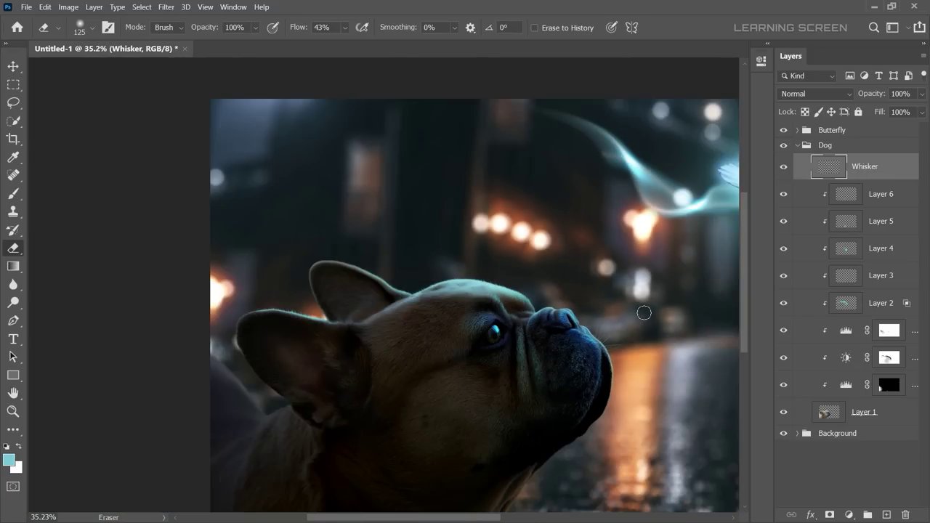
pyautogui.scroll(4, 457, 318)
pyautogui.scroll(-3, 457, 318)
pyautogui.scroll(-3, 495, 309)
pyautogui.scroll(1, 511, 301)
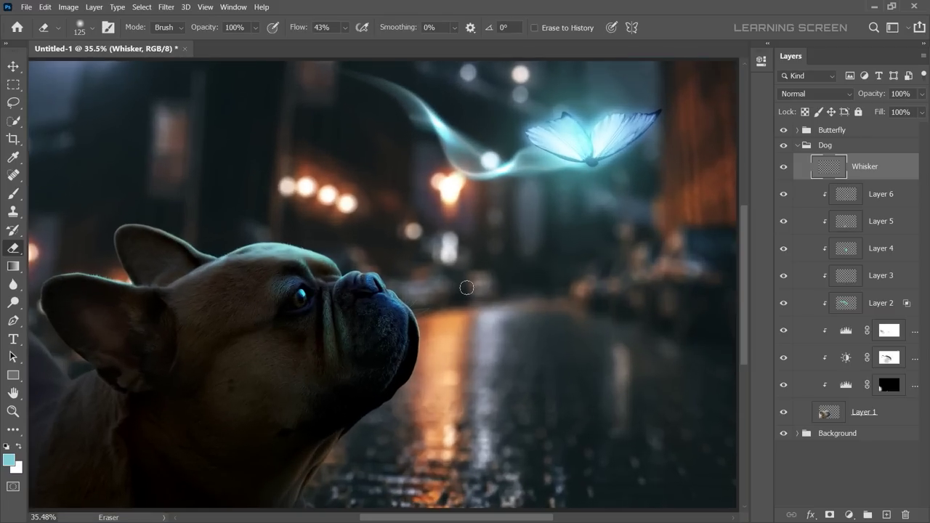
pyautogui.scroll(1, 469, 285)
pyautogui.click(14, 68)
# Collapse the Dog group and add an empty layer above the Butterfly group.
pyautogui.hotkey('ctrl', '0')
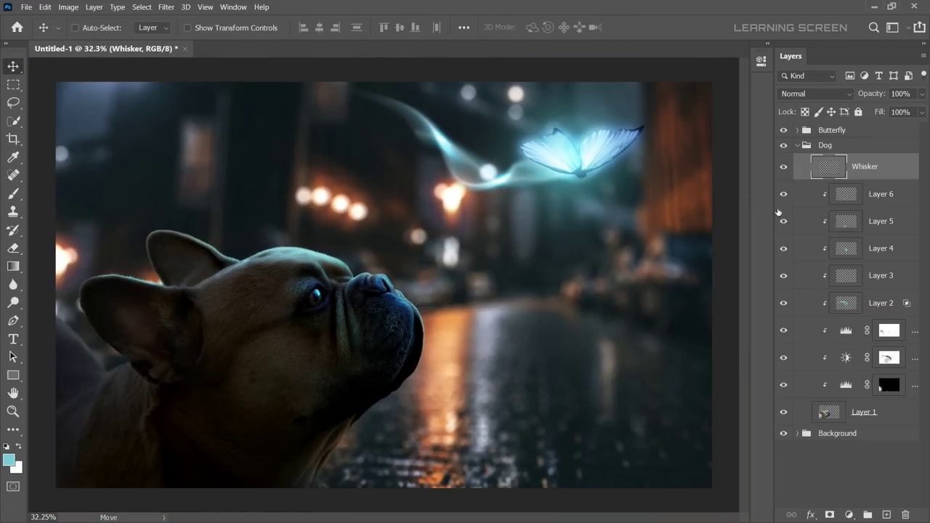
pyautogui.click(797, 144)
pyautogui.click(833, 130)
pyautogui.click(887, 515)
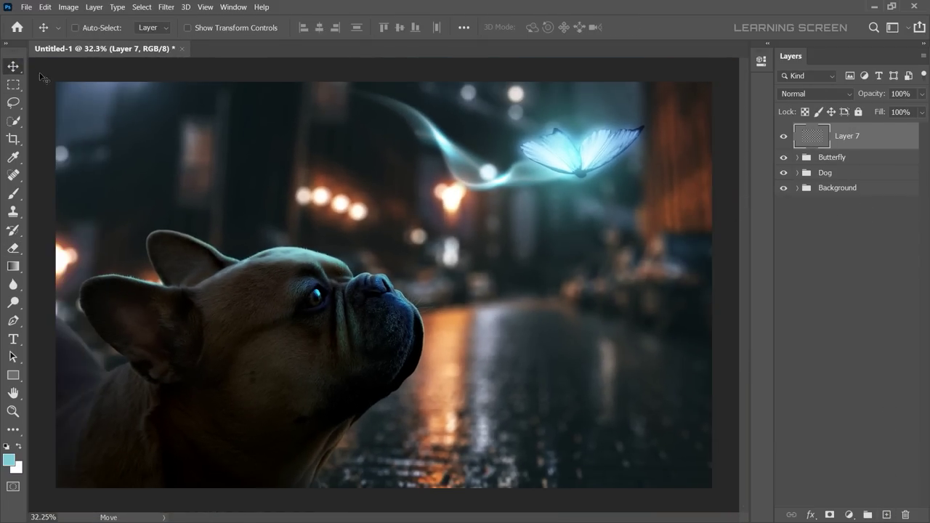
# Copy all of Snow.jpg into the new Layer 7, then close Snow.jpg.
pyautogui.click(26, 6)
pyautogui.click(32, 27)
pyautogui.doubleClick(359, 113)
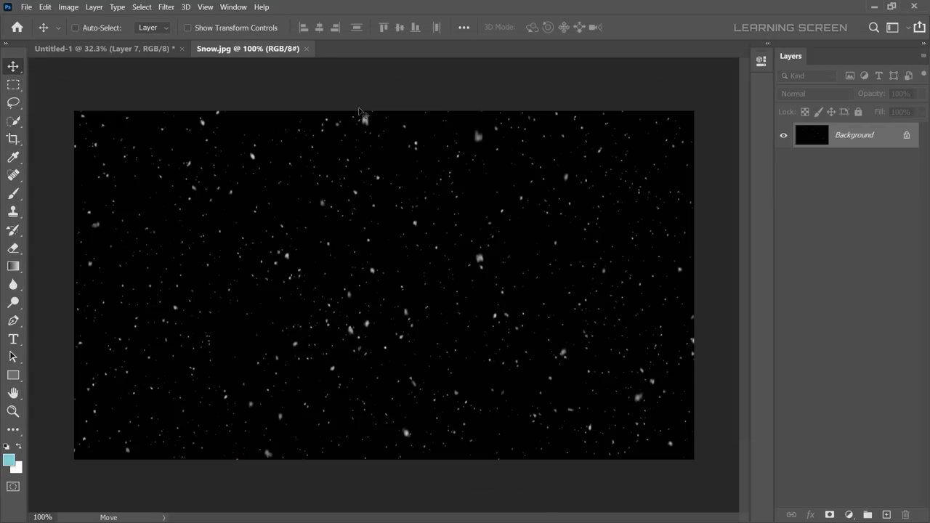
pyautogui.hotkey('ctrl', 'a')
pyautogui.hotkey('ctrl', 'c')
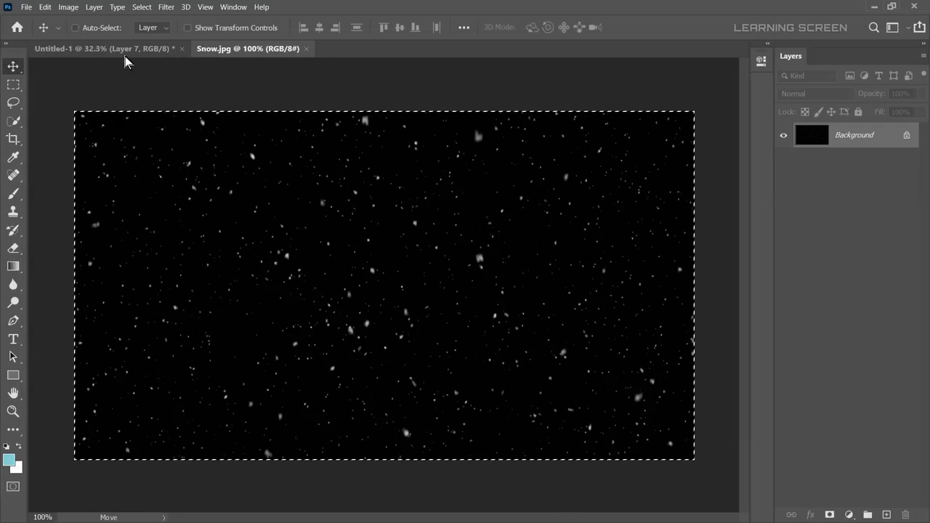
pyautogui.click(125, 51)
pyautogui.hotkey('ctrl', 'v')
pyautogui.click(306, 49)
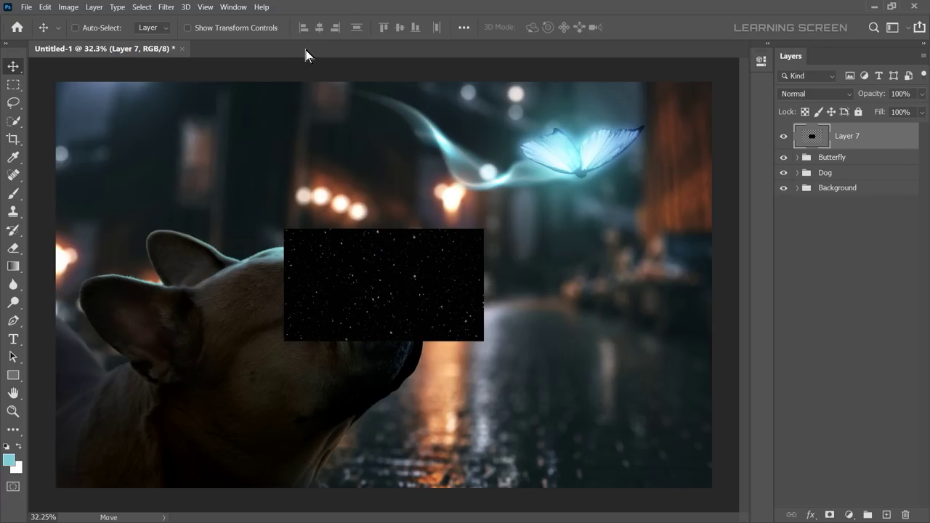
# Free-transform the snow image to cover the whole canvas and commit.
pyautogui.scroll(-2, 384, 285)
pyautogui.hotkey('ctrl', 't')
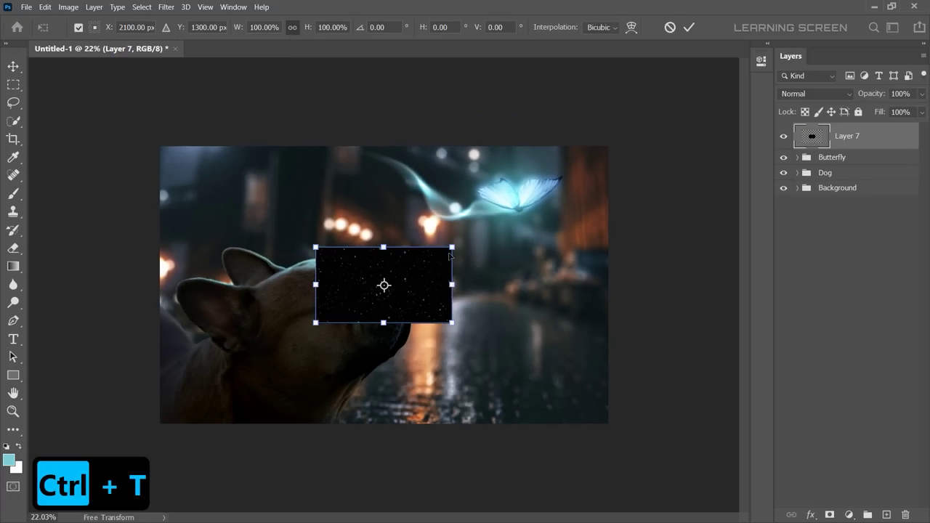
pyautogui.moveTo(457, 245); pyautogui.dragTo(583, 116)
pyautogui.moveTo(384, 155); pyautogui.dragTo(389, 118)
pyautogui.moveTo(471, 260); pyautogui.dragTo(458, 269)
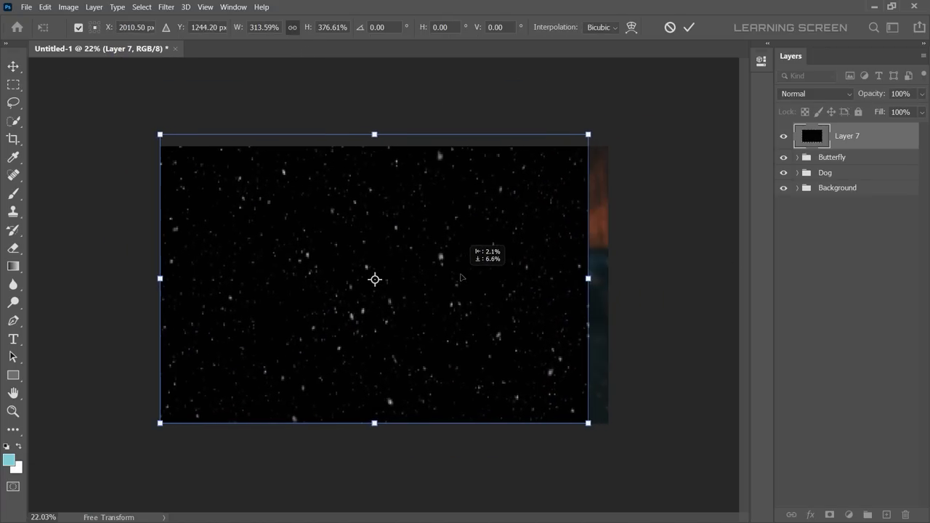
pyautogui.moveTo(587, 135); pyautogui.dragTo(617, 114)
pyautogui.moveTo(565, 192); pyautogui.dragTo(555, 206)
pyautogui.click(689, 27)
# Darken the snow speckles with Levels by raising the black input.
pyautogui.hotkey('ctrl', '0')
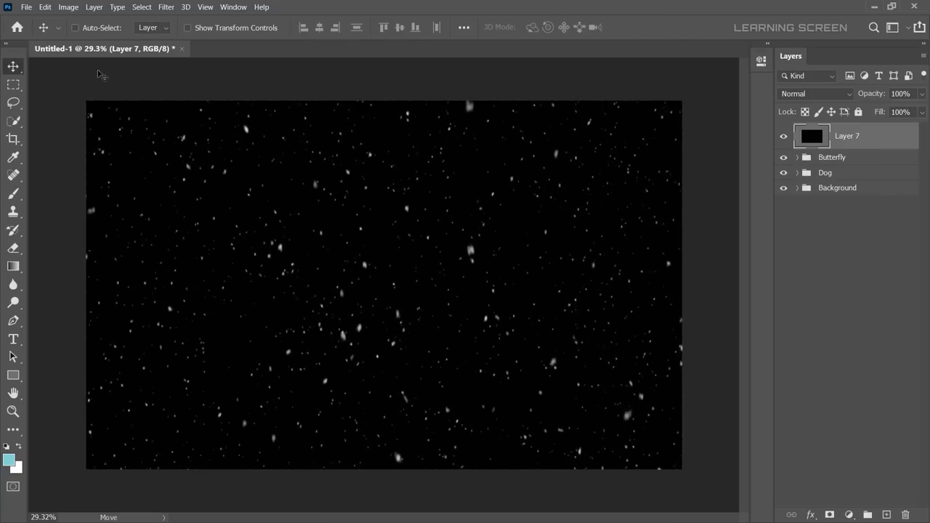
pyautogui.click(68, 6)
pyautogui.click(290, 41)
pyautogui.moveTo(526, 298); pyautogui.dragTo(538, 298)
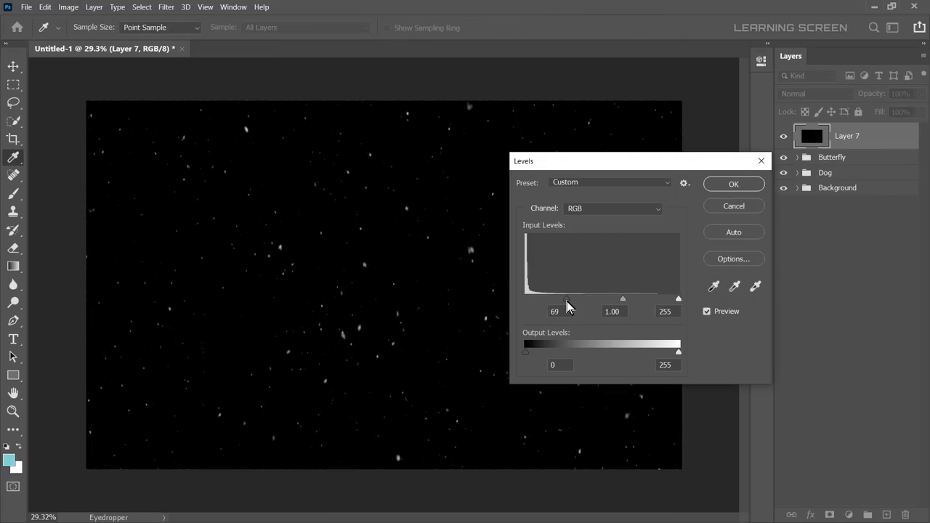
pyautogui.click(733, 186)
pyautogui.press('v')
# Motion-blur the snow (angle 73, distance 382), set Screen blending and lower its fill.
pyautogui.click(167, 6)
pyautogui.moveTo(173, 136)
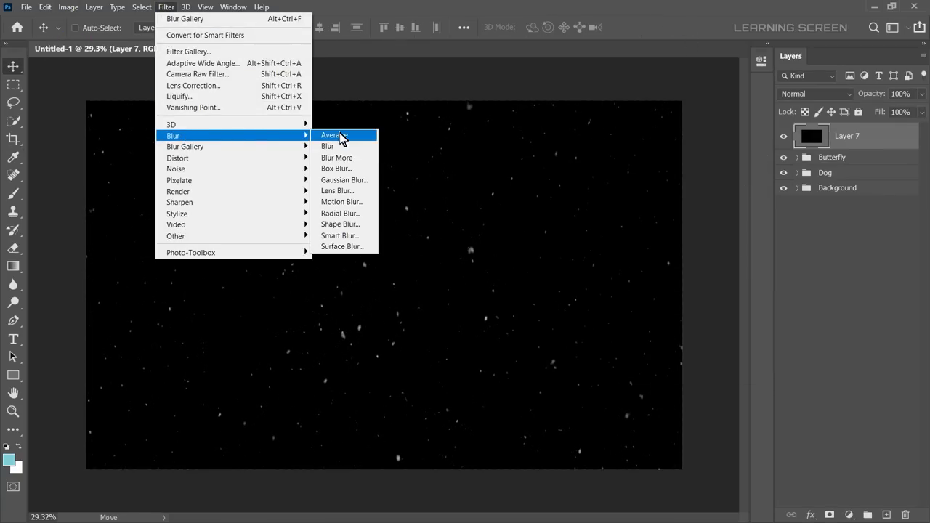
pyautogui.click(341, 208)
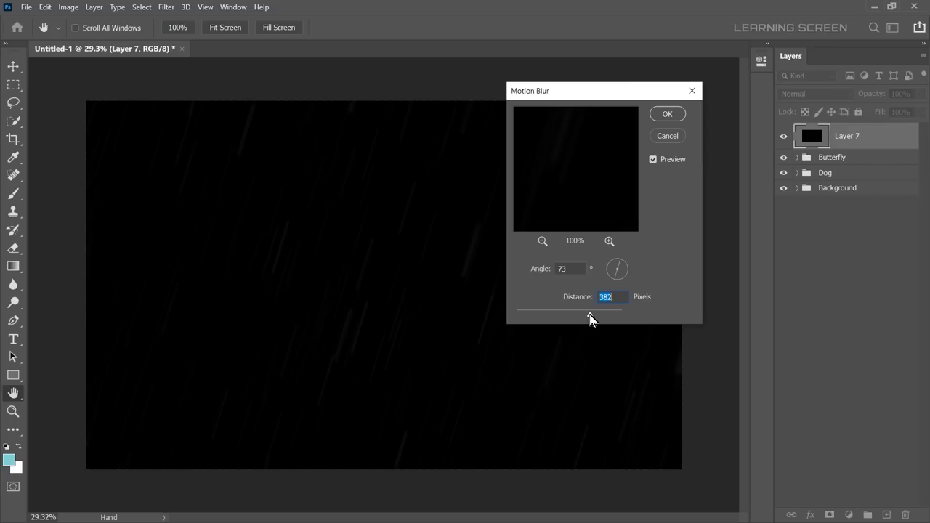
pyautogui.click(667, 115)
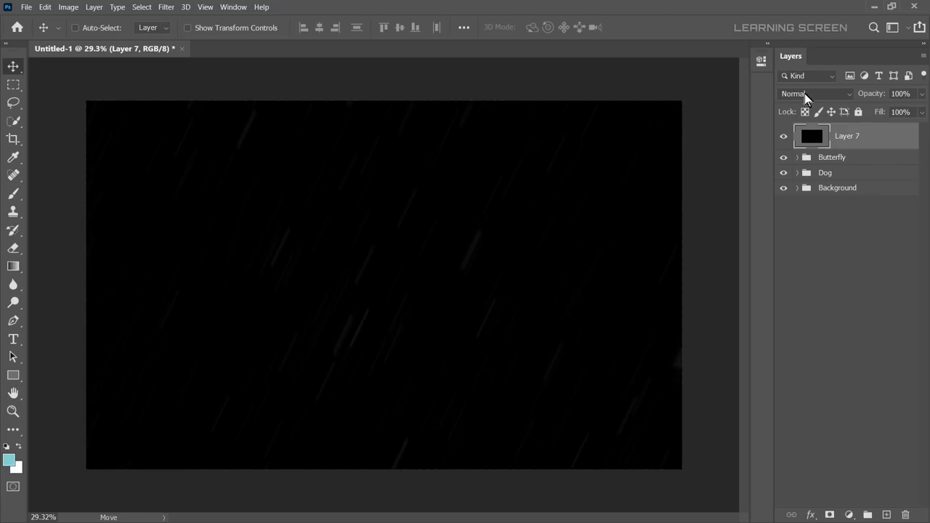
pyautogui.click(814, 94)
pyautogui.click(801, 209)
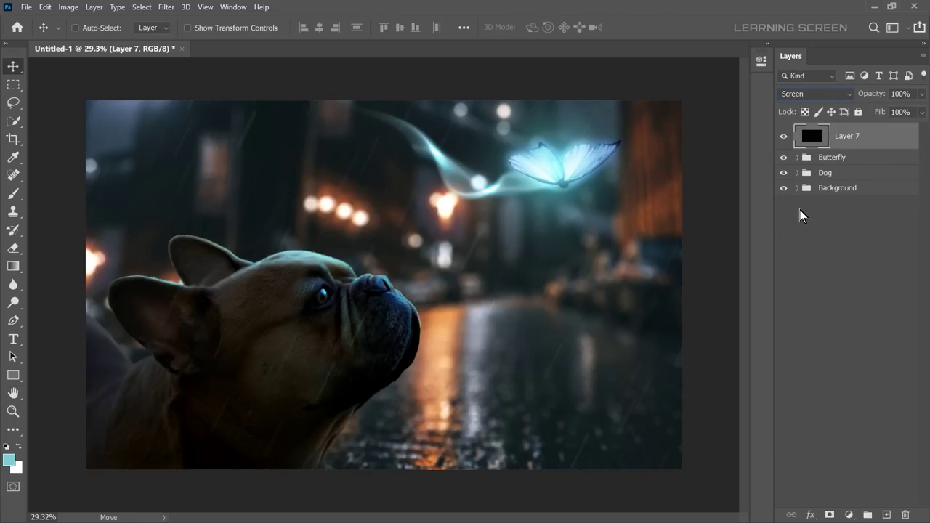
pyautogui.click(922, 112)
# Duplicate the Layer 7 rain layer and scale the copy up and slightly upward.
pyautogui.rightClick(891, 138)
pyautogui.click(776, 88)
pyautogui.click(594, 146)
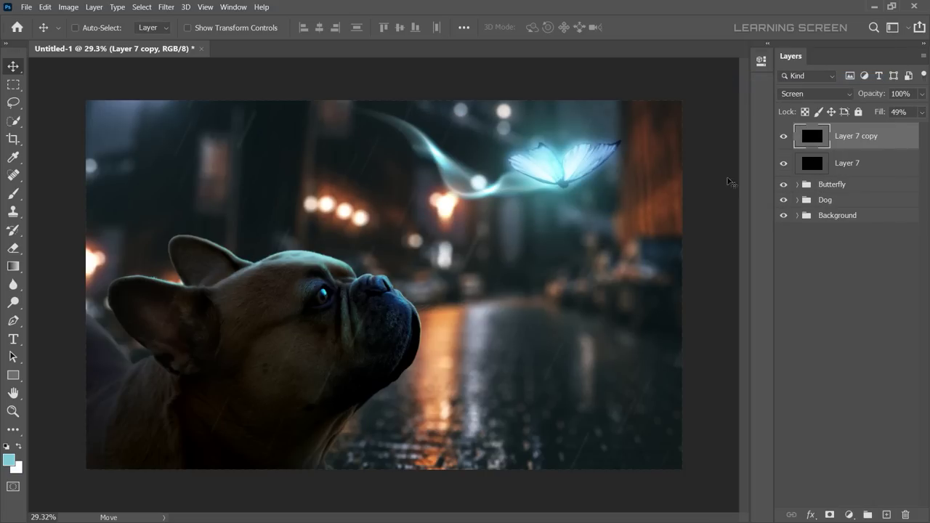
pyautogui.scroll(-3, 441, 233)
pyautogui.scroll(-1, 436, 240)
pyautogui.hotkey('ctrl', 't')
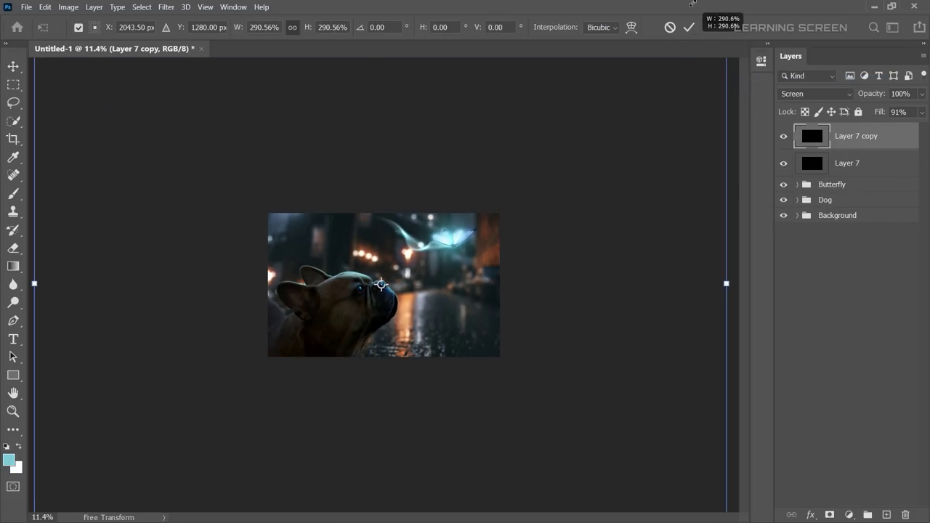
pyautogui.moveTo(412, 268)
pyautogui.mouseDown()
pyautogui.moveTo(435, 273)
pyautogui.moveTo(436, 218)
pyautogui.mouseUp()
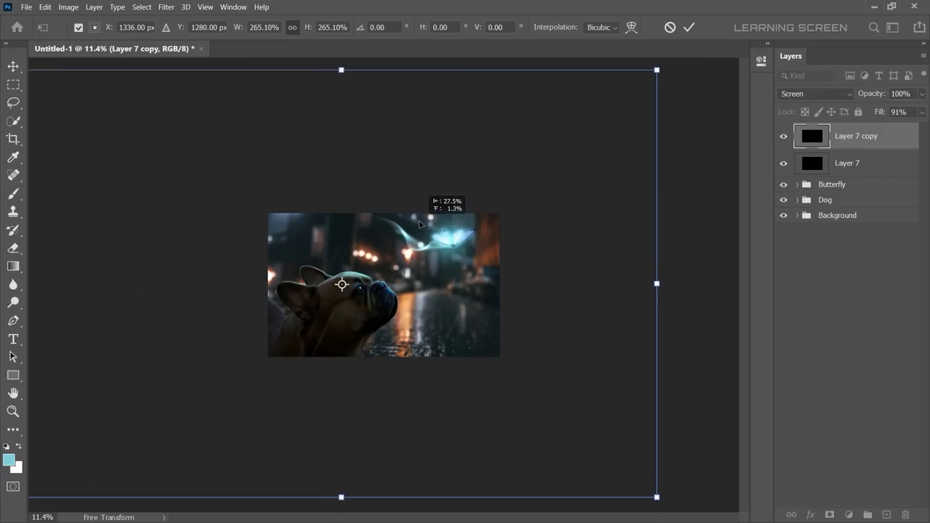
pyautogui.press('Return')
# Erase some of the rain over the dog on the rain layers.
pyautogui.scroll(3, 451, 256)
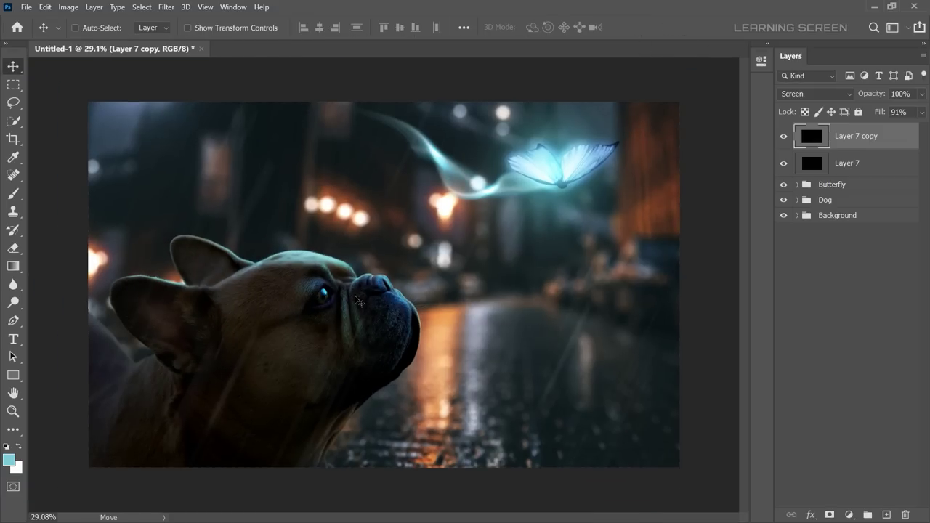
pyautogui.click(13, 247)
pyautogui.rightClick(268, 269)
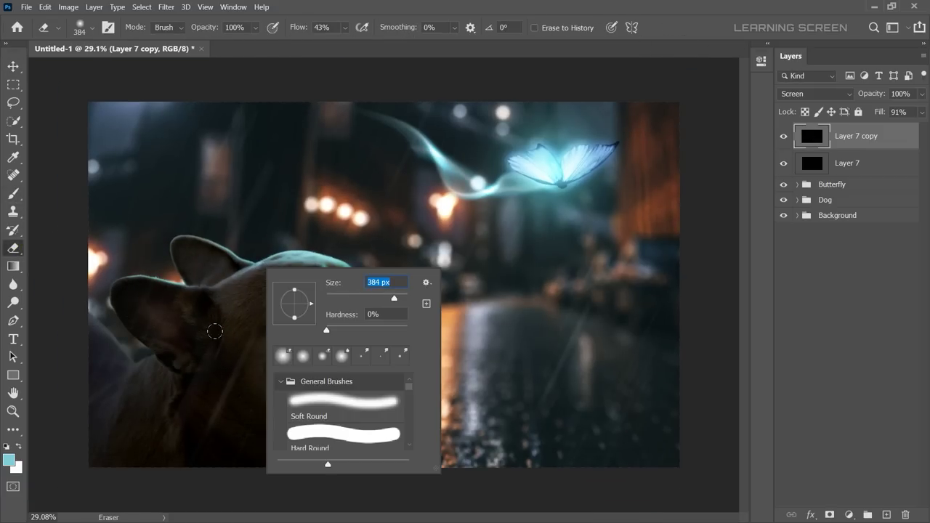
pyautogui.click(263, 318)
pyautogui.hotkey('alt', '[')
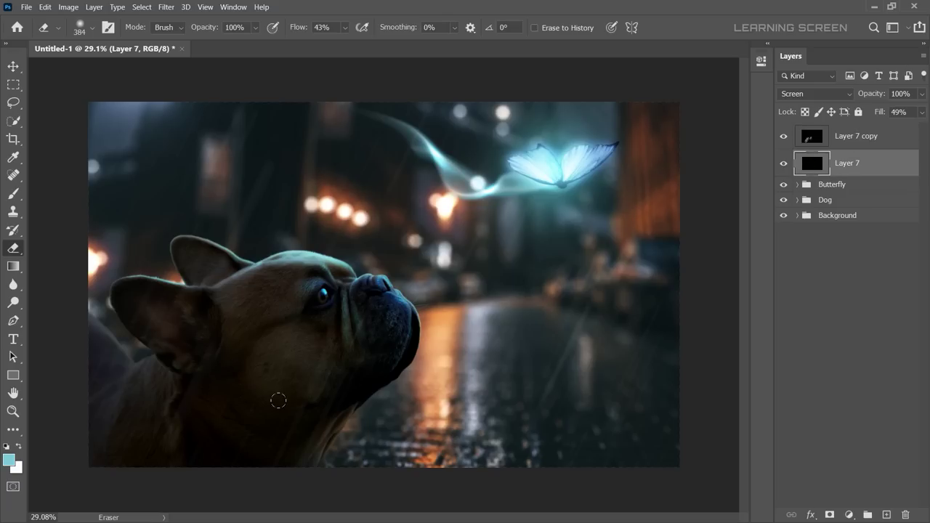
pyautogui.scroll(-1, 515, 322)
# Group Layer 7 and Layer 7 copy into a group named 'Rain'.
pyautogui.click(13, 66)
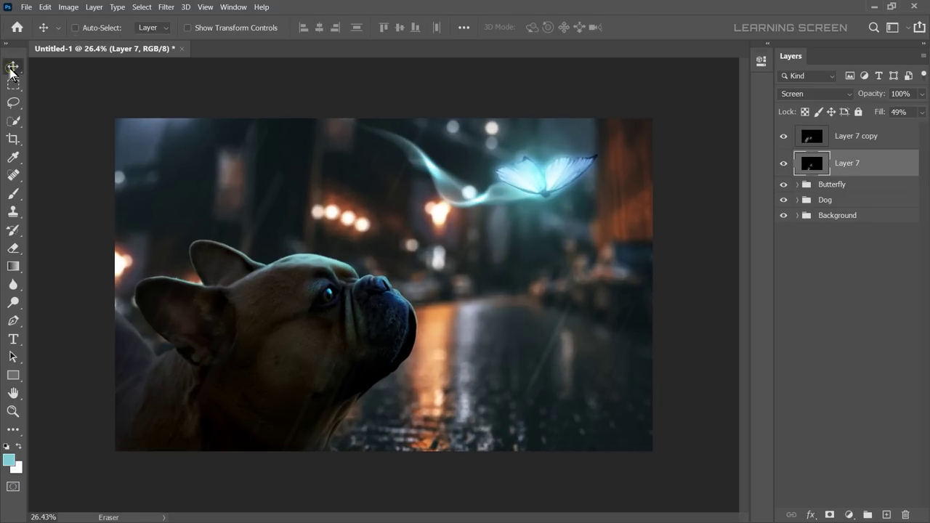
pyautogui.keyDown('shift'); pyautogui.click(871, 139); pyautogui.keyUp('shift')
pyautogui.rightClick(870, 139)
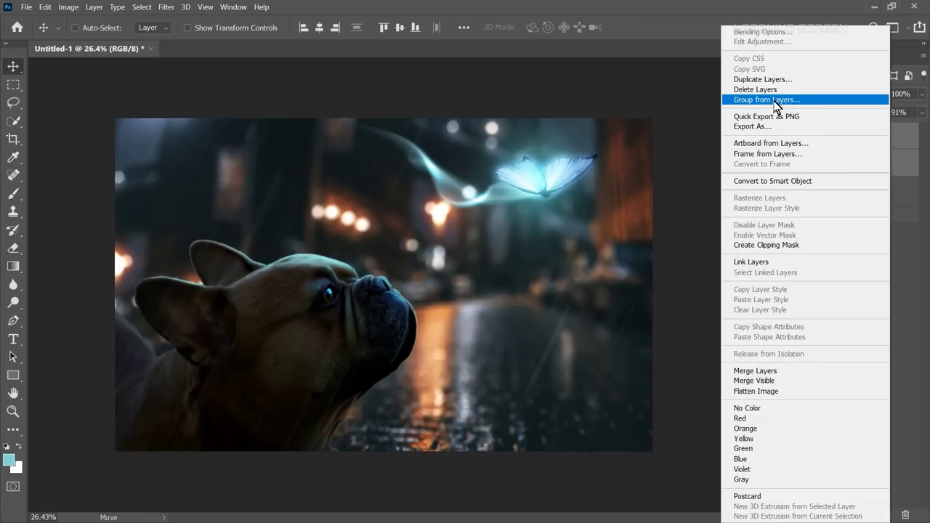
pyautogui.click(795, 97)
pyautogui.write('Rain')
pyautogui.press('Return')
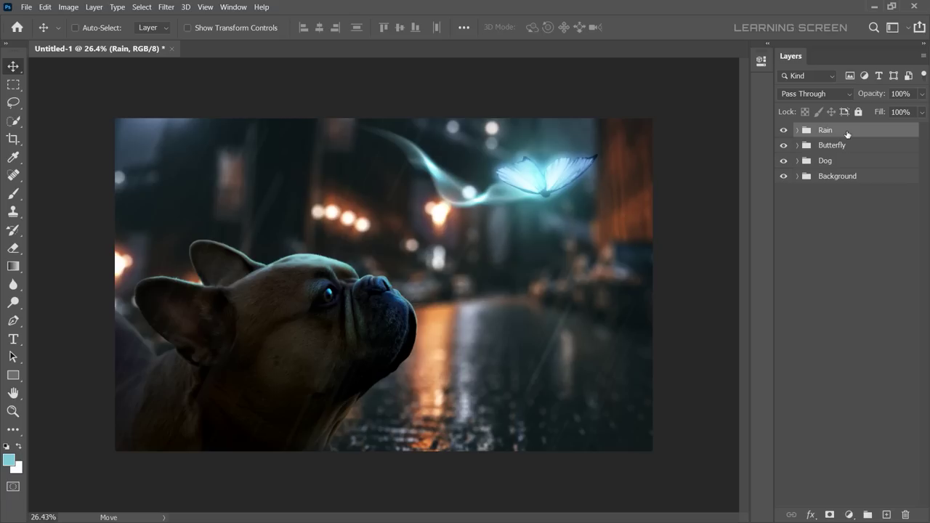
# Add a Gradient Map layer starting from black-to-white, with its left stop set to #001a33.
pyautogui.click(849, 515)
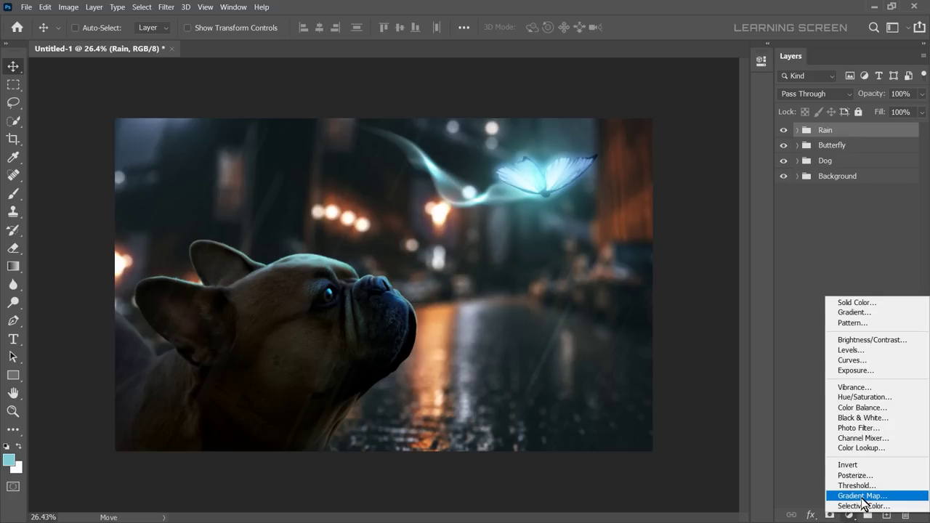
pyautogui.click(863, 497)
pyautogui.click(676, 99)
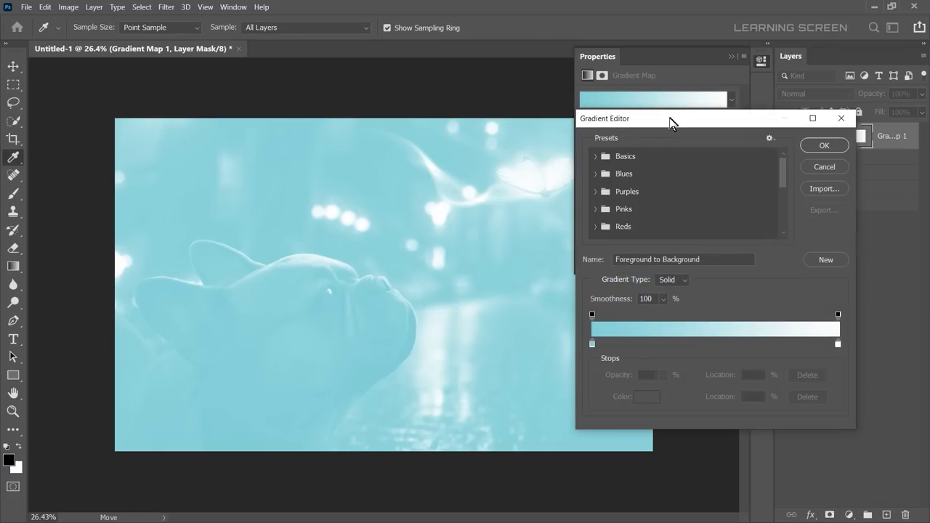
pyautogui.click(595, 156)
pyautogui.click(649, 175)
pyautogui.click(592, 344)
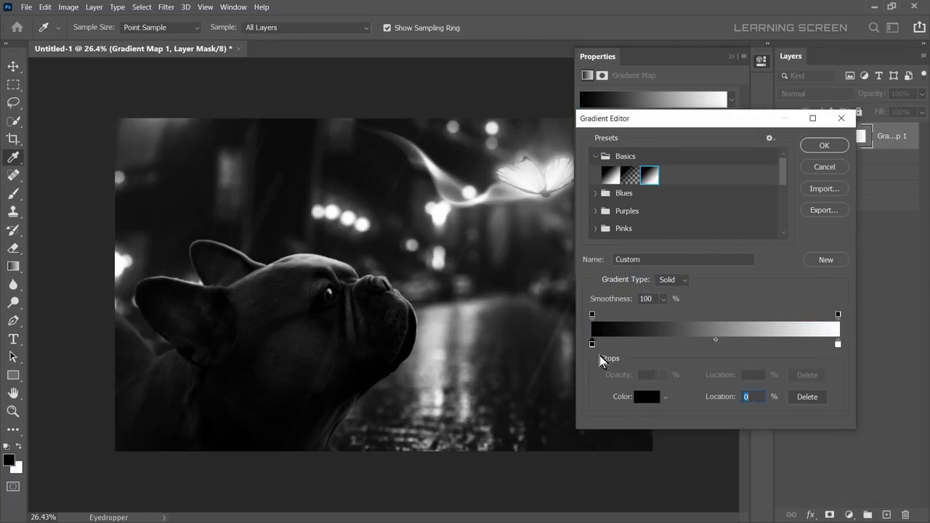
pyautogui.click(646, 397)
pyautogui.moveTo(284, 251); pyautogui.dragTo(810, 270)
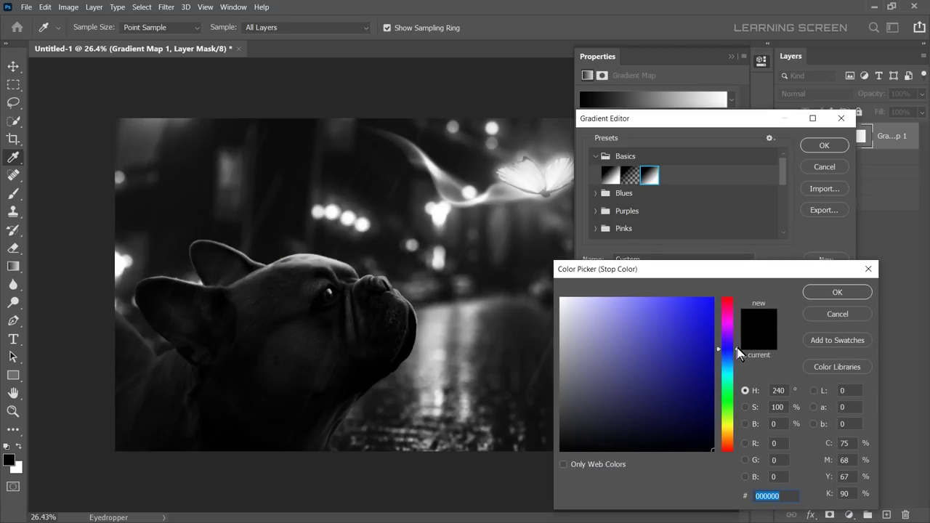
pyautogui.moveTo(732, 351); pyautogui.dragTo(734, 362)
pyautogui.write('001a33')
pyautogui.click(838, 292)
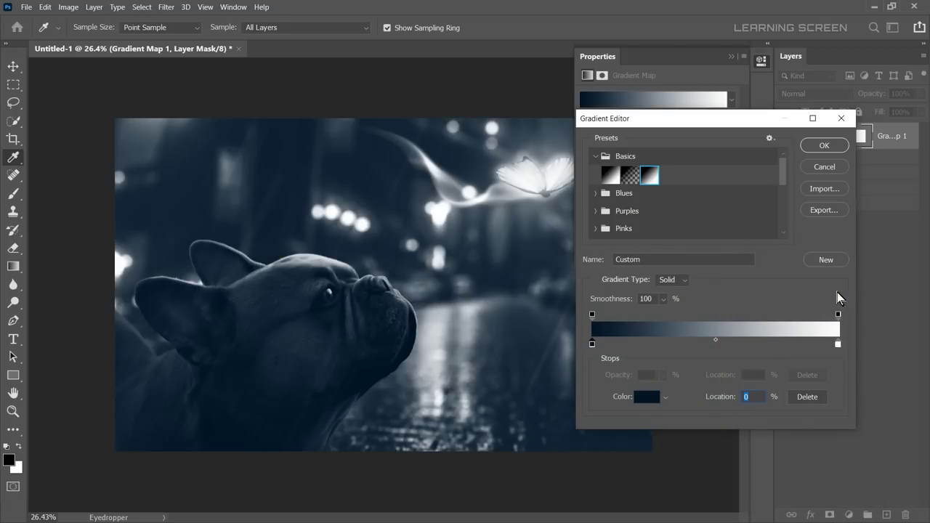
# Set the gradient's right stop to bright cyan and apply the navy-to-cyan gradient.
pyautogui.click(838, 344)
pyautogui.click(647, 397)
pyautogui.moveTo(727, 324); pyautogui.dragTo(728, 375)
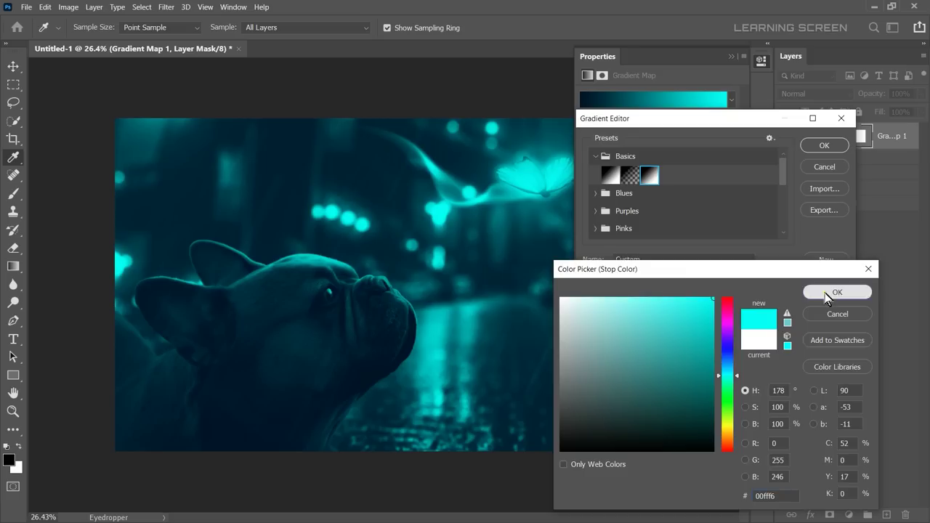
pyautogui.click(837, 291)
pyautogui.click(824, 145)
# Lower the Gradient Map layer's opacity to 20%.
pyautogui.click(730, 57)
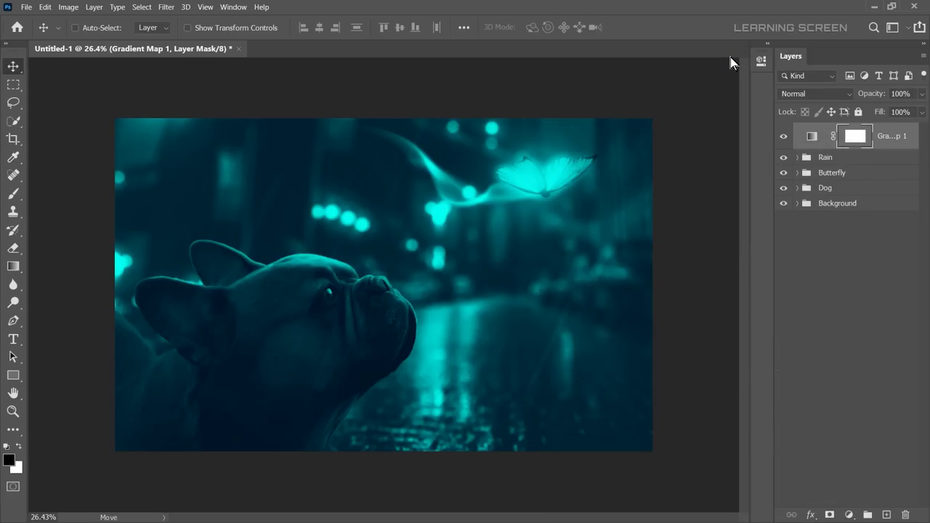
pyautogui.click(922, 93)
pyautogui.moveTo(922, 110); pyautogui.dragTo(875, 111)
pyautogui.click(812, 136)
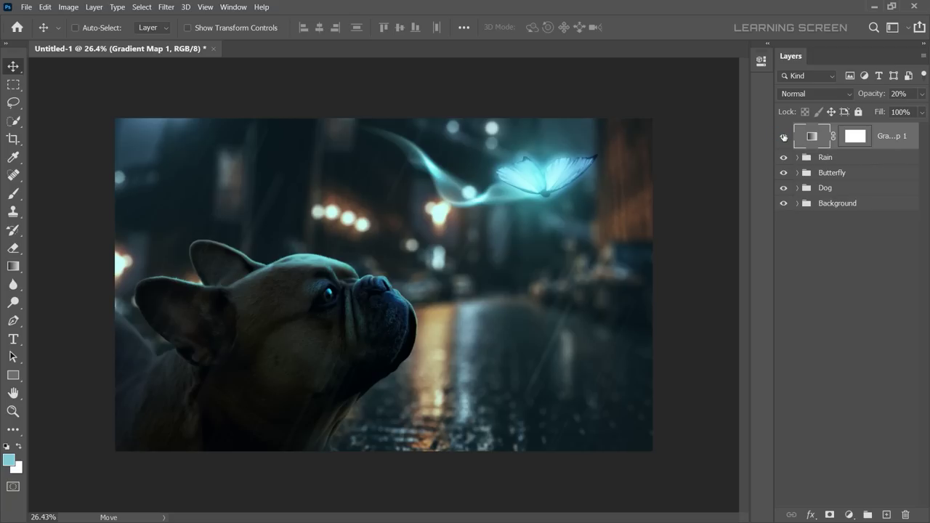
# Add a new top layer named 'Merged All' and stamp all visible layers into it.
pyautogui.click(887, 514)
pyautogui.doubleClick(846, 137)
pyautogui.write('Merged A')
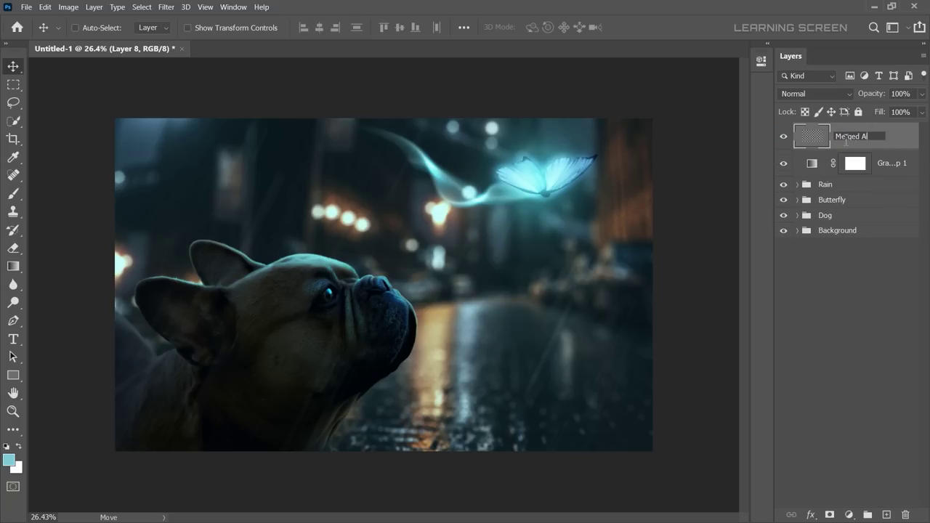
pyautogui.write('l')
pyautogui.press('Return')
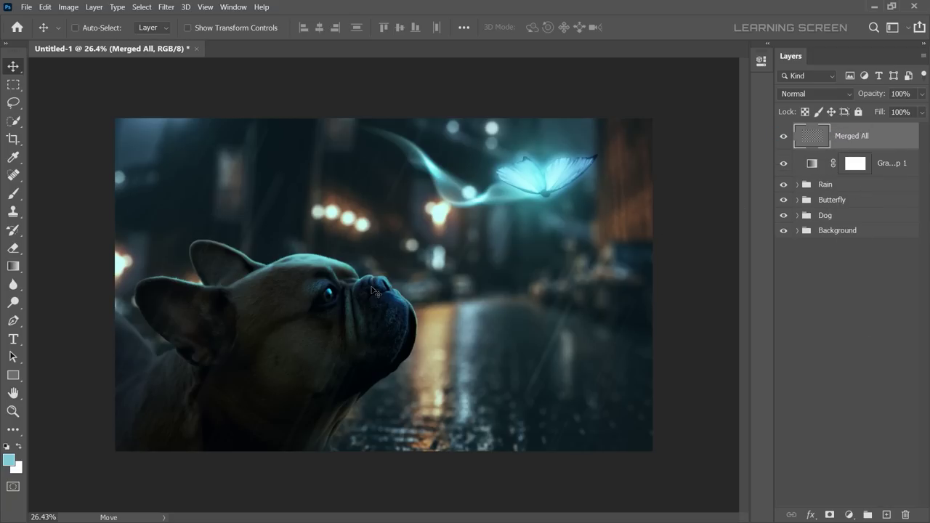
pyautogui.hotkey('ctrl', 'alt', 'shift', 'e')
# Convert Merged All for Smart Filters and open the Camera Raw Filter.
pyautogui.click(166, 6)
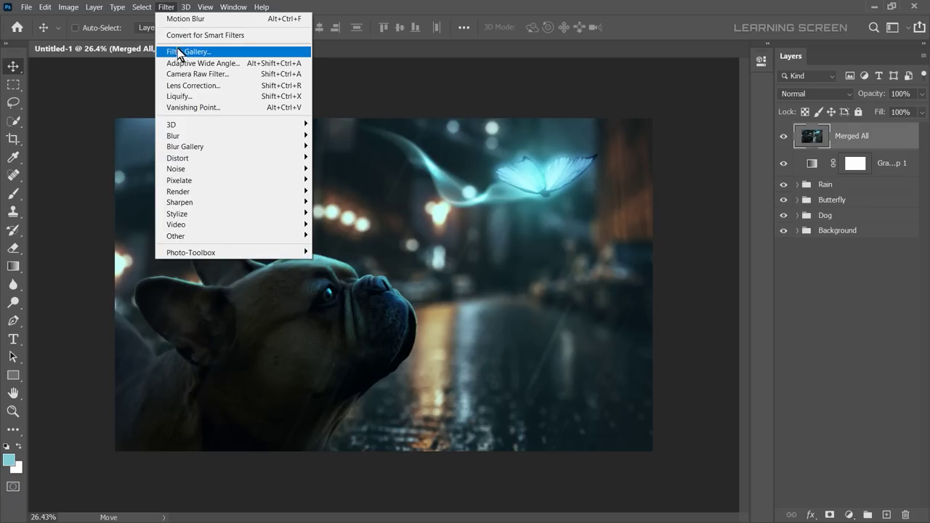
pyautogui.click(181, 34)
pyautogui.click(166, 7)
pyautogui.click(176, 72)
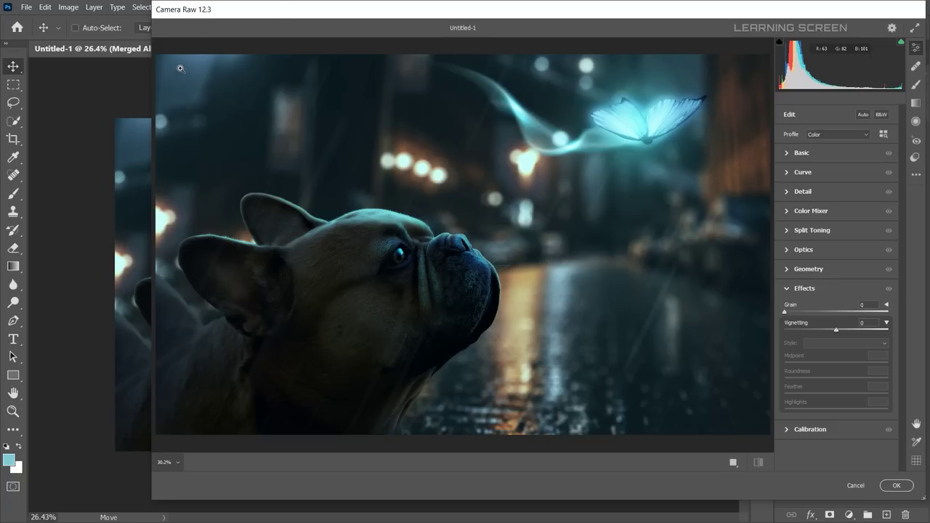
pyautogui.moveTo(279, 9); pyautogui.dragTo(203, 20)
# In Basic, set Temperature +18, Tint -35, Texture +7, Clarity +8 and Vibrance +29.
pyautogui.click(711, 300)
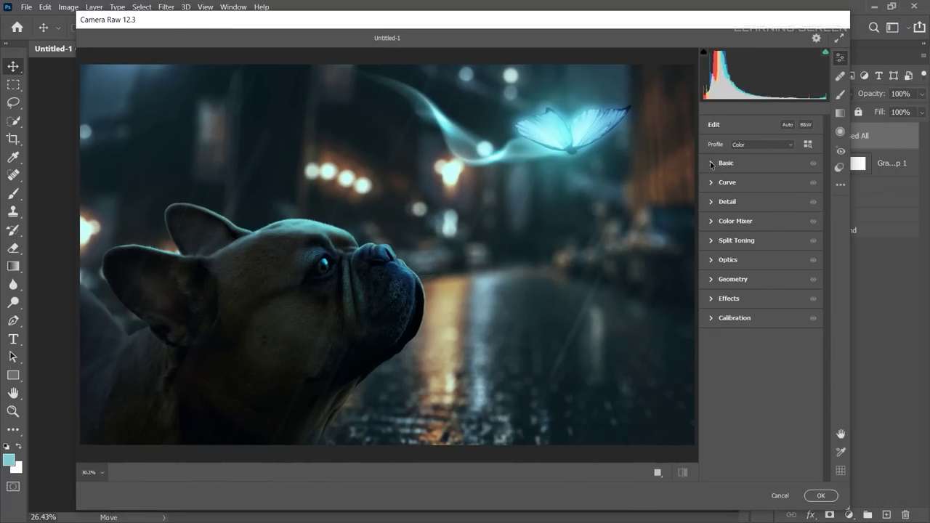
pyautogui.click(712, 164)
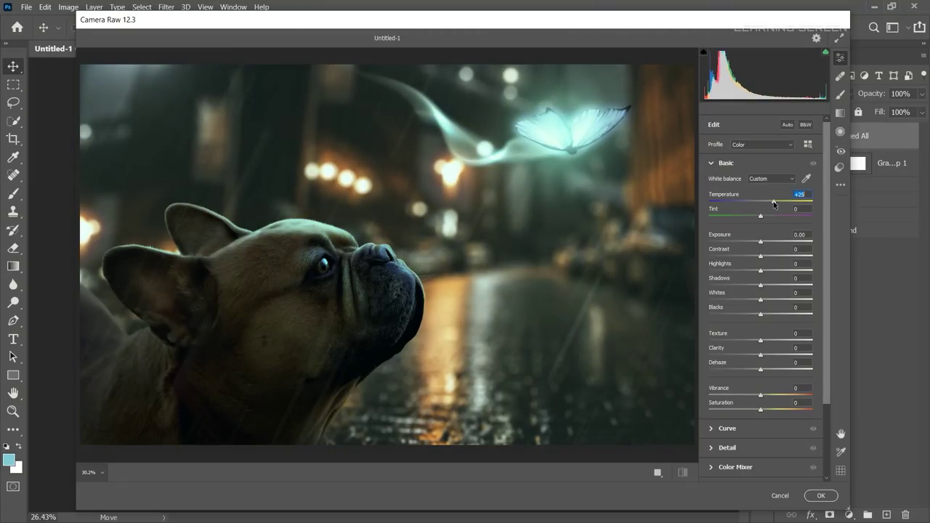
pyautogui.moveTo(777, 204); pyautogui.dragTo(742, 221)
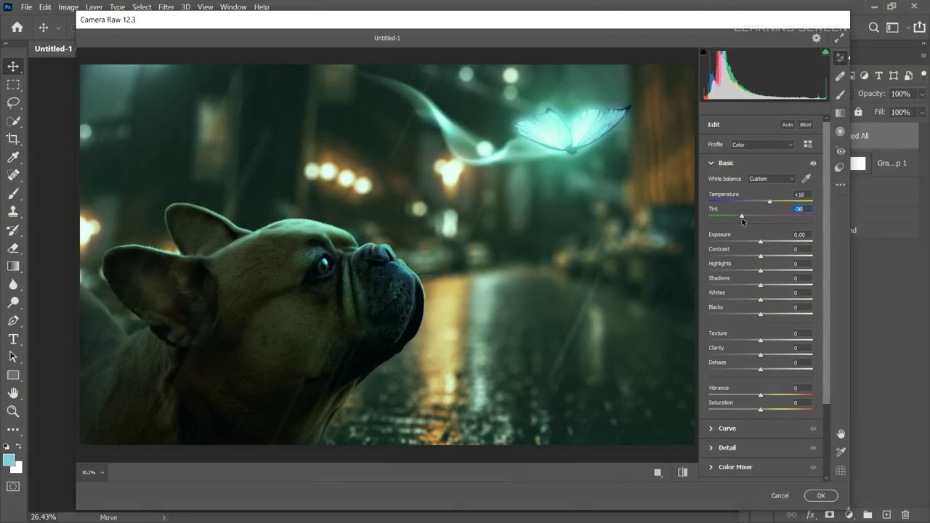
pyautogui.moveTo(761, 257); pyautogui.dragTo(755, 285)
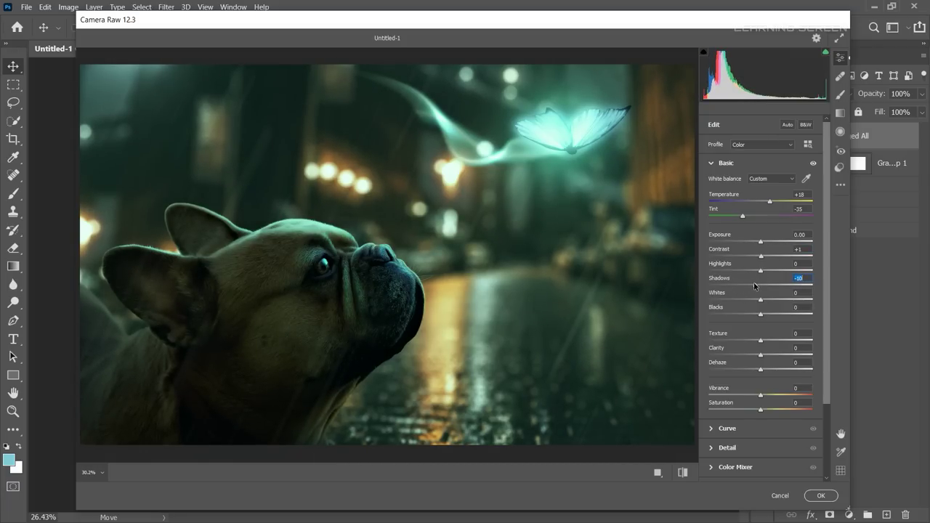
pyautogui.moveTo(761, 356); pyautogui.dragTo(764, 355)
pyautogui.click(762, 342)
pyautogui.moveTo(760, 395); pyautogui.dragTo(772, 396)
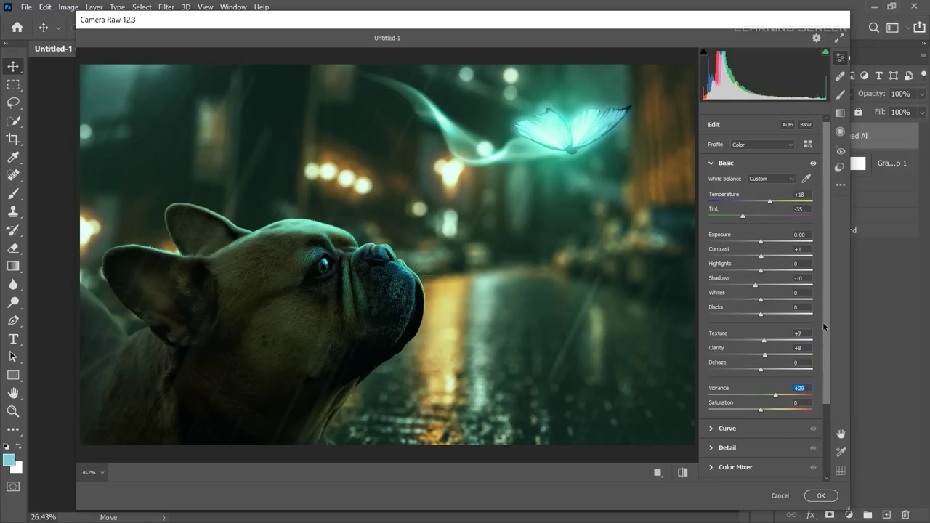
pyautogui.moveTo(825, 327); pyautogui.dragTo(823, 385)
# Add a vignette with amount -33, midpoint 100 and feather 73.
pyautogui.click(715, 452)
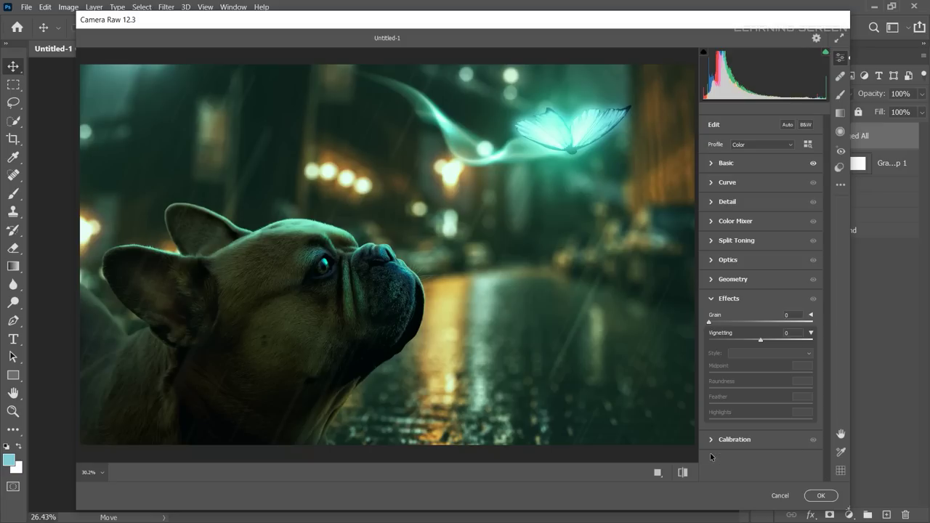
pyautogui.moveTo(761, 340); pyautogui.dragTo(743, 340)
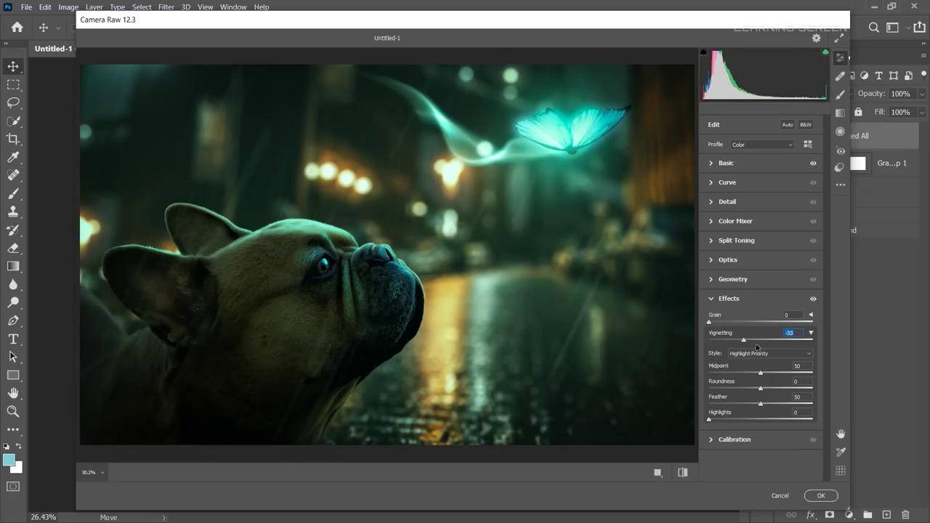
pyautogui.moveTo(760, 372); pyautogui.dragTo(813, 372)
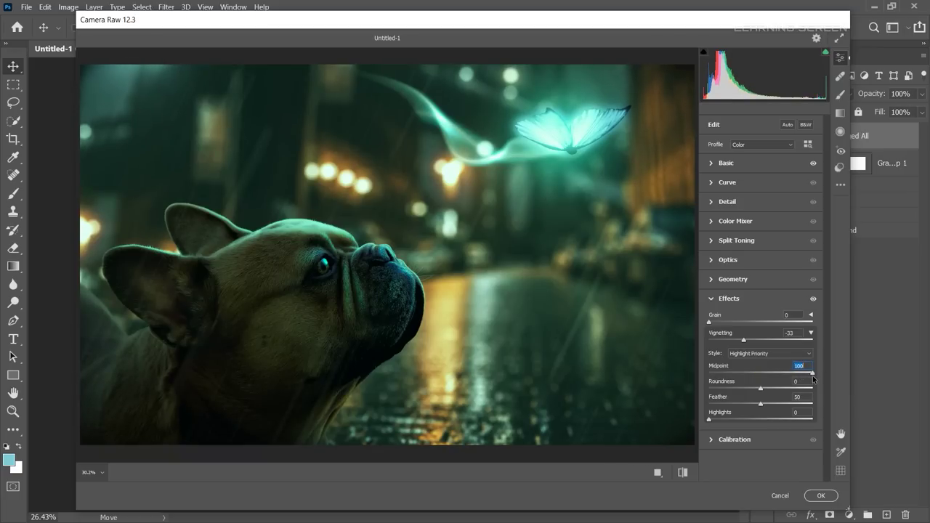
pyautogui.moveTo(761, 403); pyautogui.dragTo(784, 405)
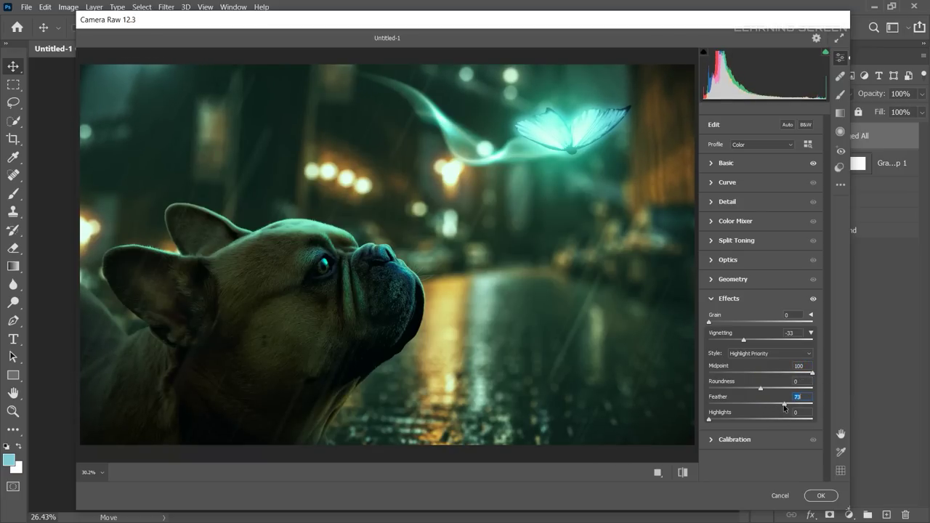
# Set calibration shadow tint and hues (red +30, green +29, blue -40), then apply the grade.
pyautogui.click(712, 298)
pyautogui.click(743, 318)
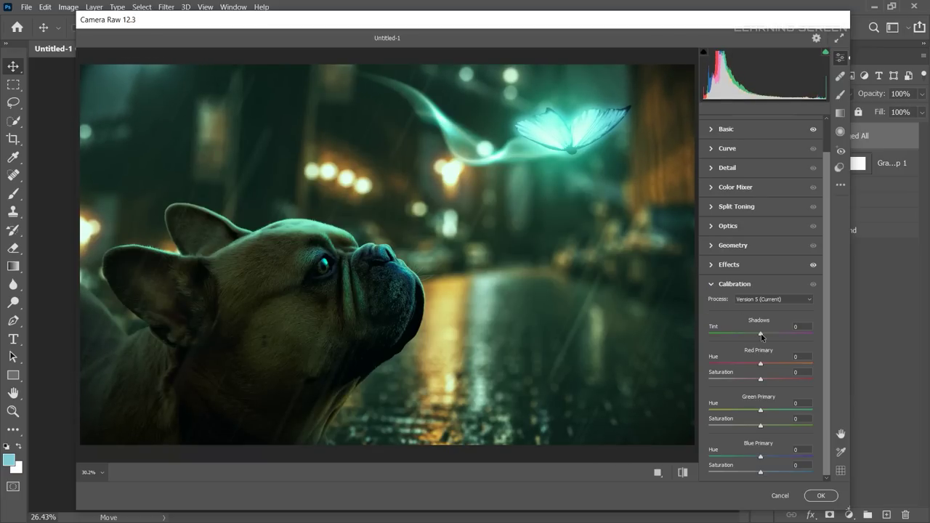
pyautogui.moveTo(762, 336); pyautogui.dragTo(696, 337)
pyautogui.moveTo(761, 364); pyautogui.dragTo(772, 364)
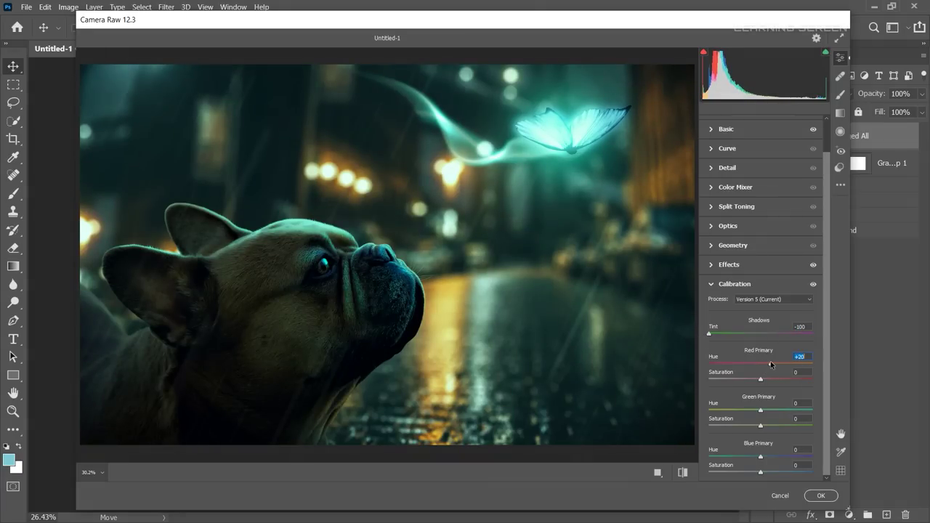
pyautogui.moveTo(761, 412); pyautogui.dragTo(773, 411)
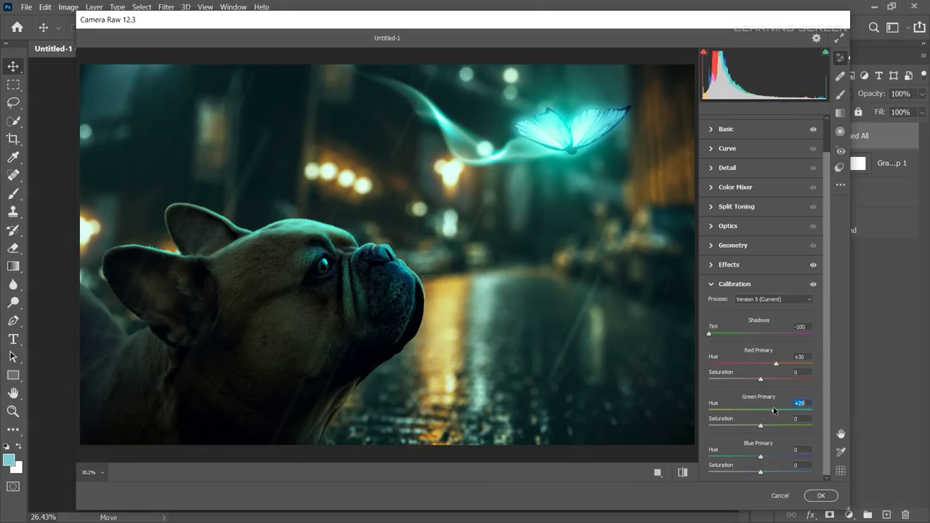
pyautogui.moveTo(761, 457)
pyautogui.mouseDown()
pyautogui.moveTo(732, 456)
pyautogui.moveTo(740, 457)
pyautogui.mouseUp()
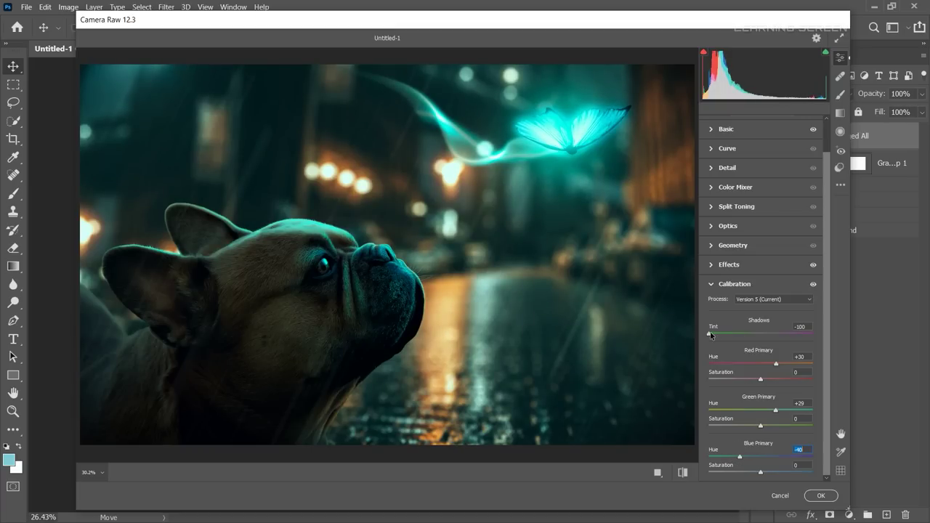
pyautogui.moveTo(711, 335); pyautogui.dragTo(724, 346)
pyautogui.scroll(-3, 536, 260)
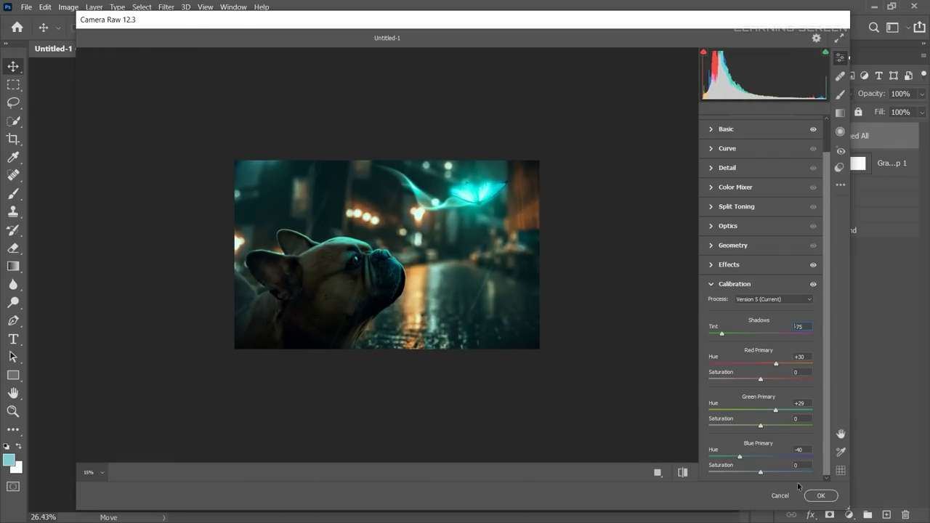
pyautogui.click(826, 497)
# Set the Merged All layer's opacity to 76%.
pyautogui.click(917, 137)
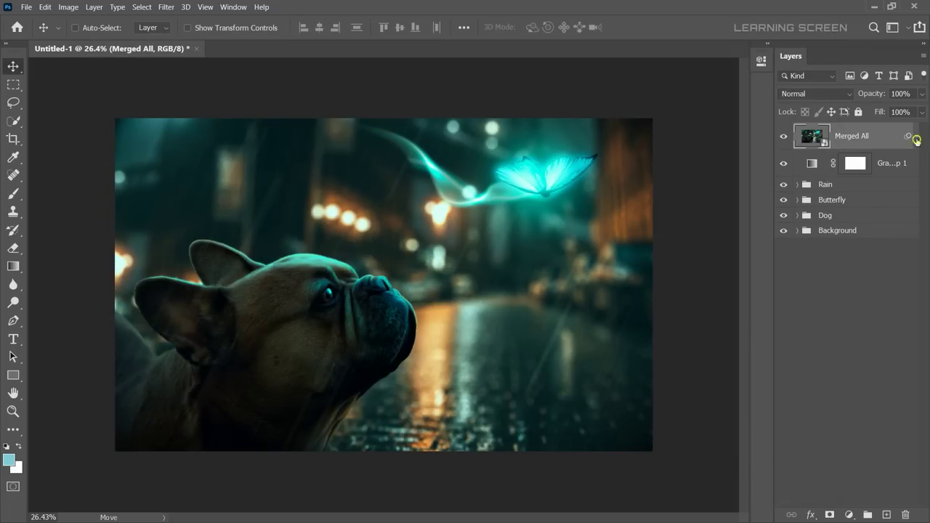
pyautogui.click(921, 94)
pyautogui.moveTo(921, 107); pyautogui.dragTo(907, 107)
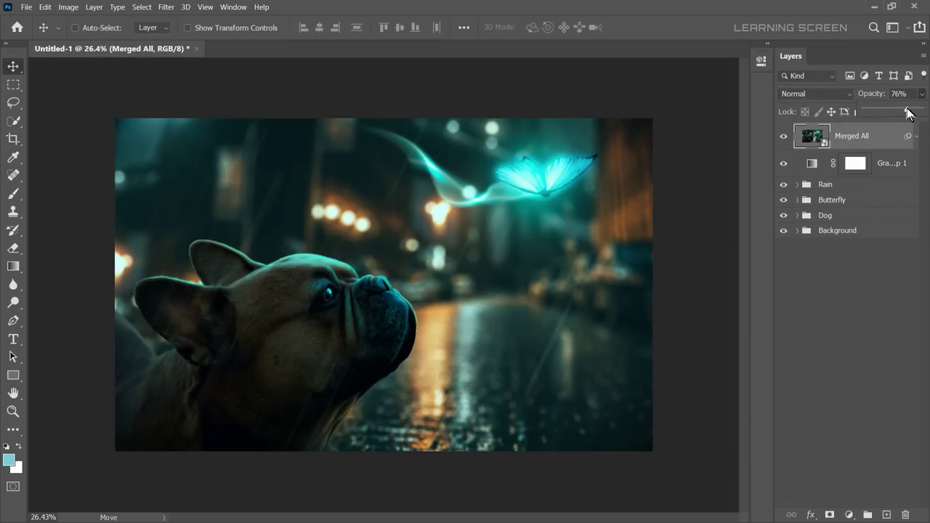
# Save the document as Dog_manipulation.psd in Photoshop format.
pyautogui.click(26, 7)
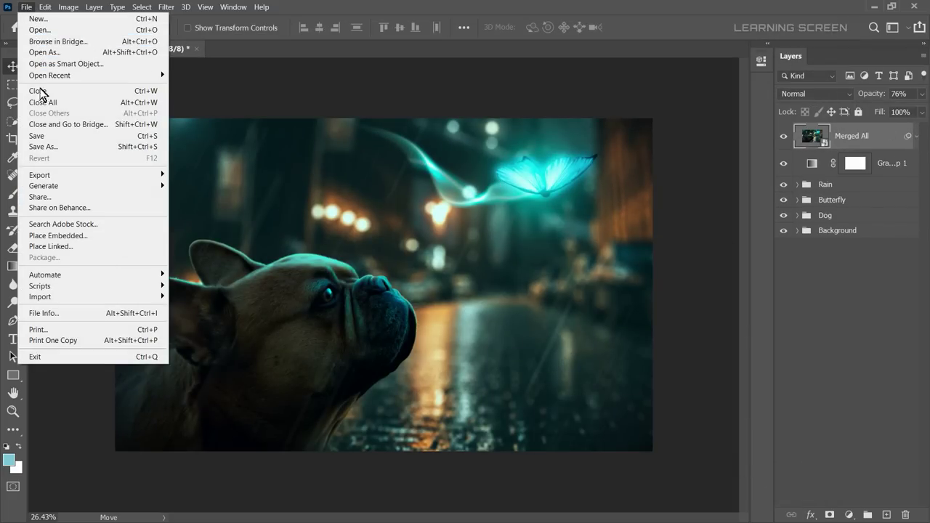
pyautogui.click(38, 146)
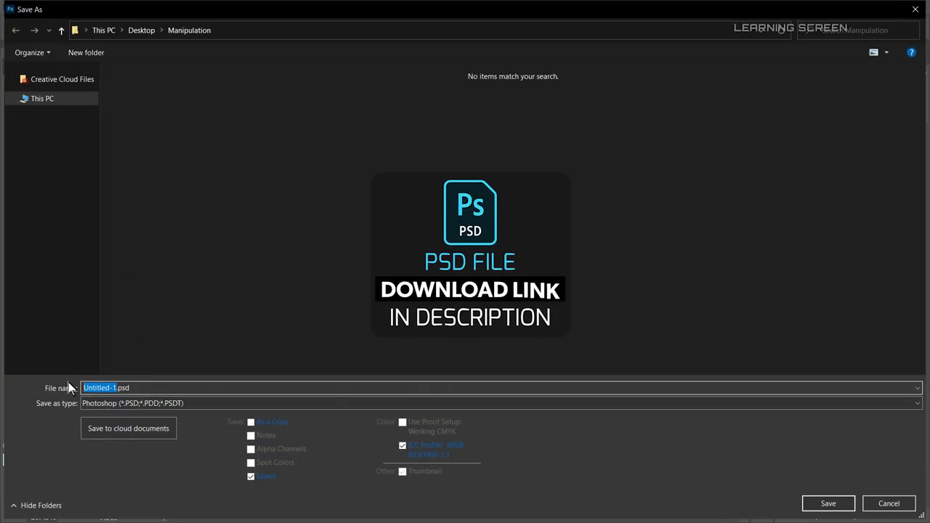
pyautogui.write('Dog_manipulation')
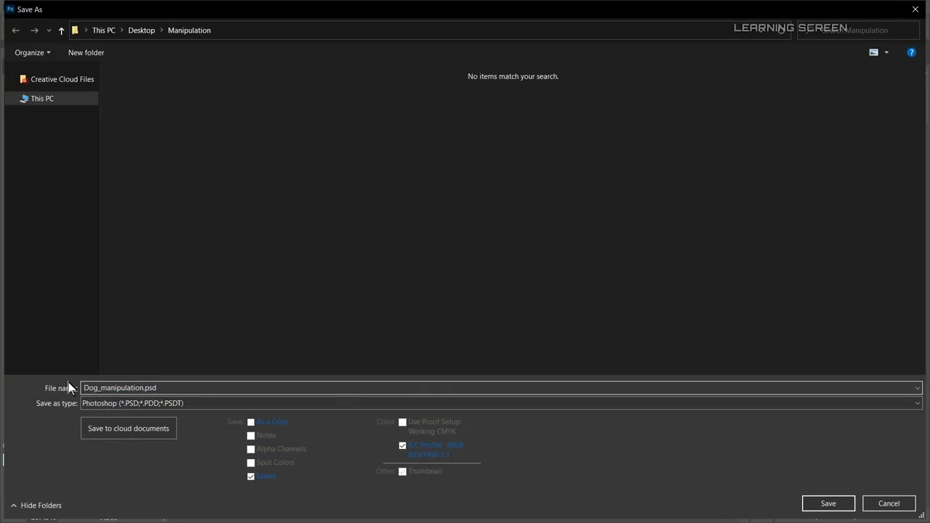
pyautogui.press('Return')
pyautogui.click(680, 149)
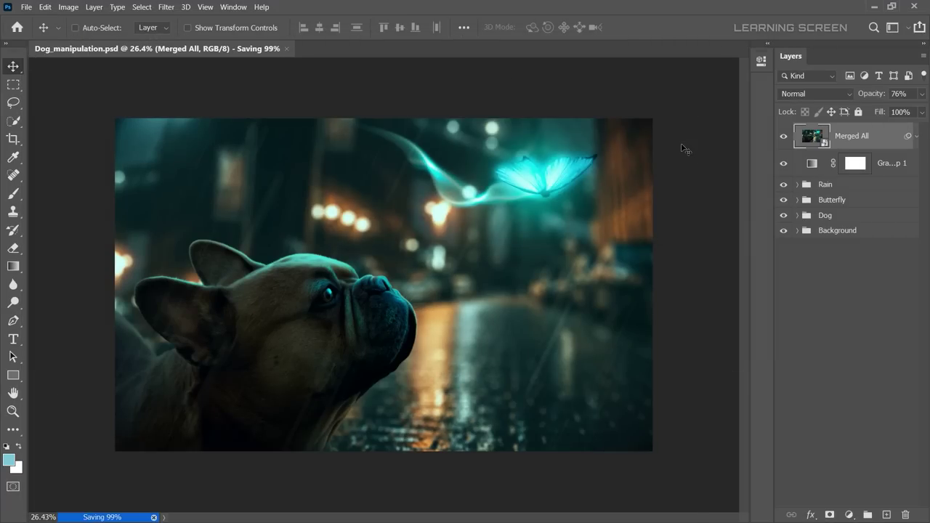